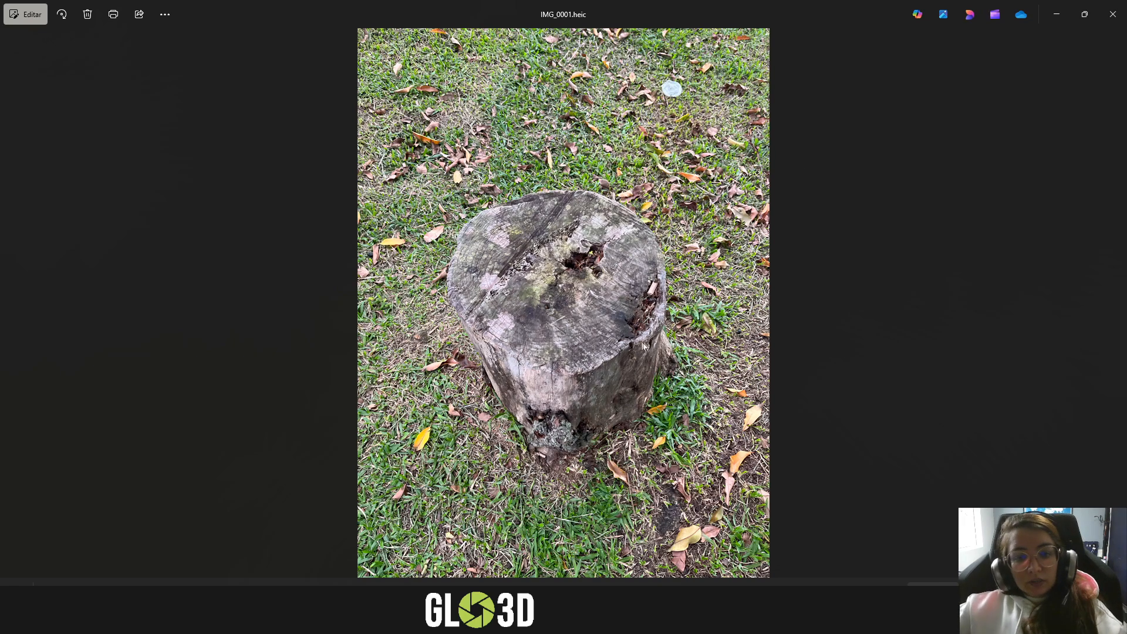
# - Examine the cut top and front bark of the stump up close in IMG_0001.heic
pyautogui.scroll(3, 556, 358)
pyautogui.scroll(-3, 556, 358)
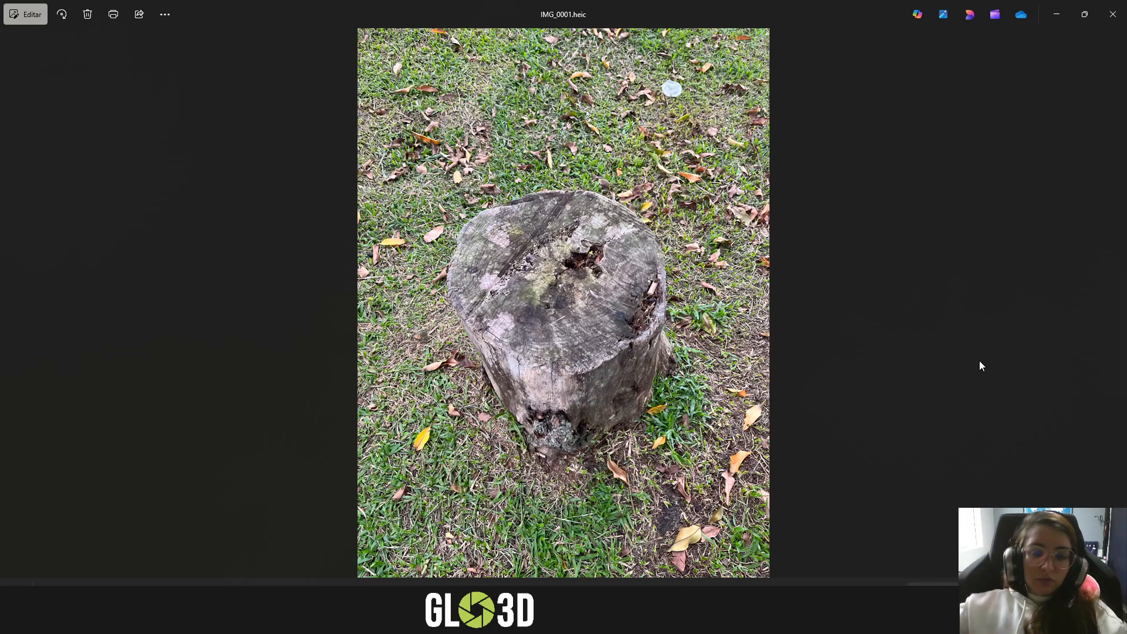
pyautogui.scroll(5, 541, 354)
pyautogui.scroll(-5, 541, 354)
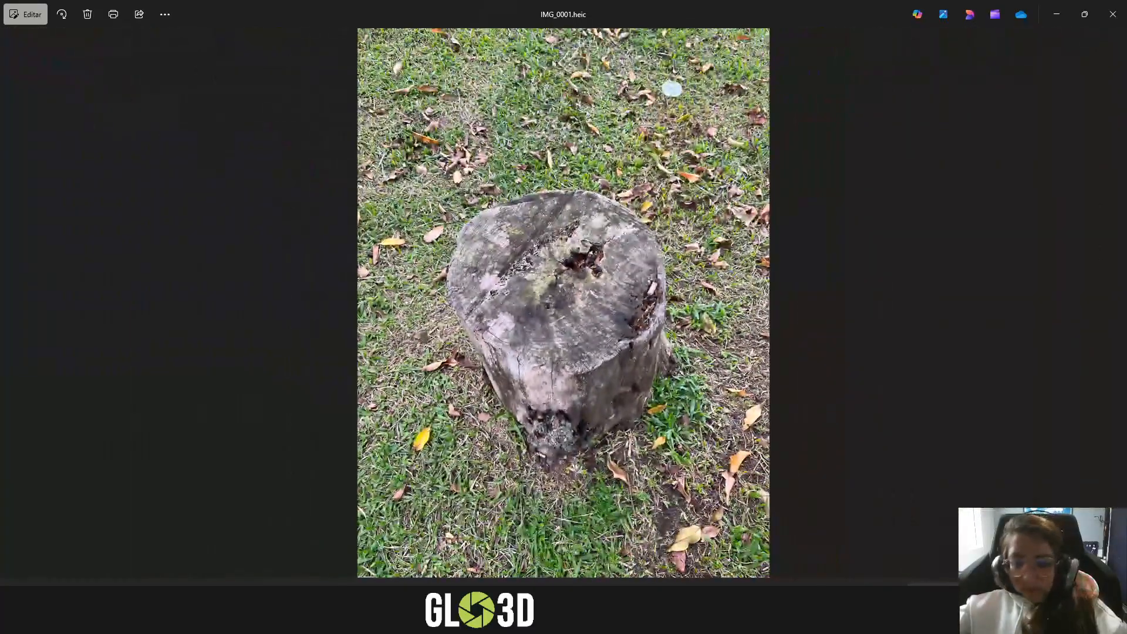
pyautogui.click(960, 620)
pyautogui.click(973, 561)
pyautogui.moveTo(342, 81); pyautogui.dragTo(838, 525)
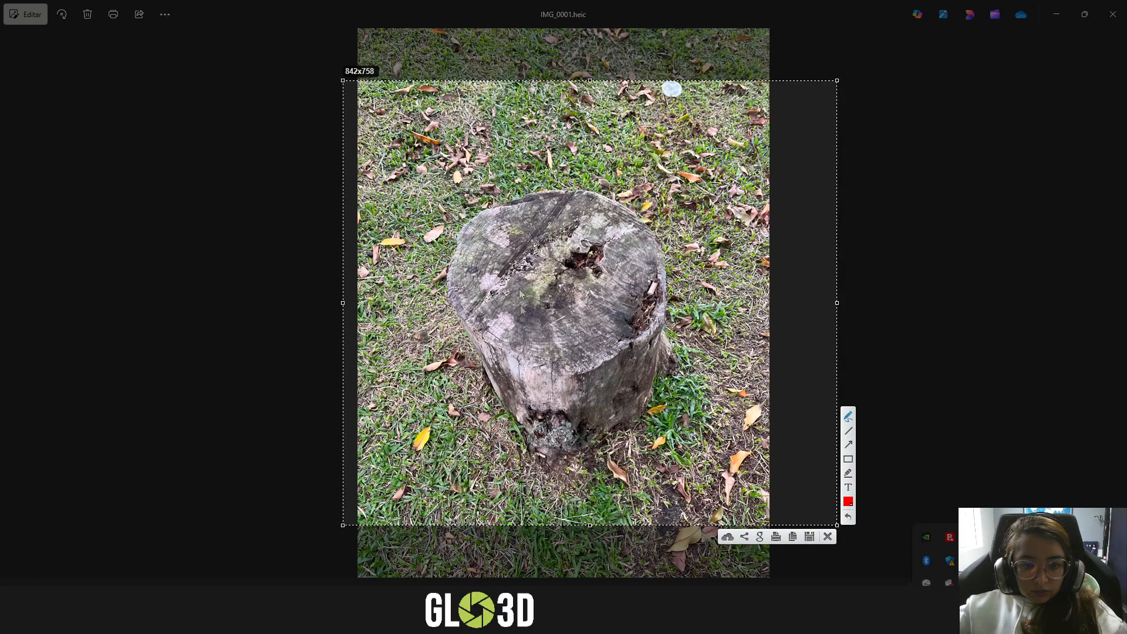
pyautogui.moveTo(498, 274)
pyautogui.mouseDown()
pyautogui.moveTo(485, 277)
pyautogui.moveTo(503, 297)
pyautogui.moveTo(499, 275)
pyautogui.moveTo(502, 297)
pyautogui.moveTo(484, 285)
pyautogui.moveTo(505, 273)
pyautogui.moveTo(486, 282)
pyautogui.mouseUp()
pyautogui.click(829, 537)
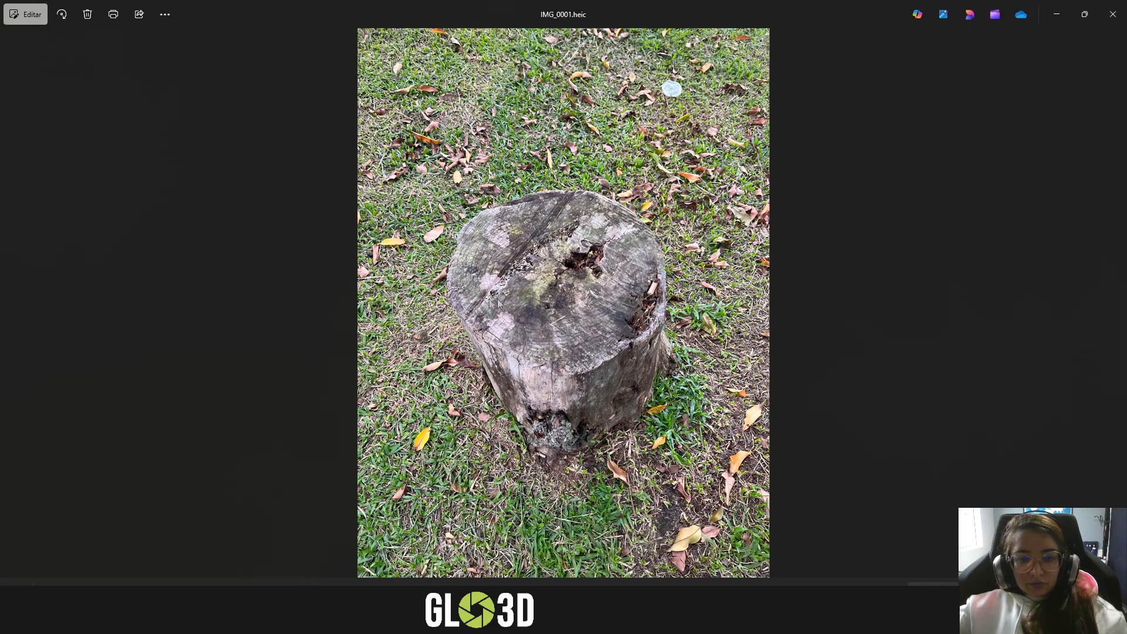
# - Compare consecutive stump photos from IMG_0001.heic to IMG_0005.heic, checking how the camera angle and height change between shots
pyautogui.press('Right')
pyautogui.press('Right')
pyautogui.press('Right')
pyautogui.press('Right')
pyautogui.press('Right')
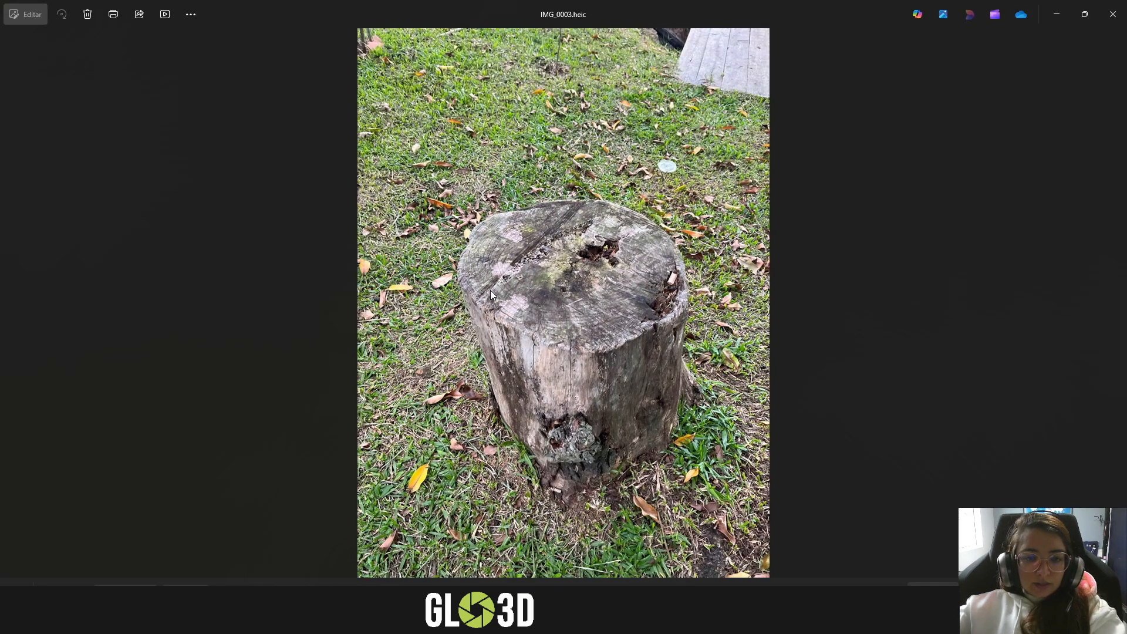
pyautogui.press('Left')
pyautogui.press('Left')
pyautogui.press('Left')
pyautogui.press('Left')
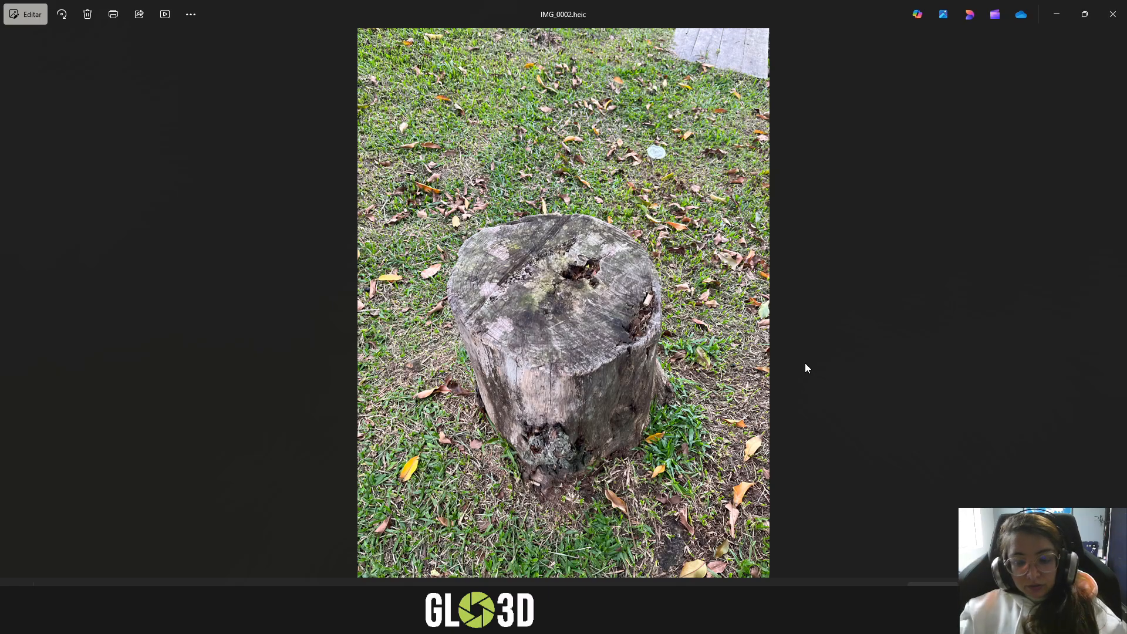
pyautogui.press('Right')
pyautogui.press('Right')
pyautogui.press('Right')
pyautogui.press('Right')
pyautogui.press('Left')
pyautogui.press('Left')
pyautogui.press('Left')
pyautogui.press('Left')
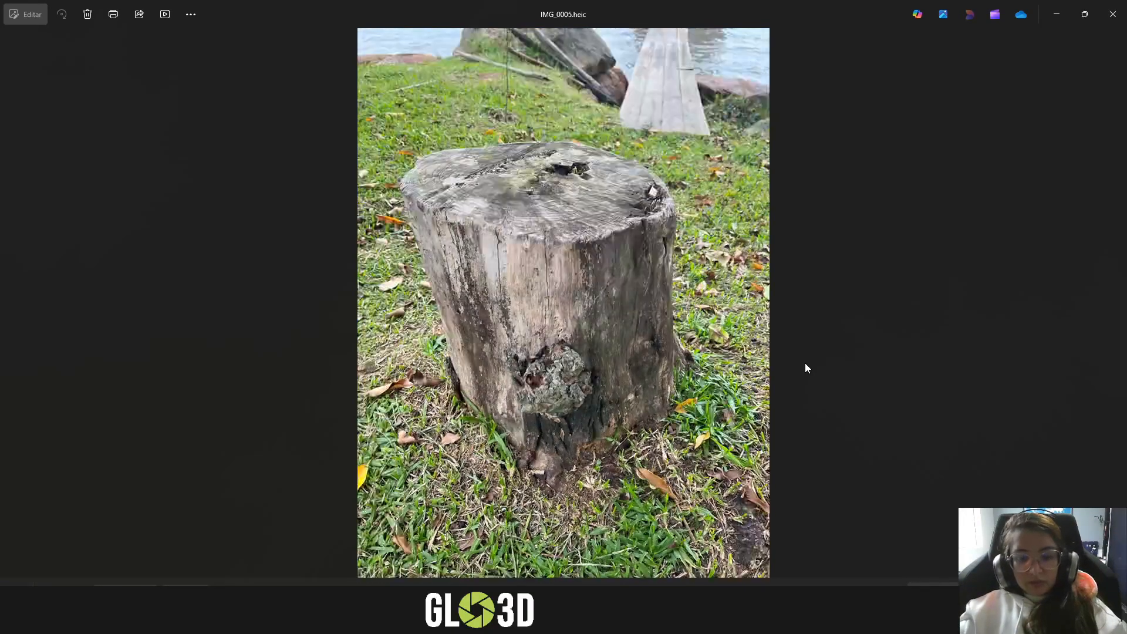
pyautogui.moveTo(117, 617)
pyautogui.click(182, 573)
pyautogui.scroll(-4, 651, 364)
pyautogui.scroll(-8, 652, 364)
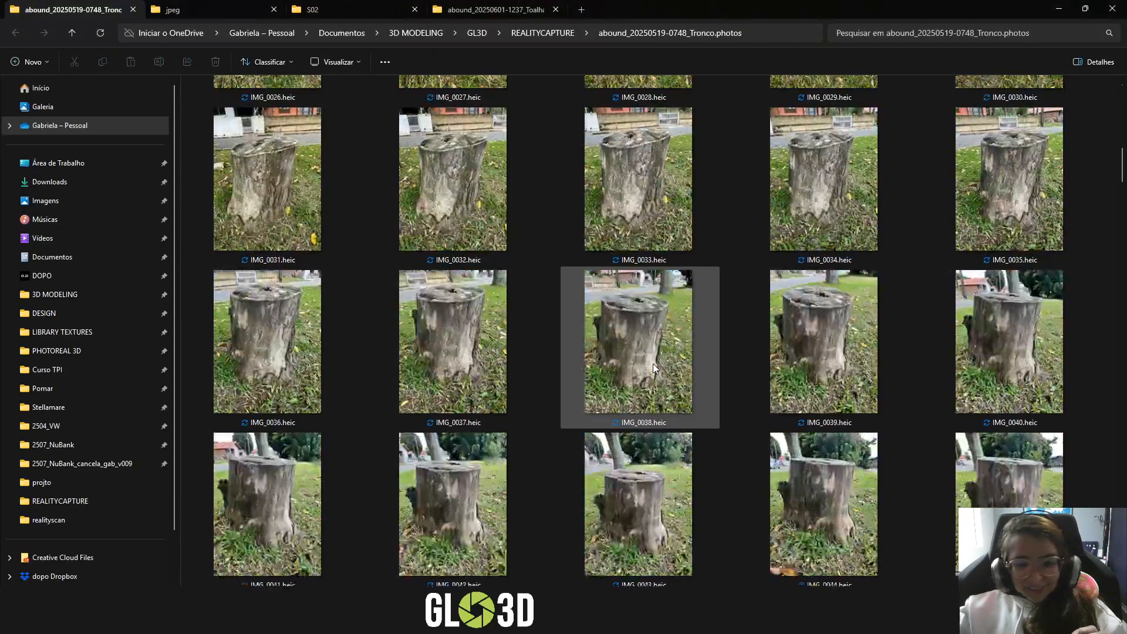
pyautogui.doubleClick(463, 346)
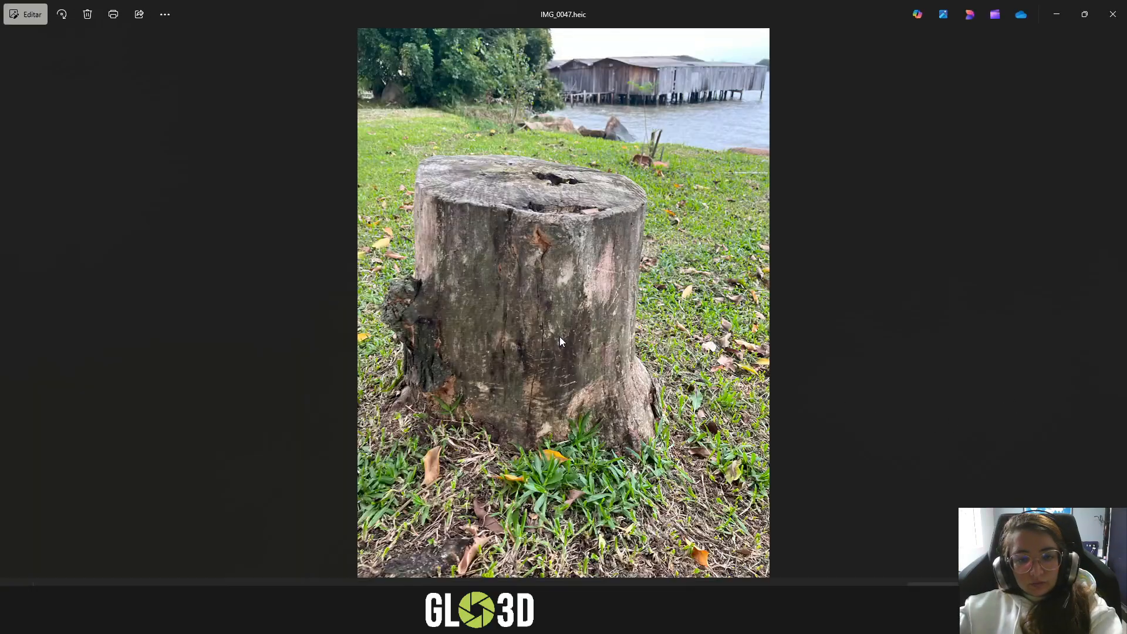
# - Compare the sequence of stump photos between IMG_0047.heic and IMG_0058.heic, checking the overlap between neighbouring shots
pyautogui.press('Left')
pyautogui.press('Right')
pyautogui.press('Right')
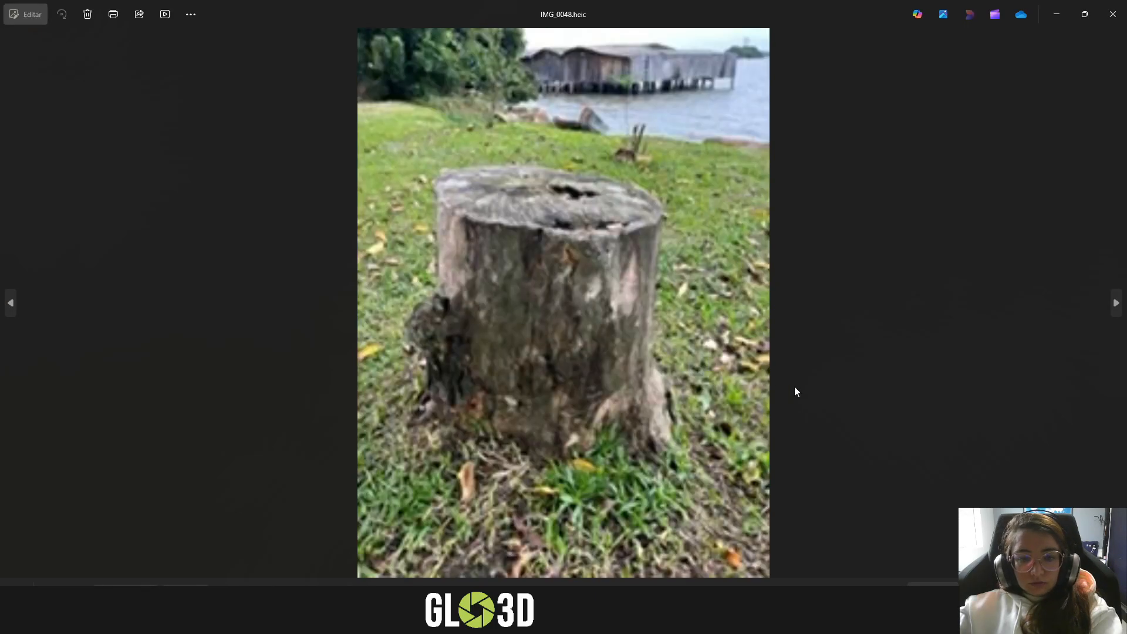
pyautogui.press('Left')
pyautogui.press('Right')
pyautogui.press('Right')
pyautogui.press('Right')
pyautogui.press('Right')
pyautogui.press('Right')
pyautogui.press('Right')
pyautogui.press('Right')
pyautogui.press('Right')
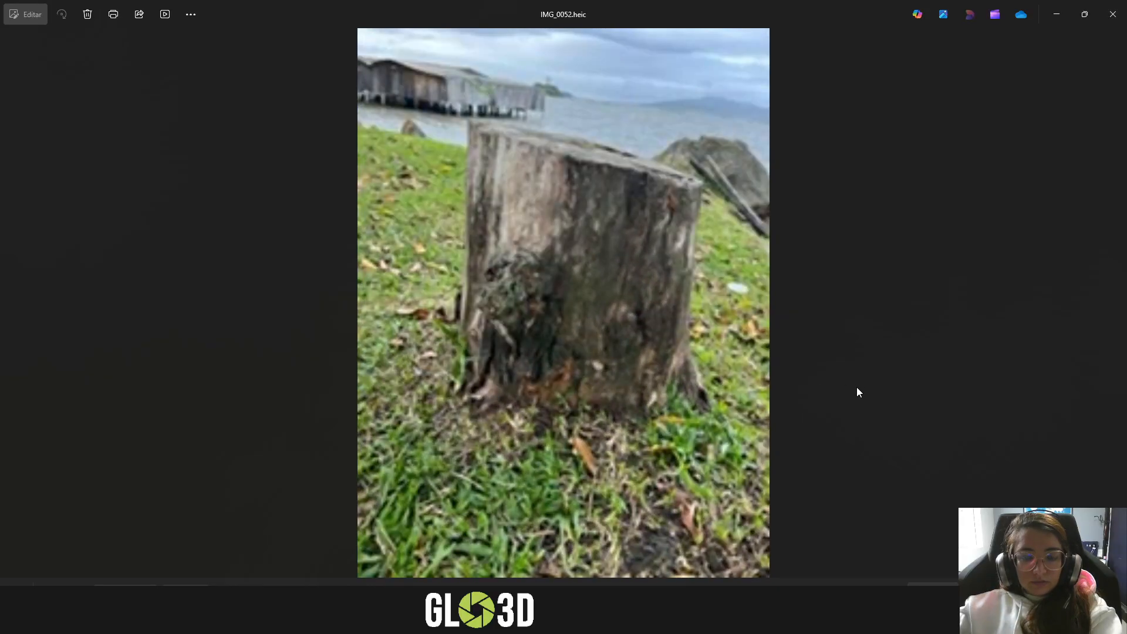
pyautogui.press('Right')
pyautogui.press('Right')
pyautogui.press('Right')
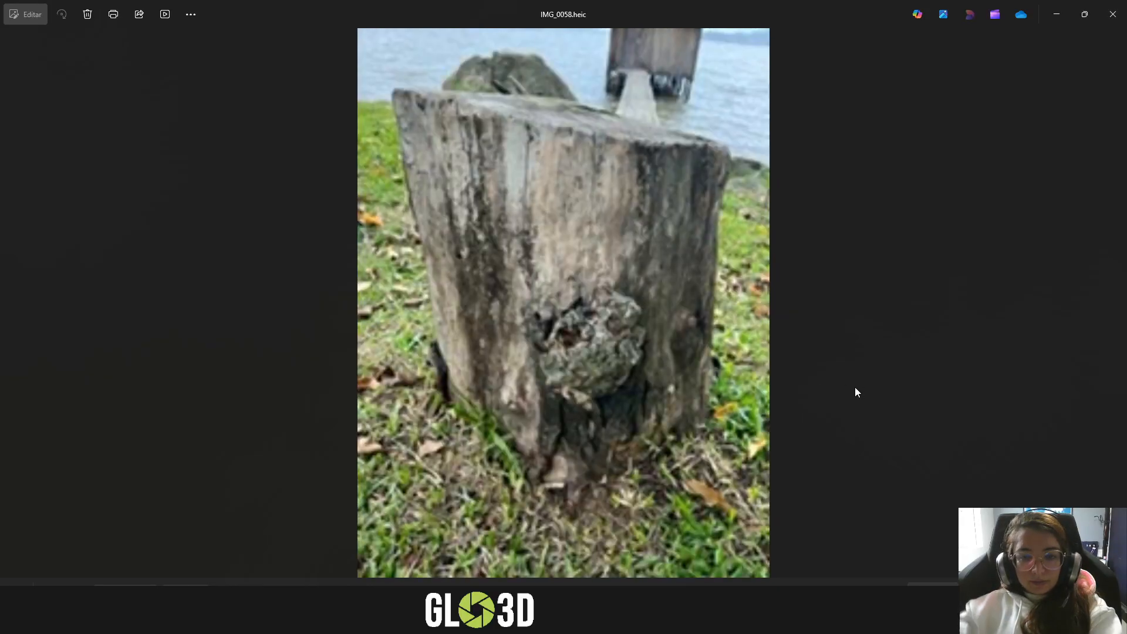
pyautogui.press('Left')
pyautogui.press('Left')
pyautogui.press('Left')
pyautogui.press('Left')
pyautogui.press('Left')
pyautogui.press('Left')
pyautogui.press('Left')
pyautogui.press('Left')
pyautogui.press('Left')
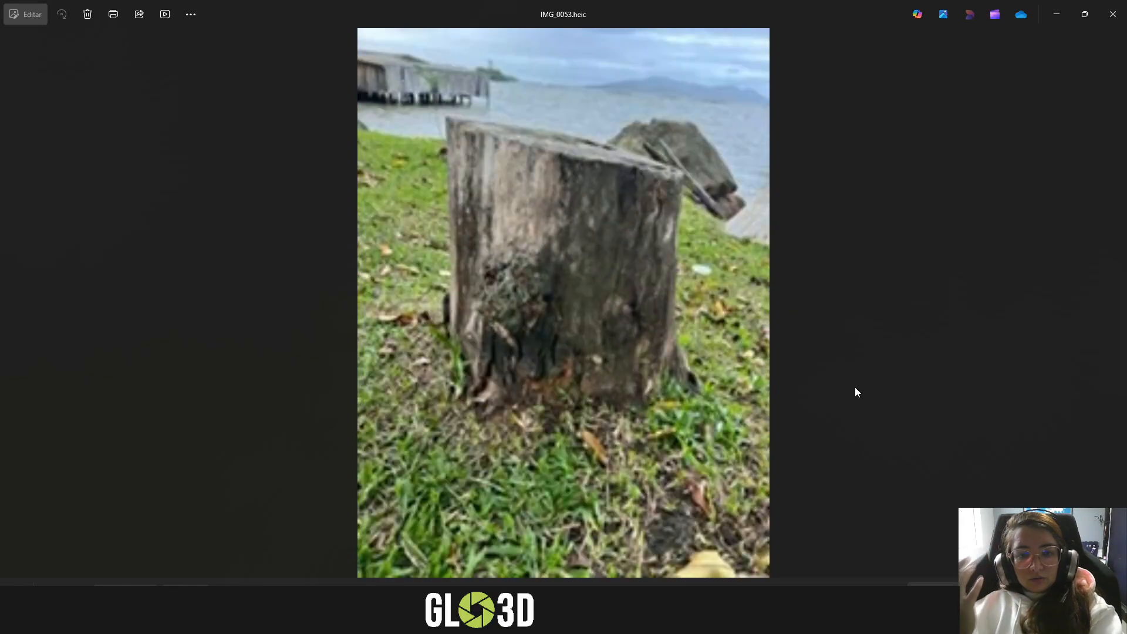
pyautogui.press('Left')
pyautogui.press('Left')
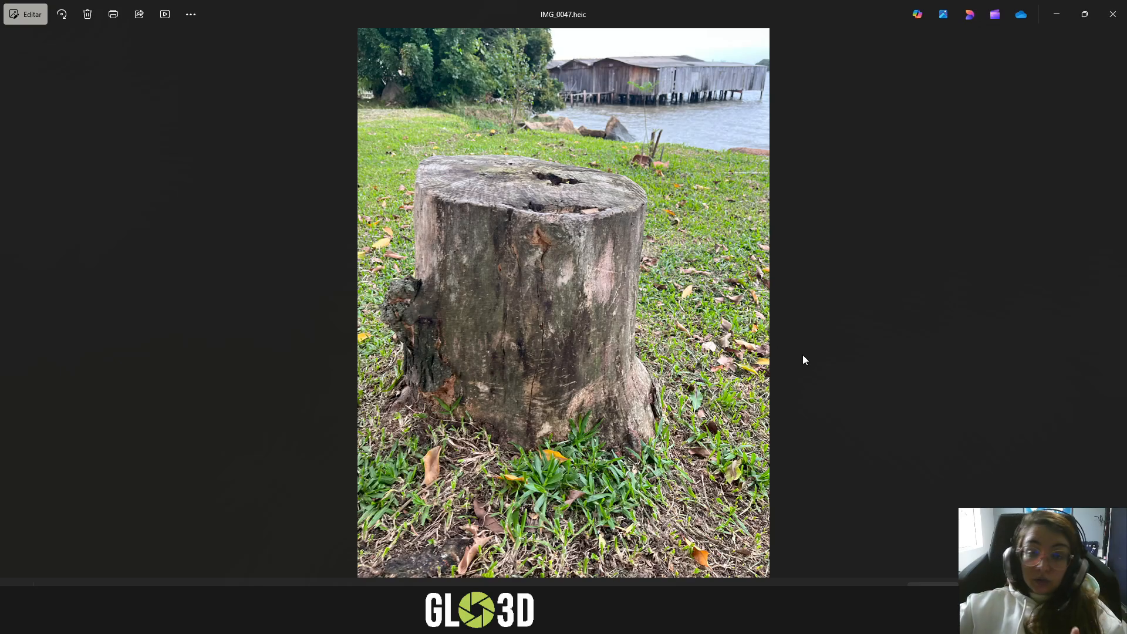
# - Examine the bark texture and the knot on the stump's side up close in IMG_0047.heic
pyautogui.scroll(6, 324, 258)
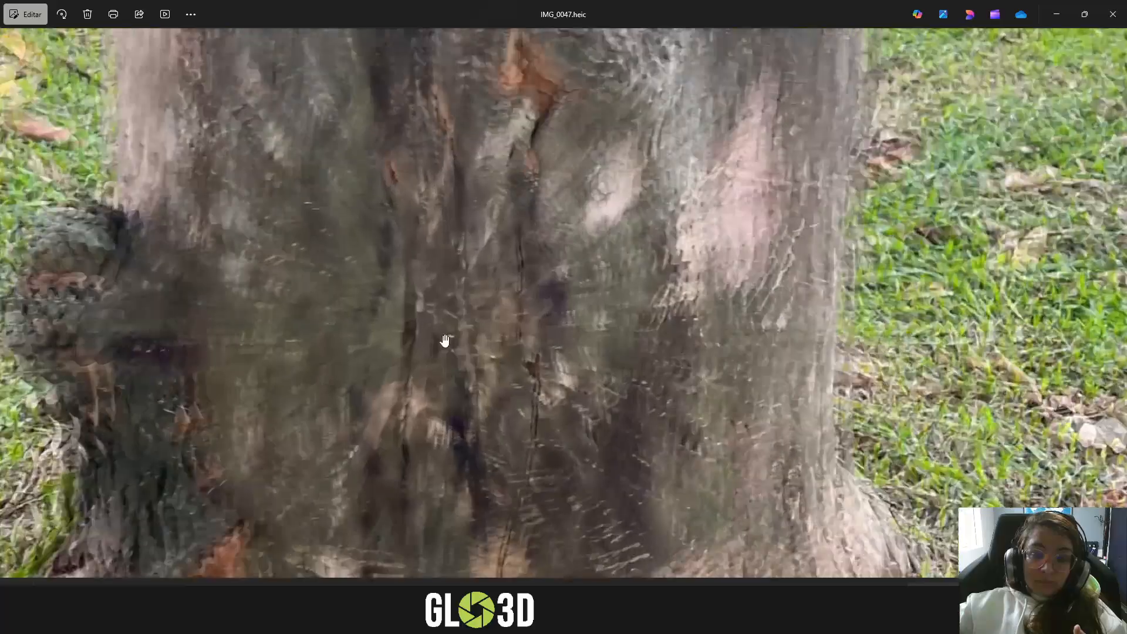
pyautogui.moveTo(175, 317); pyautogui.dragTo(554, 223)
pyautogui.scroll(5, 317, 272)
pyautogui.moveTo(317, 258); pyautogui.dragTo(681, 362)
pyautogui.scroll(-3, 544, 305)
pyautogui.scroll(-4, 521, 368)
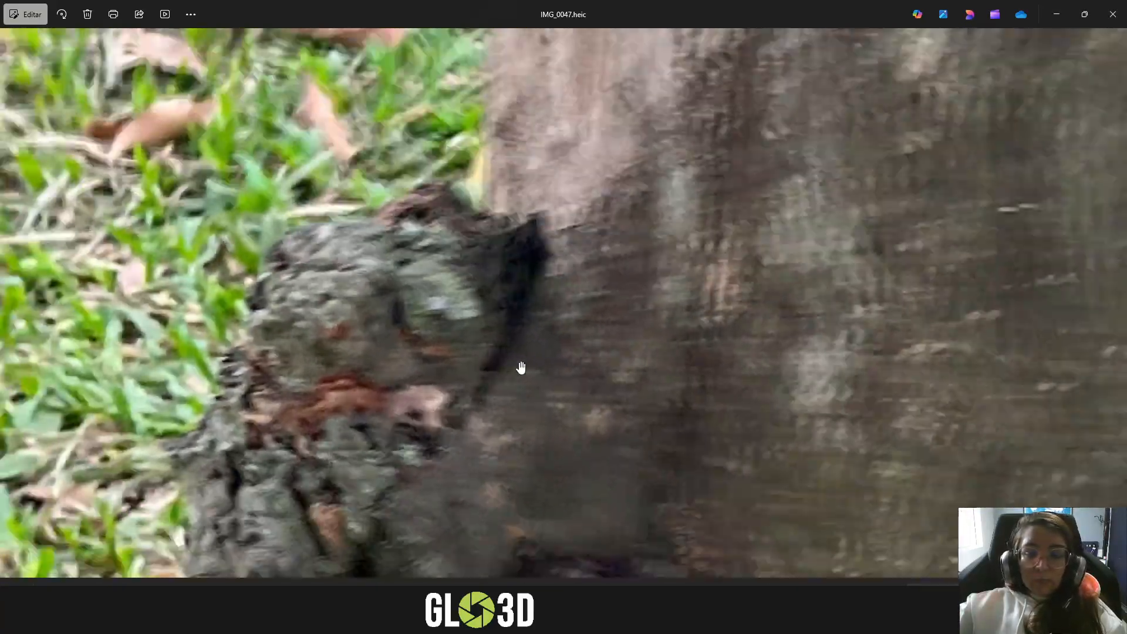
pyautogui.scroll(-4, 520, 367)
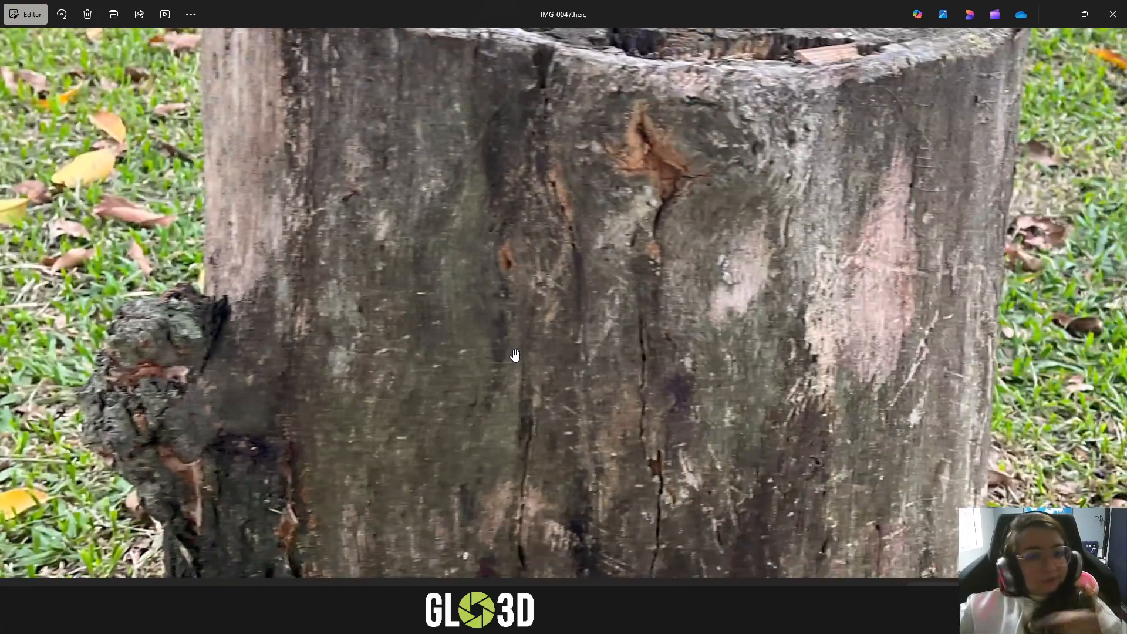
pyautogui.scroll(-5, 515, 355)
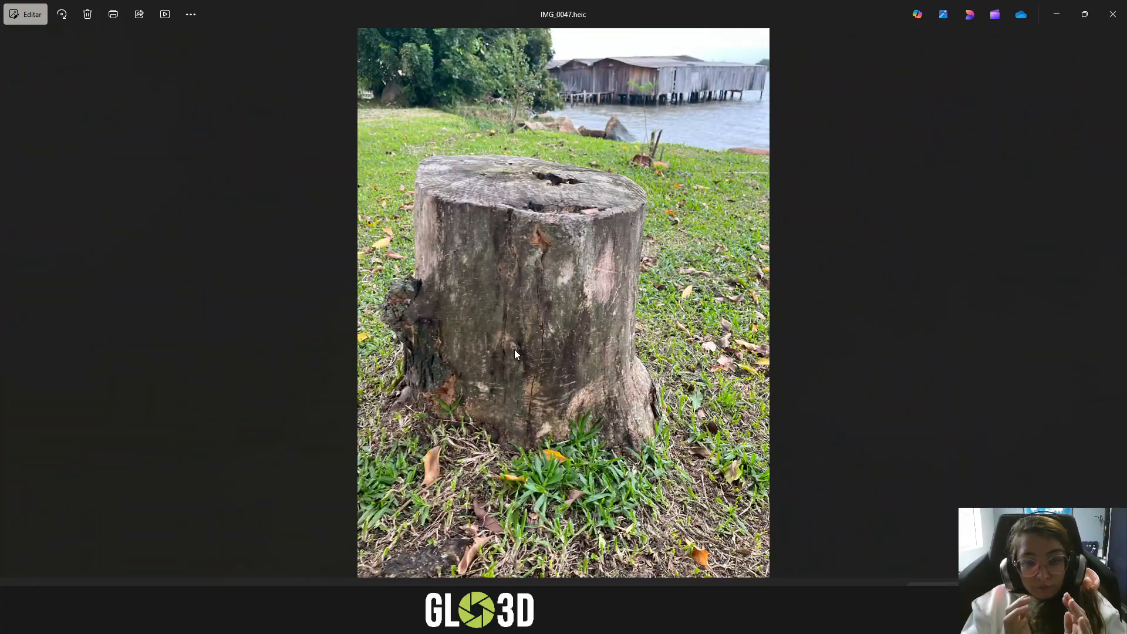
# - Go back to the Tronco photo folder and open the close-up photo IMG_0217.heic near its end
pyautogui.moveTo(124, 620)
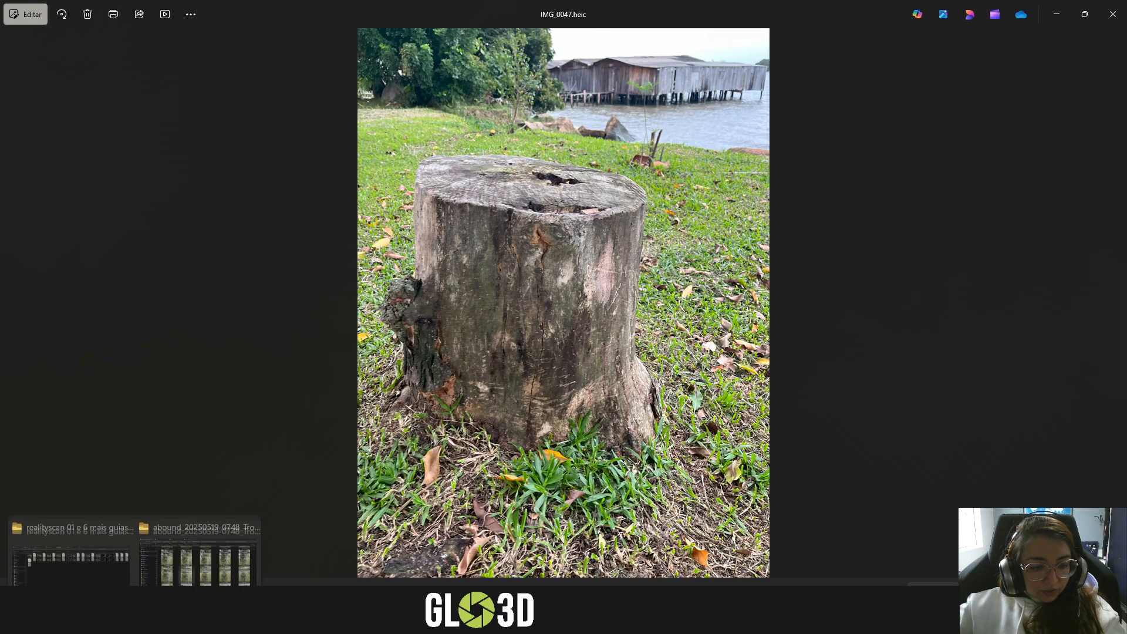
pyautogui.click(196, 565)
pyautogui.scroll(-15, 621, 426)
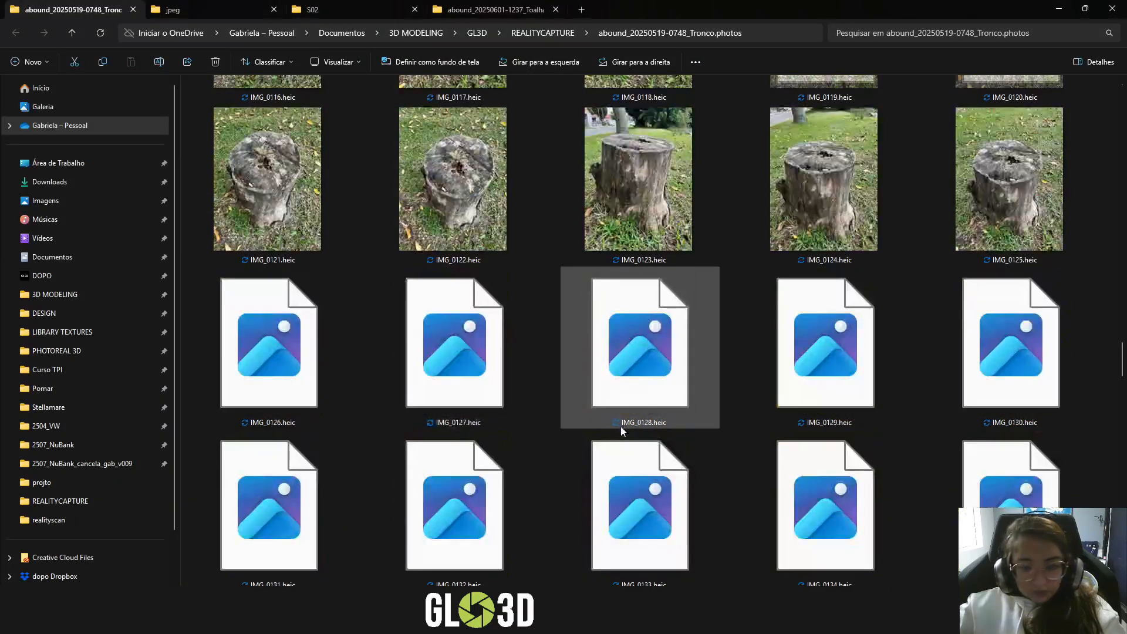
pyautogui.scroll(-12, 622, 427)
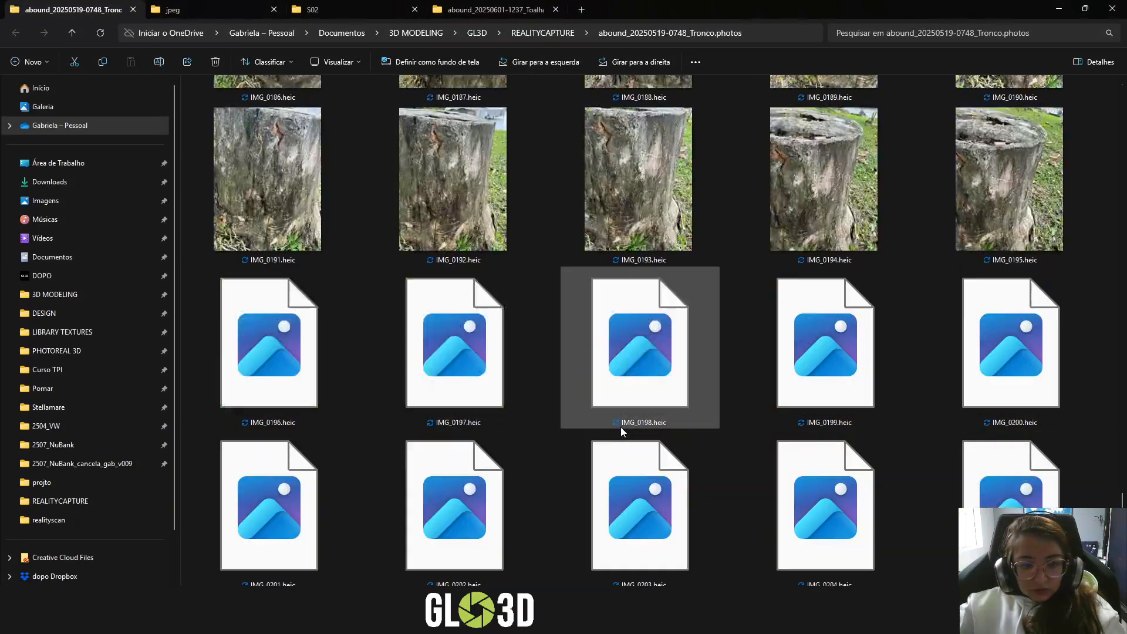
pyautogui.scroll(-3, 621, 428)
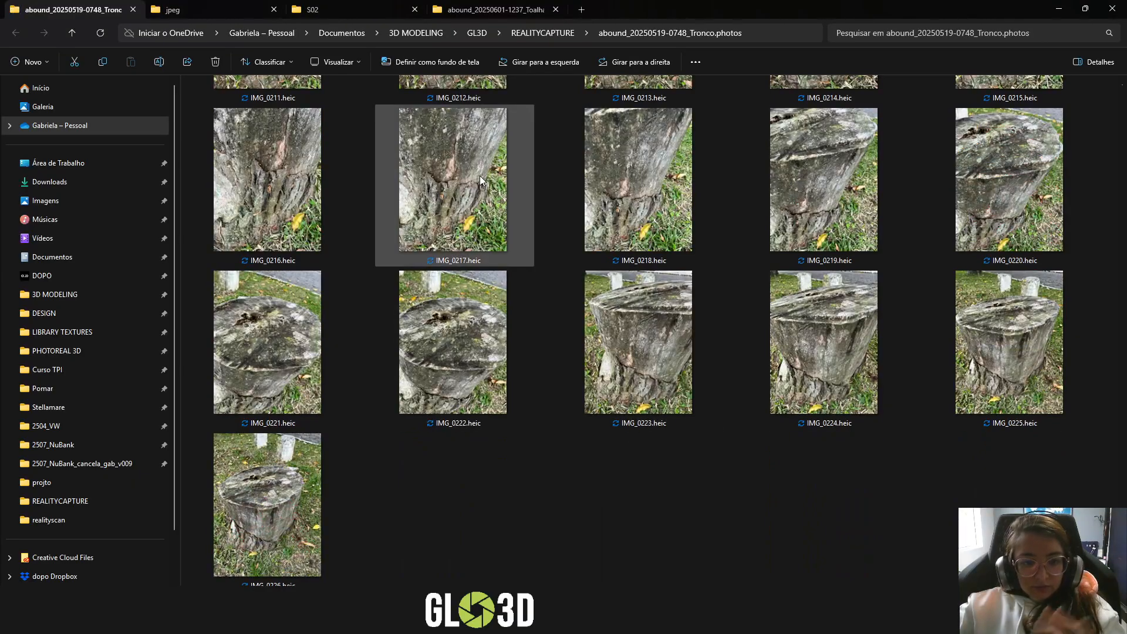
pyautogui.doubleClick(480, 175)
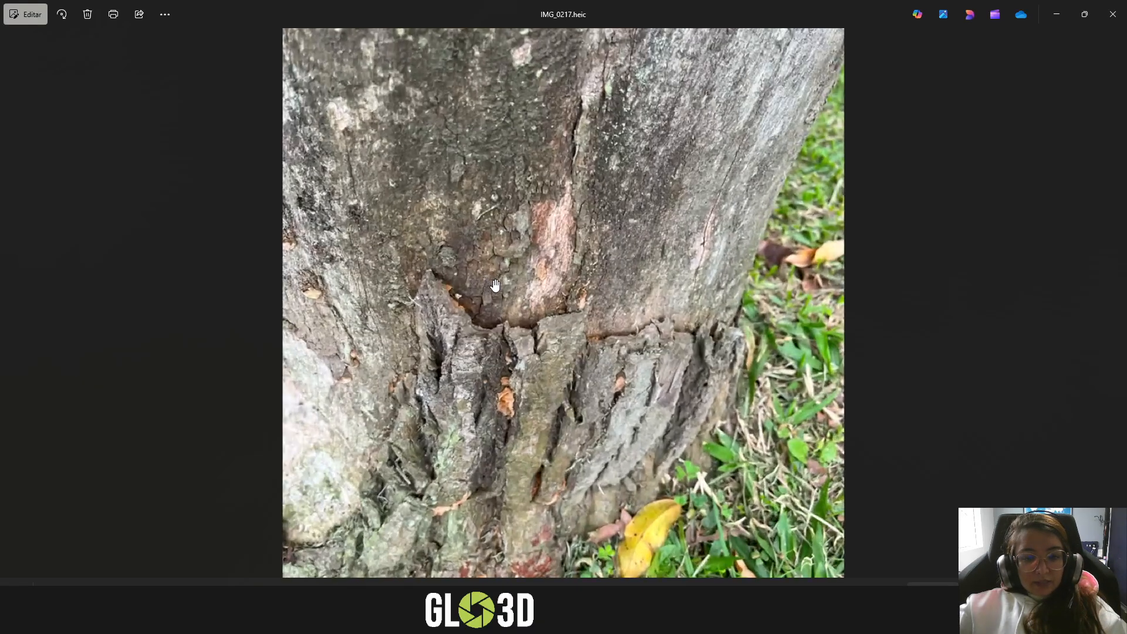
# - Examine the fine bark detail and the cracked ridge near the stump's base in IMG_0217.heic
pyautogui.scroll(2, 496, 286)
pyautogui.moveTo(516, 339); pyautogui.dragTo(577, 461)
pyautogui.scroll(2, 494, 323)
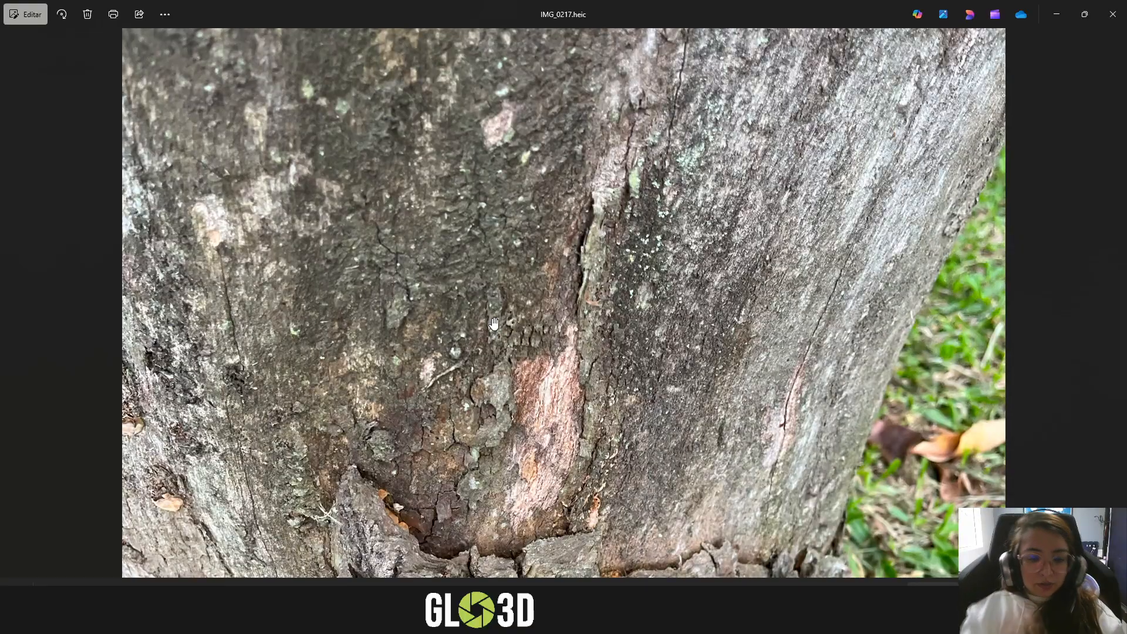
pyautogui.scroll(2, 495, 324)
pyautogui.moveTo(474, 472); pyautogui.dragTo(472, 424)
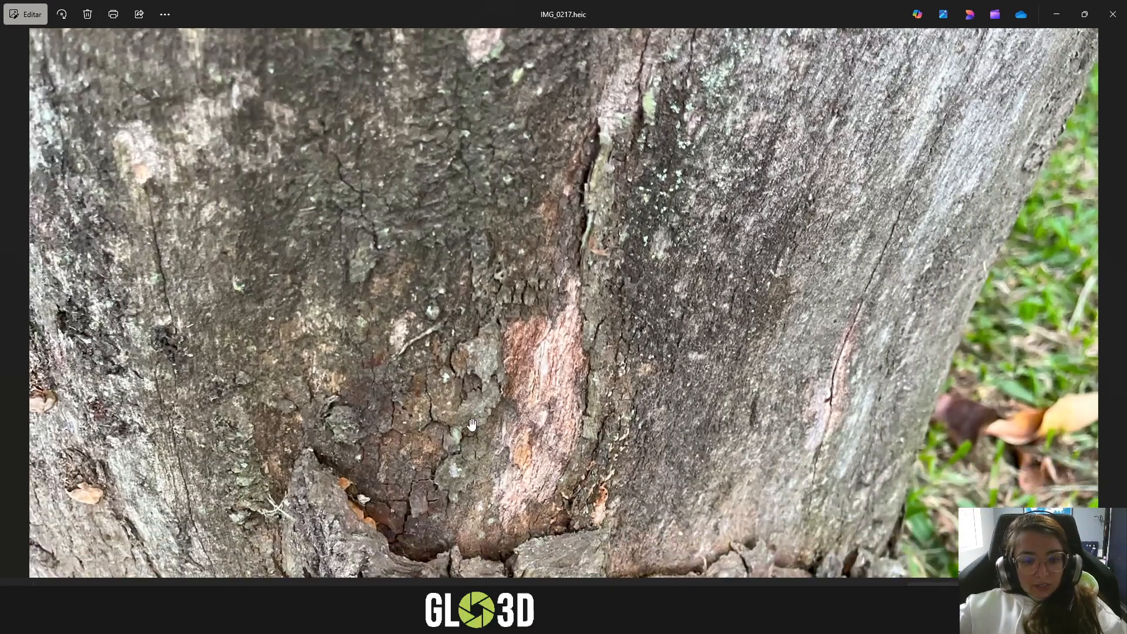
pyautogui.scroll(3, 472, 424)
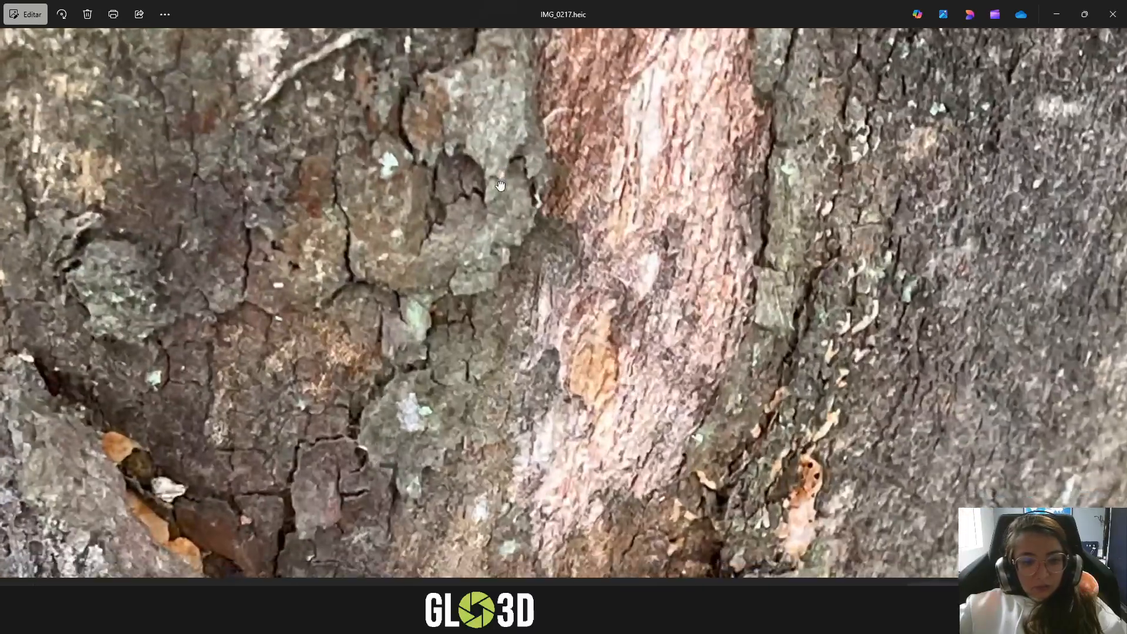
pyautogui.moveTo(376, 495); pyautogui.dragTo(494, 221)
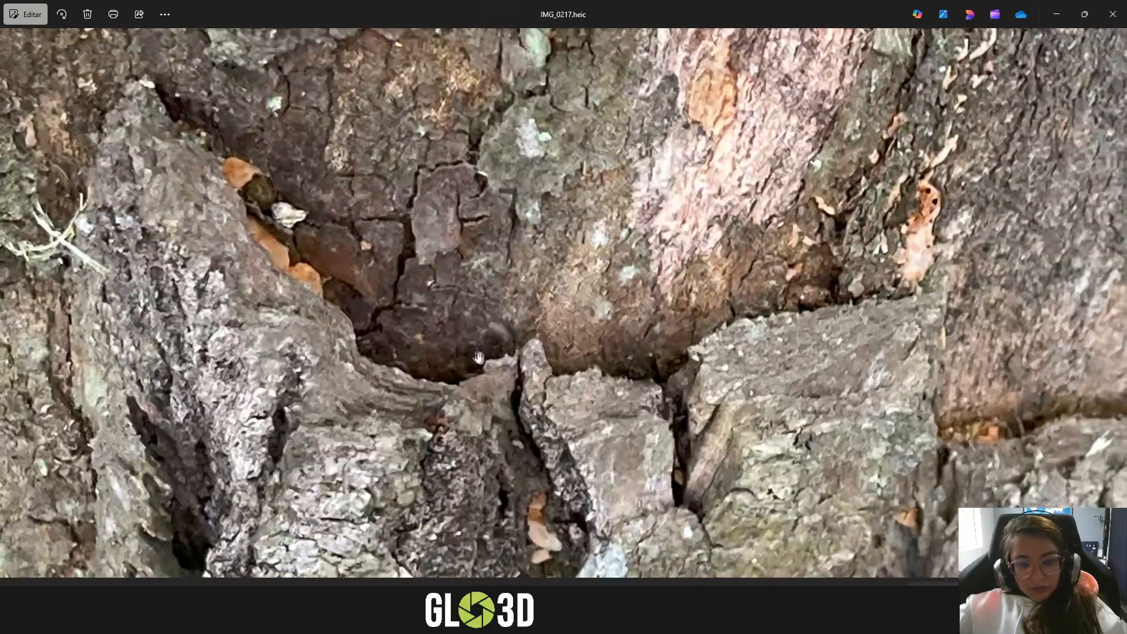
pyautogui.scroll(-5, 479, 356)
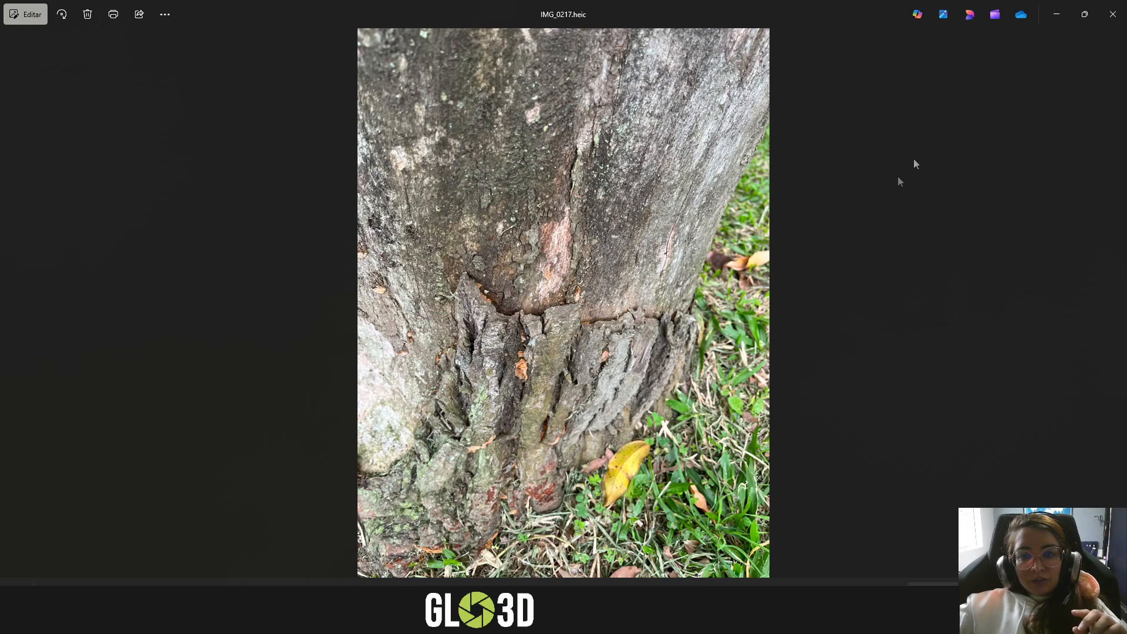
# - Close the photo and review the folder's thumbnails from IMG_0001.heic onward, comparing full-stump shots with close-ups
pyautogui.click(1112, 14)
pyautogui.click(674, 449)
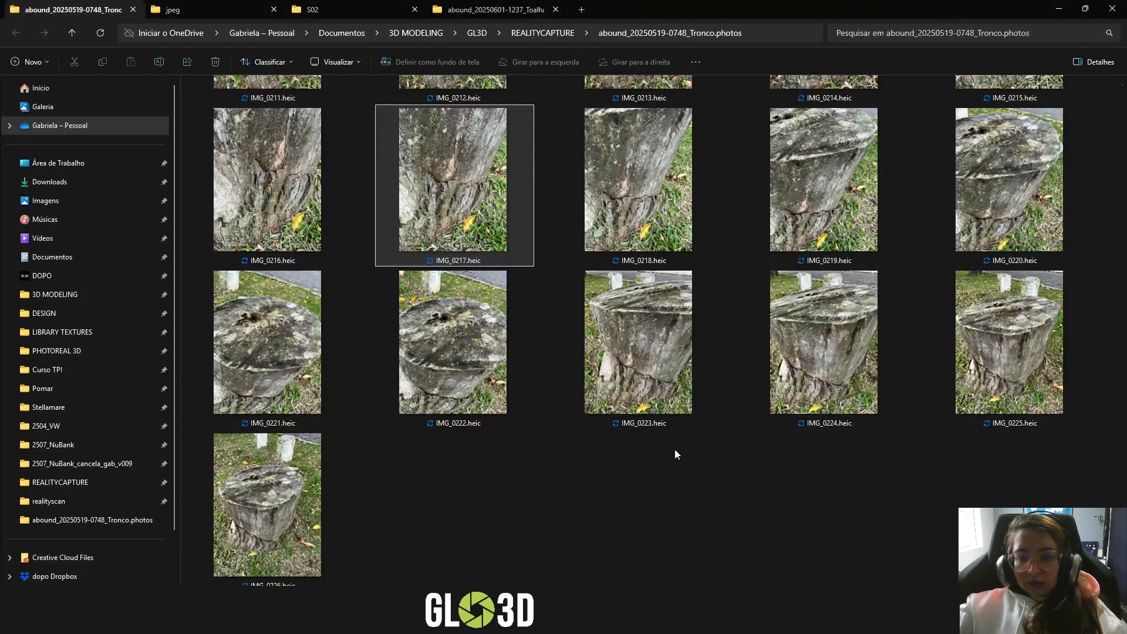
pyautogui.scroll(20, 683, 451)
pyautogui.scroll(15, 684, 451)
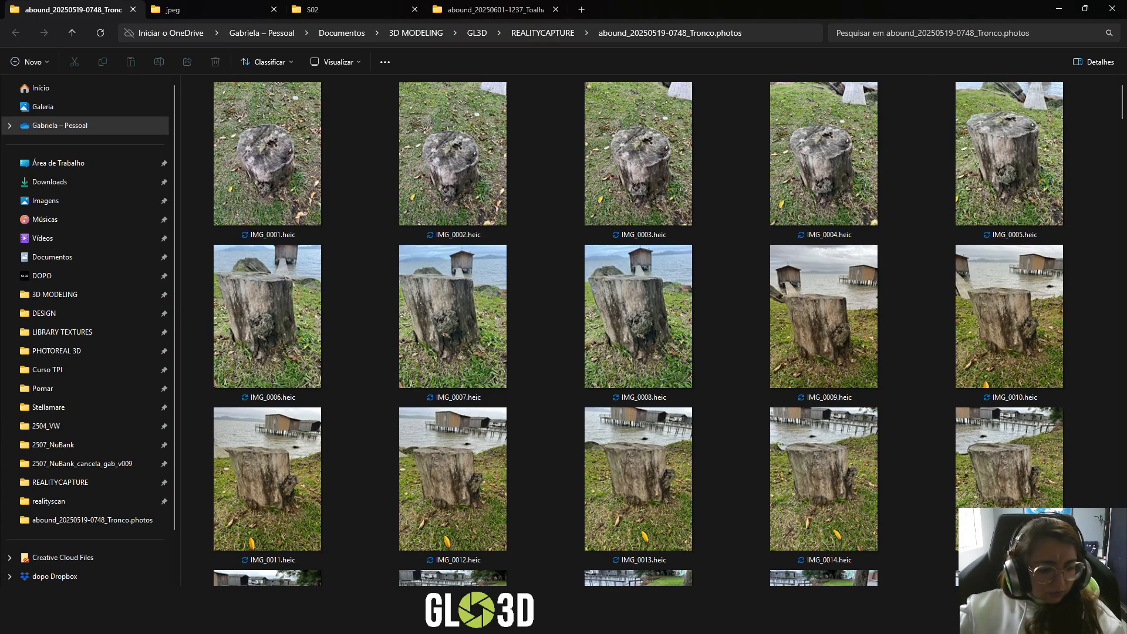
pyautogui.scroll(-3, 1124, 137)
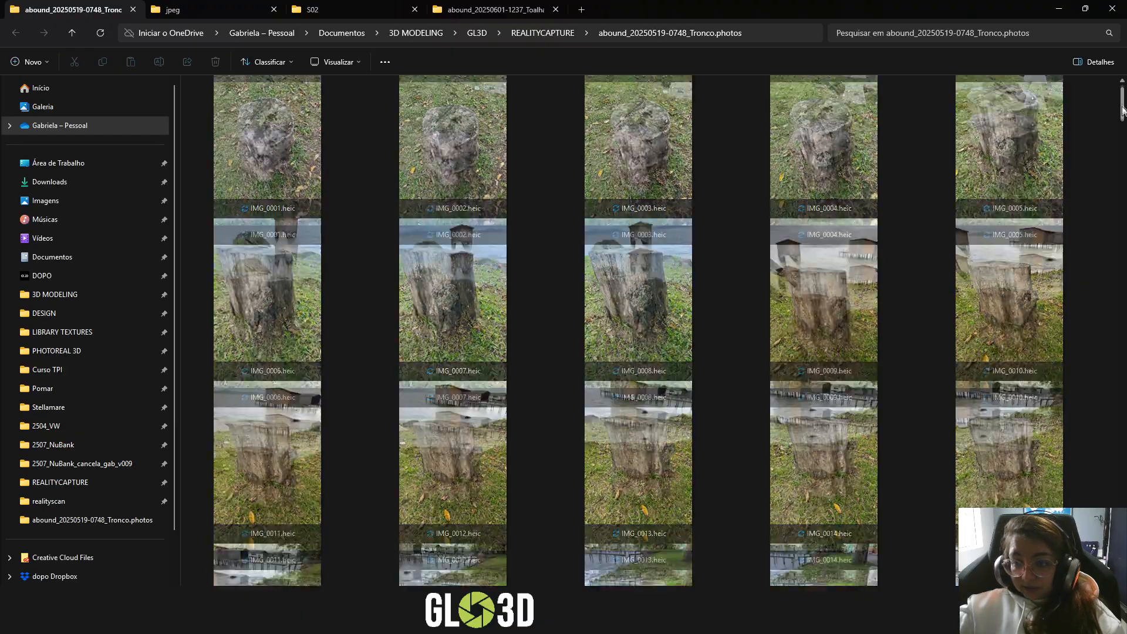
pyautogui.scroll(-20, 1123, 136)
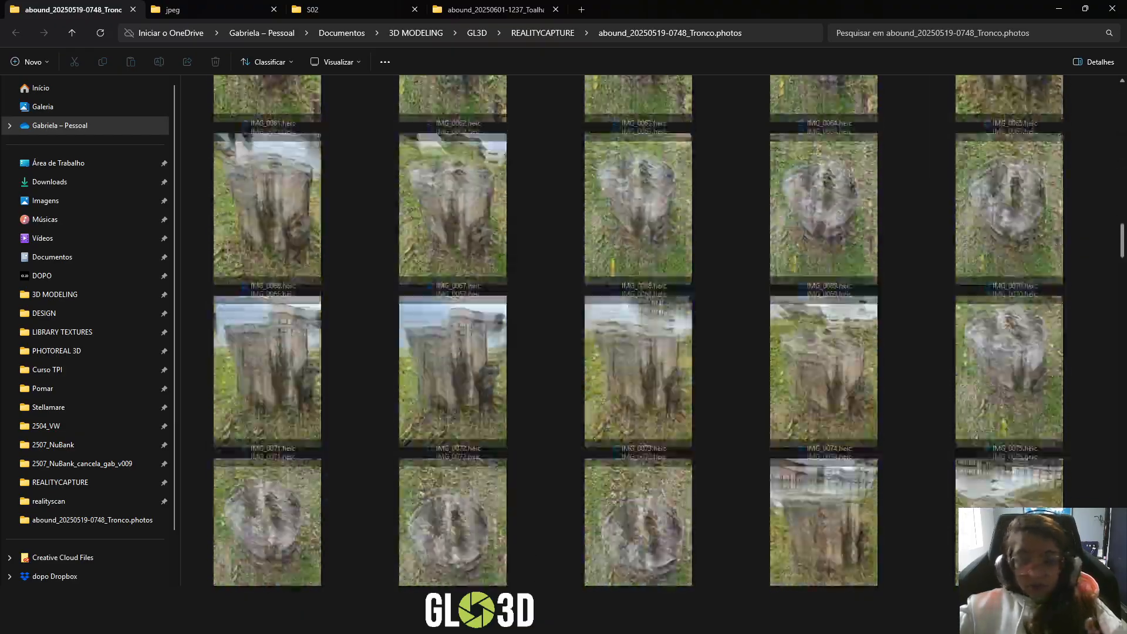
pyautogui.scroll(-15, 1123, 411)
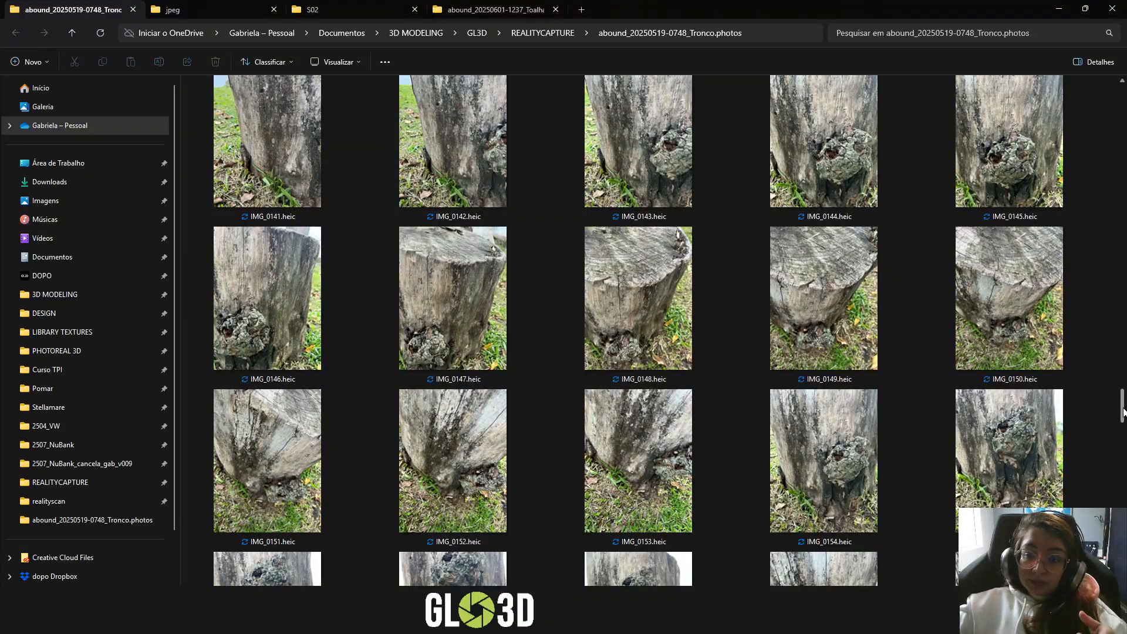
pyautogui.scroll(-20, 1123, 411)
pyautogui.scroll(-3, 455, 529)
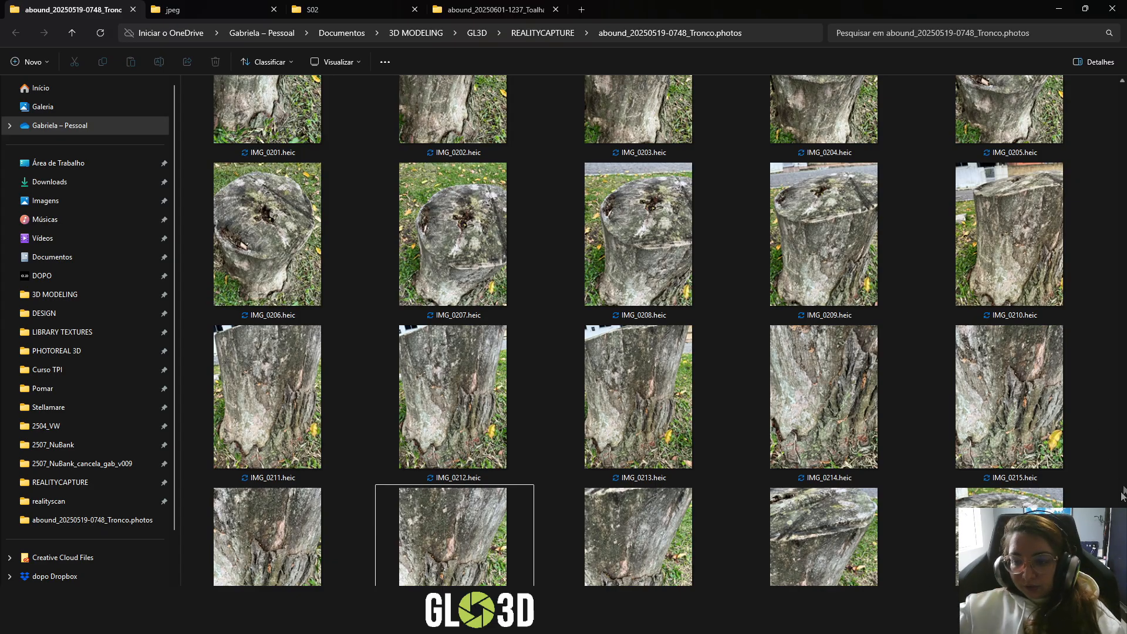
pyautogui.scroll(15, 421, 453)
pyautogui.scroll(20, 424, 455)
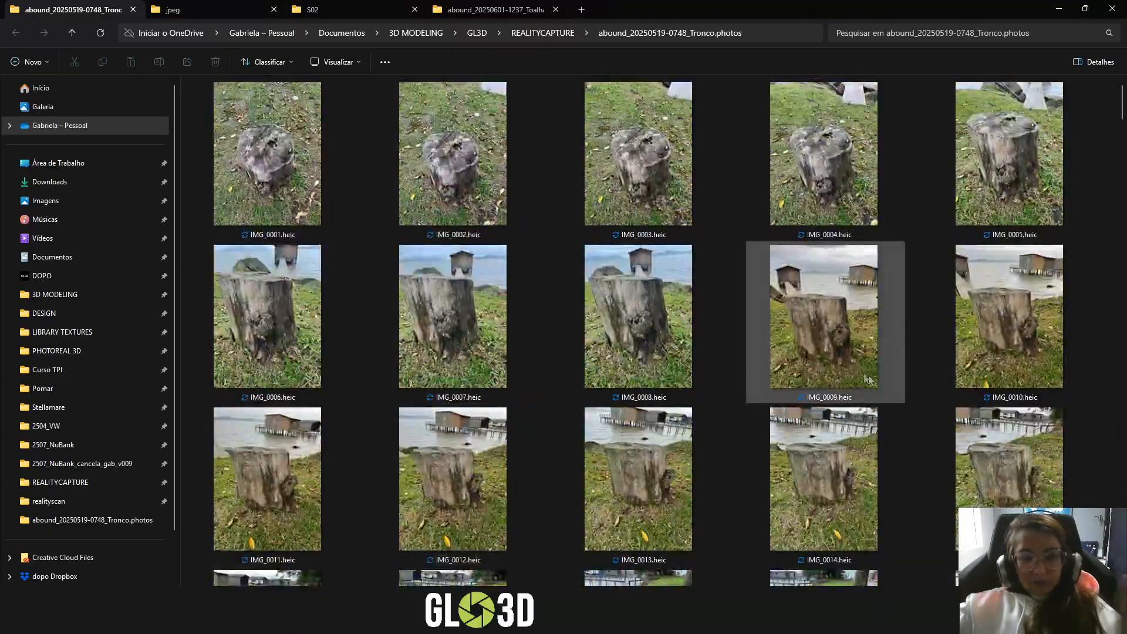
# - Review the Tronco thumbnails from the close-ups around IMG_0217.heic back to the full-stump shots around IMG_0071.heic
pyautogui.scroll(-20, 903, 388)
pyautogui.scroll(-16, 903, 387)
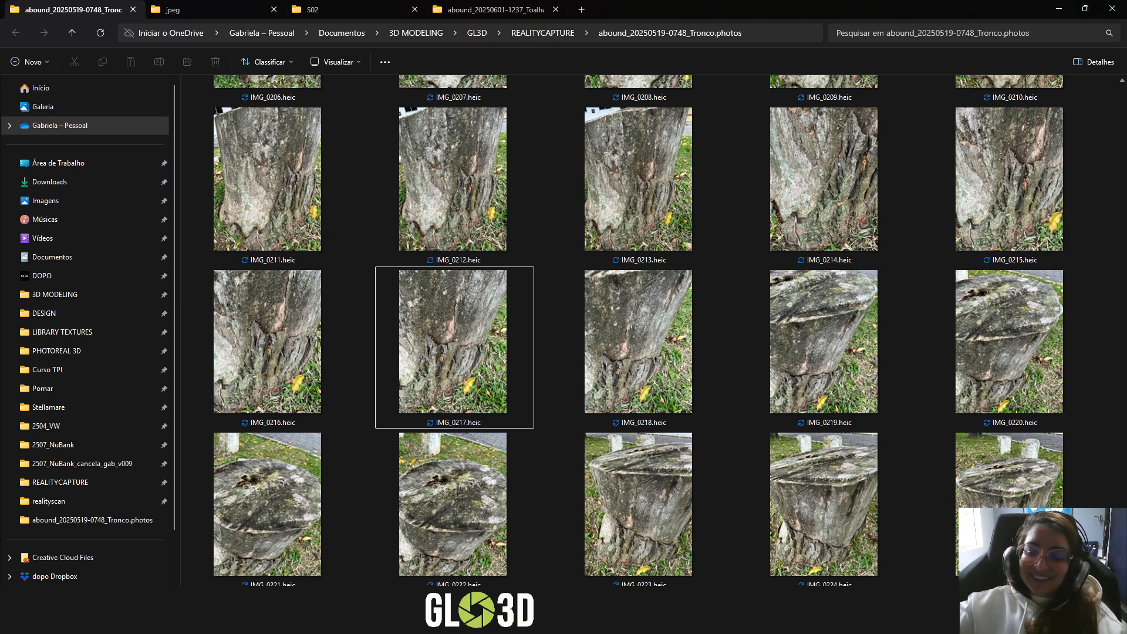
pyautogui.scroll(4, 638, 330)
pyautogui.scroll(10, 639, 330)
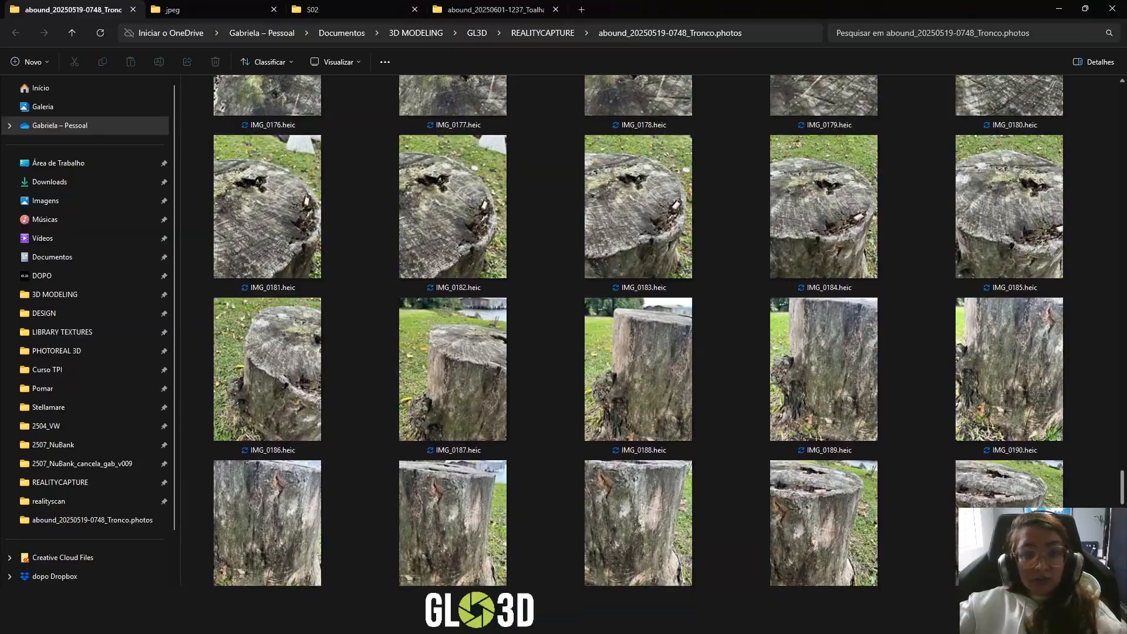
pyautogui.scroll(6, 639, 330)
pyautogui.scroll(8, 638, 330)
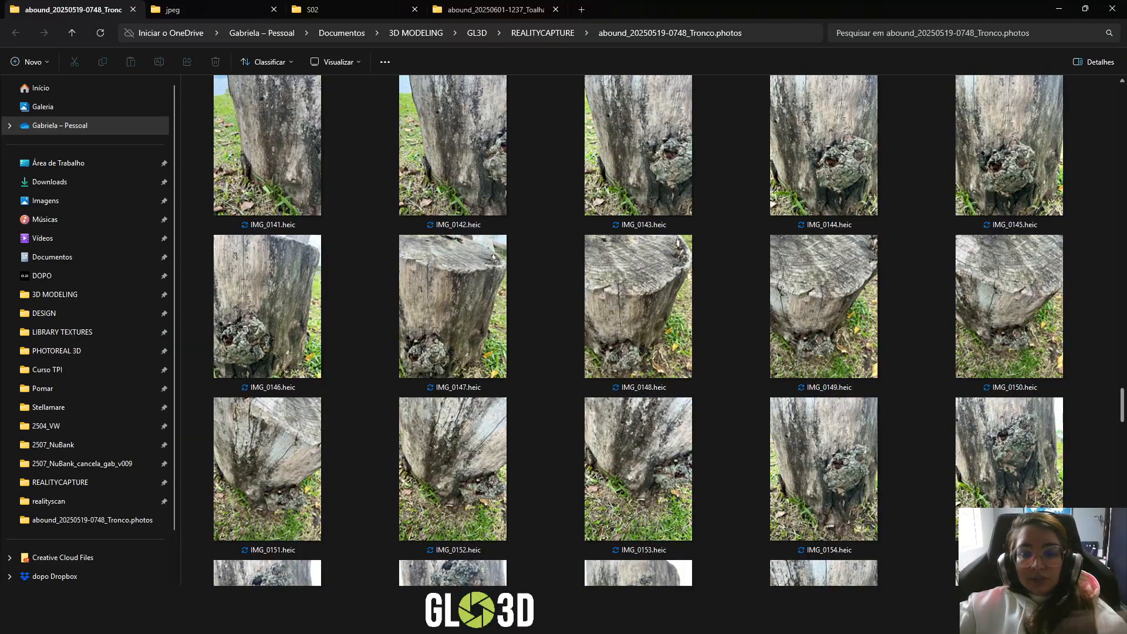
pyautogui.scroll(20, 383, 464)
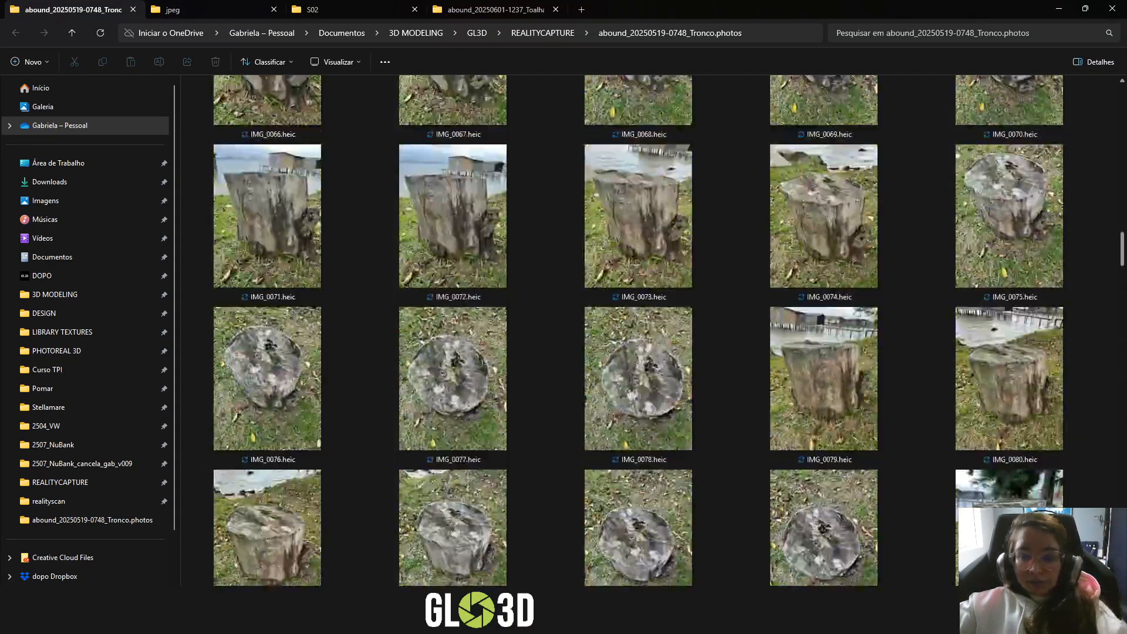
# - Return to the open photo IMG_0047.heic and go through the sequence to IMG_0063.heic, checking how the angle changes between consecutive shots
pyautogui.click(197, 619)
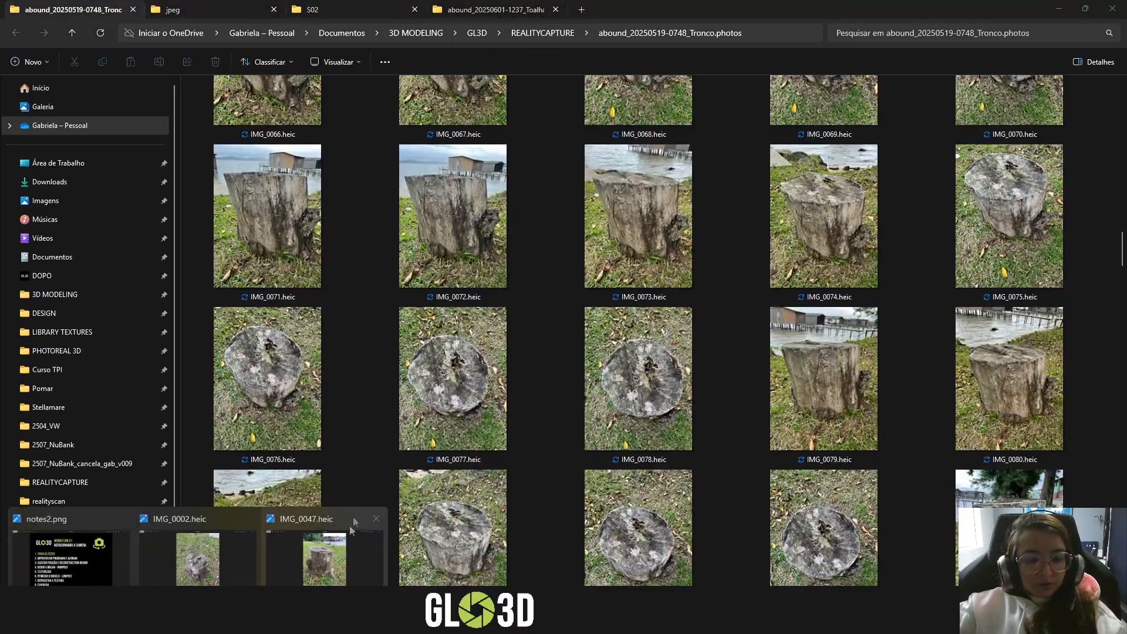
pyautogui.click(354, 525)
pyautogui.press('Right')
pyautogui.press('Right')
pyautogui.press('Right')
pyautogui.press('Right')
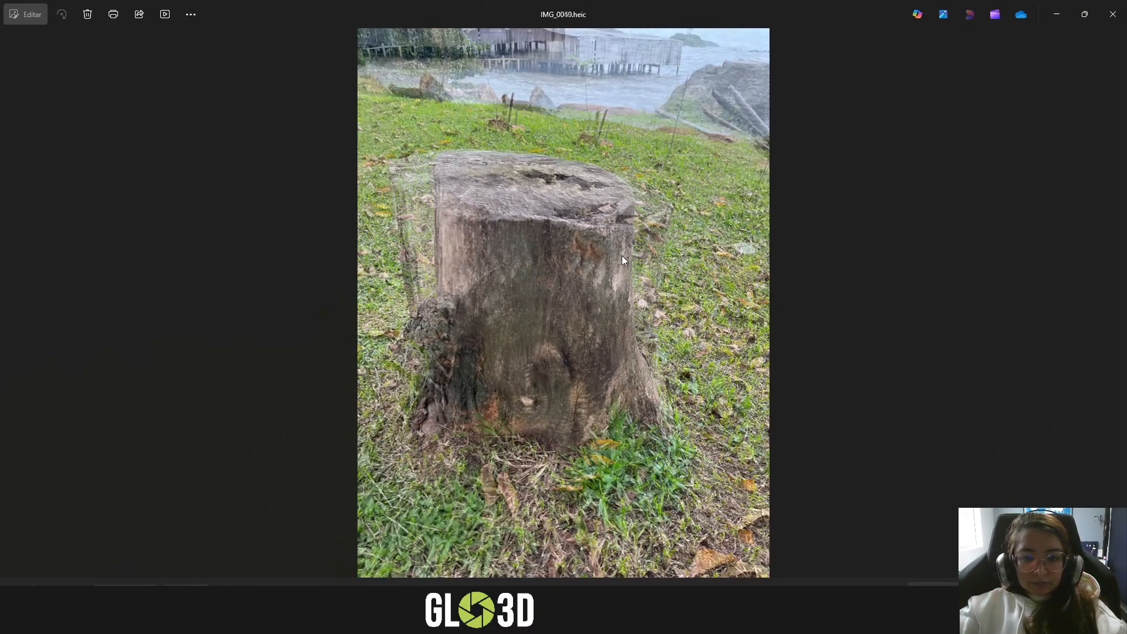
pyautogui.press('Right')
pyautogui.press('Right')
pyautogui.press('Right')
pyautogui.press('Right')
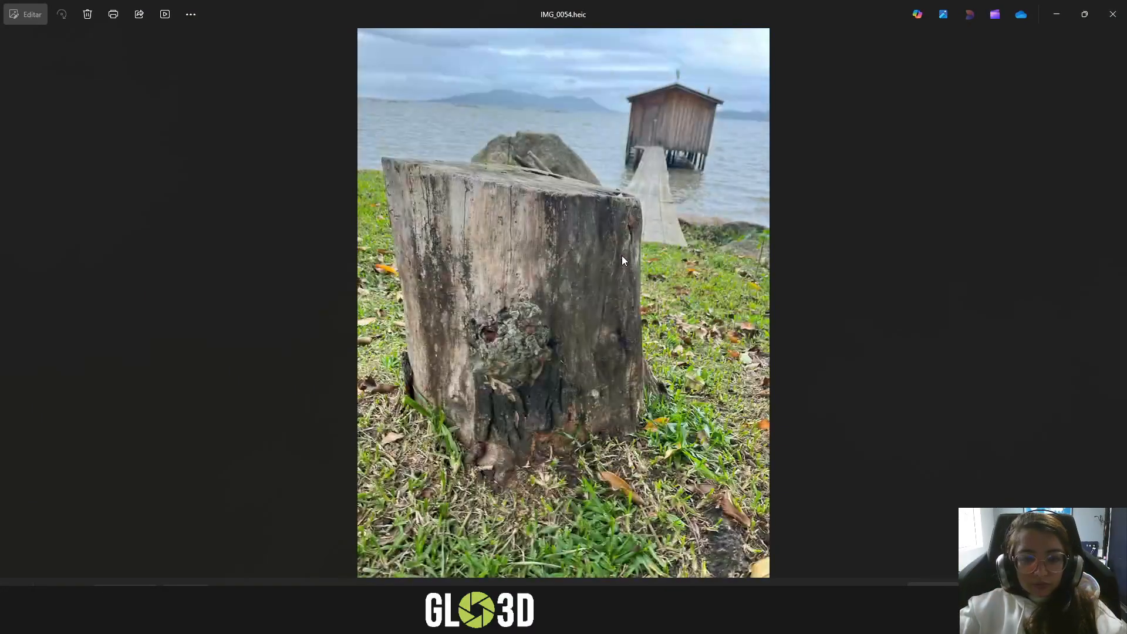
pyautogui.press('Right')
pyautogui.press('Right')
pyautogui.press('Right')
pyautogui.press('Right')
pyautogui.press('Right')
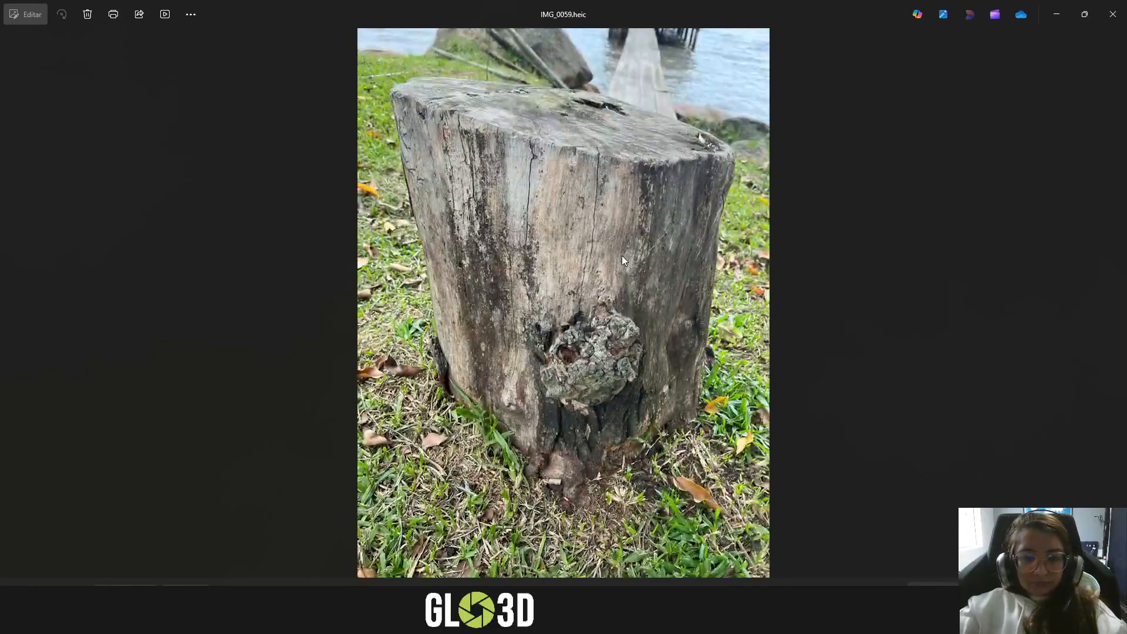
pyautogui.press('Right')
pyautogui.press('Right')
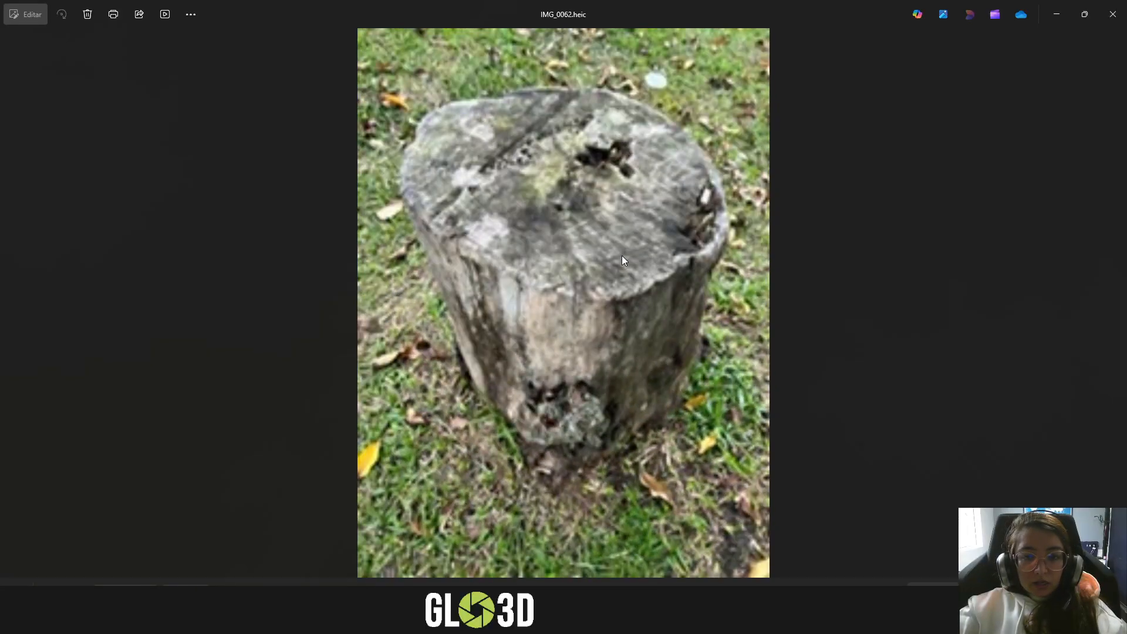
pyautogui.press('Right')
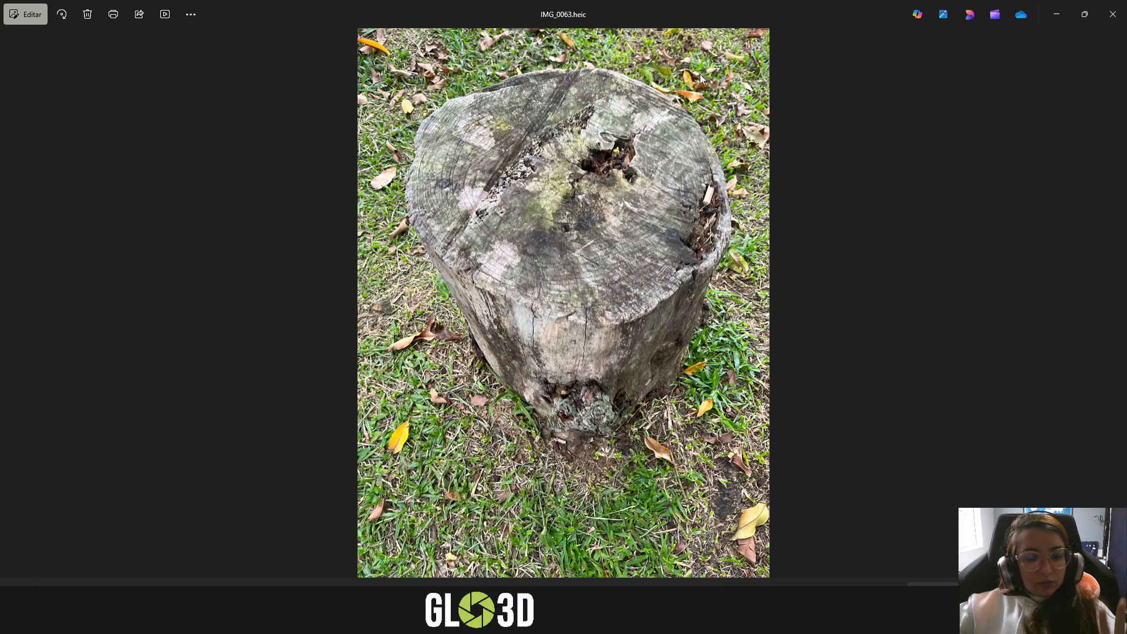
# - Switch to the tronco project in RealityScan and examine the textured Lowpoly 10k stump model from several sides and from above
pyautogui.click(238, 620)
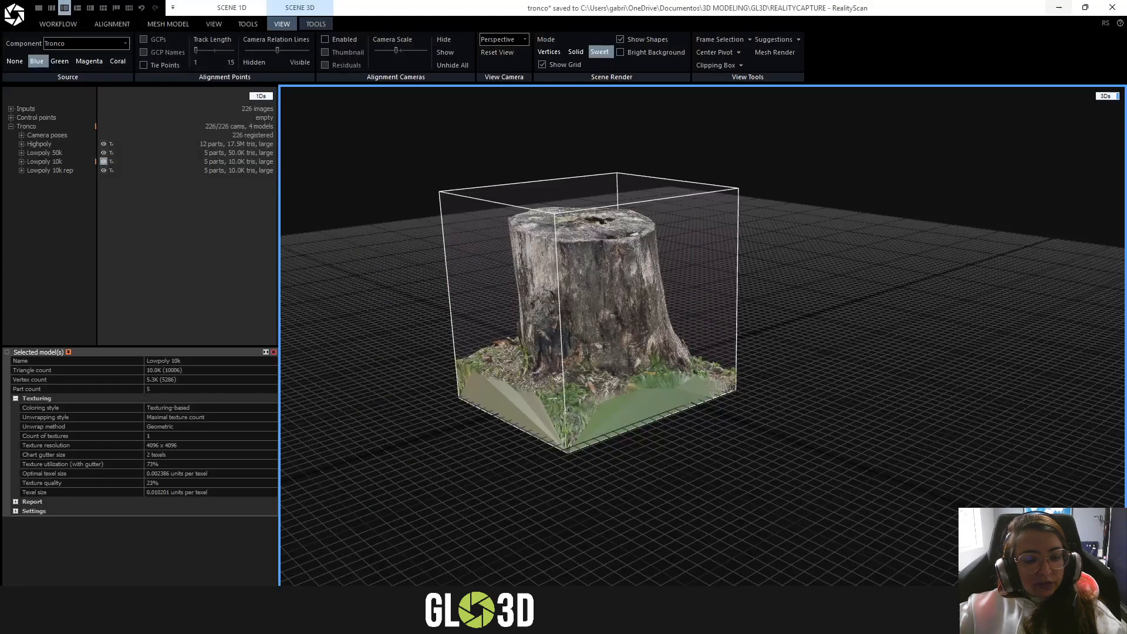
pyautogui.scroll(-3, 780, 381)
pyautogui.scroll(3, 672, 335)
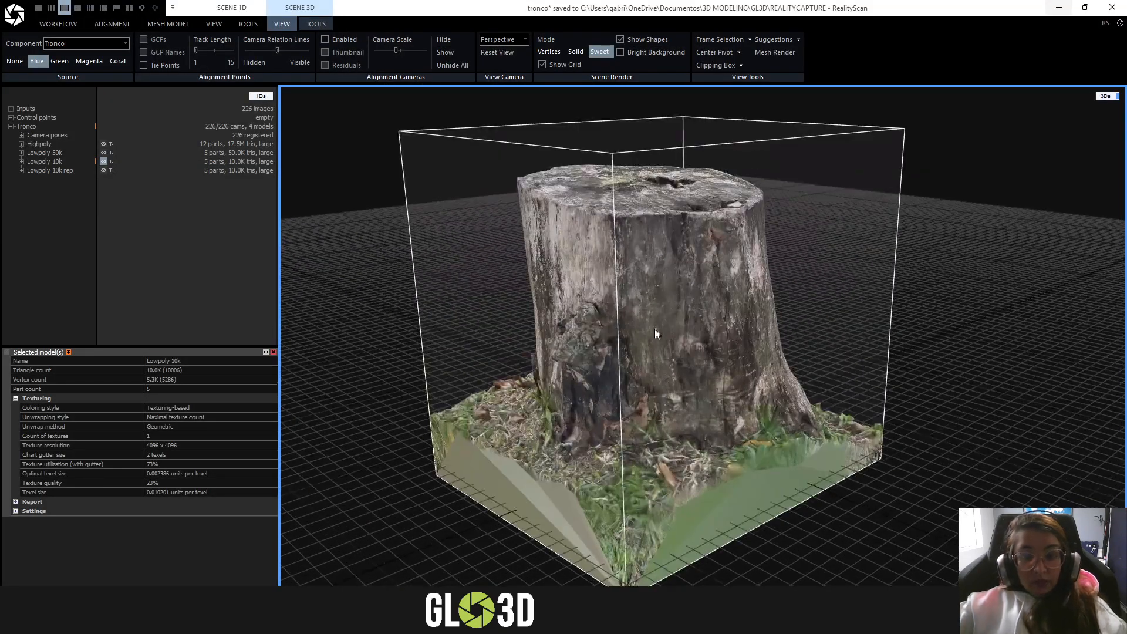
pyautogui.scroll(-2, 898, 302)
pyautogui.scroll(-3, 764, 295)
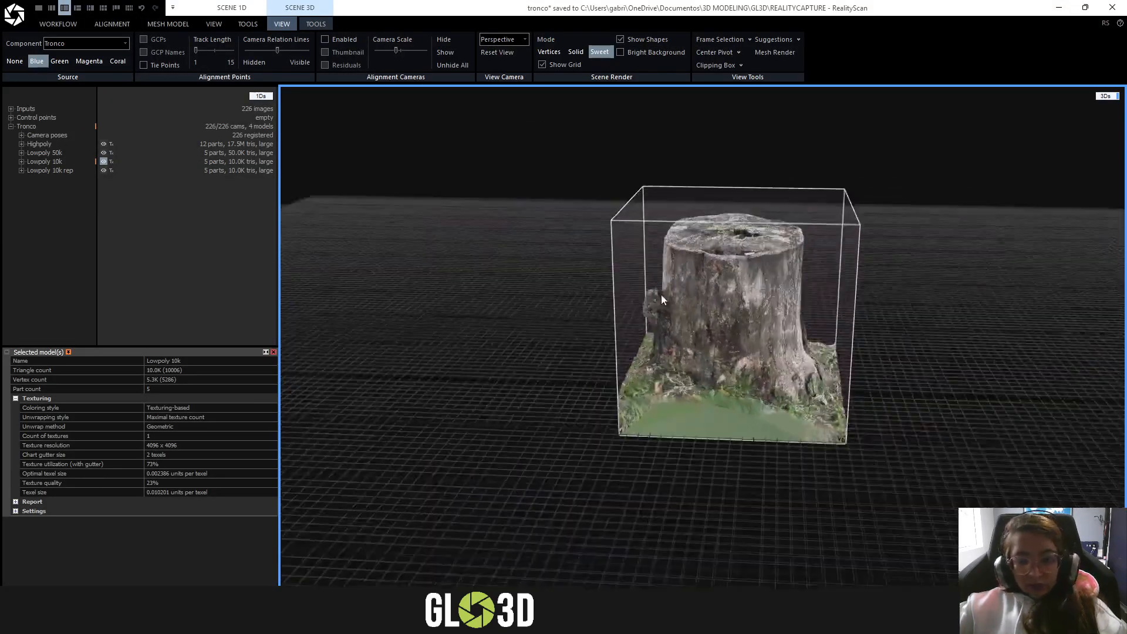
pyautogui.scroll(4, 594, 269)
pyautogui.moveTo(594, 269); pyautogui.dragTo(681, 341)
pyautogui.moveTo(681, 341); pyautogui.dragTo(658, 283, button='right')
pyautogui.scroll(-2, 619, 262)
pyautogui.scroll(3, 624, 397)
pyautogui.scroll(-3, 625, 397)
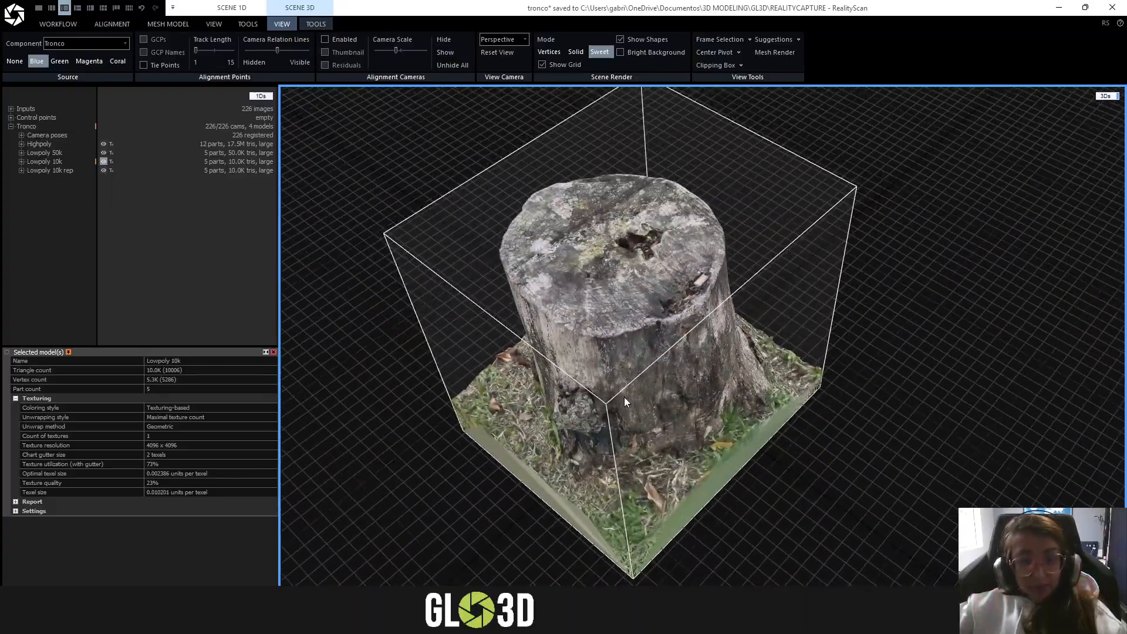
# - Examine the cut top of the stump model up close, including the central hollow and the damaged rim
pyautogui.scroll(3, 639, 273)
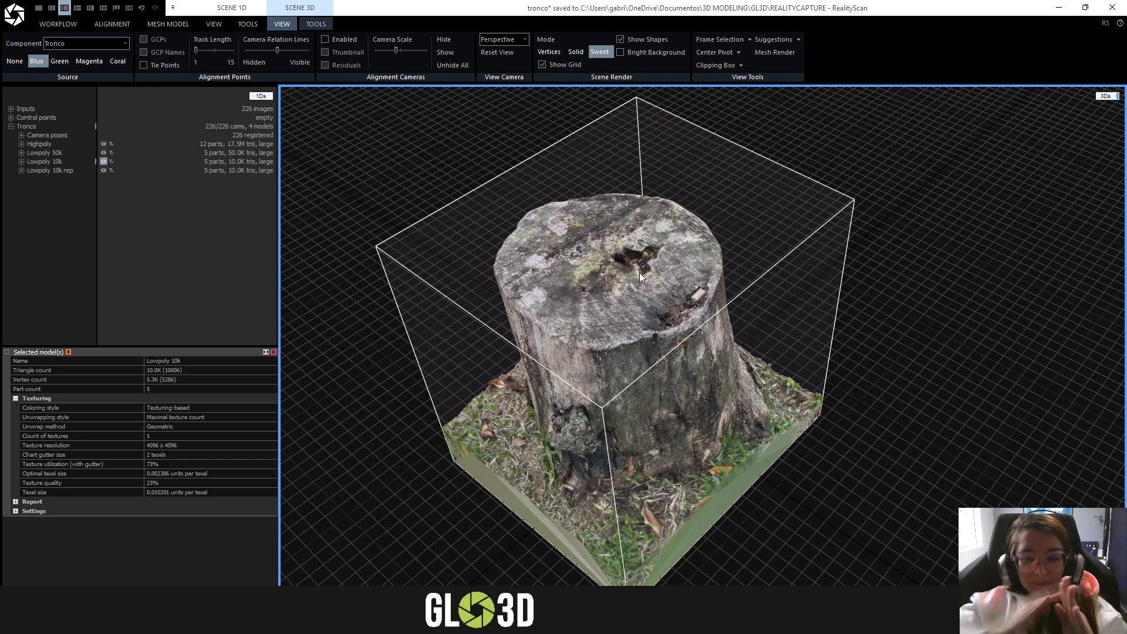
pyautogui.scroll(5, 654, 316)
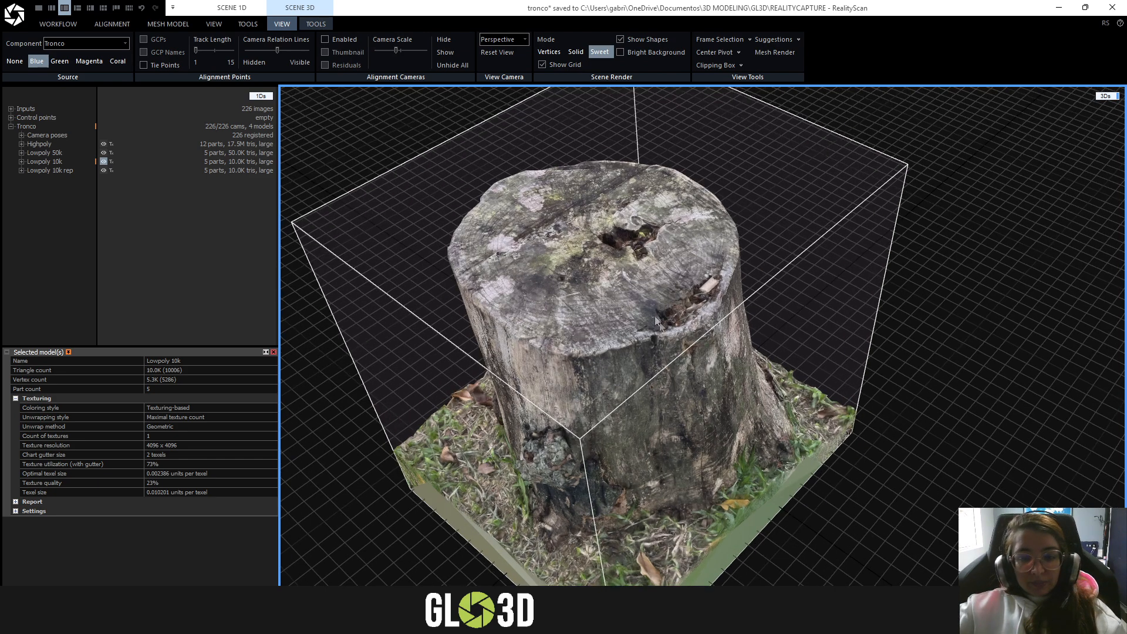
pyautogui.scroll(-2, 704, 282)
pyautogui.scroll(-3, 635, 287)
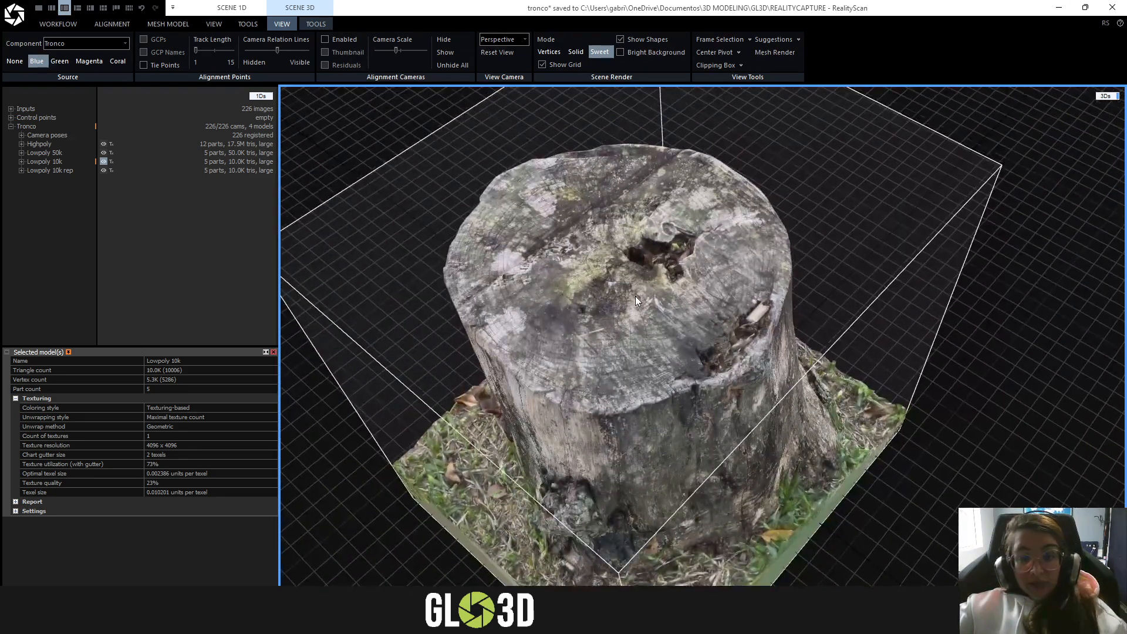
pyautogui.scroll(-3, 635, 296)
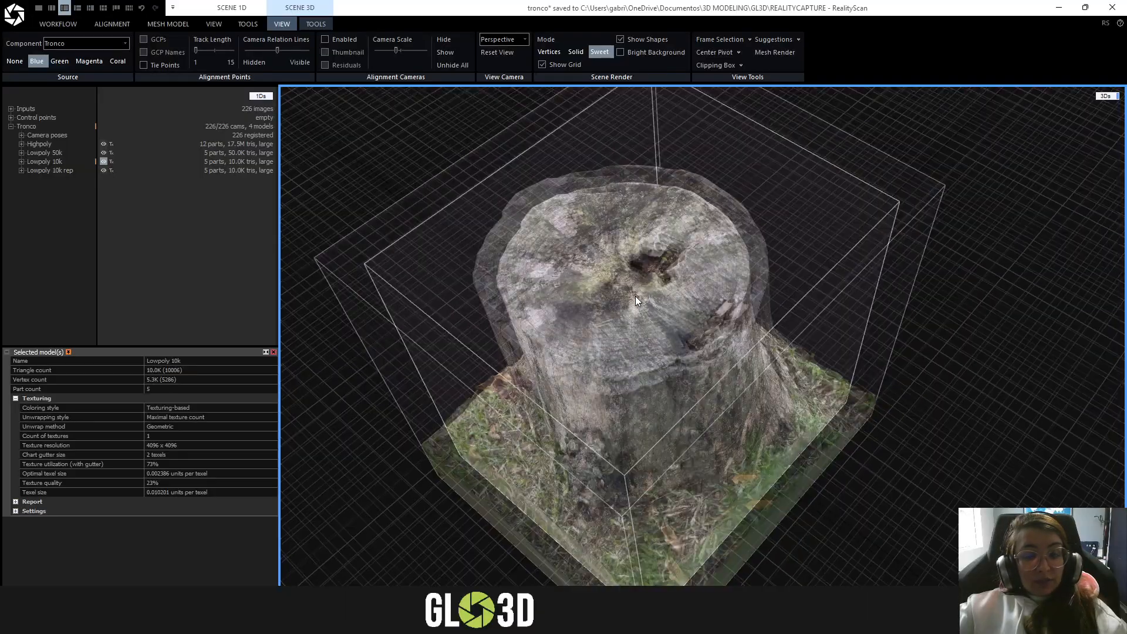
pyautogui.scroll(5, 617, 299)
pyautogui.scroll(-2, 618, 297)
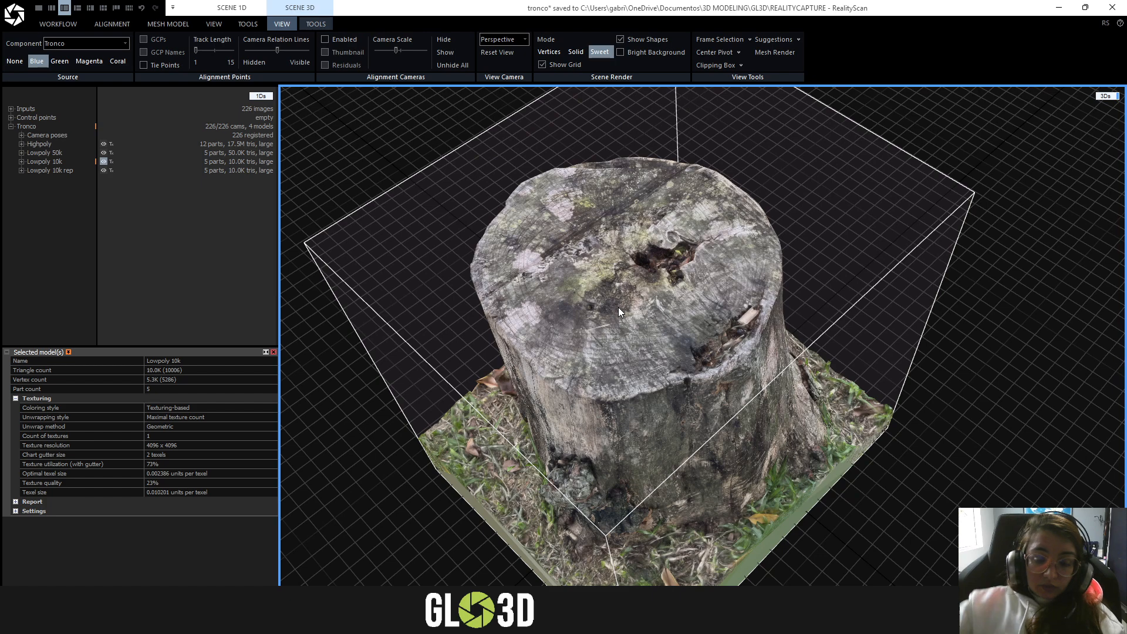
pyautogui.scroll(2, 629, 287)
pyautogui.scroll(-2, 735, 280)
# - Examine the bark, side knot and surrounding grass of the stump model from a lower angle
pyautogui.moveTo(706, 276); pyautogui.dragTo(701, 259, button='right')
pyautogui.scroll(1, 773, 311)
pyautogui.scroll(-1, 772, 311)
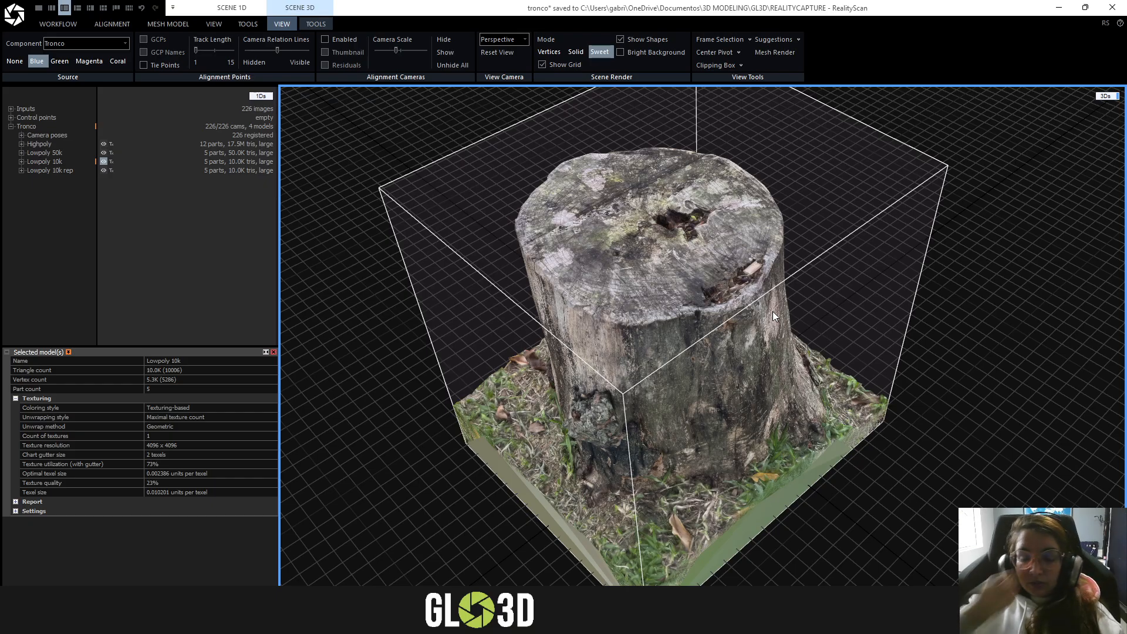
pyautogui.moveTo(769, 334); pyautogui.dragTo(711, 338)
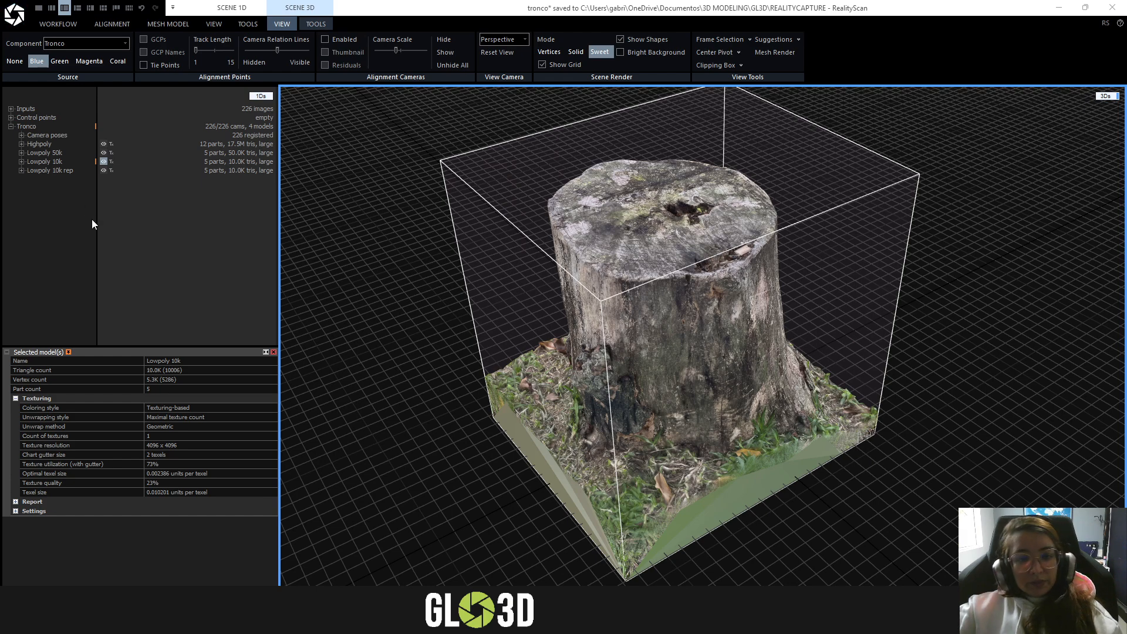
pyautogui.scroll(1, 787, 313)
pyautogui.scroll(-2, 649, 256)
pyautogui.moveTo(588, 274)
pyautogui.mouseDown(button='right')
pyautogui.moveTo(571, 262)
pyautogui.moveTo(585, 281)
pyautogui.mouseUp(button='right')
# - Create a new project, saving the current tronco project, and display the Workflow tools
pyautogui.click(107, 29)
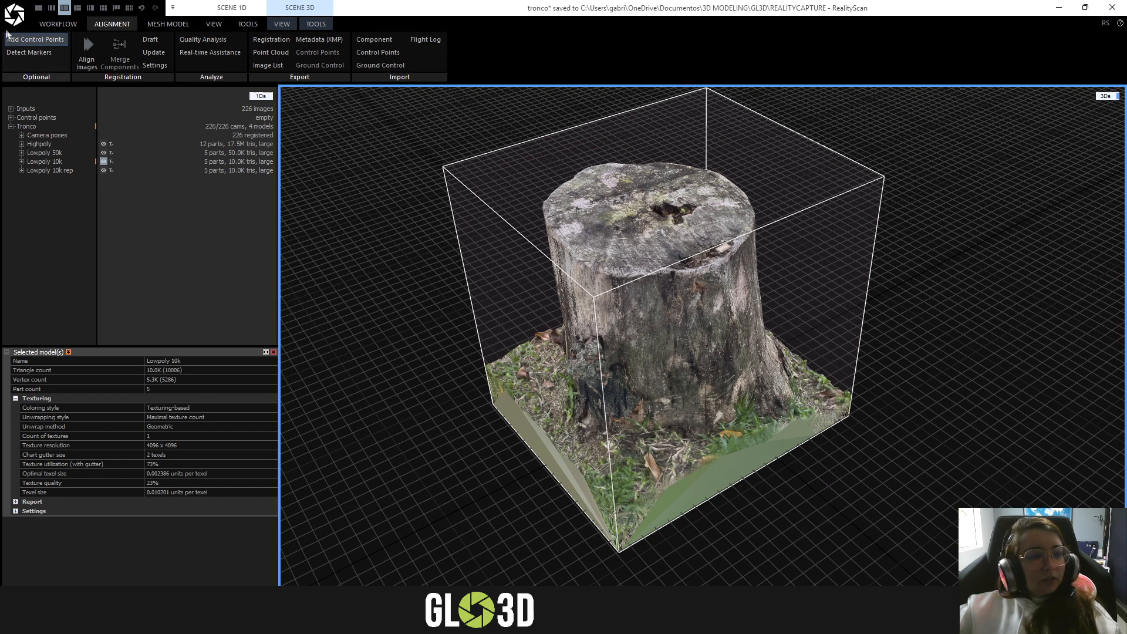
pyautogui.click(14, 14)
pyautogui.click(50, 52)
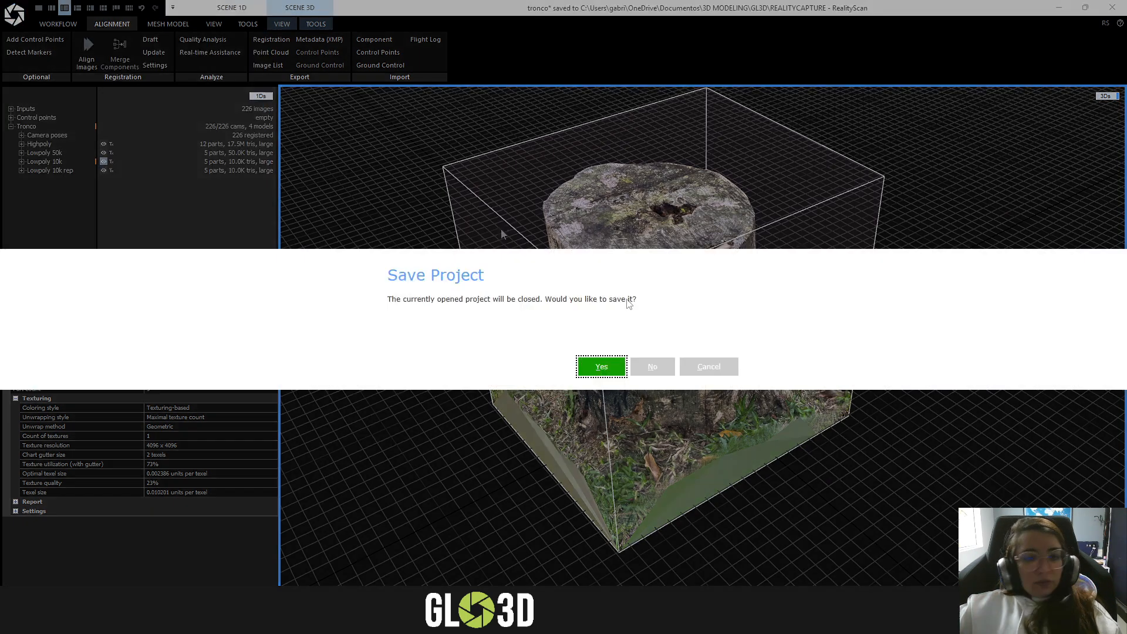
pyautogui.click(601, 367)
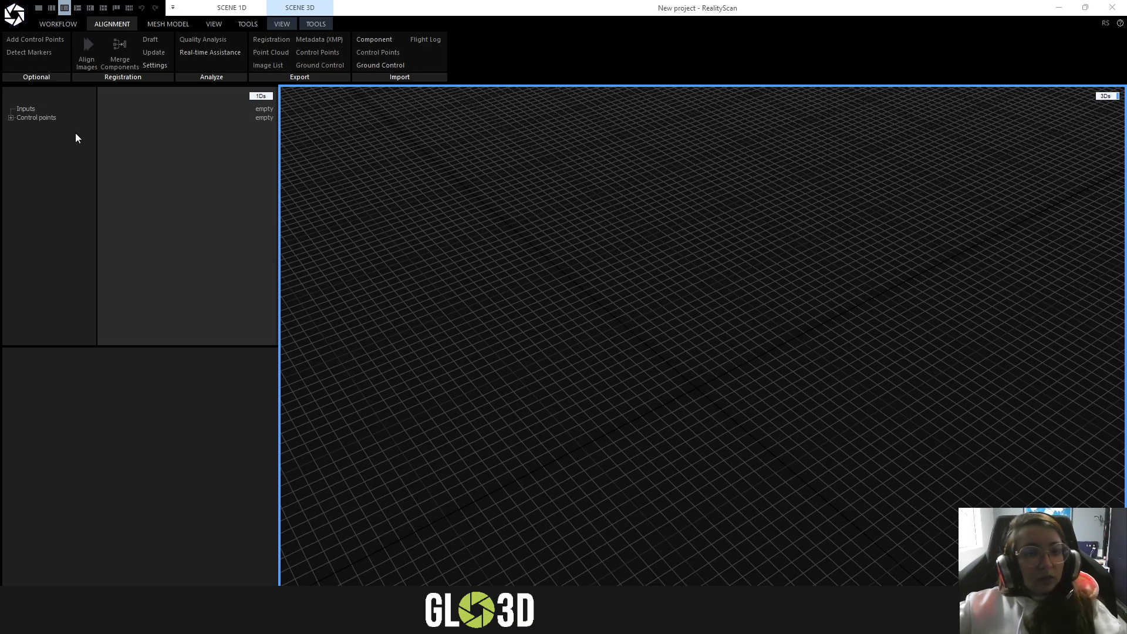
pyautogui.click(54, 24)
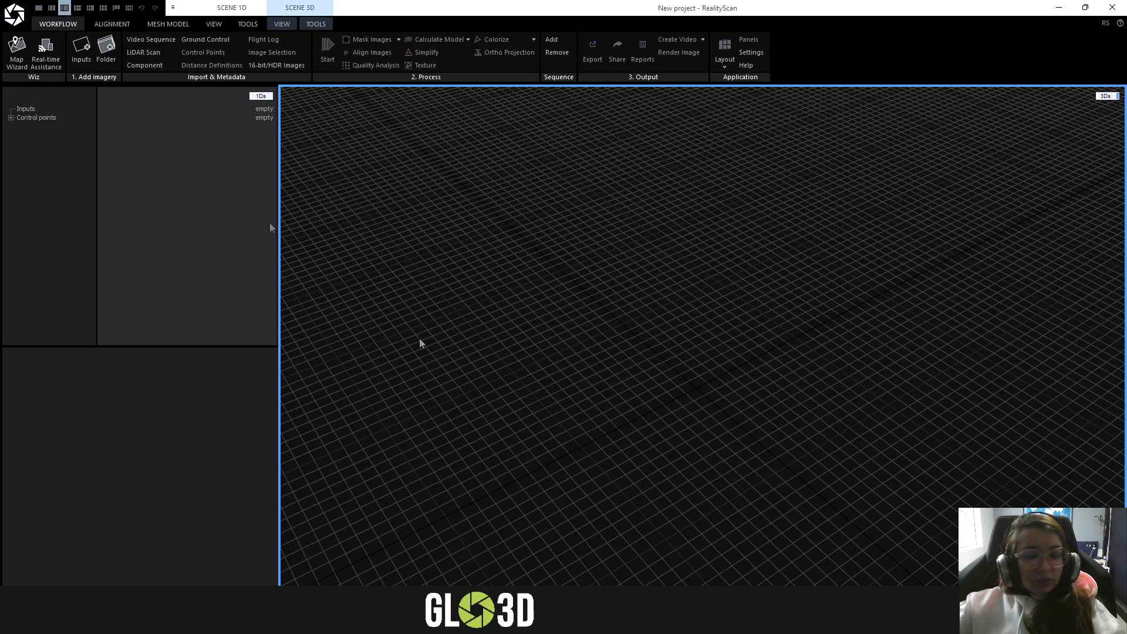
pyautogui.click(963, 620)
pyautogui.press('Print')
pyautogui.moveTo(0, 0); pyautogui.dragTo(787, 99)
pyautogui.click(778, 112)
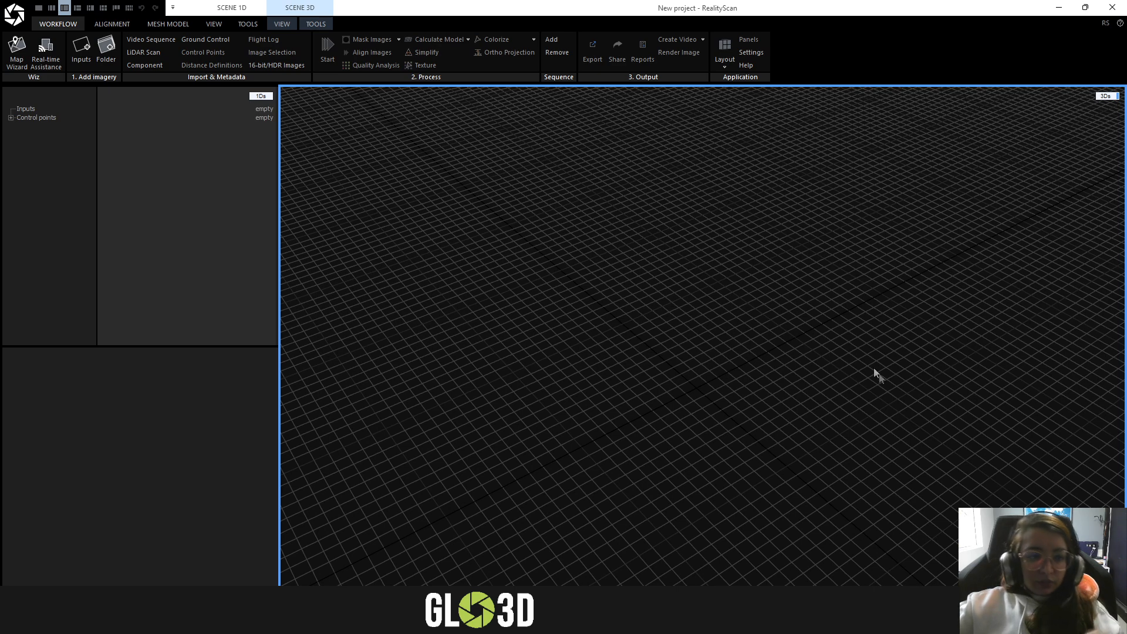
# - Compare the preset window layouts with different 1D, 2D and 3D panes, and return to the 1Ds and 3Ds two-pane layout
pyautogui.click(40, 8)
pyautogui.click(51, 8)
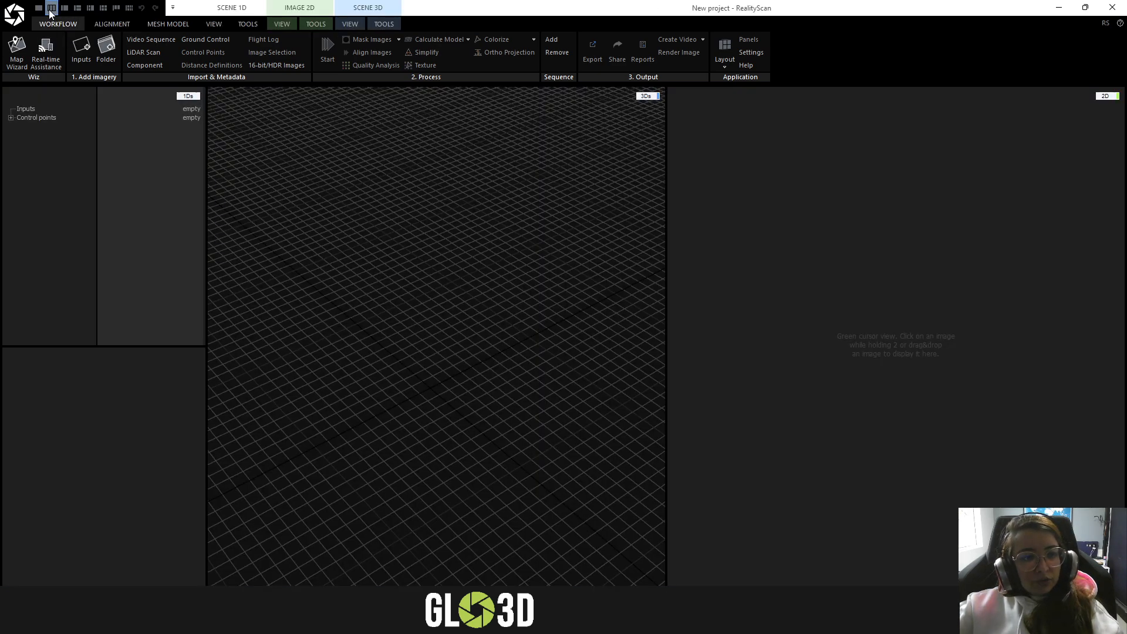
pyautogui.click(64, 8)
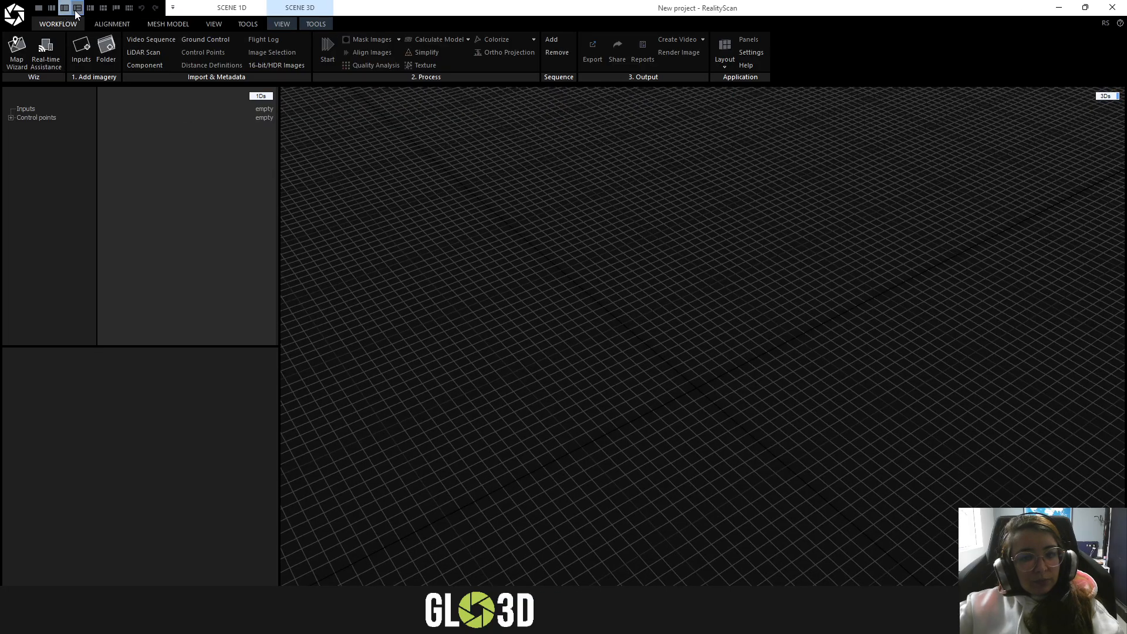
pyautogui.click(77, 8)
pyautogui.click(103, 9)
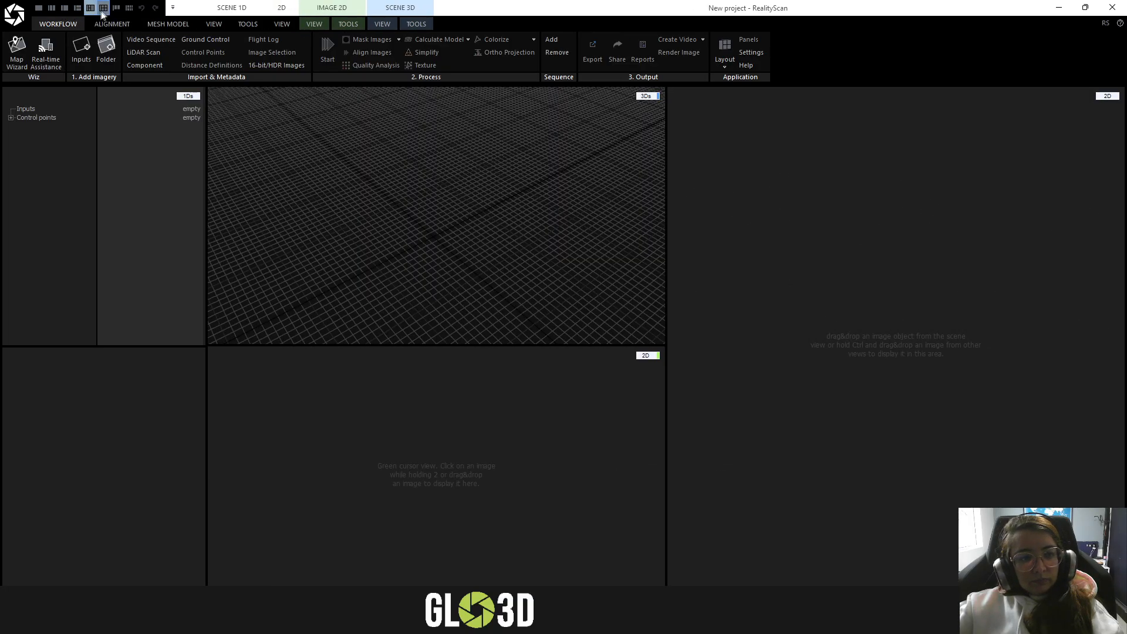
pyautogui.click(116, 8)
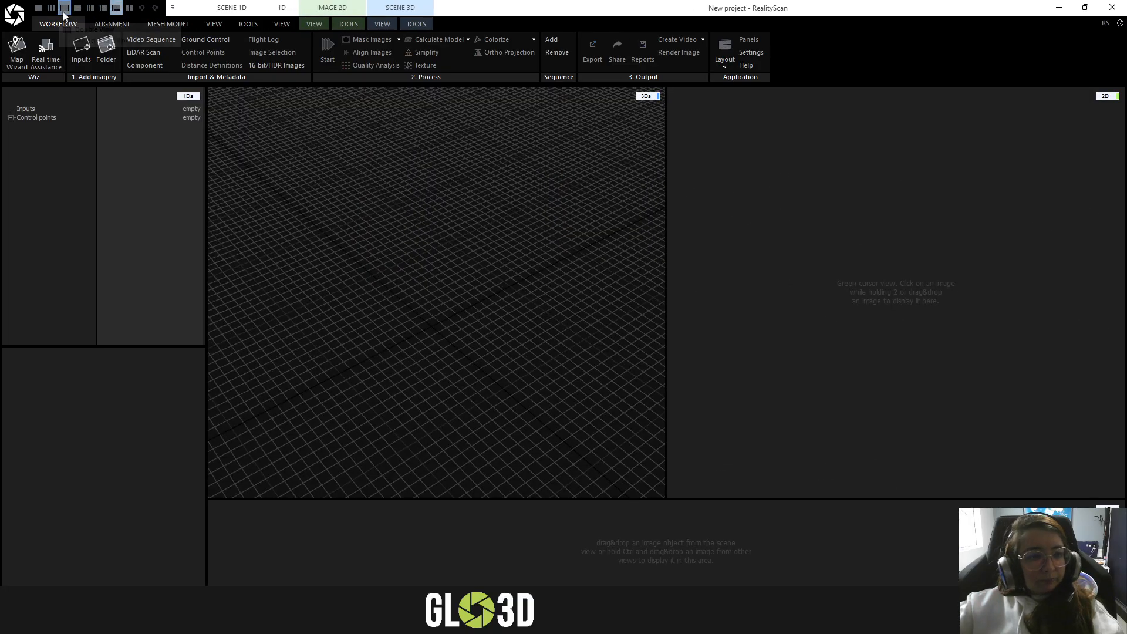
pyautogui.click(64, 14)
pyautogui.click(51, 9)
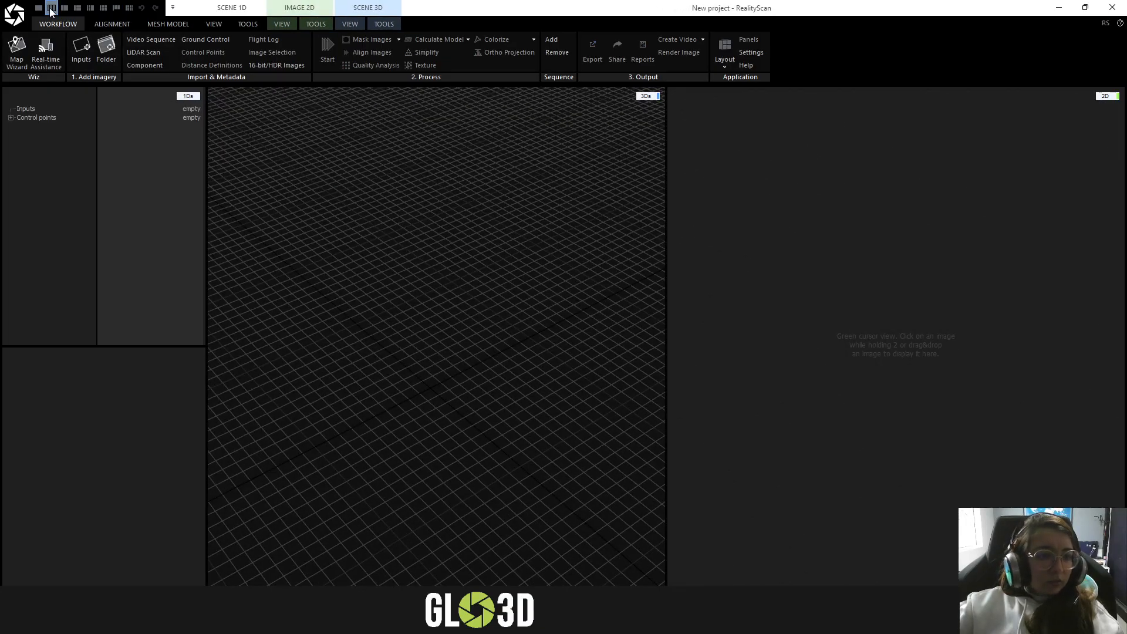
pyautogui.click(66, 13)
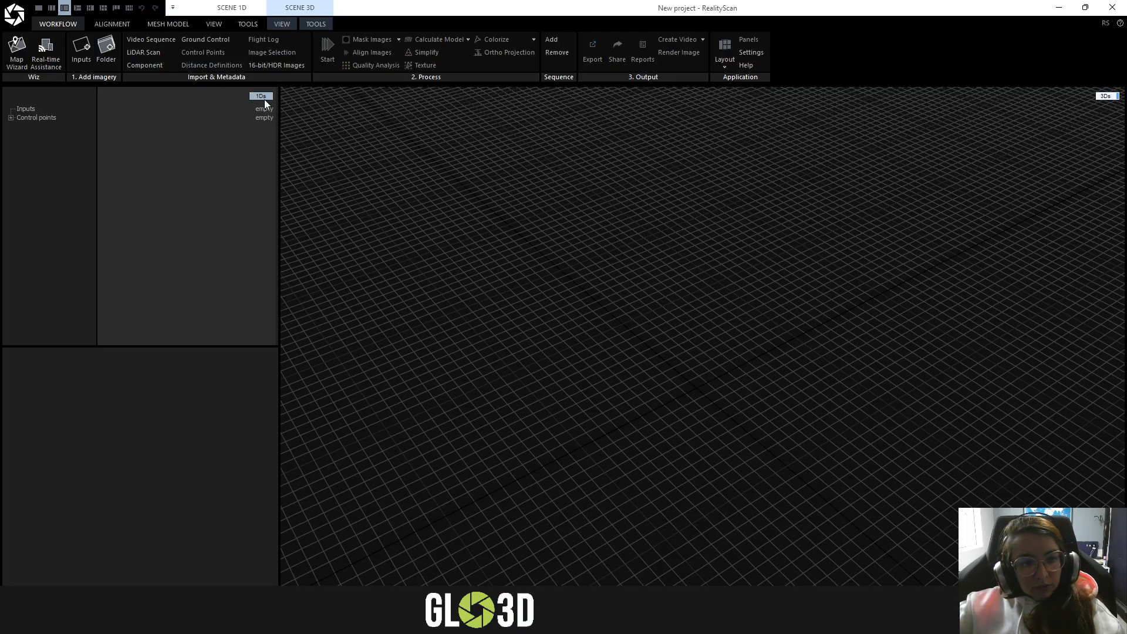
# - Compare the 2D and 1D views in the large pane, expand the control points entry, and return the pane to 3Ds
pyautogui.click(1106, 97)
pyautogui.click(1106, 102)
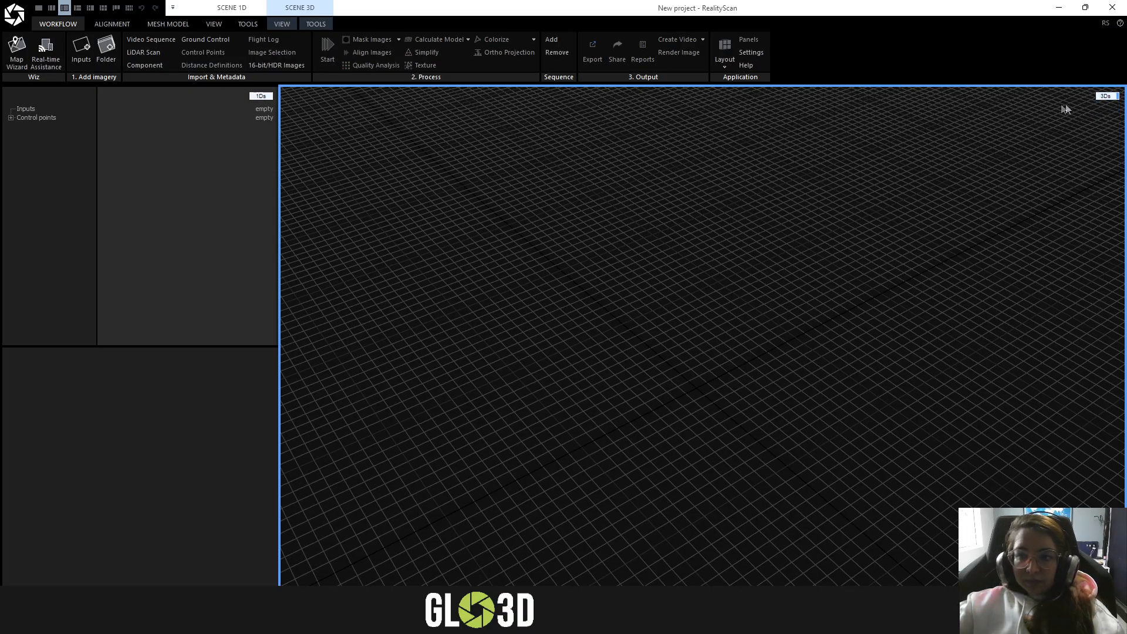
pyautogui.moveTo(851, 187); pyautogui.dragTo(592, 211)
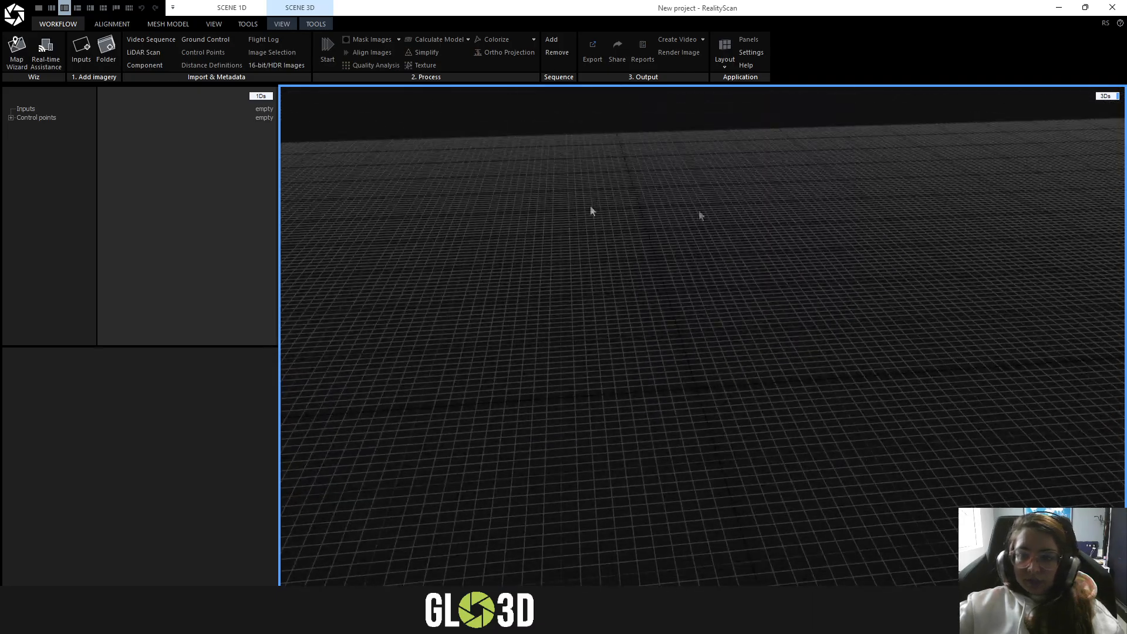
pyautogui.click(1105, 96)
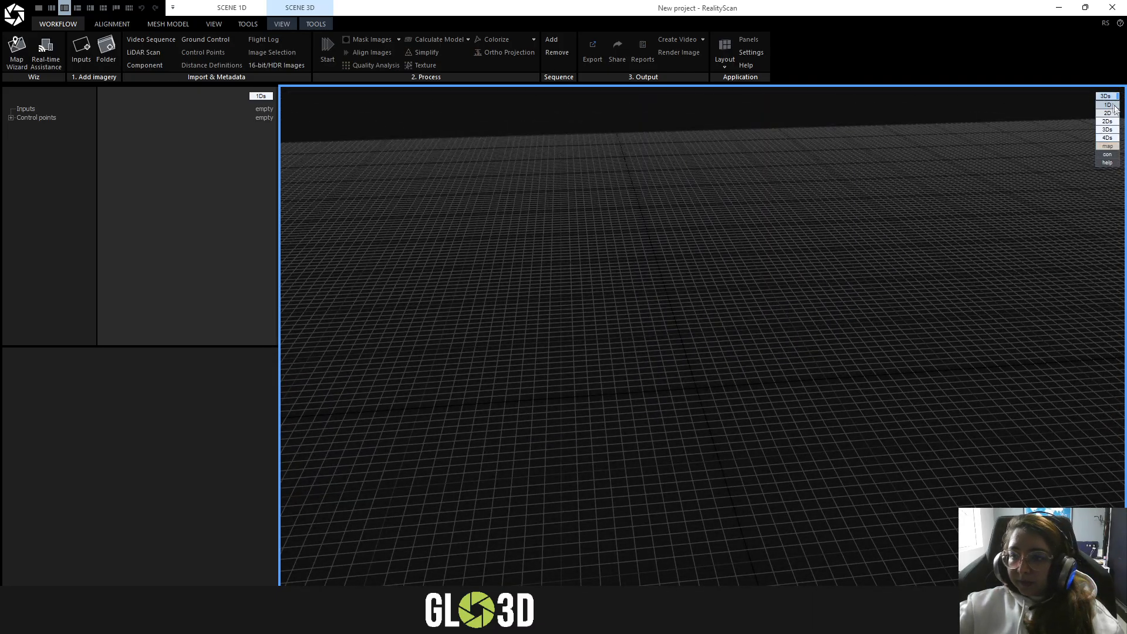
pyautogui.click(1107, 112)
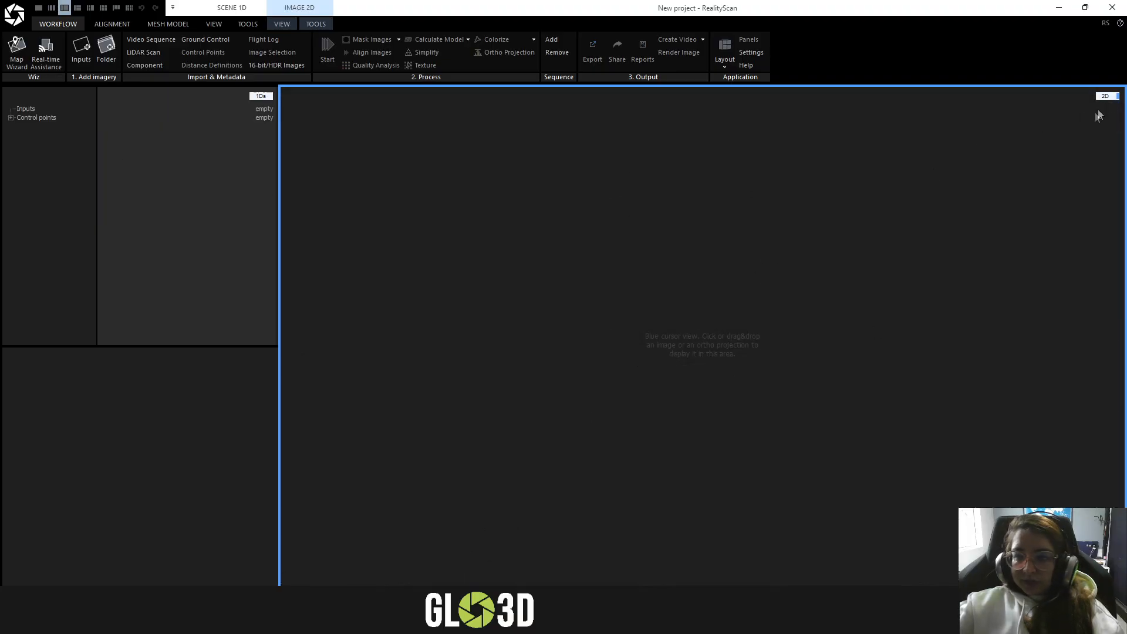
pyautogui.click(1106, 97)
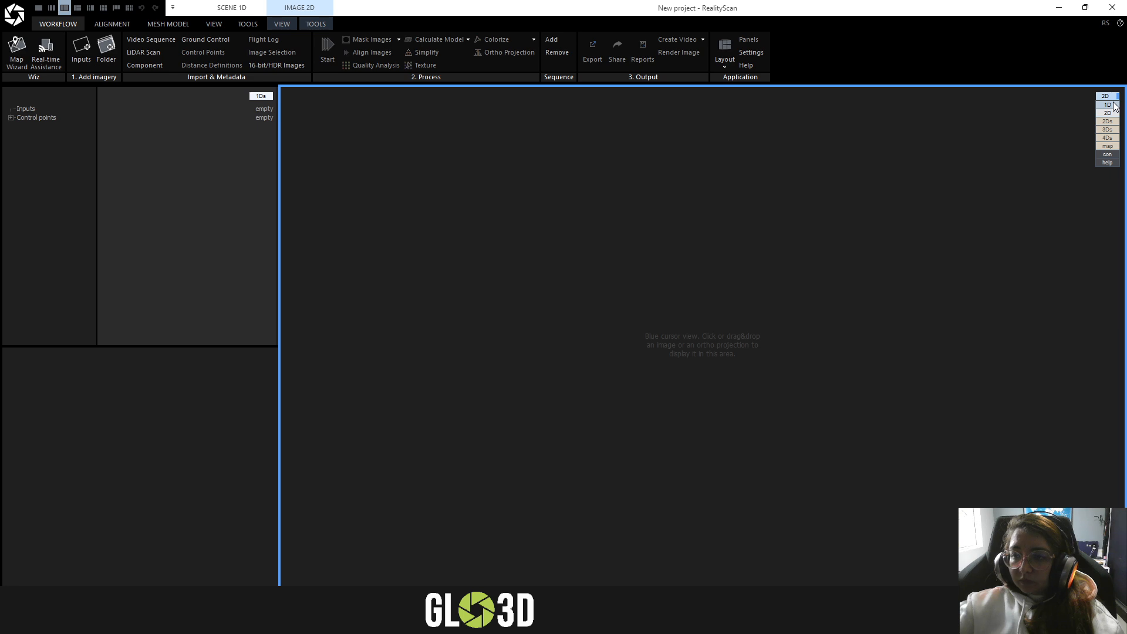
pyautogui.click(1110, 104)
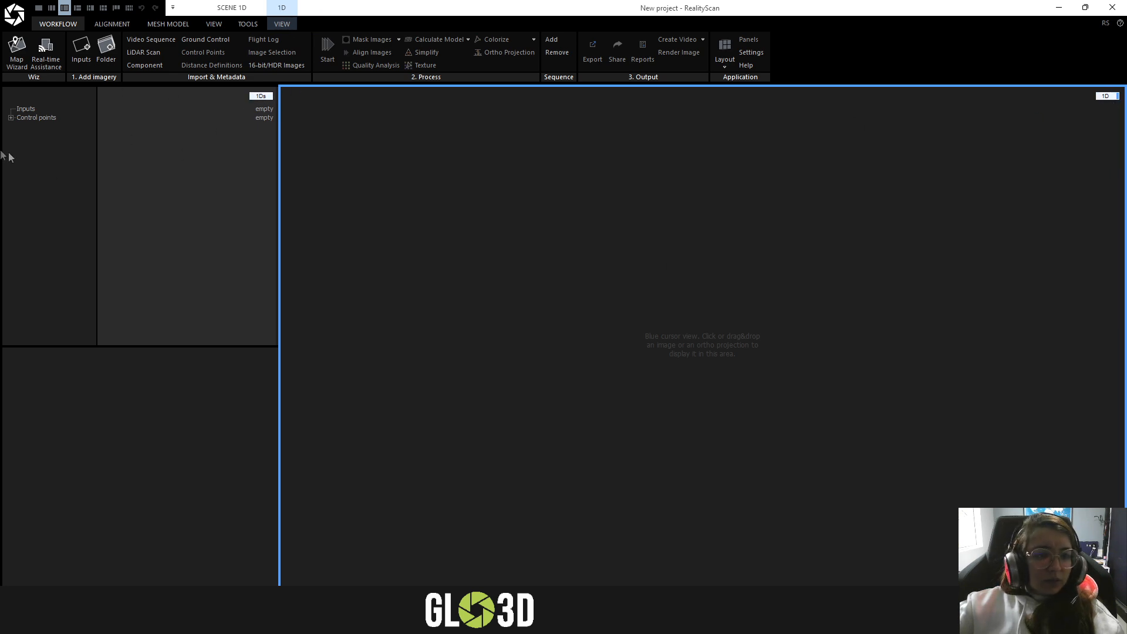
pyautogui.click(10, 117)
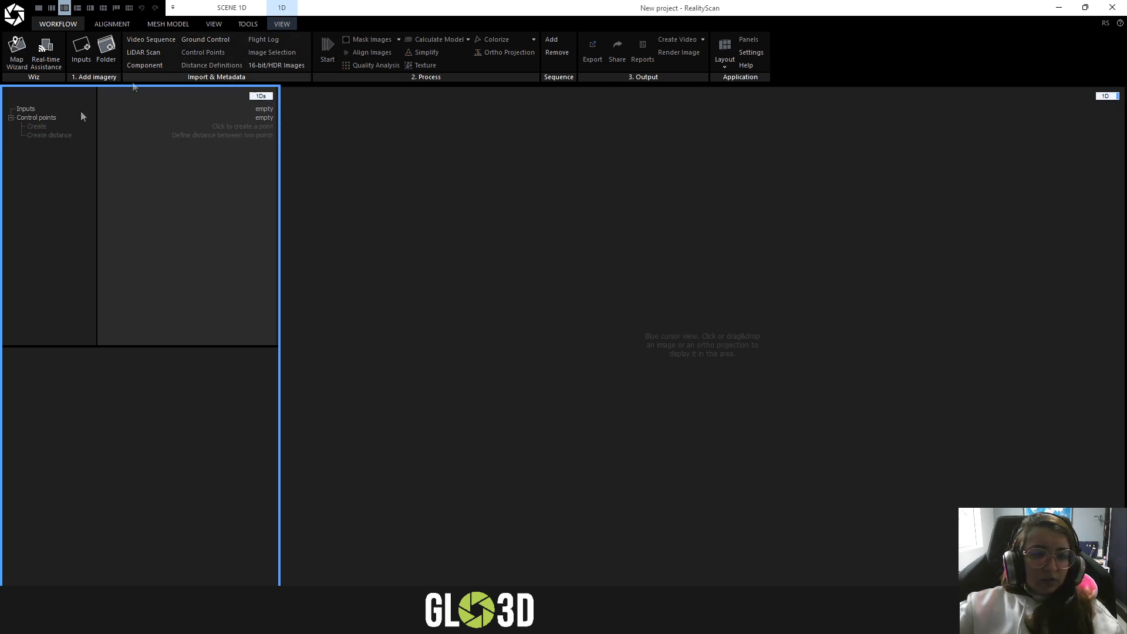
pyautogui.click(1107, 97)
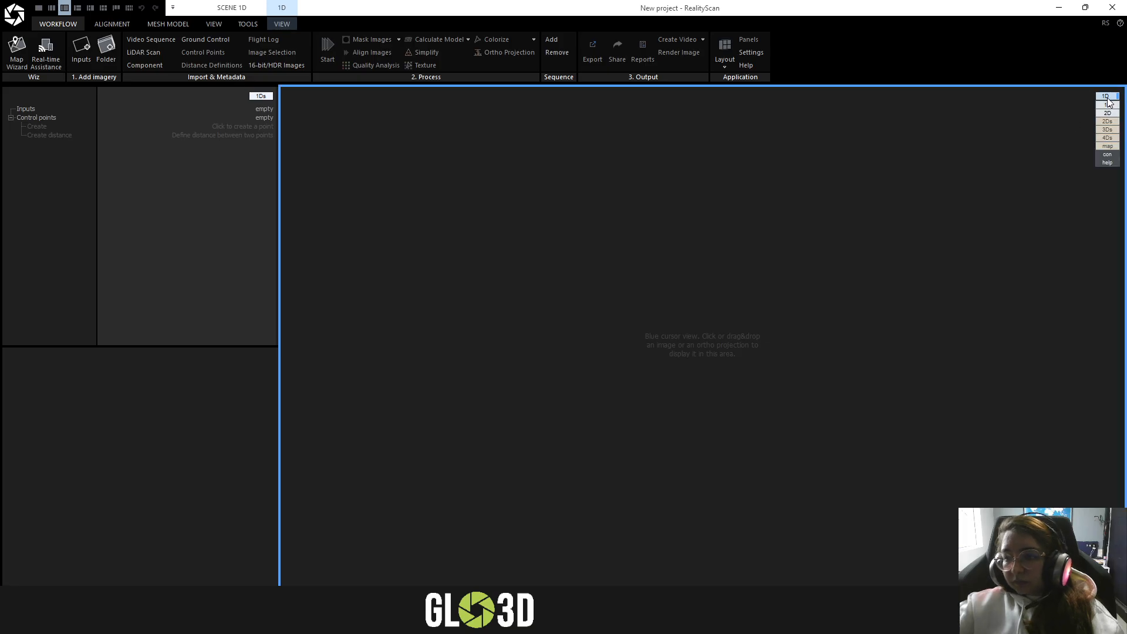
pyautogui.click(1113, 131)
pyautogui.moveTo(757, 262); pyautogui.dragTo(668, 275)
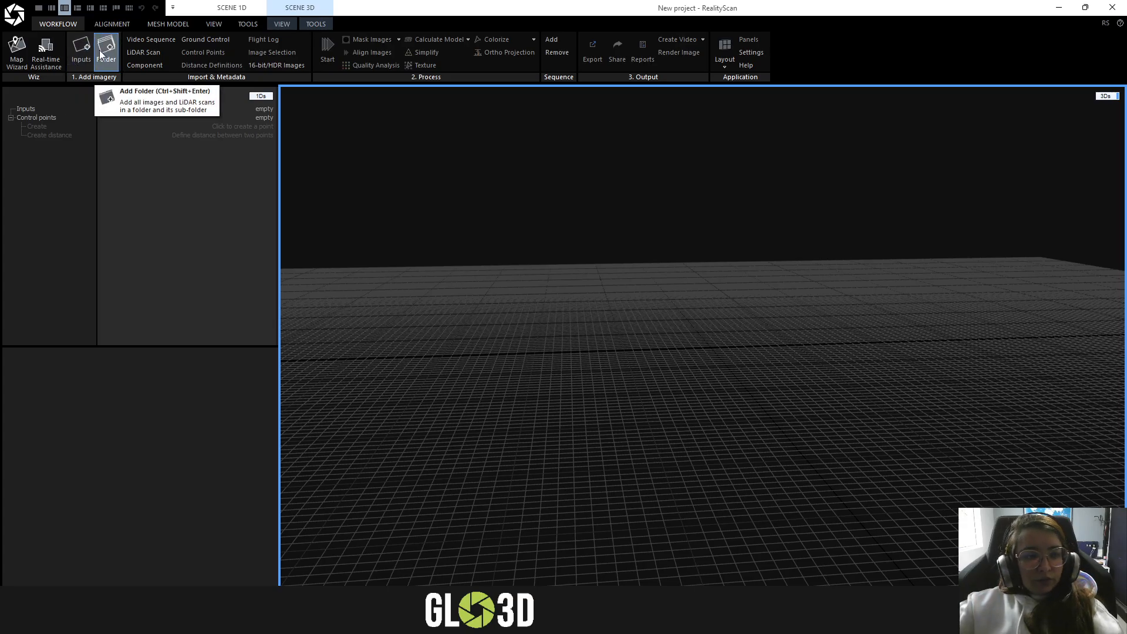
pyautogui.moveTo(229, 587)
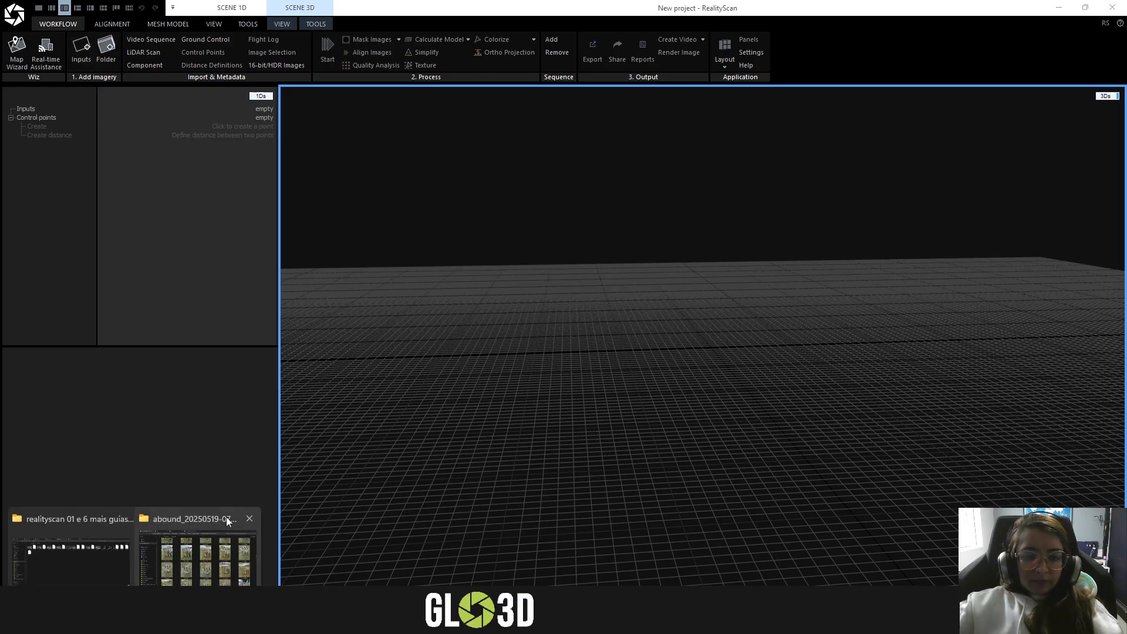
pyautogui.click(256, 520)
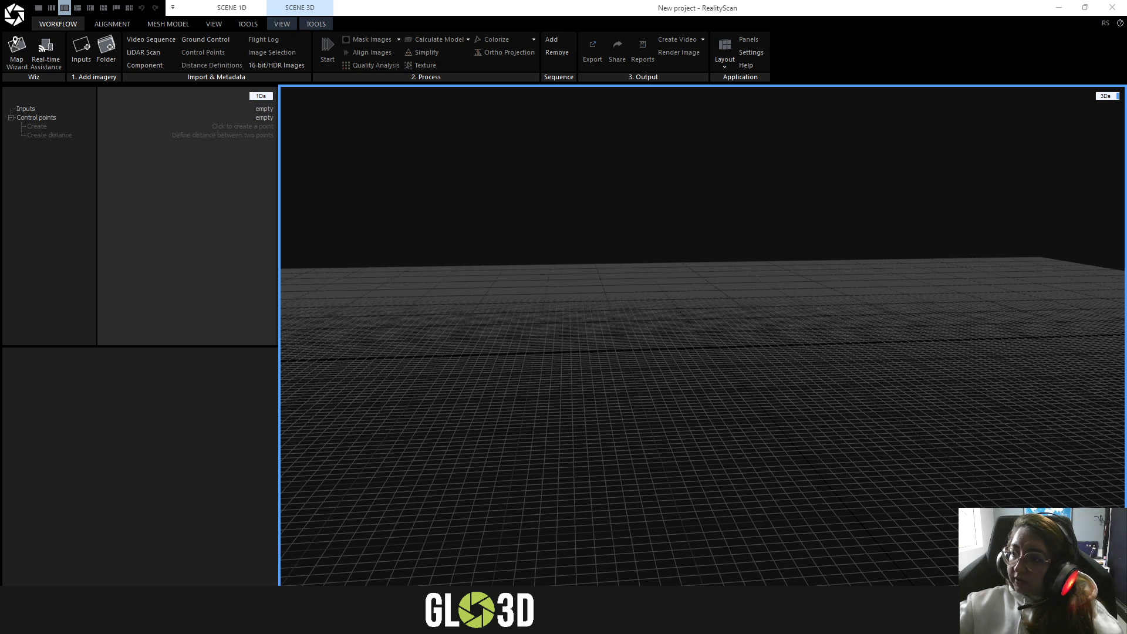
pyautogui.moveTo(438, 129); pyautogui.dragTo(735, 196)
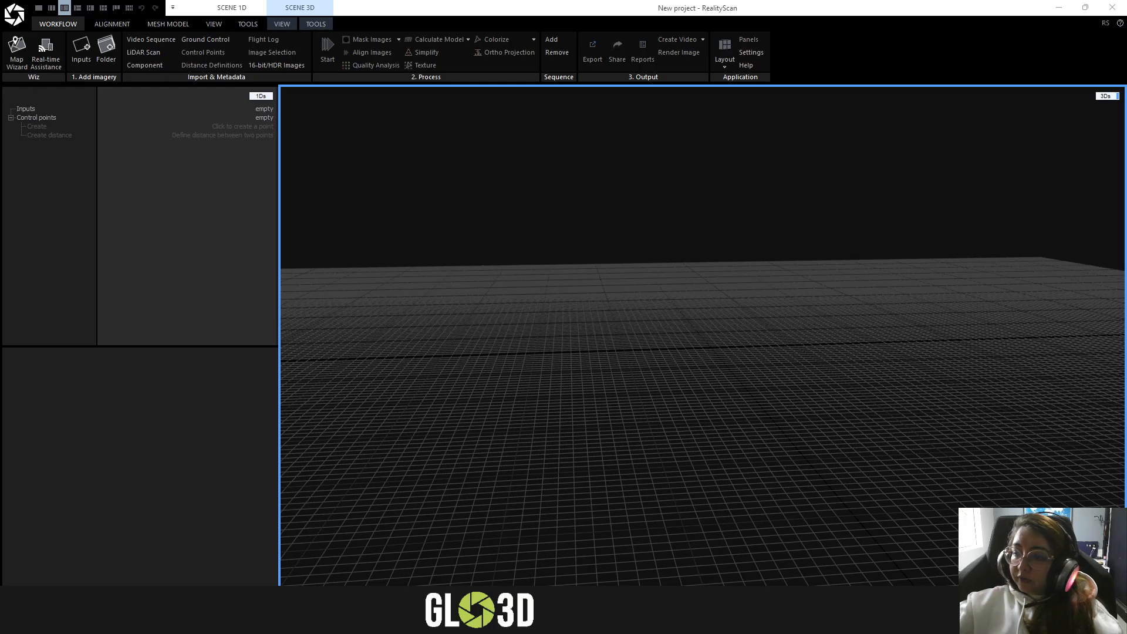
pyautogui.moveTo(1126, 182); pyautogui.dragTo(486, 160)
pyautogui.moveTo(799, 160); pyautogui.dragTo(586, 125)
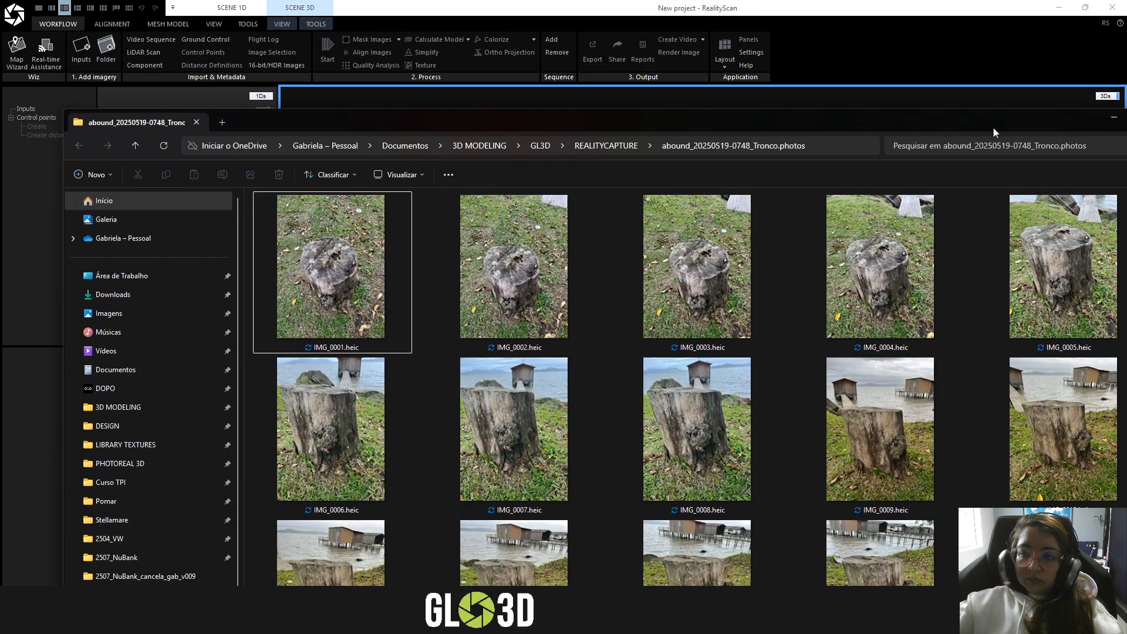
pyautogui.moveTo(993, 128); pyautogui.dragTo(720, 88)
pyautogui.moveTo(907, 94); pyautogui.dragTo(351, 105)
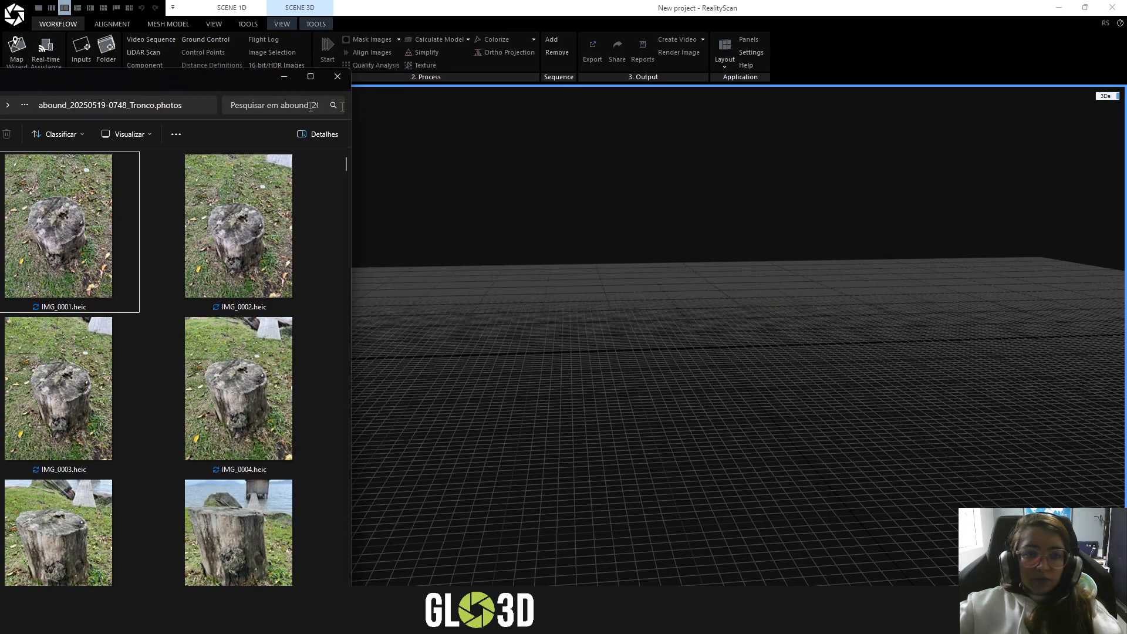
pyautogui.moveTo(196, 82); pyautogui.dragTo(809, 89)
pyautogui.hotkey('ctrl', 'a')
pyautogui.moveTo(741, 223); pyautogui.dragTo(77, 121)
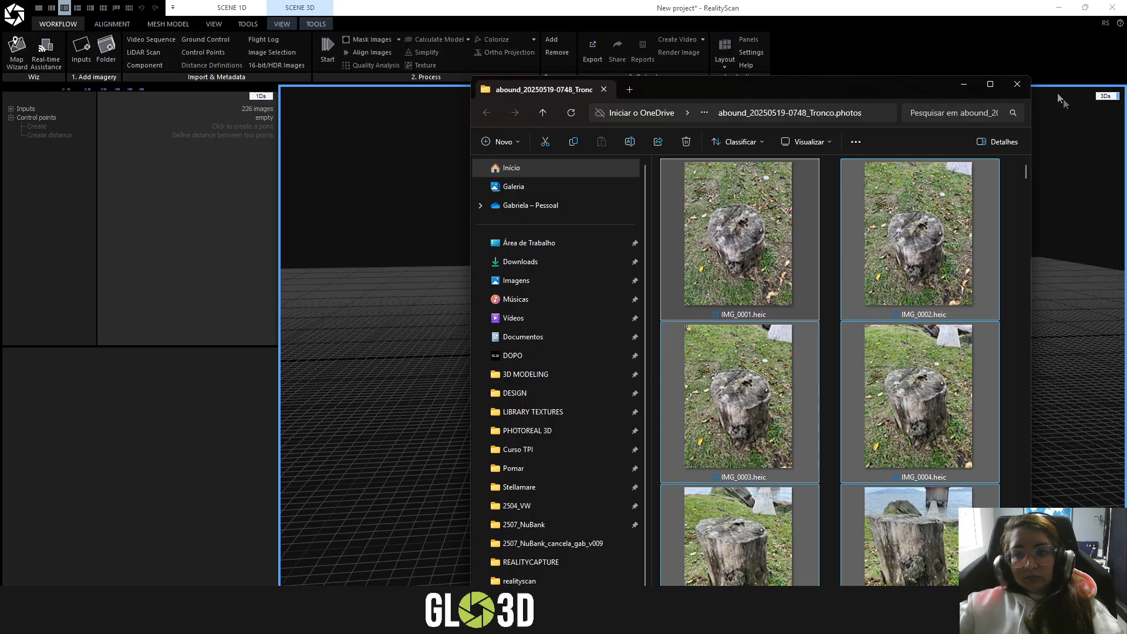
pyautogui.click(1018, 84)
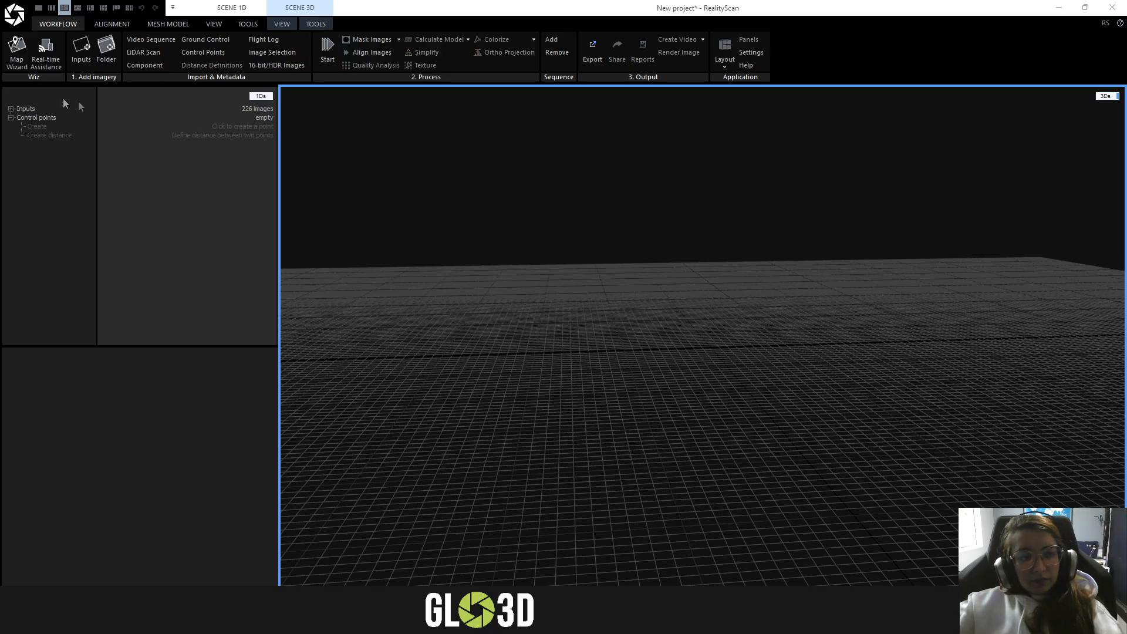
# - Look at the image import dialog without adding files, and browse the expanded list of imported photos
pyautogui.click(92, 61)
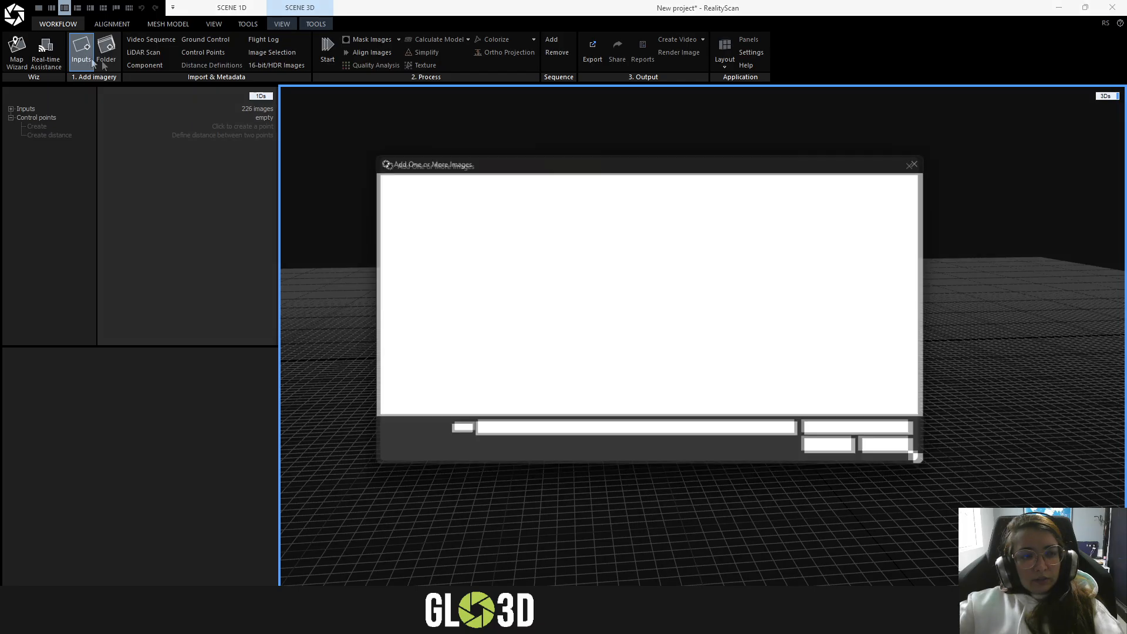
pyautogui.click(919, 167)
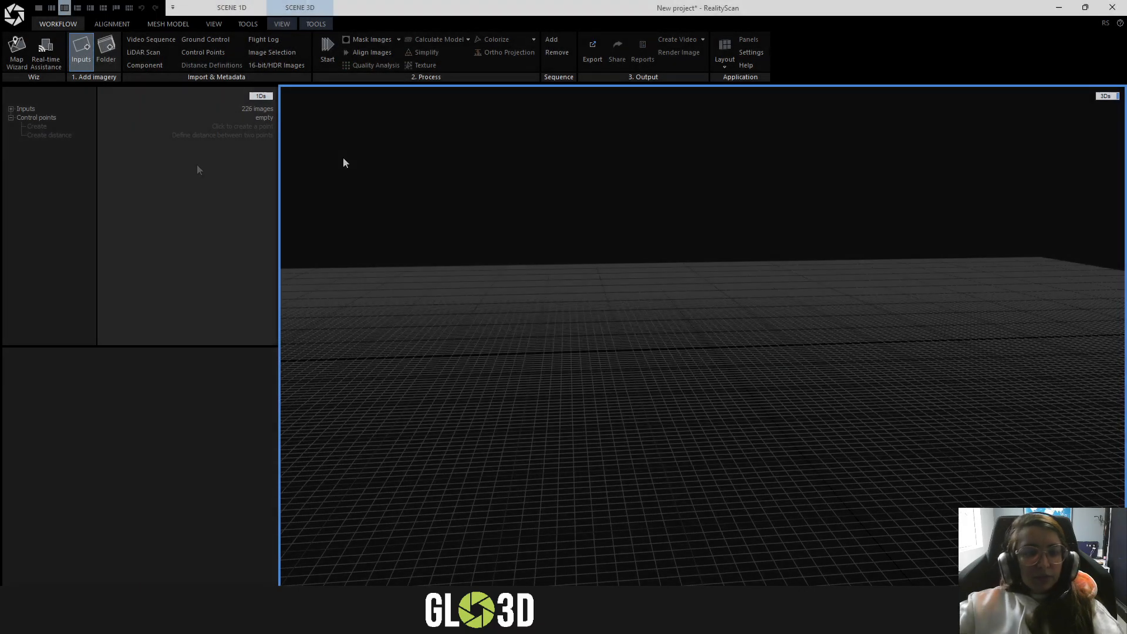
pyautogui.click(11, 109)
pyautogui.scroll(-20, 64, 176)
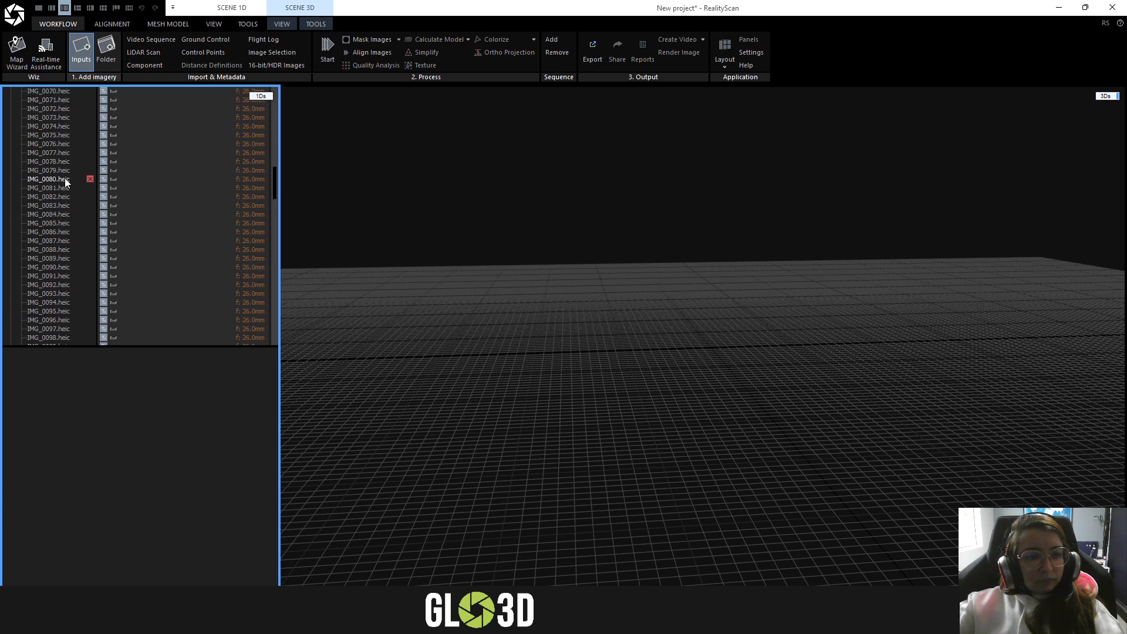
pyautogui.scroll(20, 69, 179)
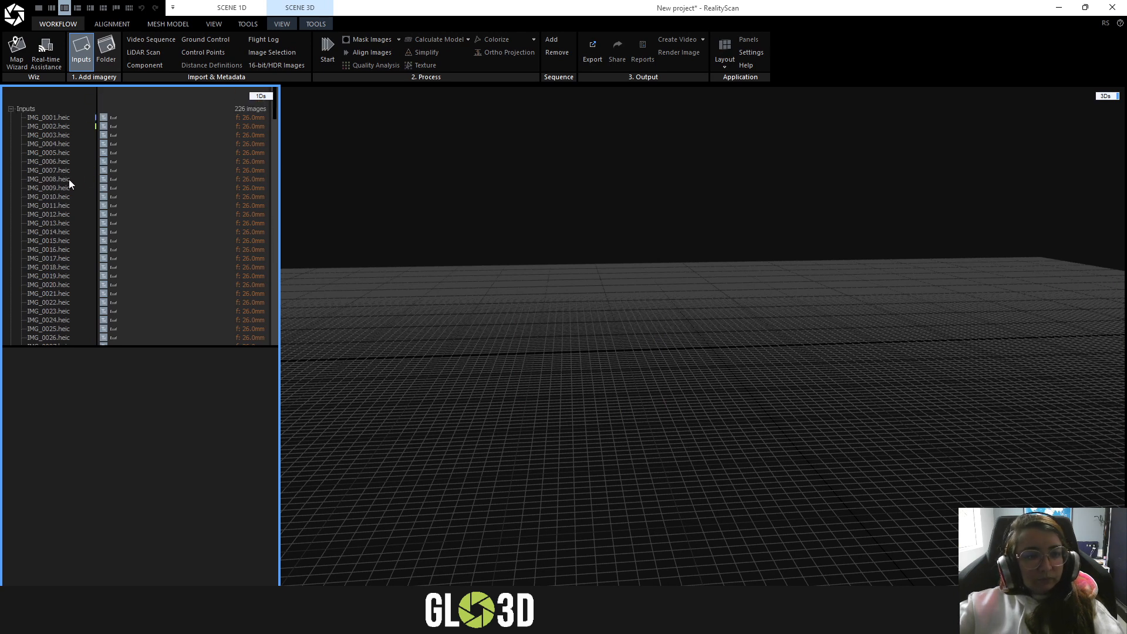
pyautogui.click(11, 109)
pyautogui.click(11, 110)
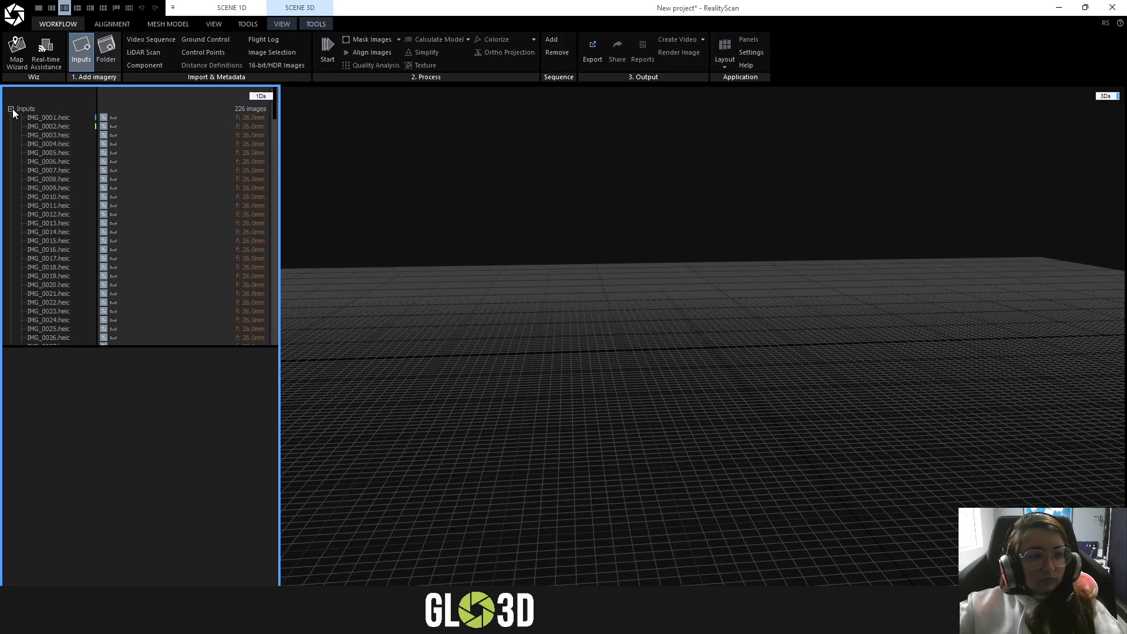
# - Inspect IMG_0001.heic and its properties using the large pane's 2D view, returning to 3Ds and collapsing the input list
pyautogui.click(40, 117)
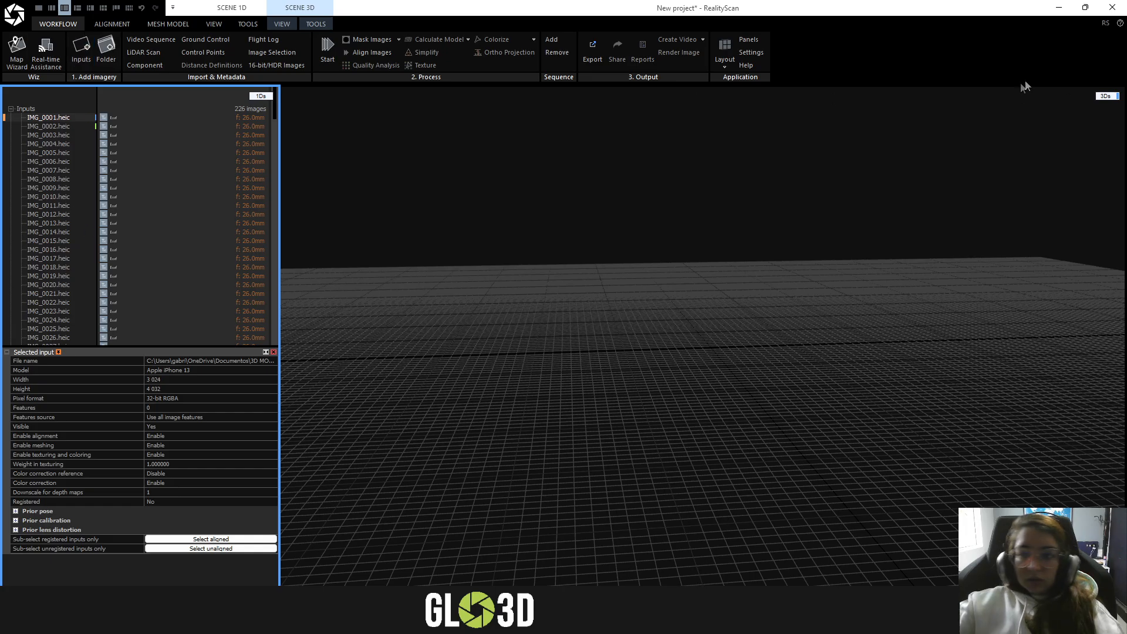
pyautogui.click(1104, 97)
pyautogui.click(1109, 114)
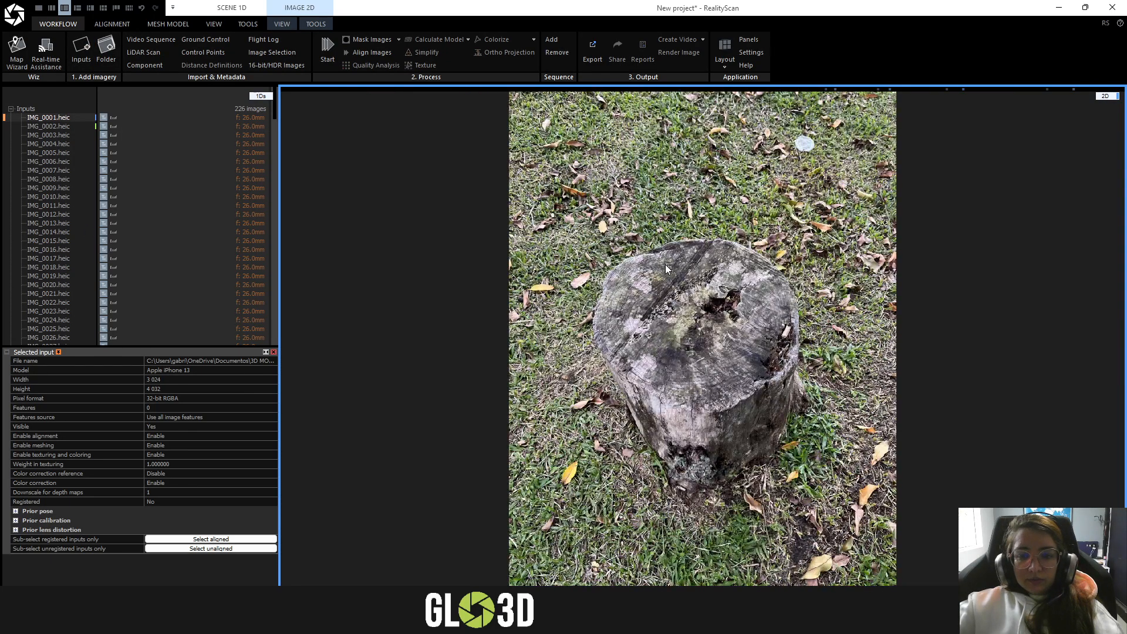
pyautogui.click(1106, 96)
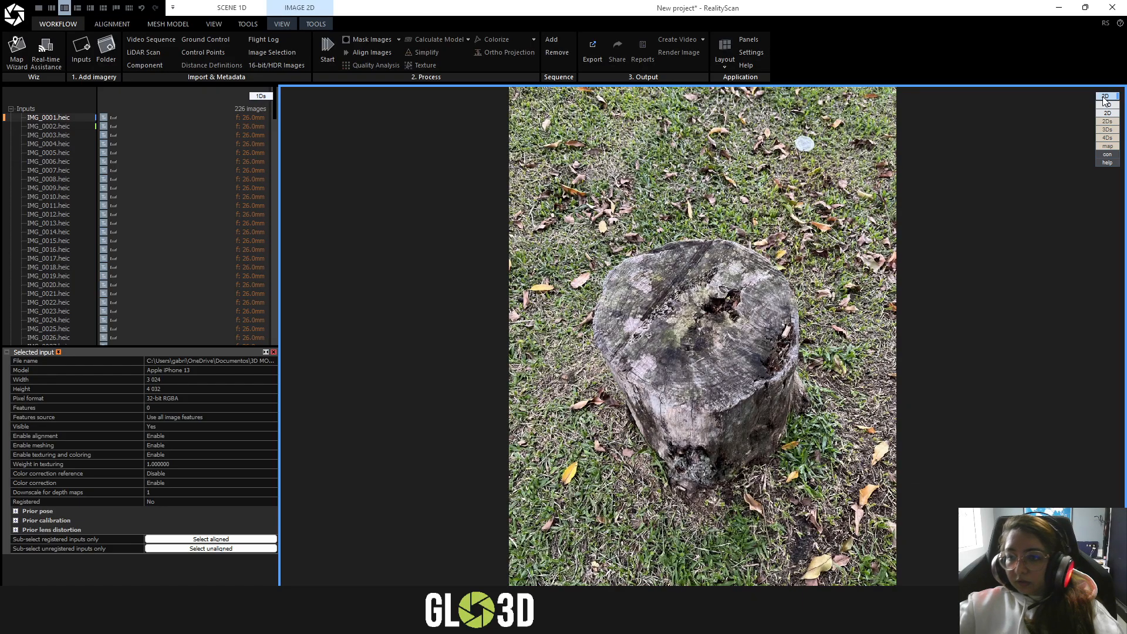
pyautogui.click(1108, 129)
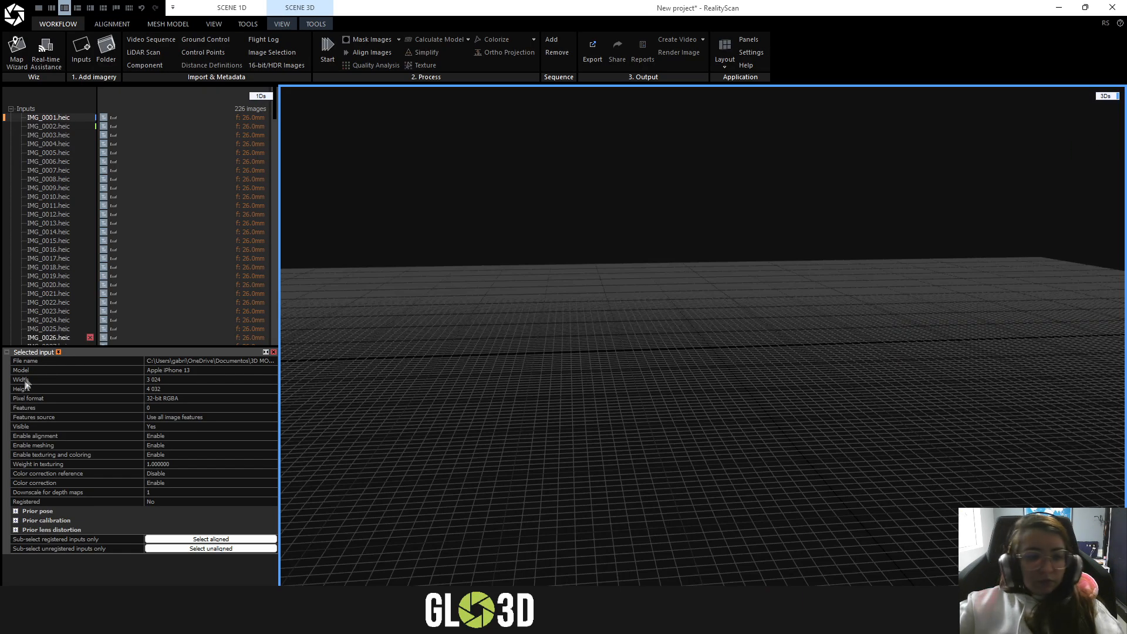
pyautogui.click(11, 109)
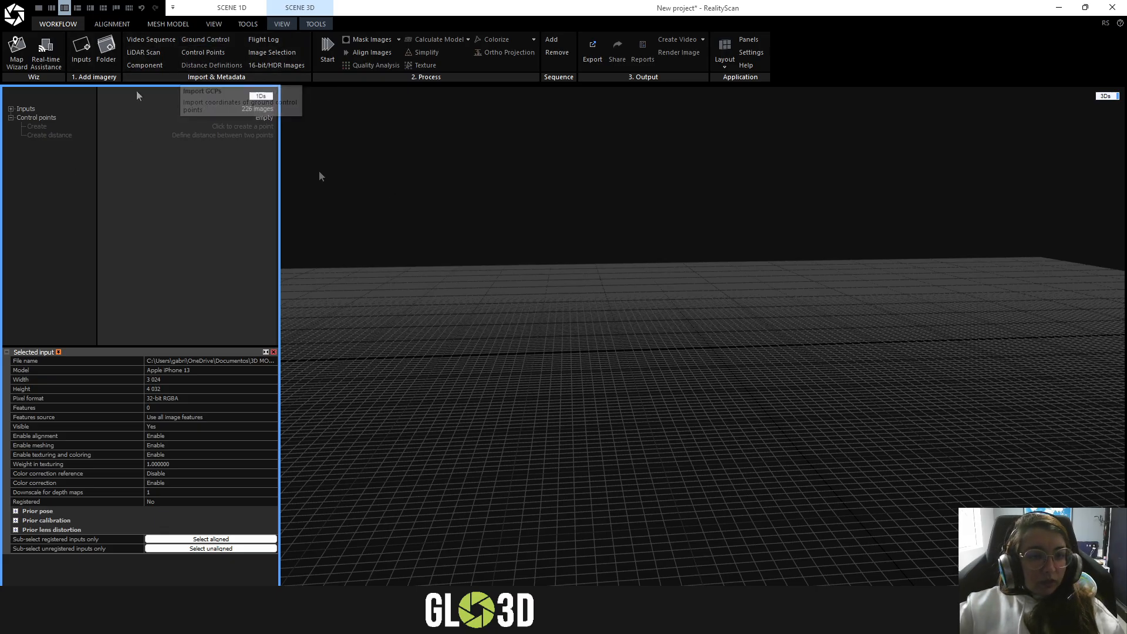
# - Choose High feature detection quality in the alignment settings and align all the imported images
pyautogui.click(111, 24)
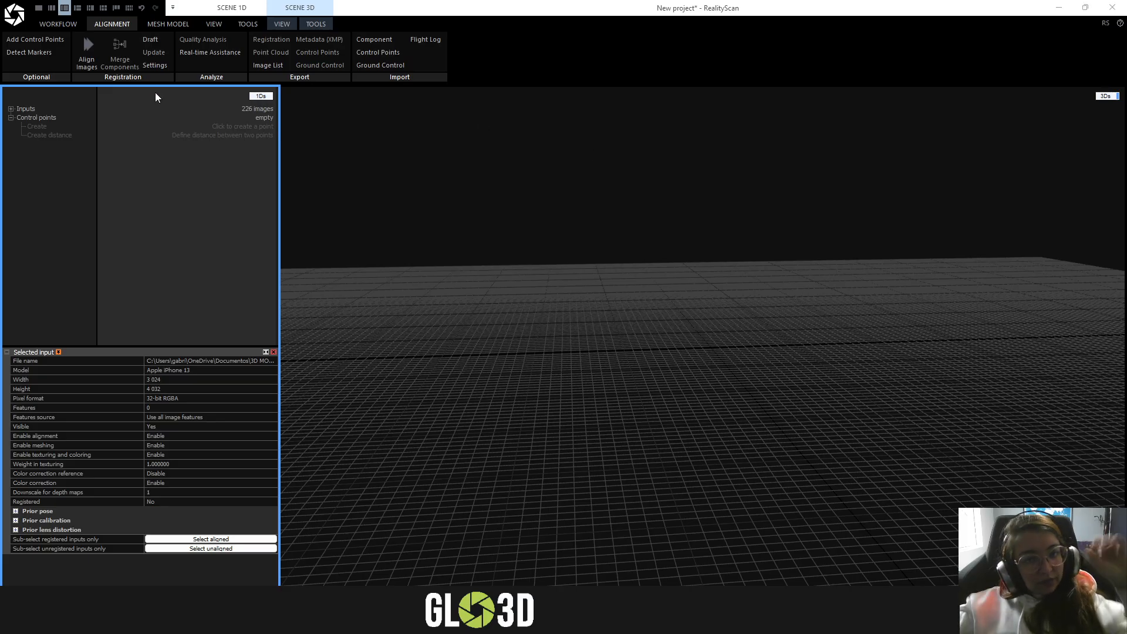
pyautogui.click(154, 65)
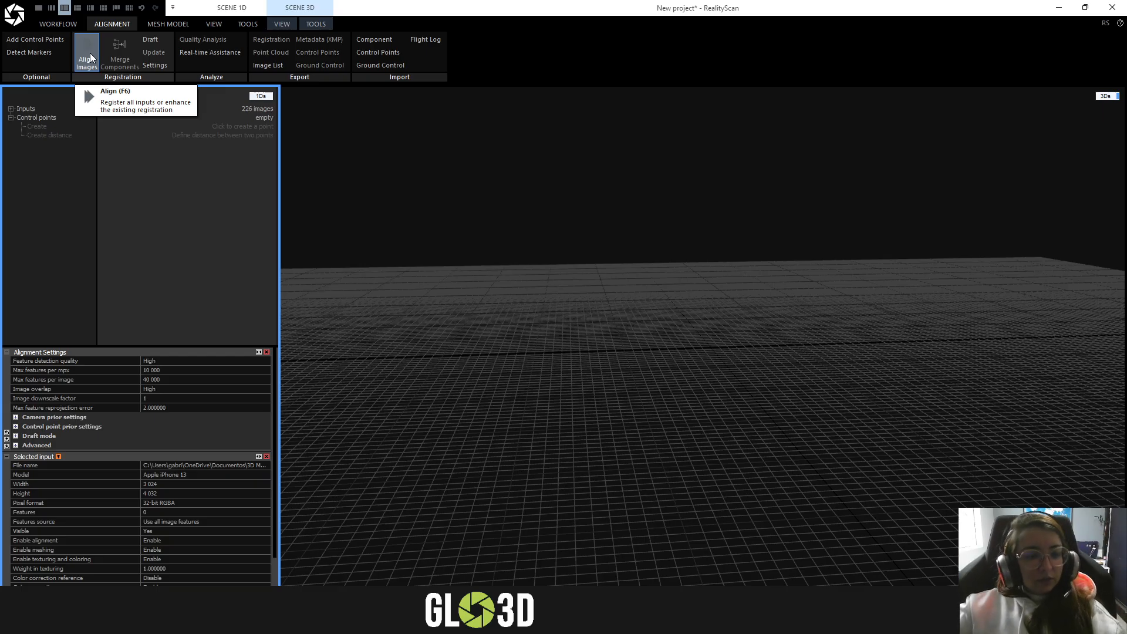
pyautogui.click(113, 361)
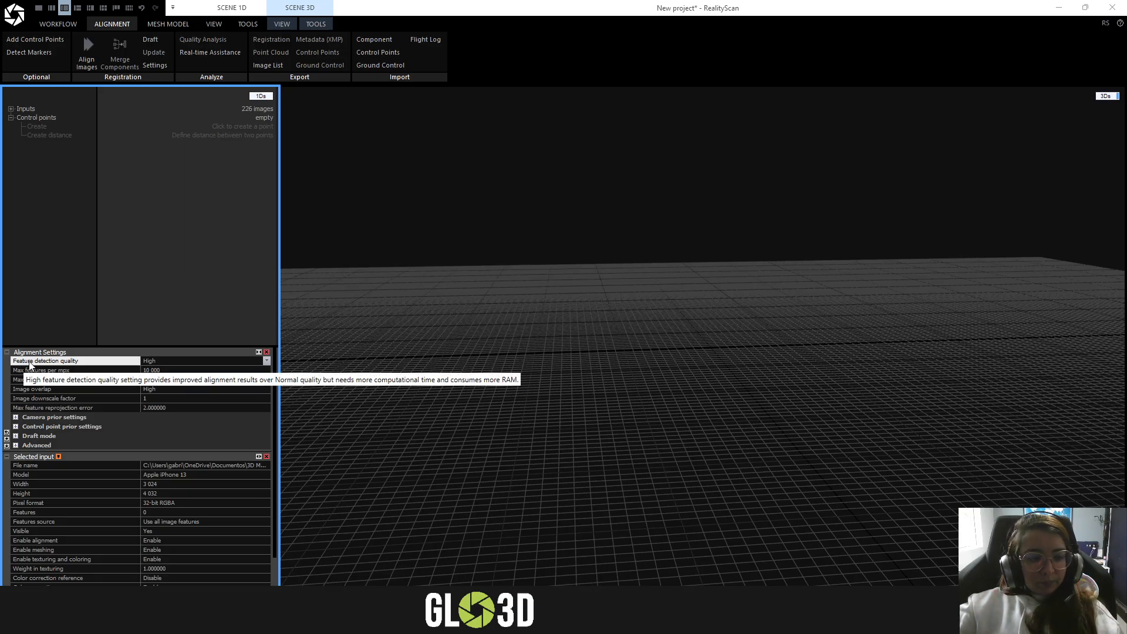
pyautogui.click(267, 361)
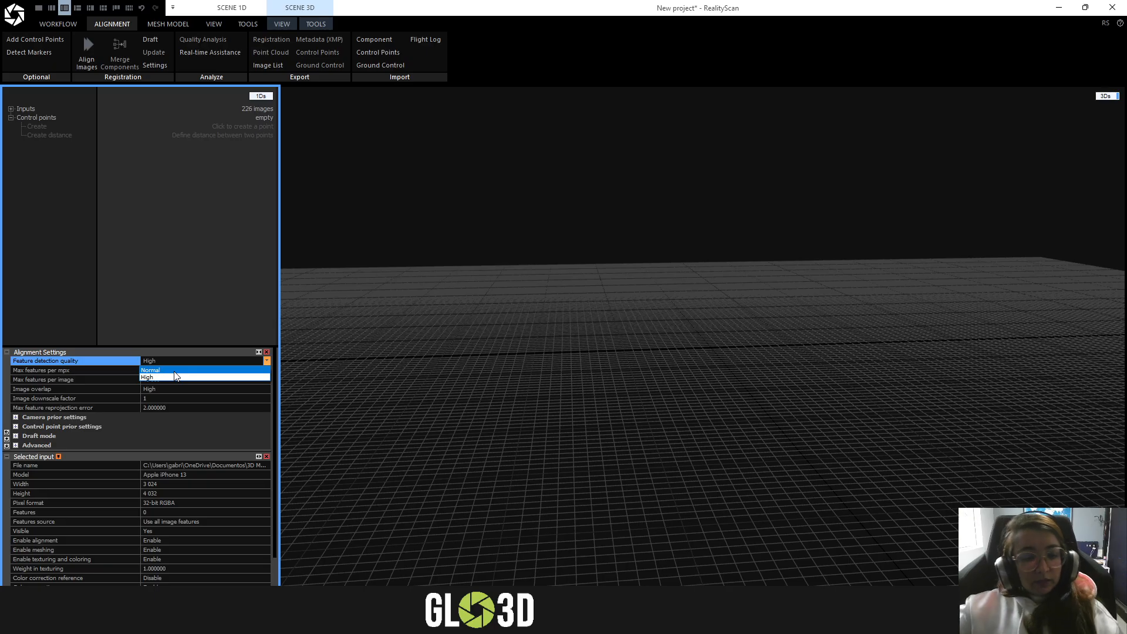
pyautogui.click(176, 376)
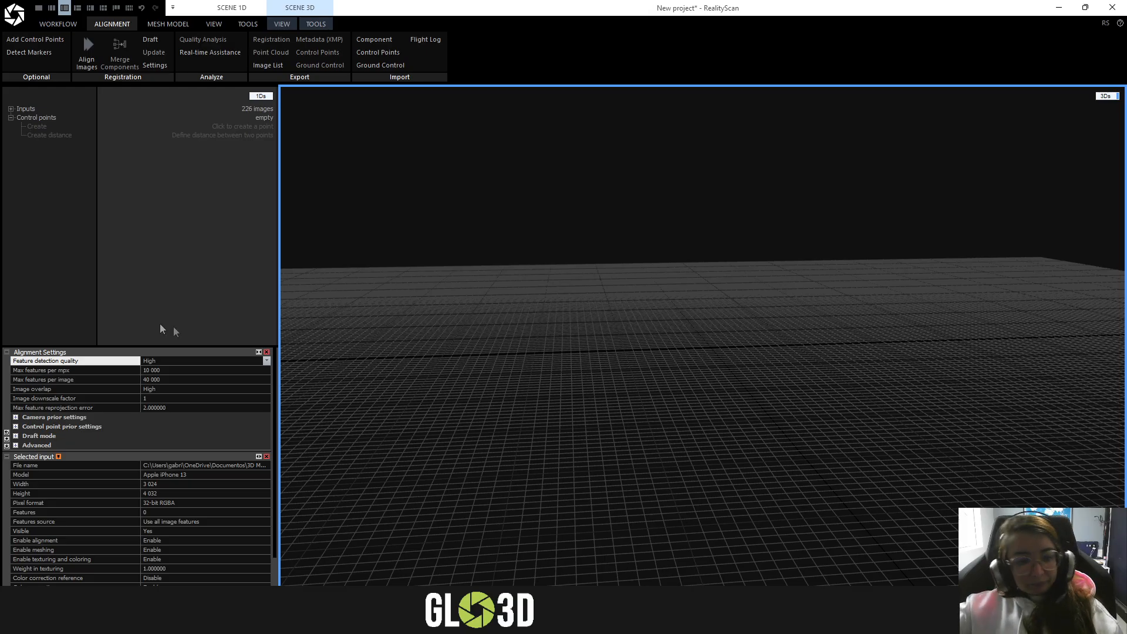
pyautogui.click(86, 59)
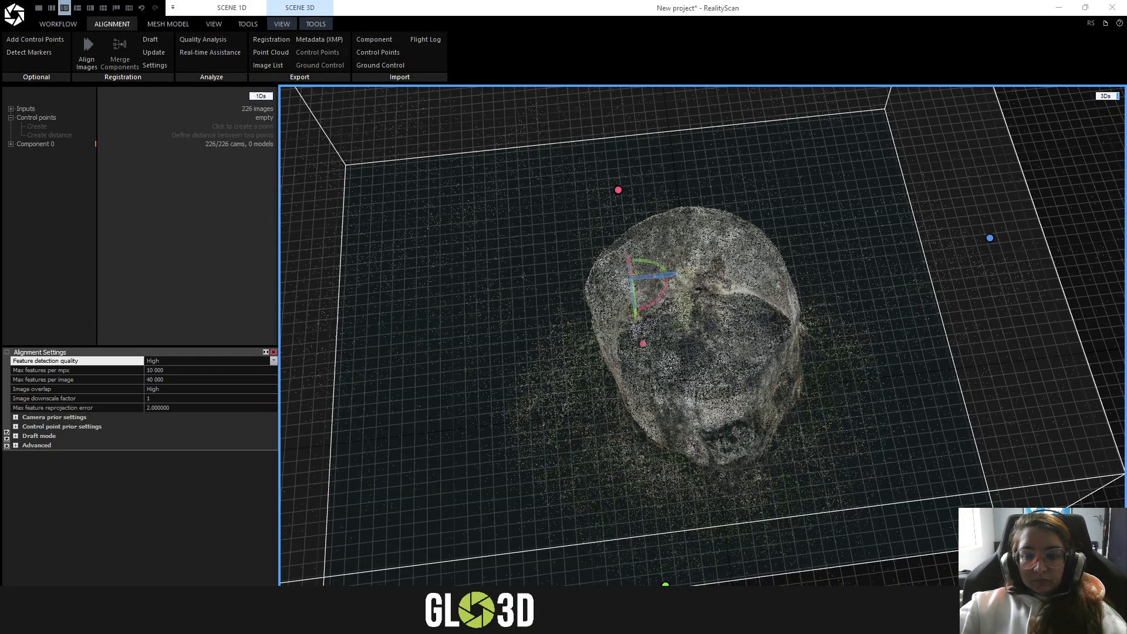
# - Examine the aligned stump point cloud and its surrounding reconstruction region from low side angles
pyautogui.scroll(-5, 466, 173)
pyautogui.moveTo(712, 390); pyautogui.dragTo(688, 301, button='right')
pyautogui.moveTo(688, 301); pyautogui.dragTo(584, 209)
pyautogui.scroll(-3, 630, 287)
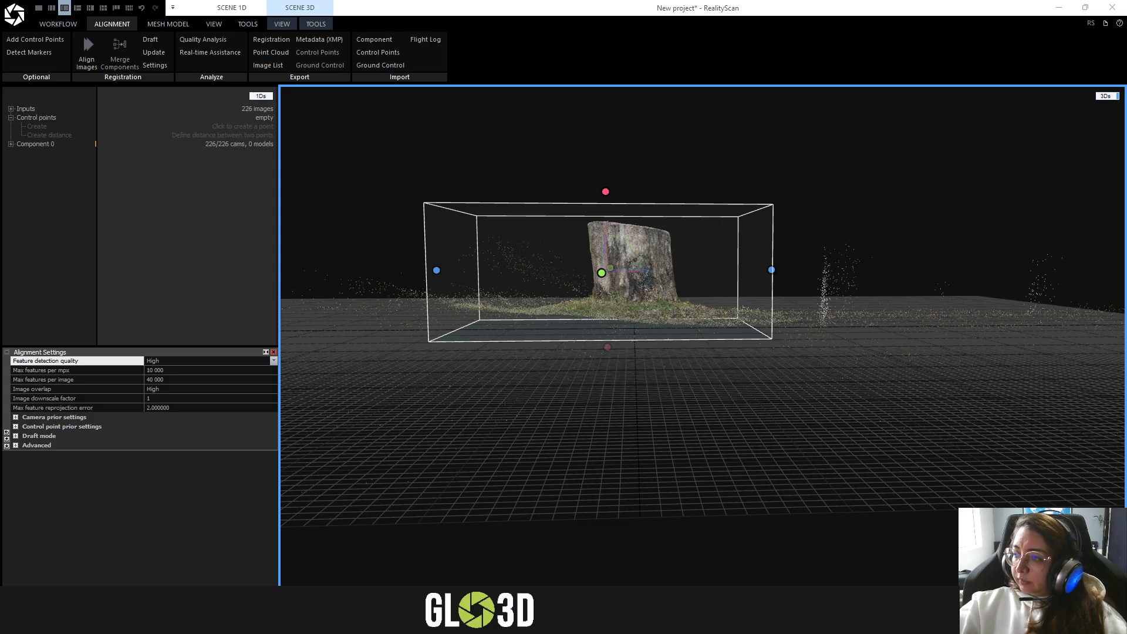
pyautogui.moveTo(792, 279); pyautogui.dragTo(665, 231)
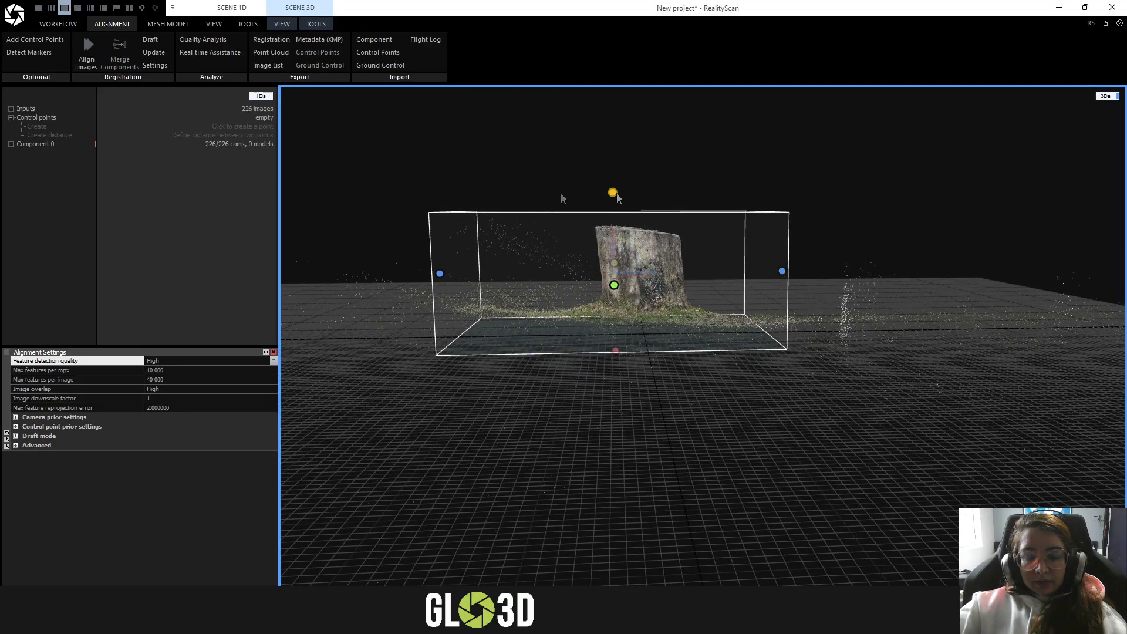
pyautogui.moveTo(894, 324); pyautogui.dragTo(888, 264)
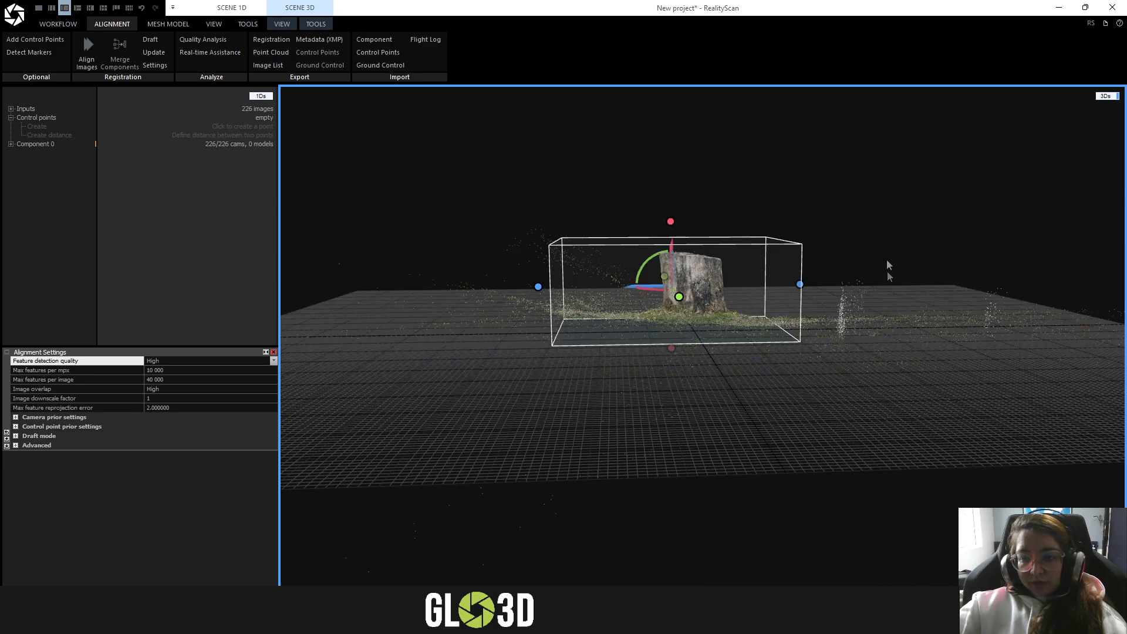
pyautogui.click(963, 620)
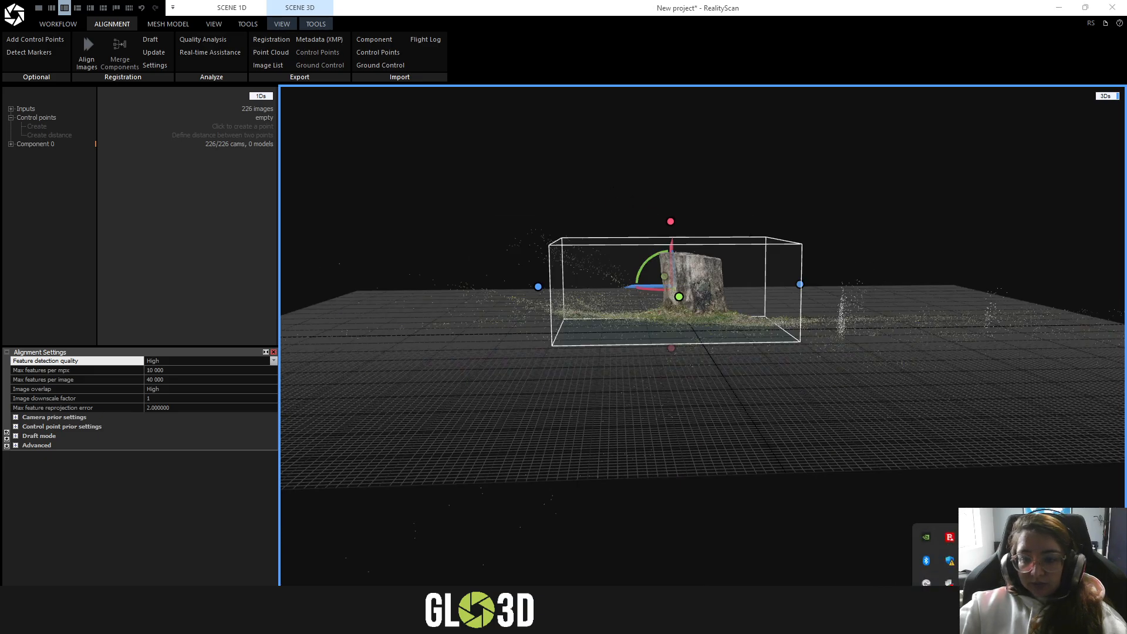
pyautogui.press('super+shift+s')
pyautogui.moveTo(744, 337)
pyautogui.mouseDown()
pyautogui.moveTo(890, 386)
pyautogui.moveTo(957, 466)
pyautogui.moveTo(1008, 489)
pyautogui.mouseUp()
pyautogui.moveTo(836, 394)
pyautogui.mouseDown()
pyautogui.moveTo(785, 346)
pyautogui.moveTo(482, 248)
pyautogui.mouseUp()
pyautogui.moveTo(654, 344); pyautogui.dragTo(1040, 492)
pyautogui.moveTo(730, 368); pyautogui.dragTo(712, 348)
pyautogui.click(1032, 360)
pyautogui.moveTo(974, 266)
pyautogui.mouseDown()
pyautogui.moveTo(835, 304)
pyautogui.moveTo(1033, 343)
pyautogui.moveTo(872, 272)
pyautogui.mouseUp()
pyautogui.moveTo(529, 364)
pyautogui.mouseDown()
pyautogui.moveTo(417, 221)
pyautogui.moveTo(515, 371)
pyautogui.mouseUp()
pyautogui.moveTo(508, 207)
pyautogui.mouseDown()
pyautogui.moveTo(518, 249)
pyautogui.moveTo(515, 224)
pyautogui.mouseUp()
pyautogui.moveTo(575, 242)
pyautogui.mouseDown()
pyautogui.moveTo(537, 270)
pyautogui.moveTo(693, 266)
pyautogui.moveTo(825, 340)
pyautogui.mouseUp()
pyautogui.click(1011, 482)
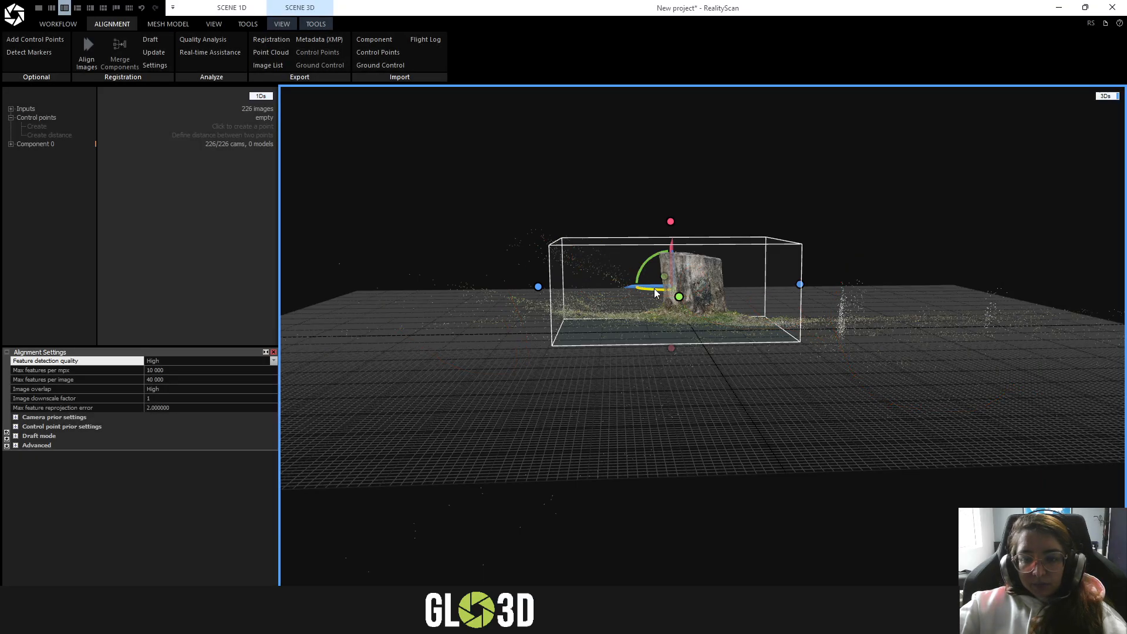
# - Examine the reconstruction region around the stump from directly above and from an oblique angle
pyautogui.scroll(3, 748, 257)
pyautogui.moveTo(748, 257); pyautogui.dragTo(742, 434, button='right')
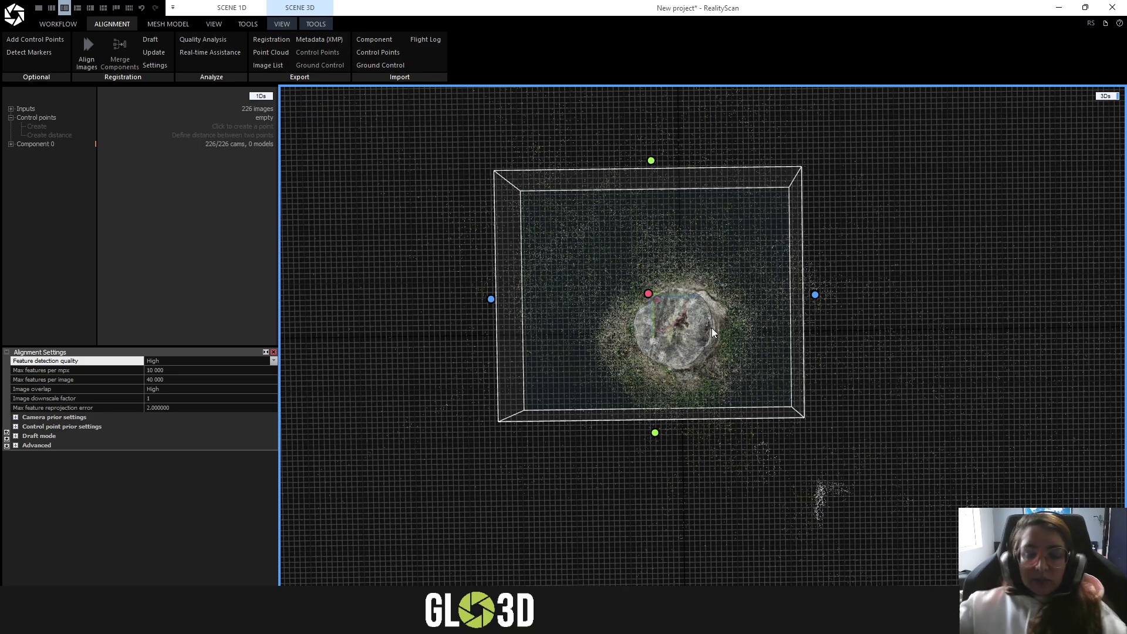
pyautogui.scroll(-2, 712, 328)
pyautogui.moveTo(738, 530); pyautogui.dragTo(729, 487, button='right')
pyautogui.moveTo(728, 487); pyautogui.dragTo(687, 361)
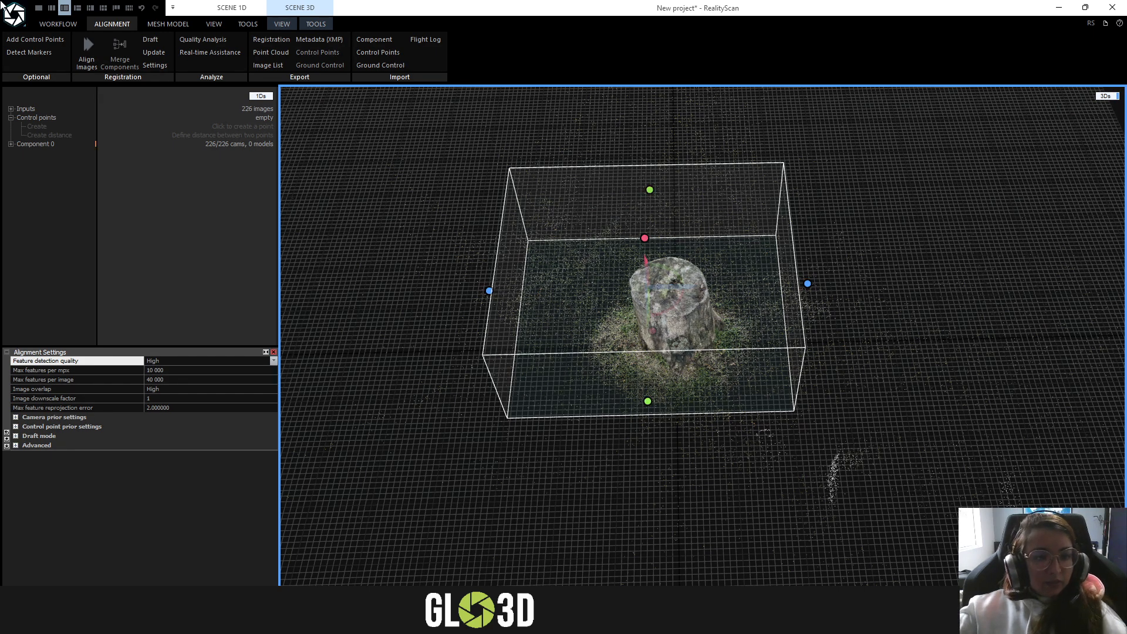
# - Save the project as "tronco v2" in the REALITYCAPTURE folder
pyautogui.click(18, 16)
pyautogui.click(49, 137)
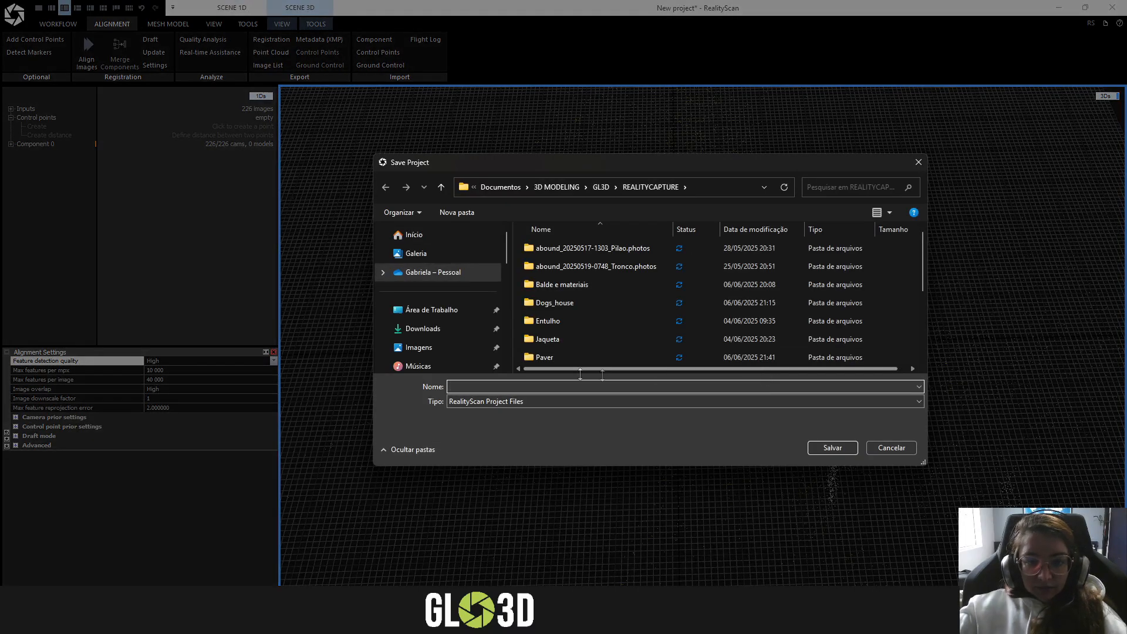
pyautogui.write('tronco v2')
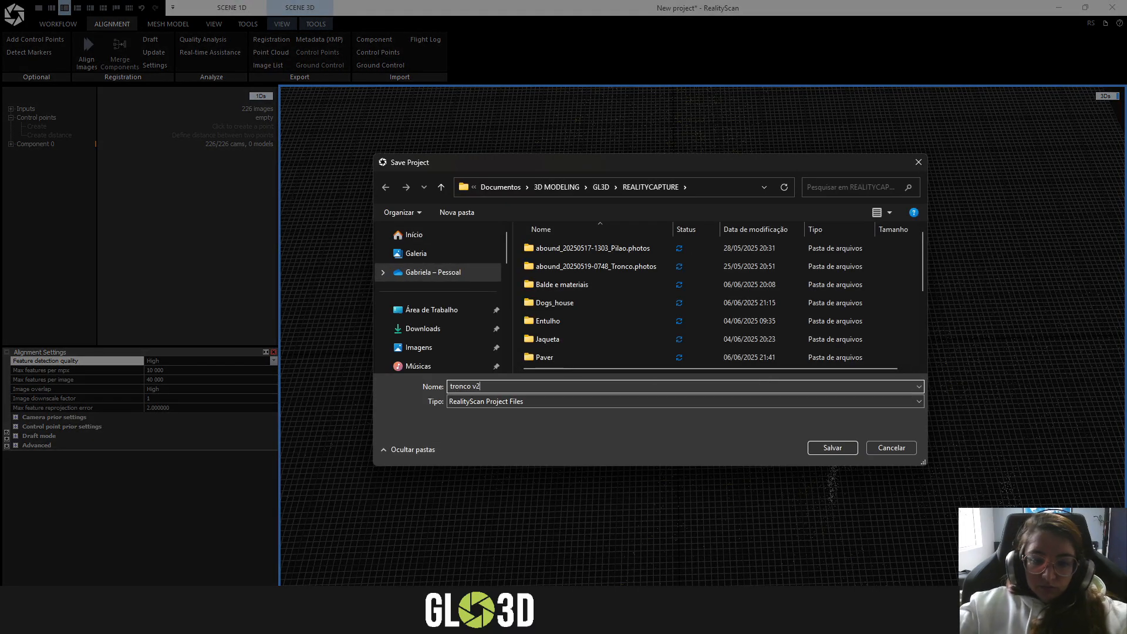
pyautogui.click(833, 447)
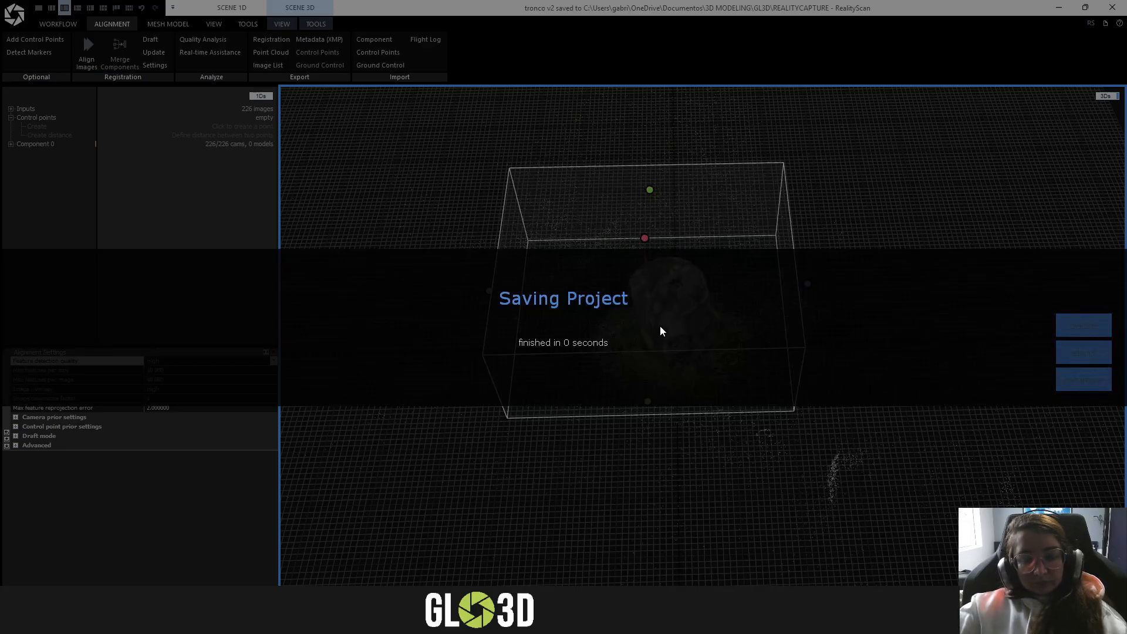
# - Collapse the control points and expand Component 0 in the project tree, checking its camera poses
pyautogui.scroll(-2, 651, 438)
pyautogui.moveTo(756, 470); pyautogui.dragTo(757, 387)
pyautogui.click(14, 121)
pyautogui.click(10, 117)
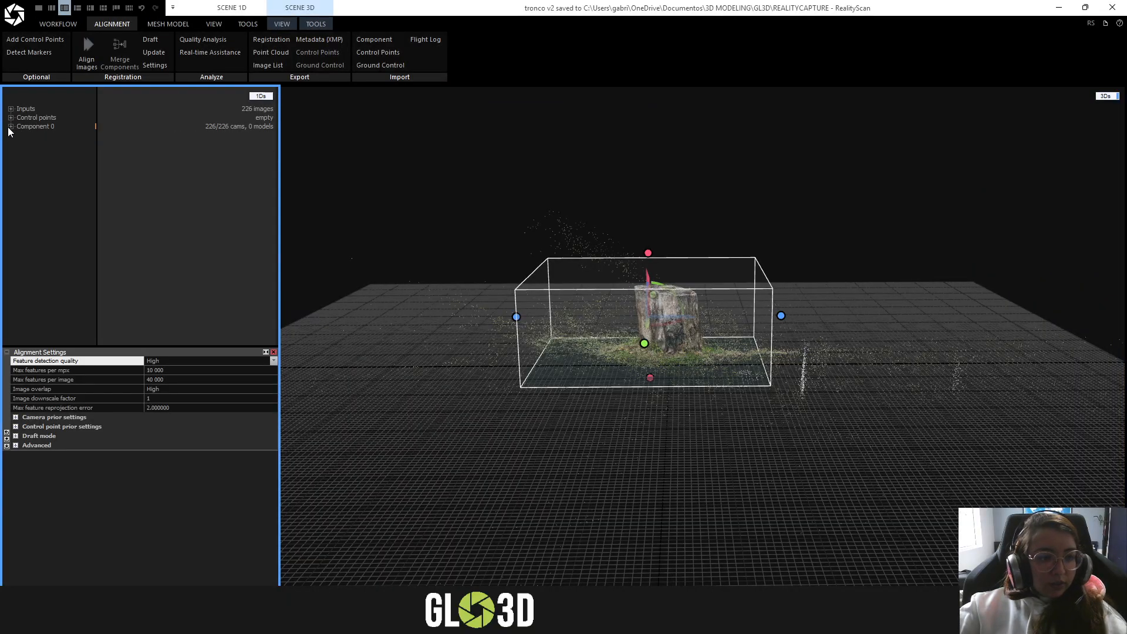
pyautogui.click(11, 110)
pyautogui.click(11, 110)
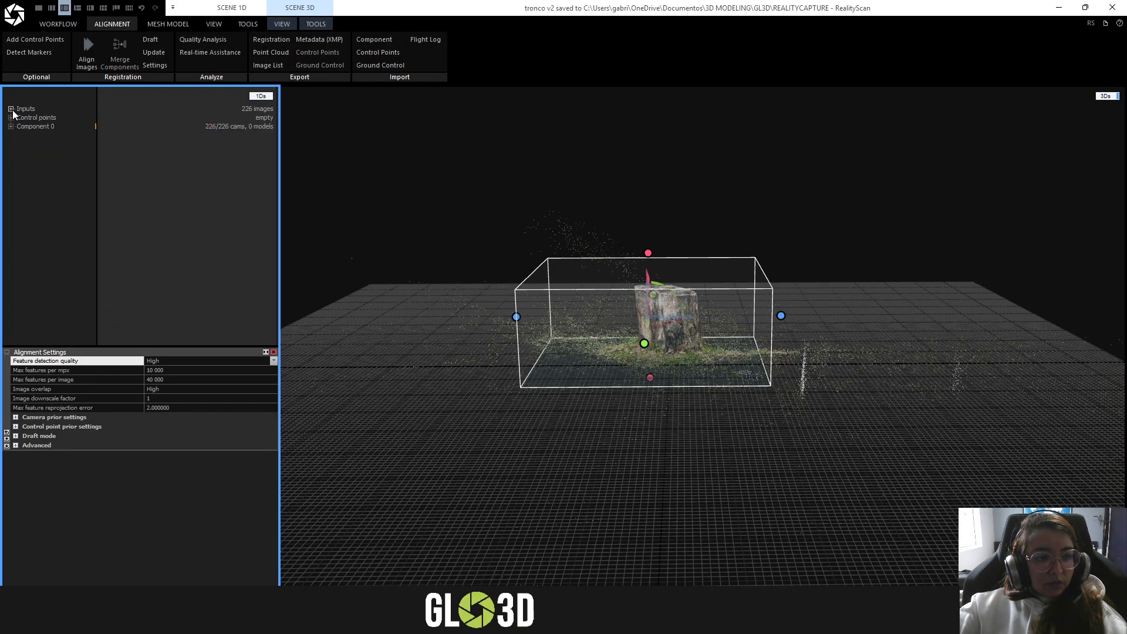
pyautogui.click(10, 118)
pyautogui.click(11, 117)
pyautogui.click(11, 127)
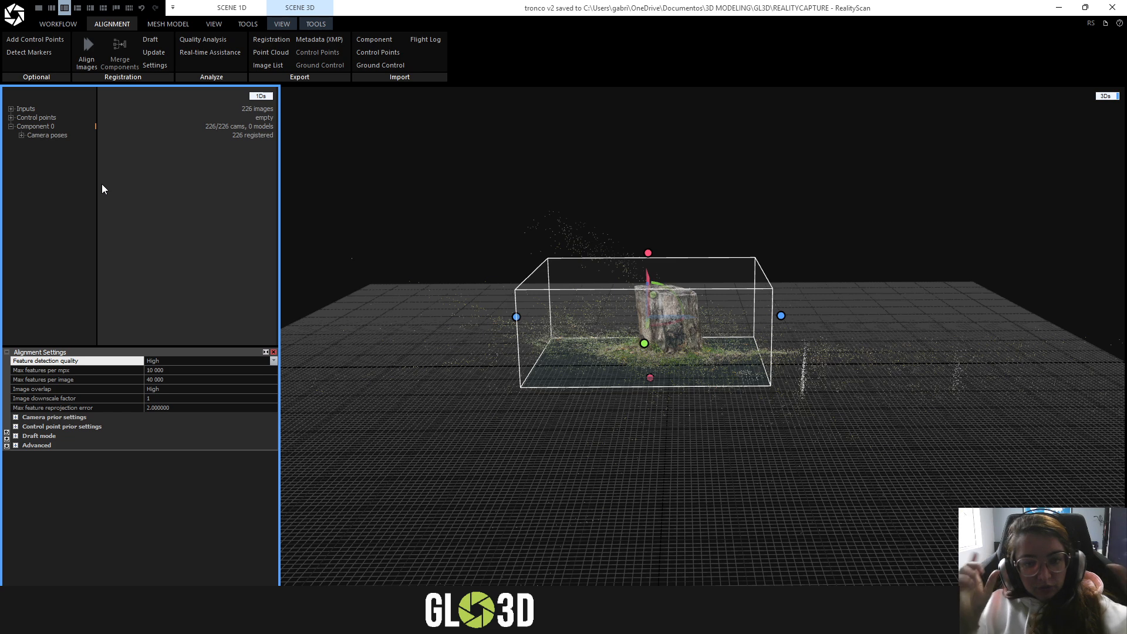
pyautogui.click(22, 135)
pyautogui.click(21, 135)
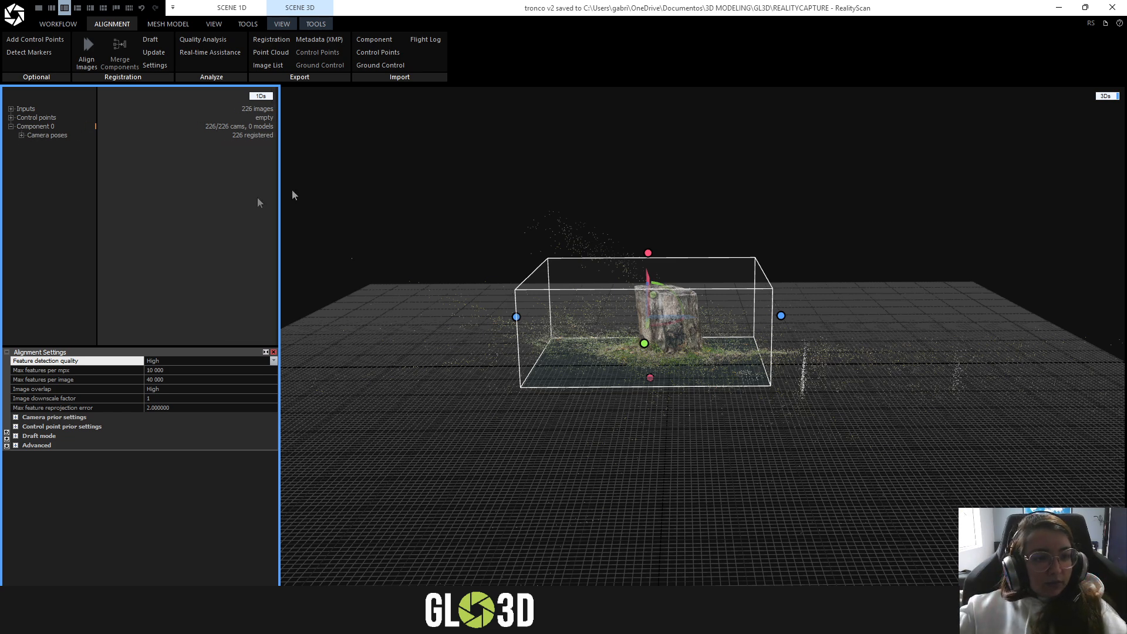
# - Look through the view options of the project tree and the 3D scene while viewing the stump
pyautogui.moveTo(782, 358); pyautogui.dragTo(611, 315)
pyautogui.scroll(4, 718, 383)
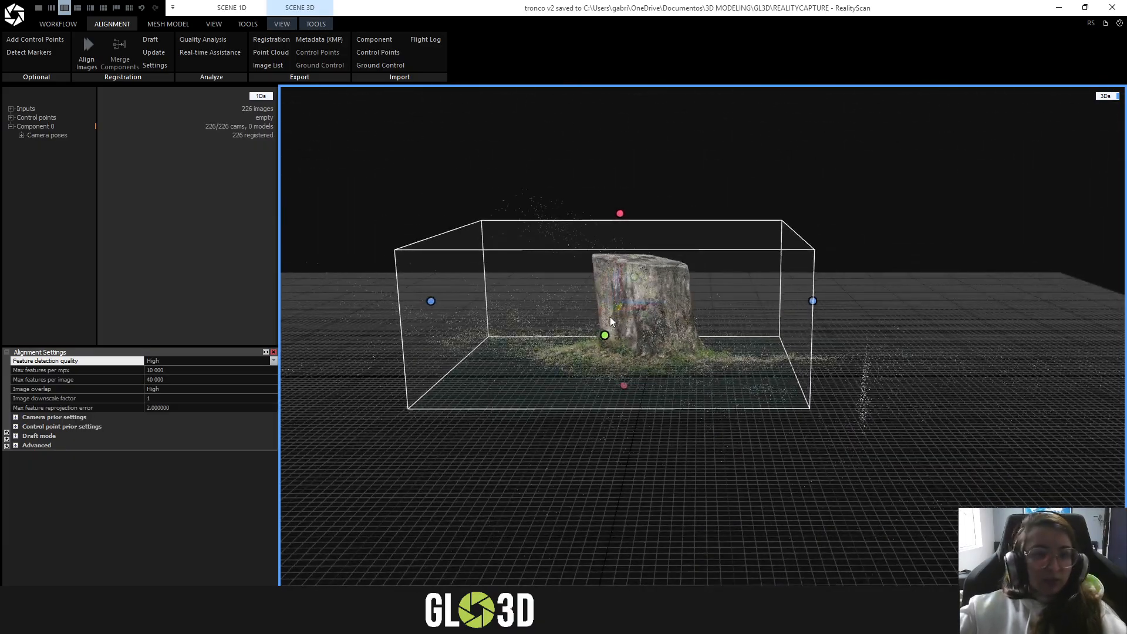
pyautogui.click(214, 24)
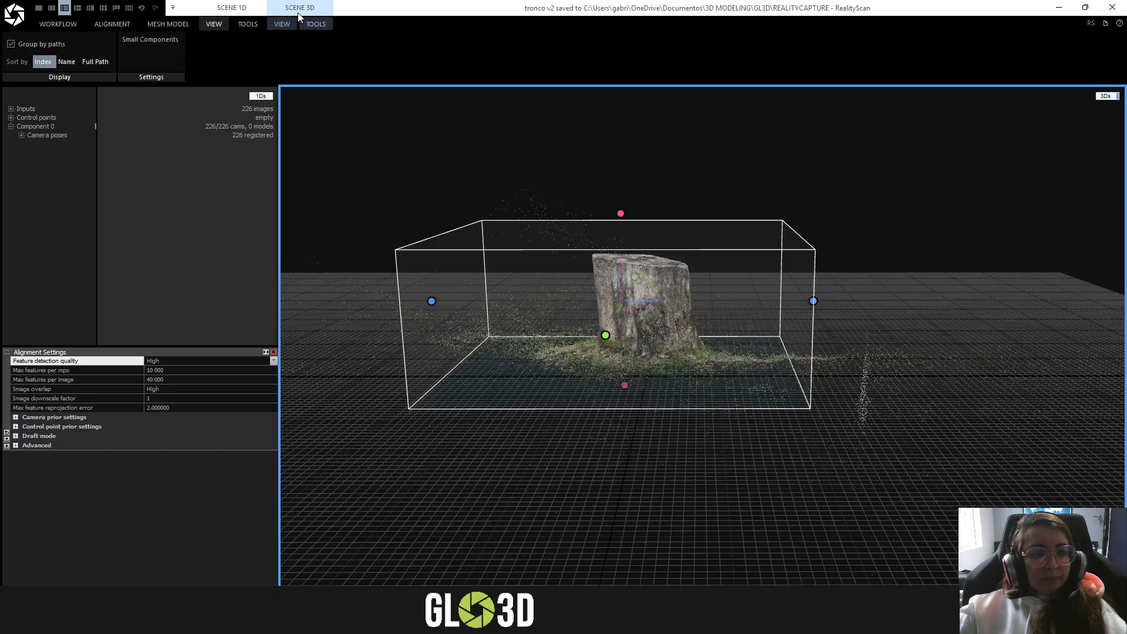
pyautogui.click(282, 24)
pyautogui.click(312, 23)
pyautogui.click(283, 24)
pyautogui.scroll(-4, 715, 197)
pyautogui.moveTo(697, 215); pyautogui.dragTo(651, 245)
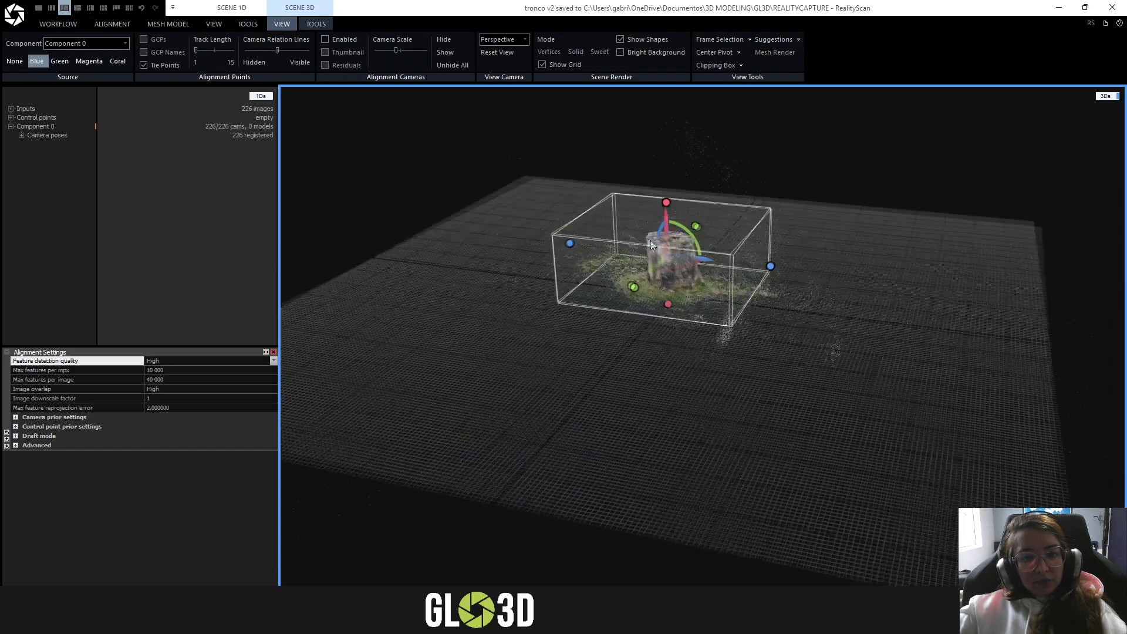
pyautogui.scroll(2, 652, 245)
# - Clear the reconstruction region surrounding the stump using the 3D scene tools
pyautogui.click(312, 25)
pyautogui.scroll(4, 718, 332)
pyautogui.moveTo(718, 331); pyautogui.dragTo(700, 305)
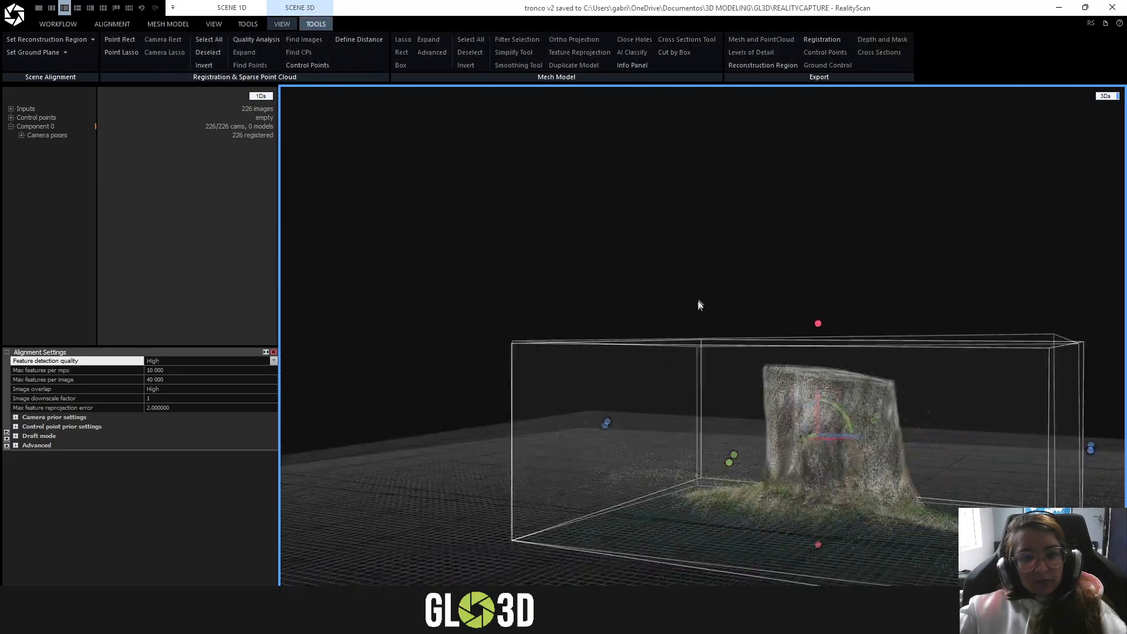
pyautogui.scroll(-4, 699, 305)
pyautogui.moveTo(680, 353)
pyautogui.mouseDown()
pyautogui.moveTo(713, 382)
pyautogui.moveTo(688, 344)
pyautogui.mouseUp()
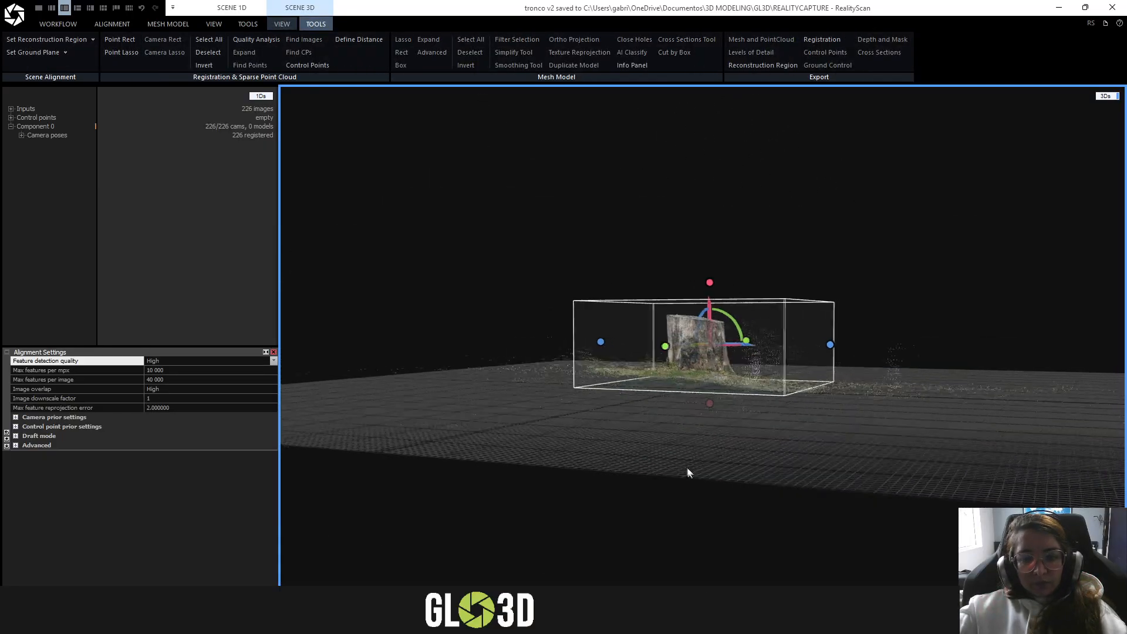
pyautogui.moveTo(689, 473); pyautogui.dragTo(730, 505)
pyautogui.scroll(4, 796, 357)
pyautogui.moveTo(837, 356); pyautogui.dragTo(889, 339)
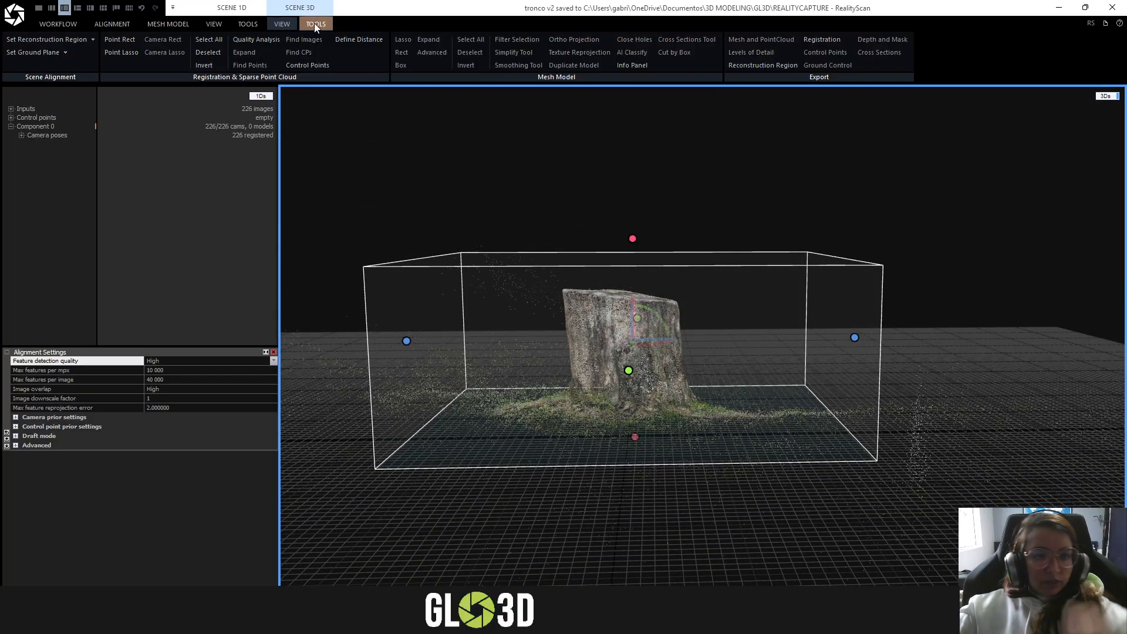
pyautogui.click(92, 40)
pyautogui.click(54, 131)
pyautogui.moveTo(679, 297); pyautogui.dragTo(755, 274)
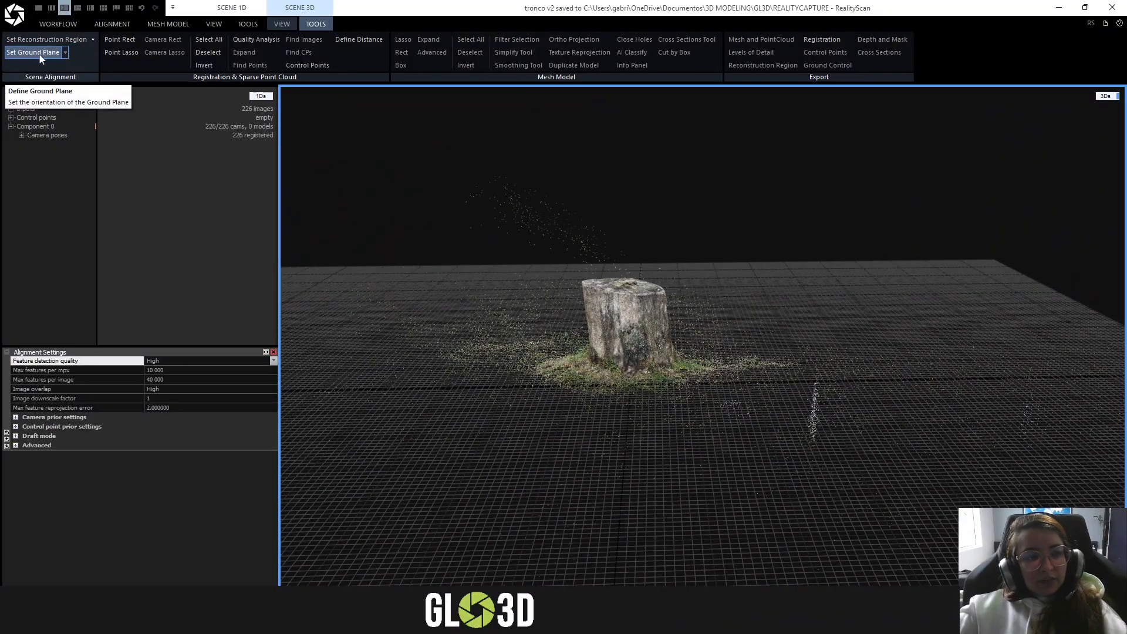
# - Activate Define Ground Plane and inspect its rotation gizmo at the stump's base from several angles
pyautogui.click(67, 54)
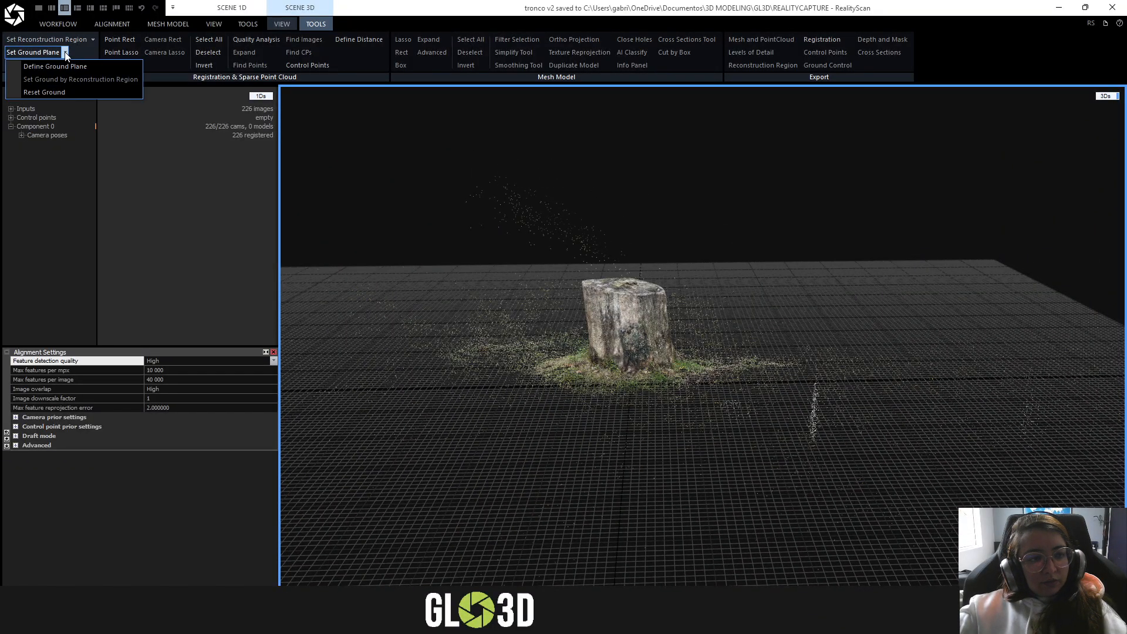
pyautogui.click(55, 66)
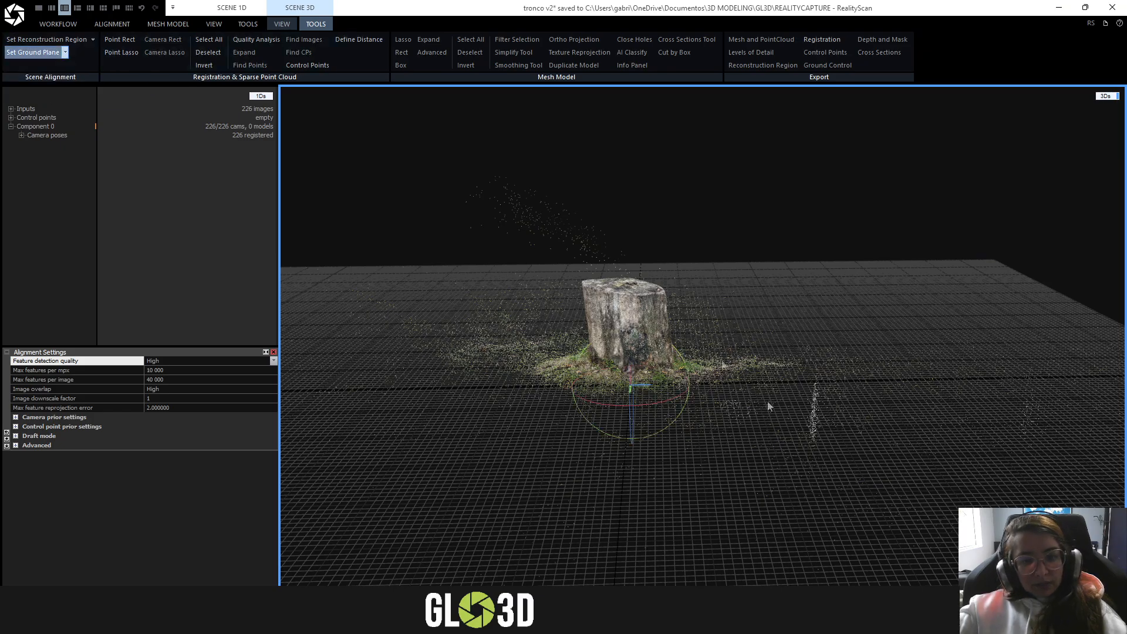
pyautogui.moveTo(769, 405); pyautogui.dragTo(702, 311)
pyautogui.moveTo(683, 412); pyautogui.dragTo(771, 411)
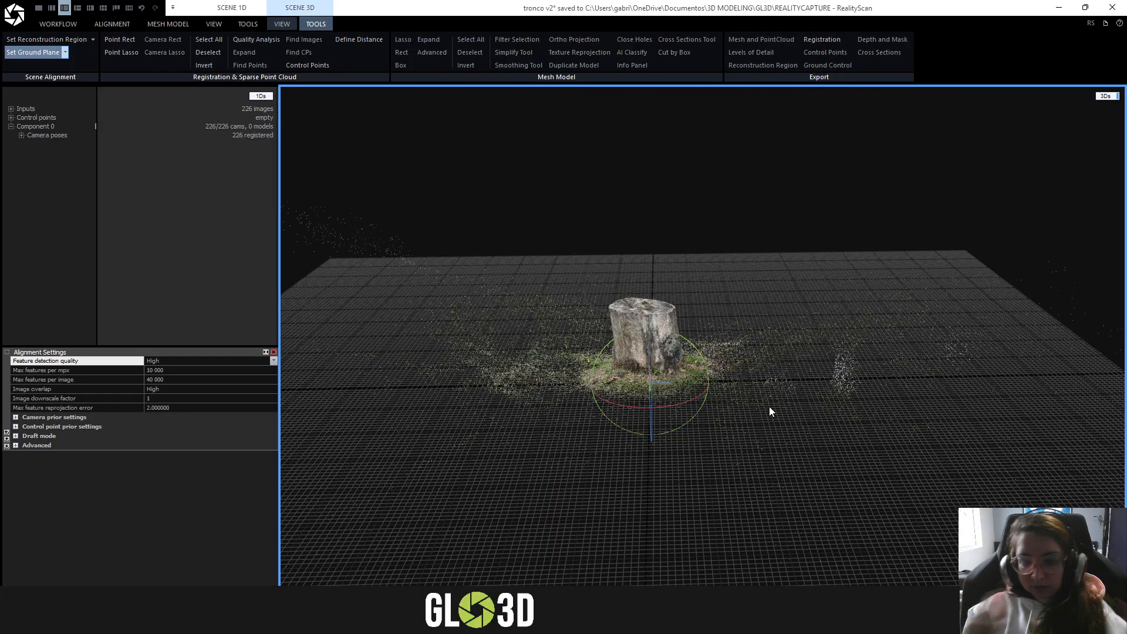
pyautogui.scroll(3, 679, 382)
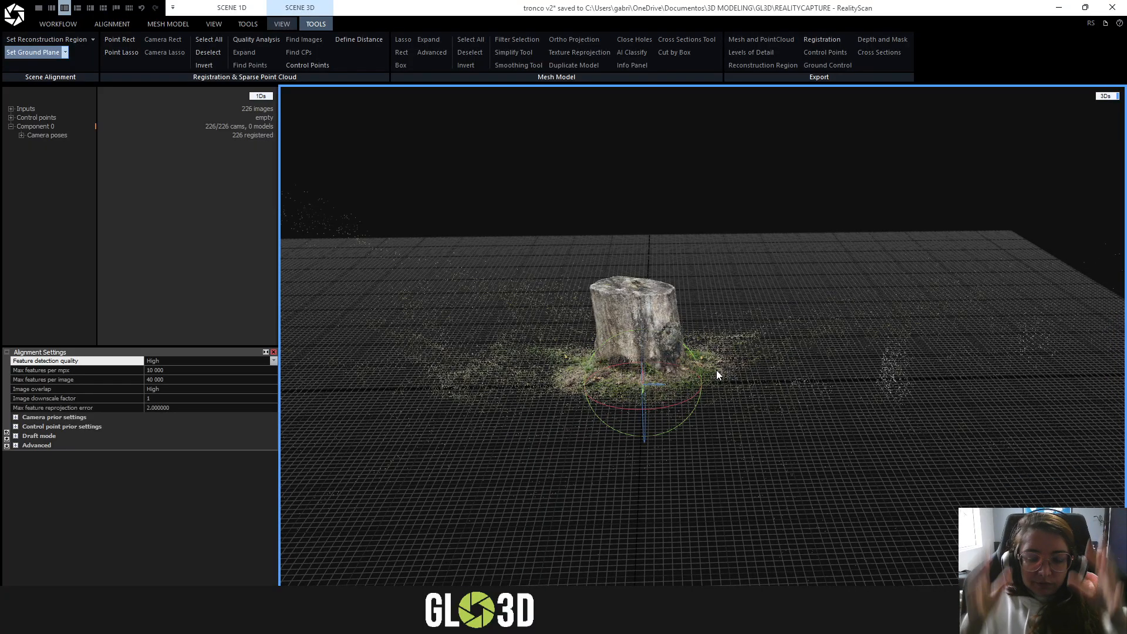
pyautogui.moveTo(637, 306)
pyautogui.mouseDown()
pyautogui.moveTo(728, 414)
pyautogui.moveTo(728, 379)
pyautogui.moveTo(642, 305)
pyautogui.mouseUp()
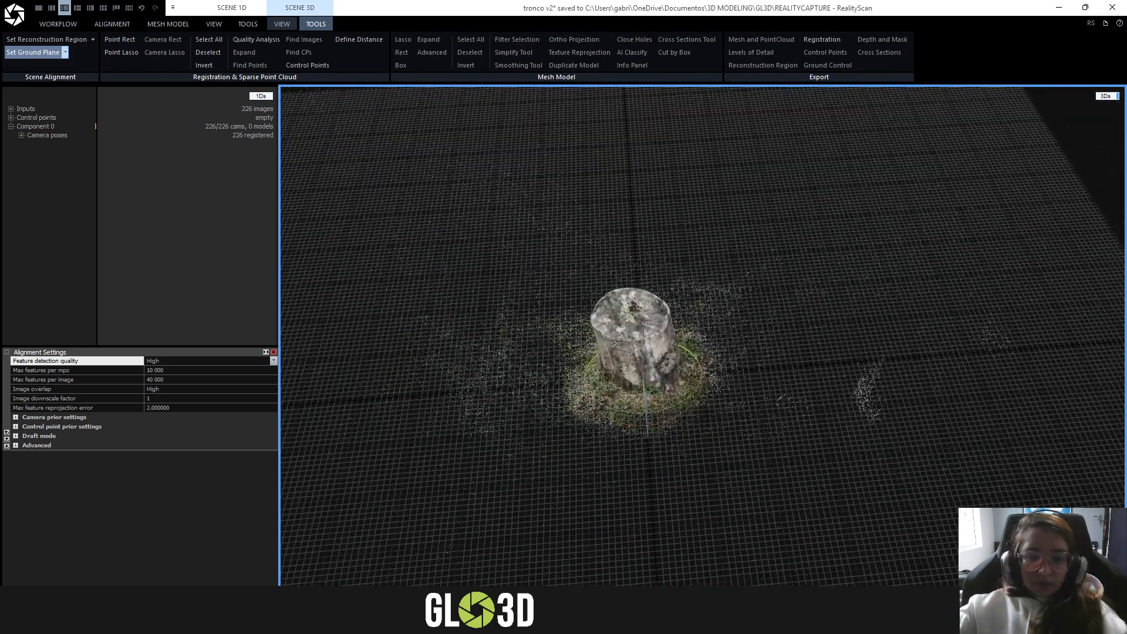
pyautogui.scroll(2, 683, 352)
pyautogui.moveTo(683, 352); pyautogui.dragTo(773, 159)
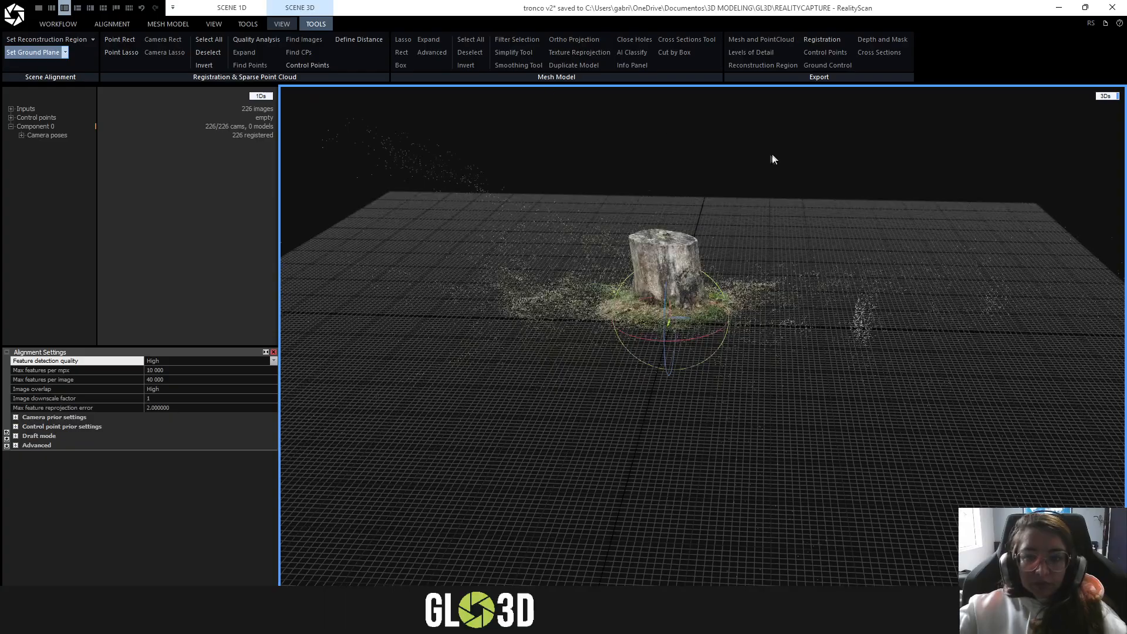
# - Check how the stump sits against the ground grid in the Top and Front views
pyautogui.click(281, 24)
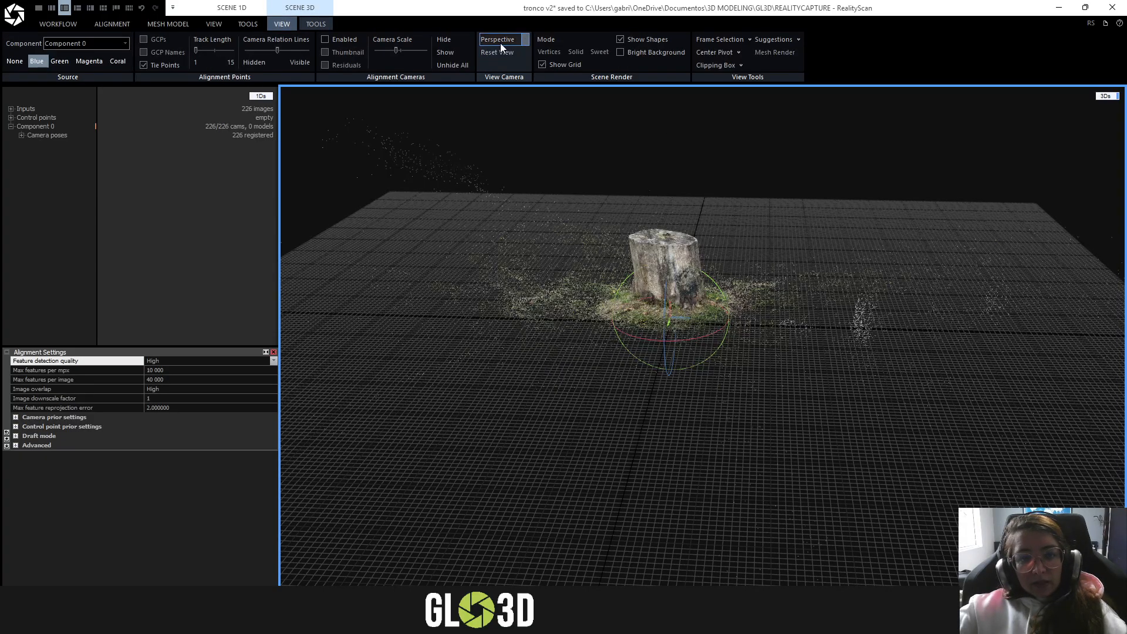
pyautogui.click(518, 42)
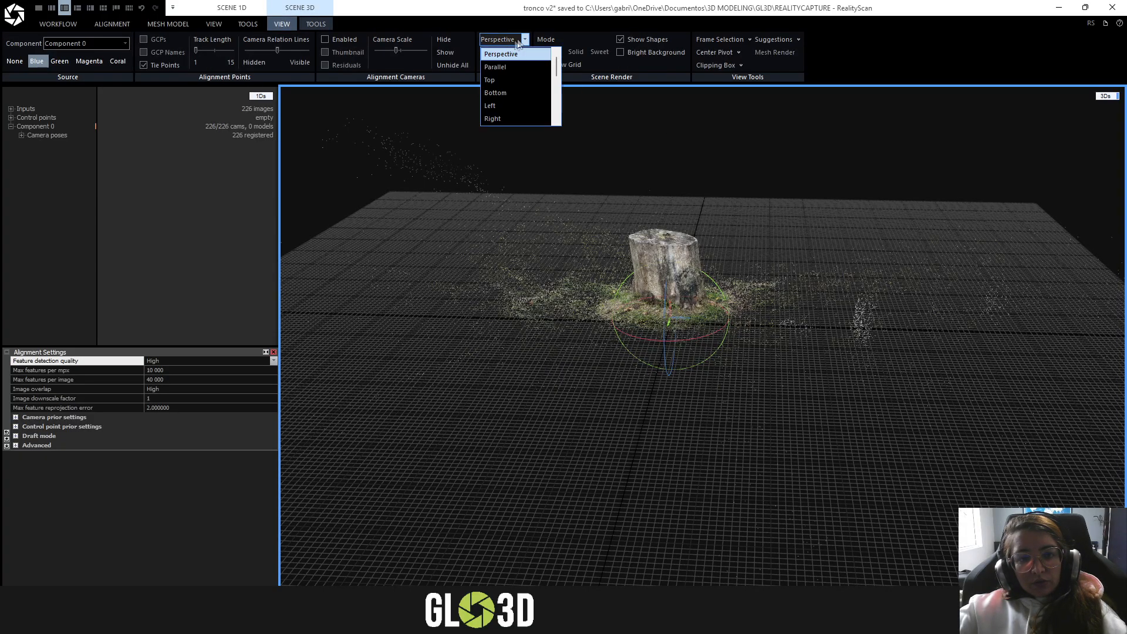
pyautogui.click(500, 79)
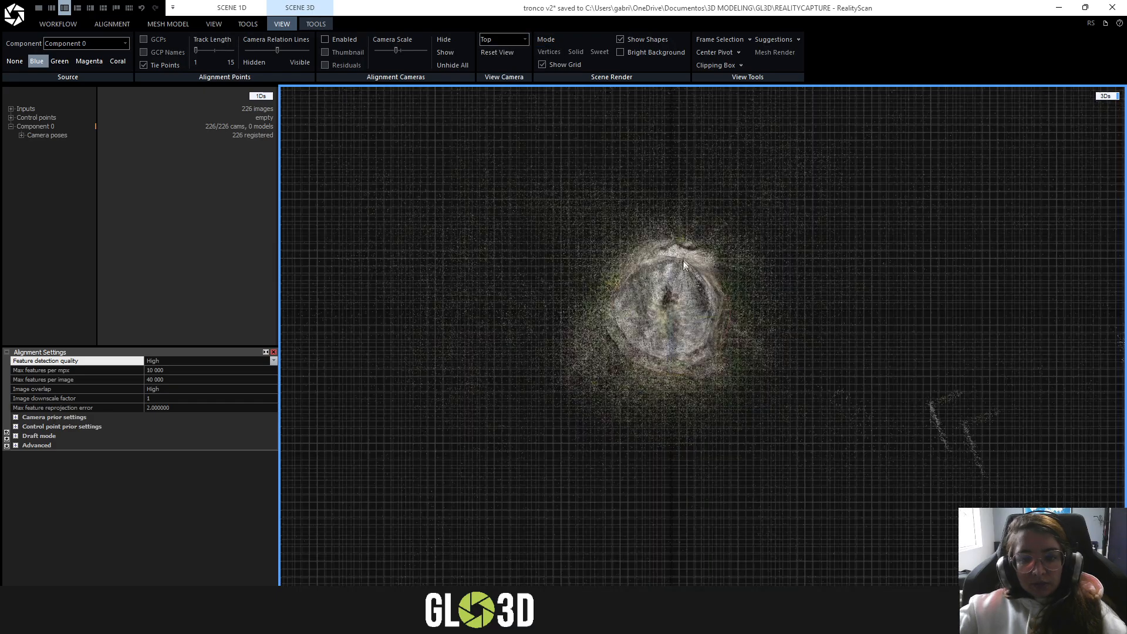
pyautogui.moveTo(727, 297); pyautogui.dragTo(728, 297)
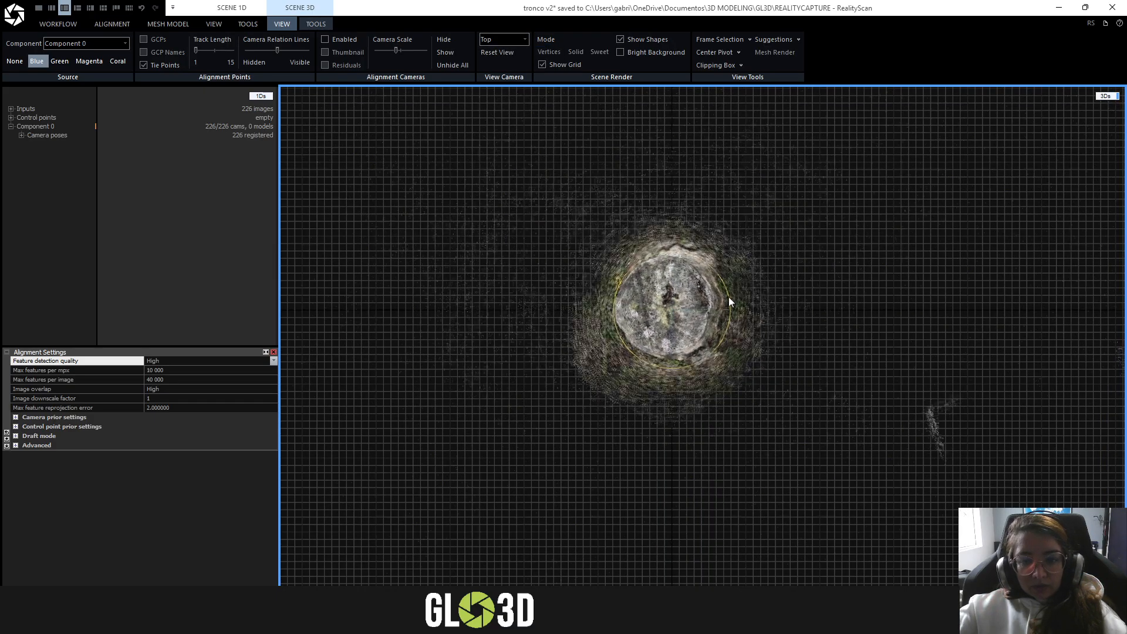
pyautogui.click(501, 40)
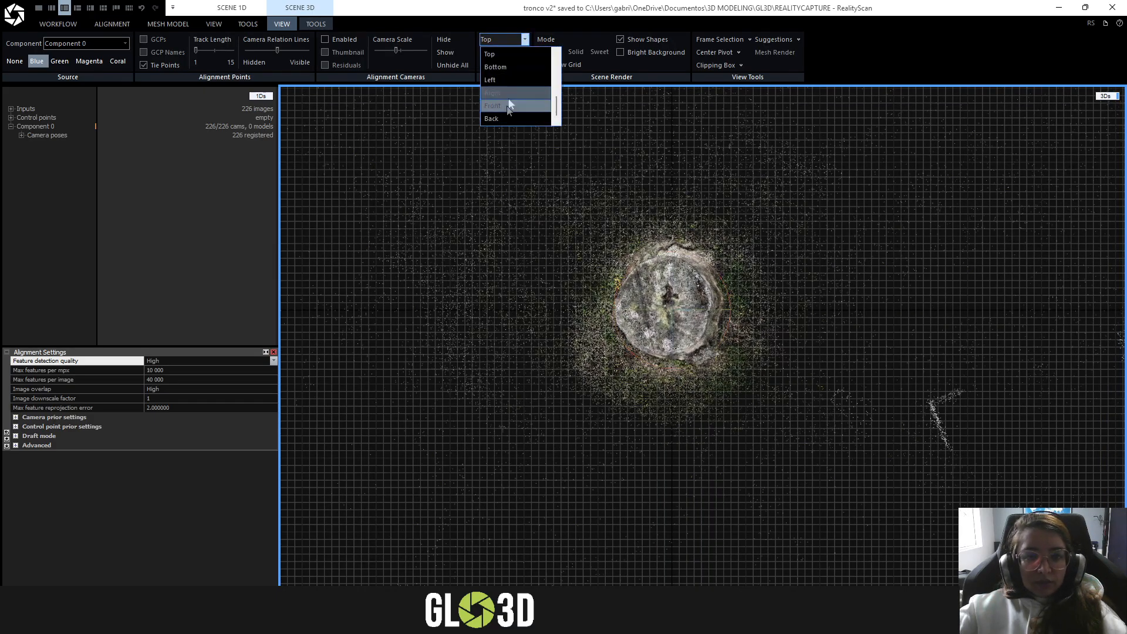
pyautogui.click(508, 106)
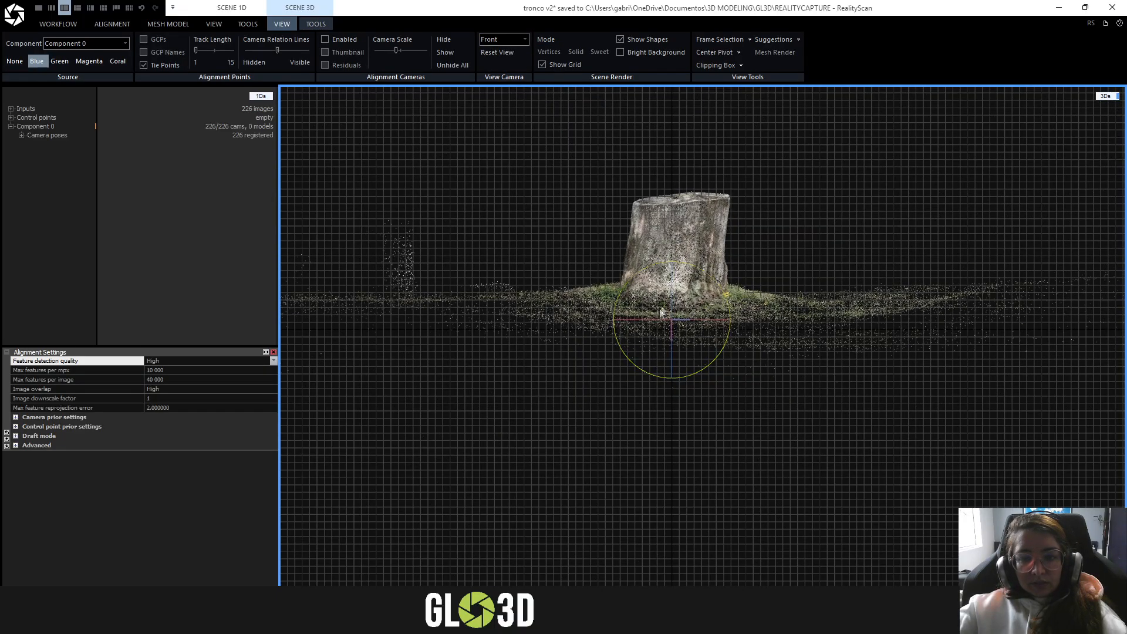
pyautogui.moveTo(673, 339)
pyautogui.mouseDown()
pyautogui.moveTo(677, 317)
pyautogui.moveTo(669, 352)
pyautogui.moveTo(667, 320)
pyautogui.mouseUp()
pyautogui.scroll(-2, 818, 351)
pyautogui.scroll(-2, 820, 353)
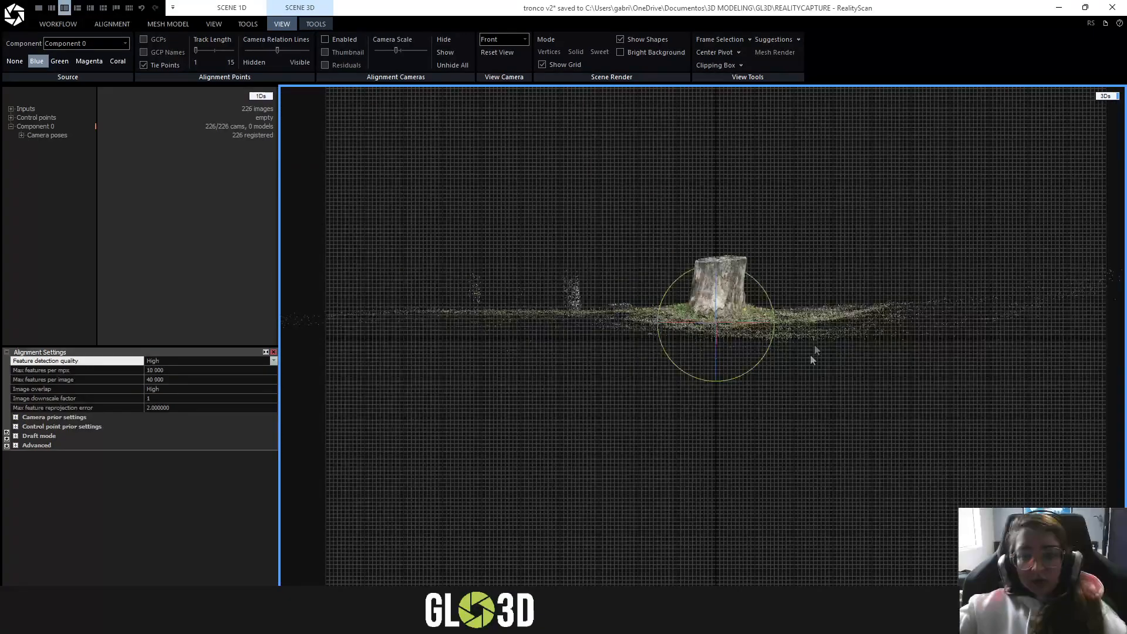
# - Check the stump from the Top view again and restore the Perspective view
pyautogui.click(504, 39)
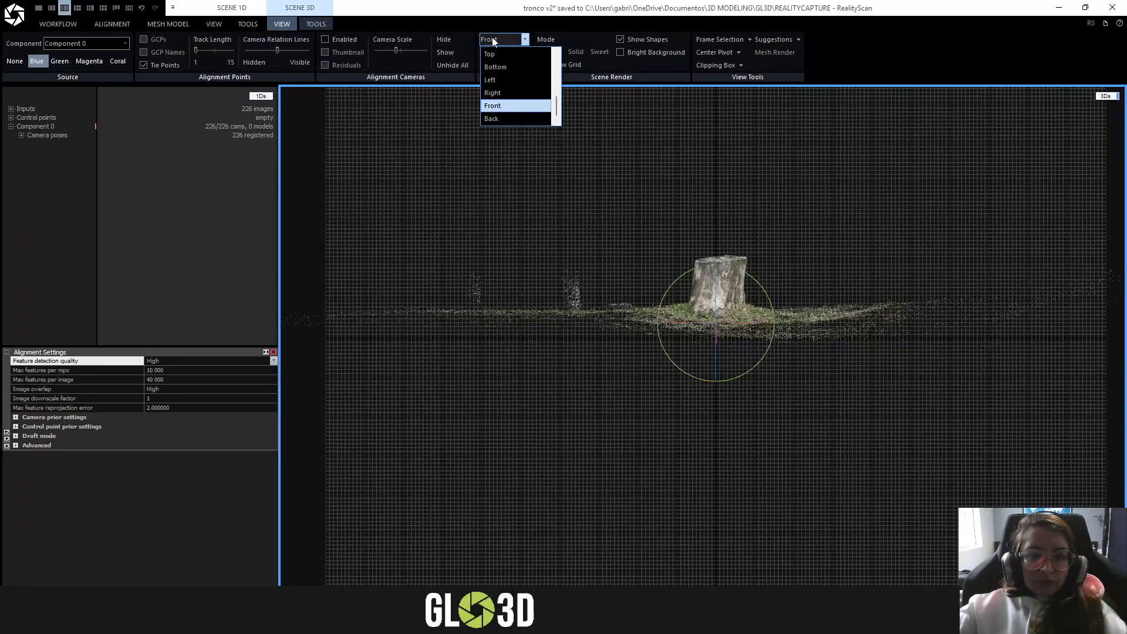
pyautogui.click(517, 56)
pyautogui.click(504, 39)
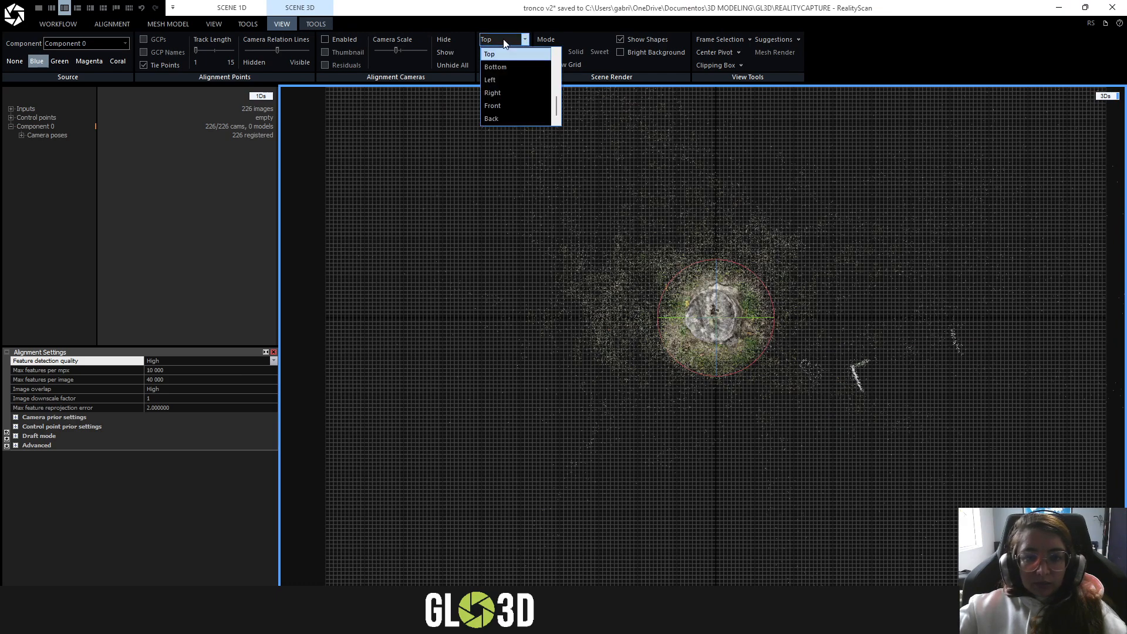
pyautogui.scroll(2, 517, 75)
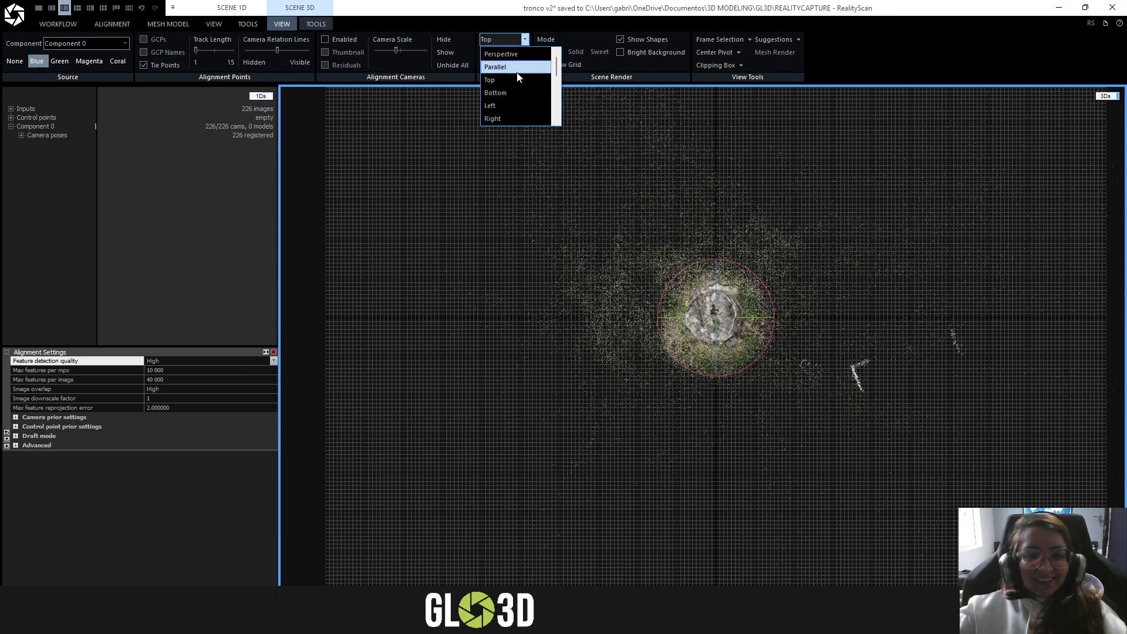
pyautogui.click(517, 54)
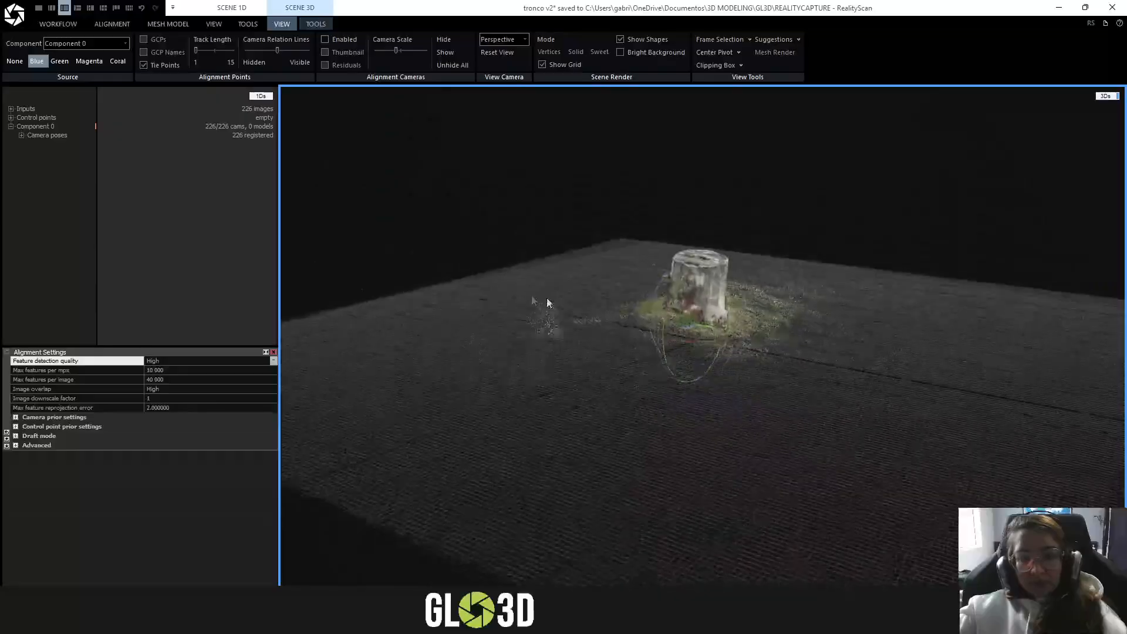
# - Check how the stump's base sits on the ground grid and leave ground plane editing
pyautogui.moveTo(547, 303); pyautogui.dragTo(765, 277)
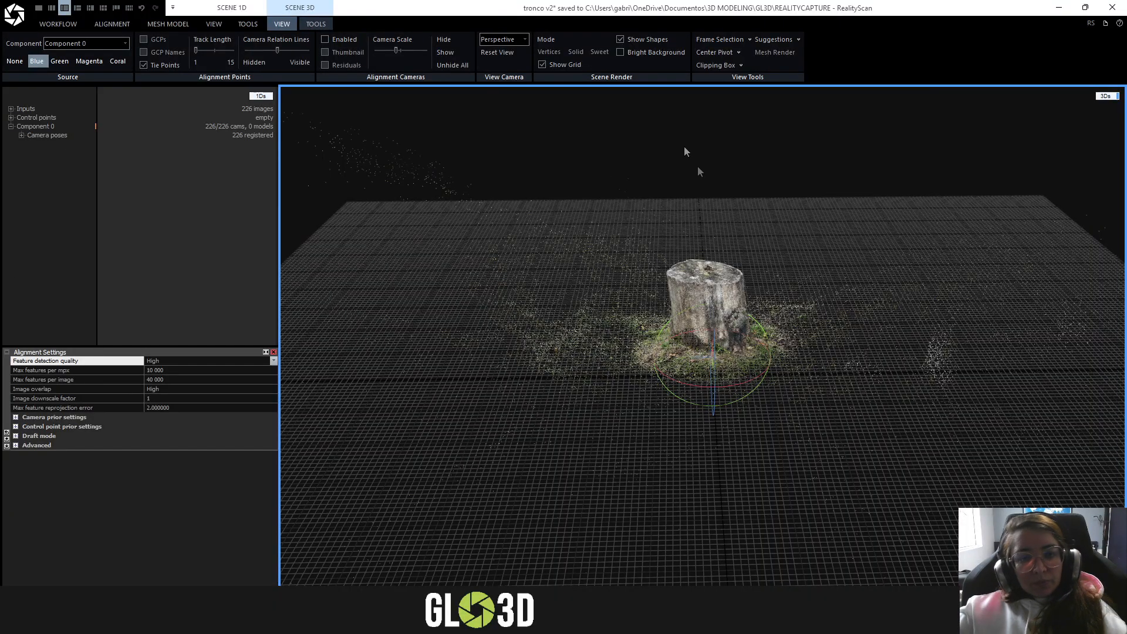
pyautogui.moveTo(794, 329); pyautogui.dragTo(796, 355)
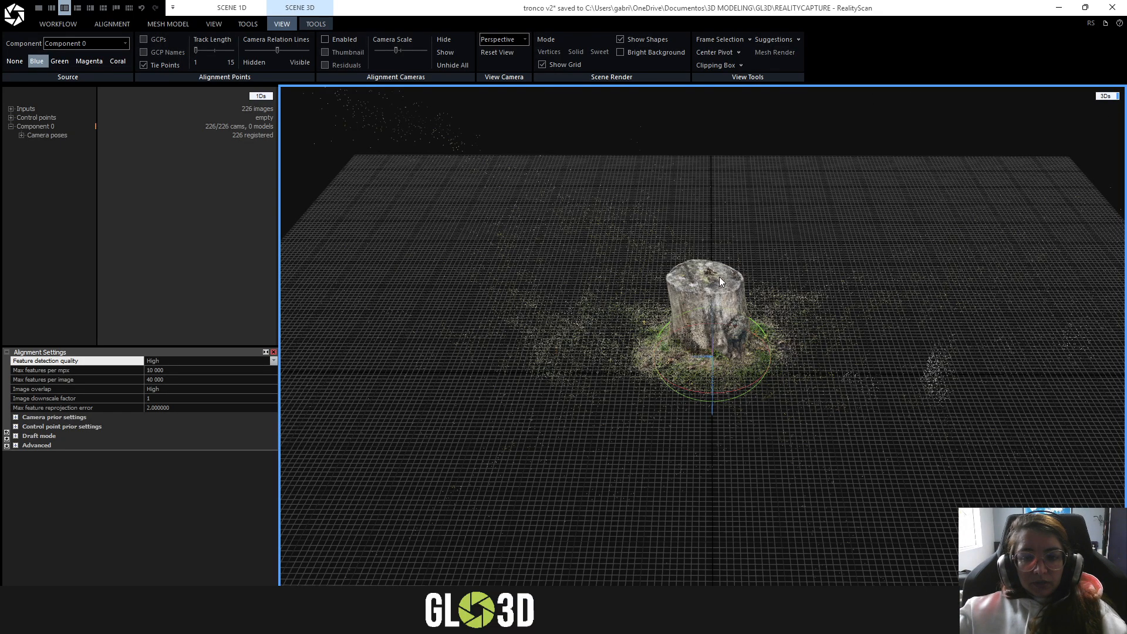
pyautogui.moveTo(836, 427); pyautogui.dragTo(867, 374)
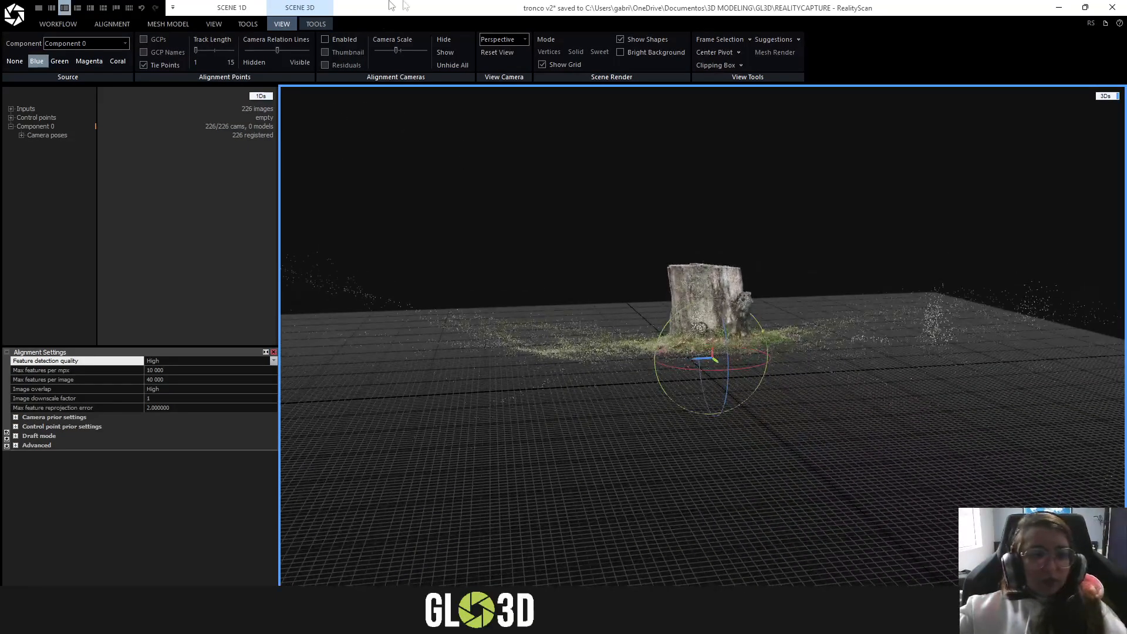
pyautogui.click(317, 24)
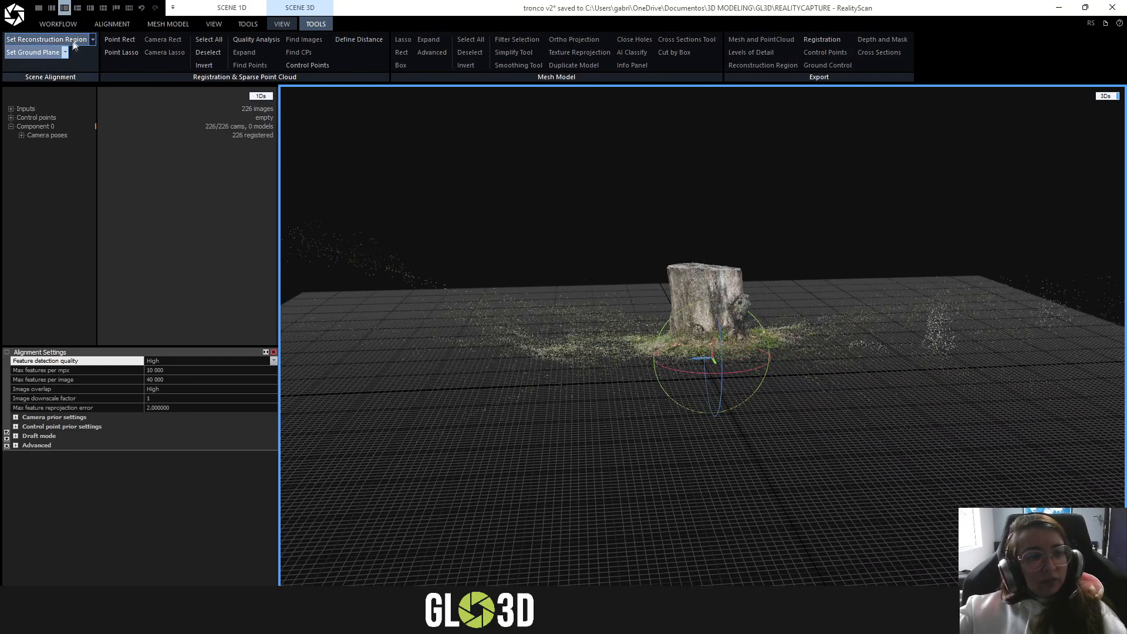
pyautogui.click(42, 52)
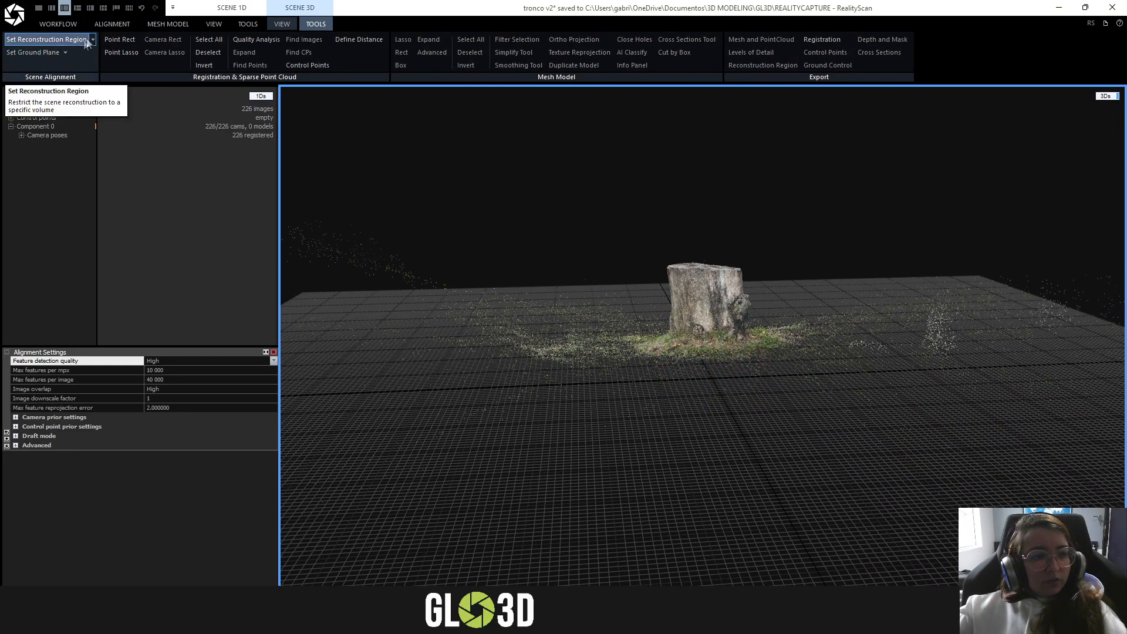
pyautogui.click(35, 54)
pyautogui.moveTo(495, 311)
pyautogui.mouseDown(button='right')
pyautogui.moveTo(478, 287)
pyautogui.moveTo(481, 298)
pyautogui.mouseUp(button='right')
pyautogui.click(27, 50)
pyautogui.moveTo(713, 437); pyautogui.dragTo(787, 321, button='right')
pyautogui.scroll(5, 784, 281)
pyautogui.scroll(-2, 784, 281)
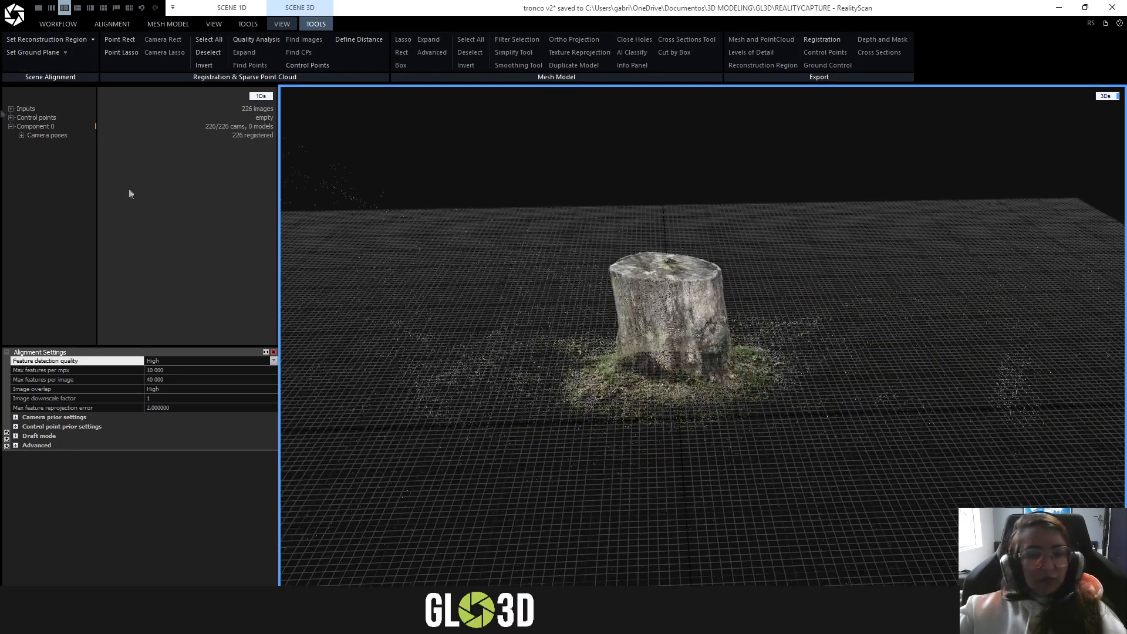
# - Create a new reconstruction region box around the stump
pyautogui.click(93, 39)
pyautogui.click(40, 43)
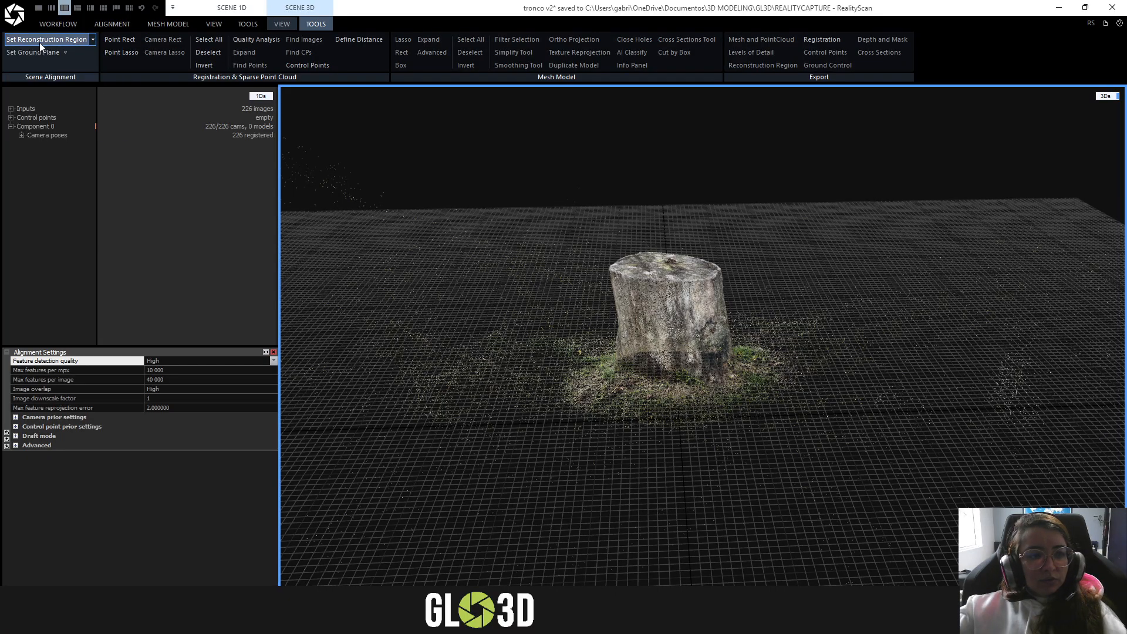
pyautogui.click(40, 42)
pyautogui.scroll(-3, 838, 418)
pyautogui.moveTo(837, 418); pyautogui.dragTo(837, 387, button='right')
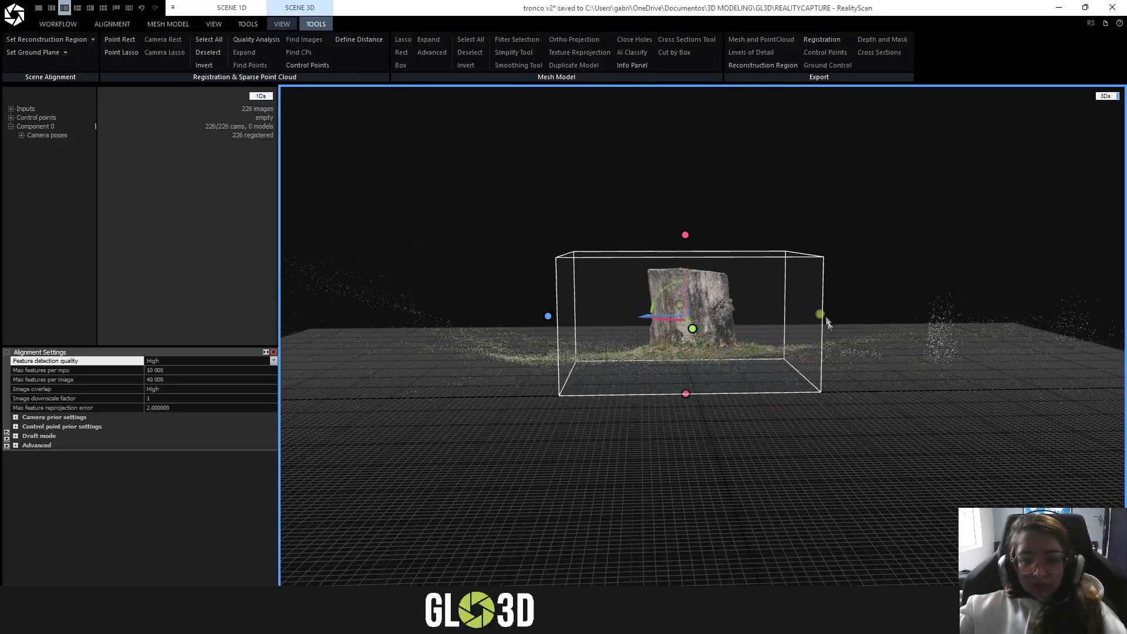
# - In the Top view, pull all four sides of the reconstruction region in close around the stump's outline
pyautogui.click(282, 24)
pyautogui.click(502, 39)
pyautogui.click(499, 80)
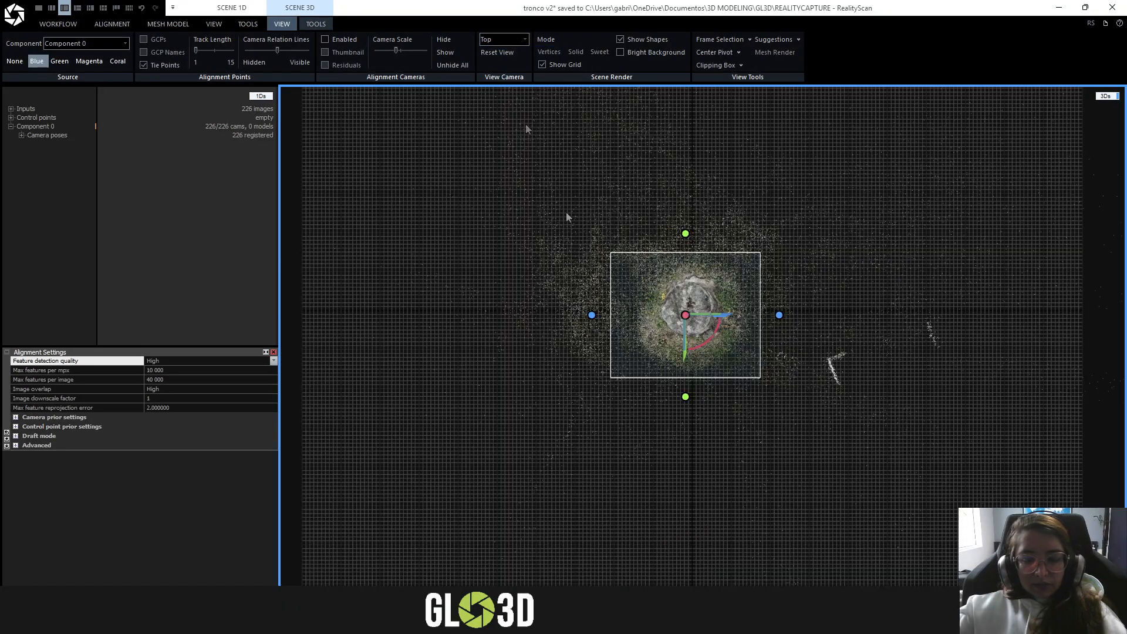
pyautogui.scroll(5, 670, 304)
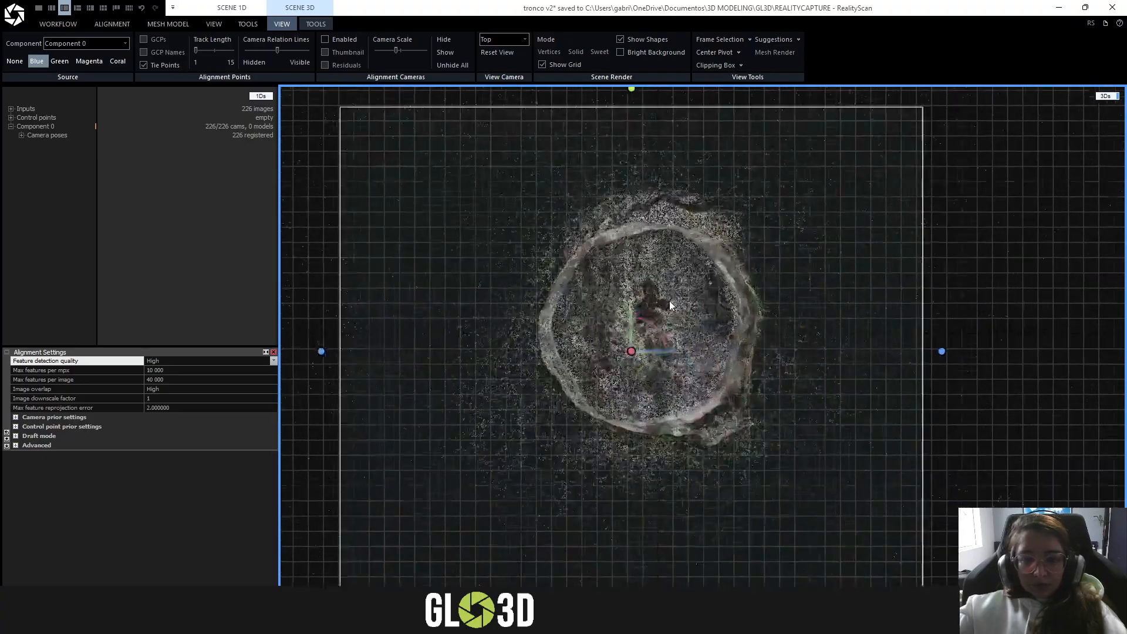
pyautogui.moveTo(943, 350); pyautogui.dragTo(806, 343)
pyautogui.moveTo(321, 355); pyautogui.dragTo(505, 354)
pyautogui.scroll(-2, 619, 221)
pyautogui.moveTo(652, 134); pyautogui.dragTo(656, 166)
pyautogui.moveTo(647, 505); pyautogui.dragTo(656, 417)
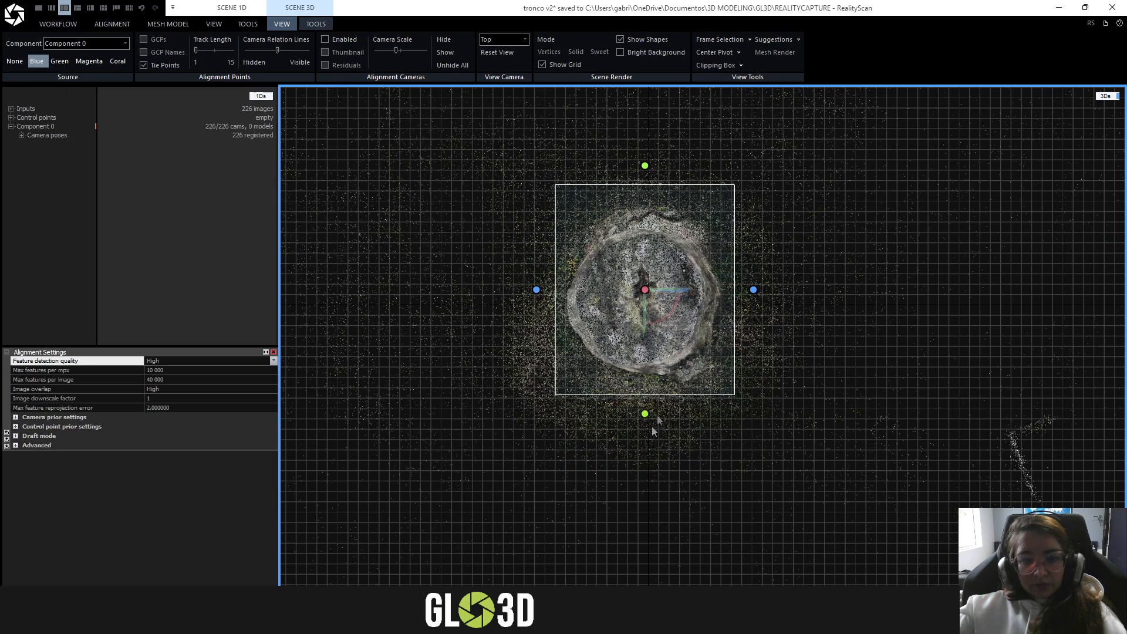
# - In the Front view, extend the reconstruction region below the ground points and lower its upper face slightly towards the stump's top
pyautogui.click(497, 38)
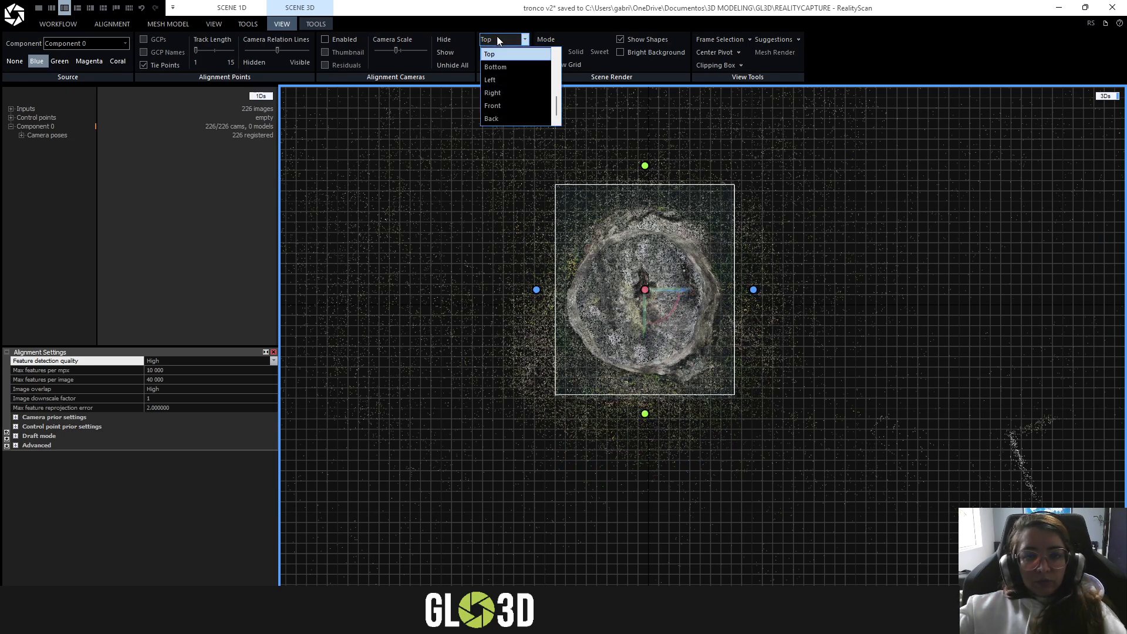
pyautogui.click(502, 104)
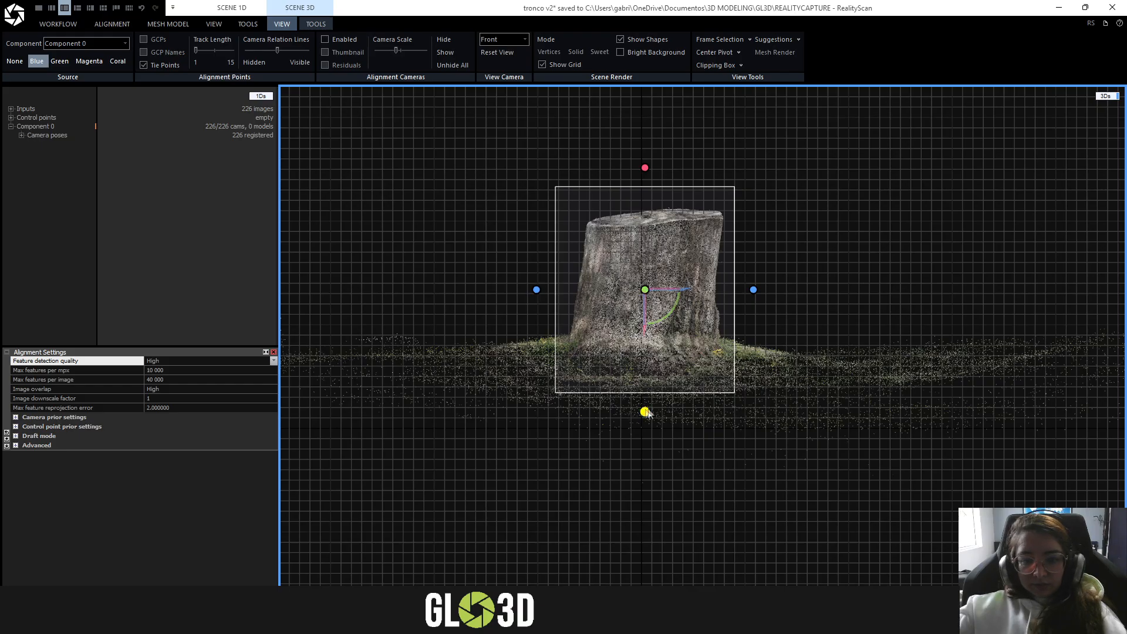
pyautogui.moveTo(645, 414); pyautogui.dragTo(649, 444)
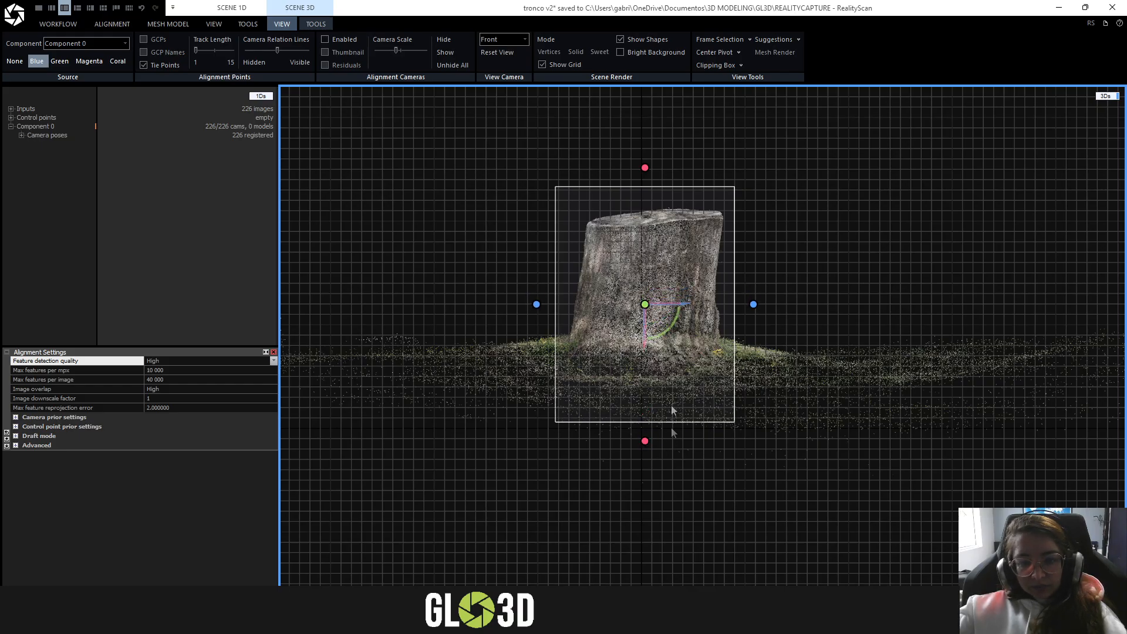
pyautogui.moveTo(650, 175); pyautogui.dragTo(651, 180)
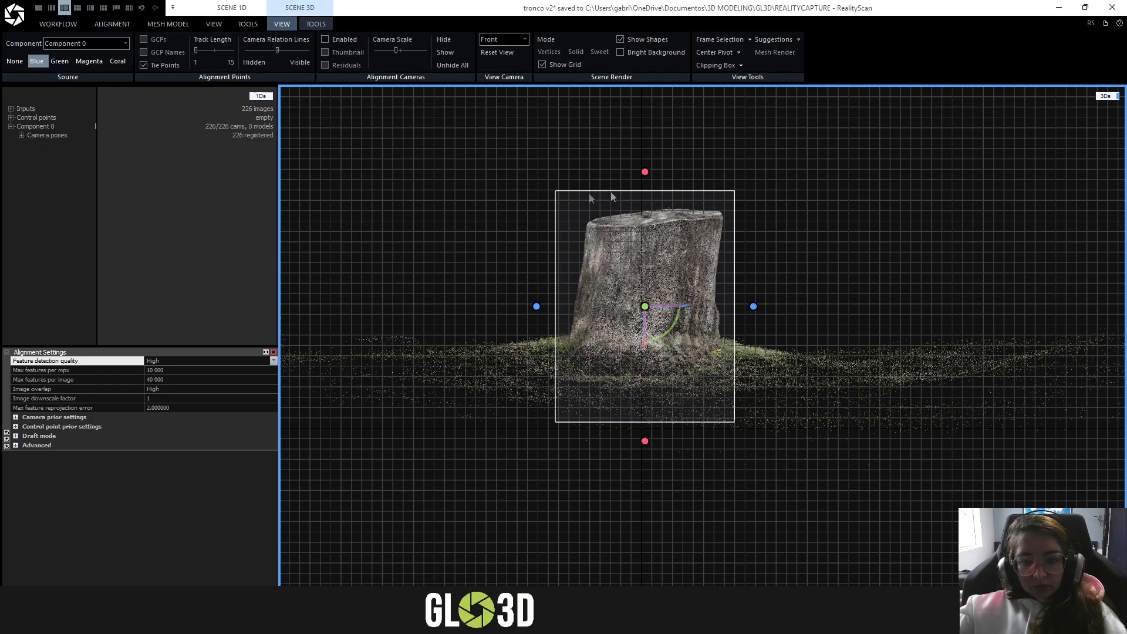
# - Restore the Perspective view and inspect the reconstruction region's fit around the stump from several angles
pyautogui.click(517, 40)
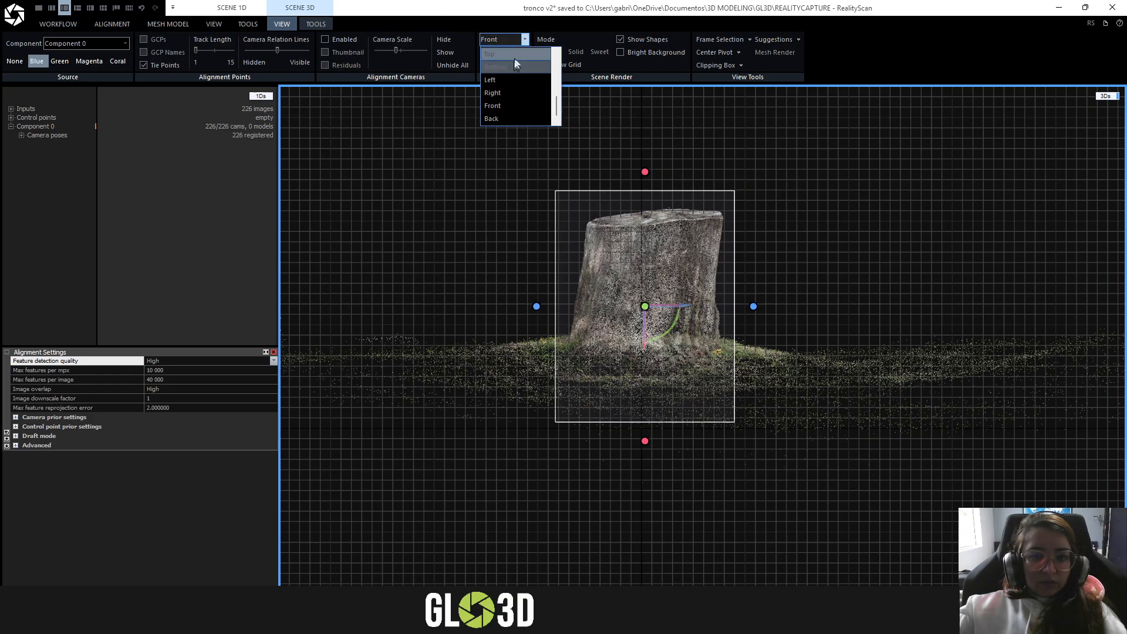
pyautogui.click(520, 54)
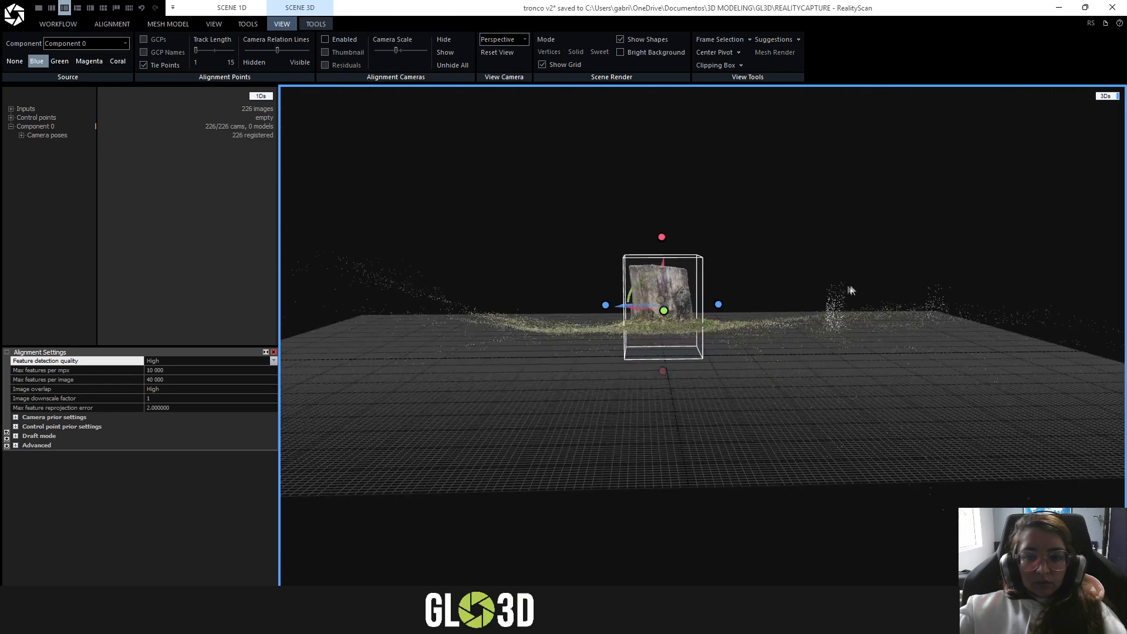
pyautogui.moveTo(646, 269); pyautogui.dragTo(640, 371, button='right')
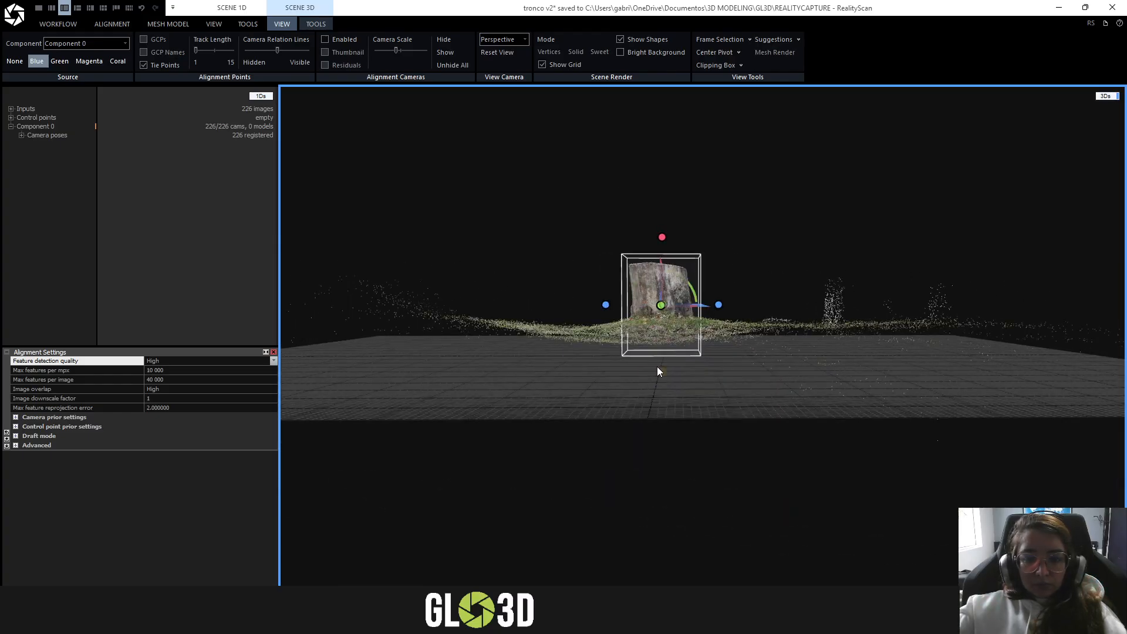
pyautogui.moveTo(705, 354); pyautogui.dragTo(780, 243, button='right')
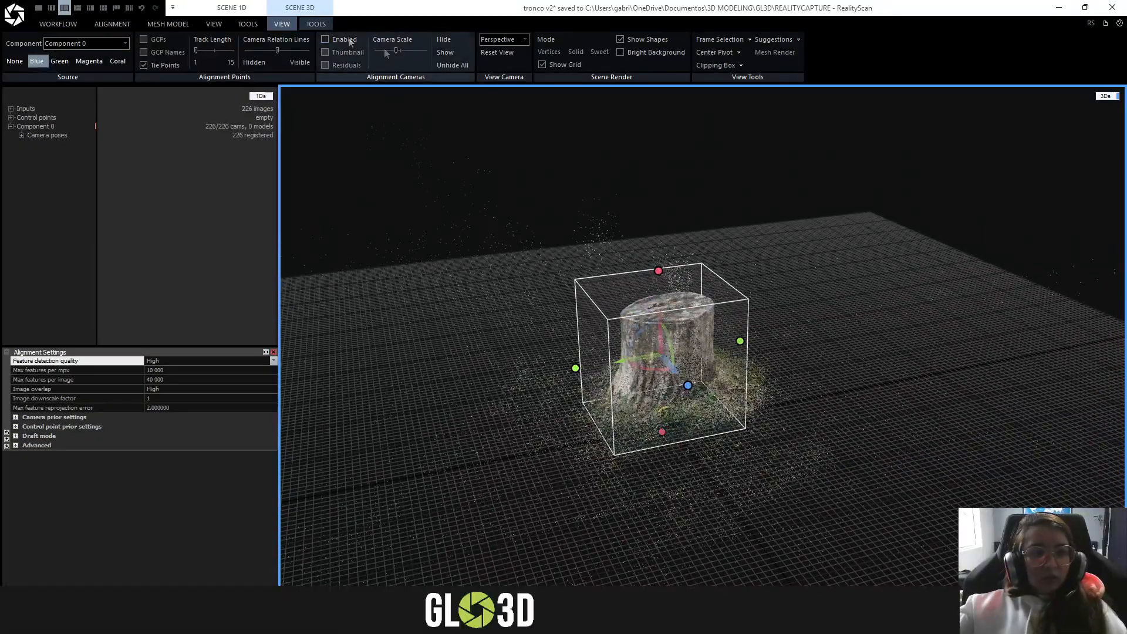
pyautogui.click(311, 24)
pyautogui.moveTo(869, 292); pyautogui.dragTo(775, 259, button='right')
pyautogui.click(112, 24)
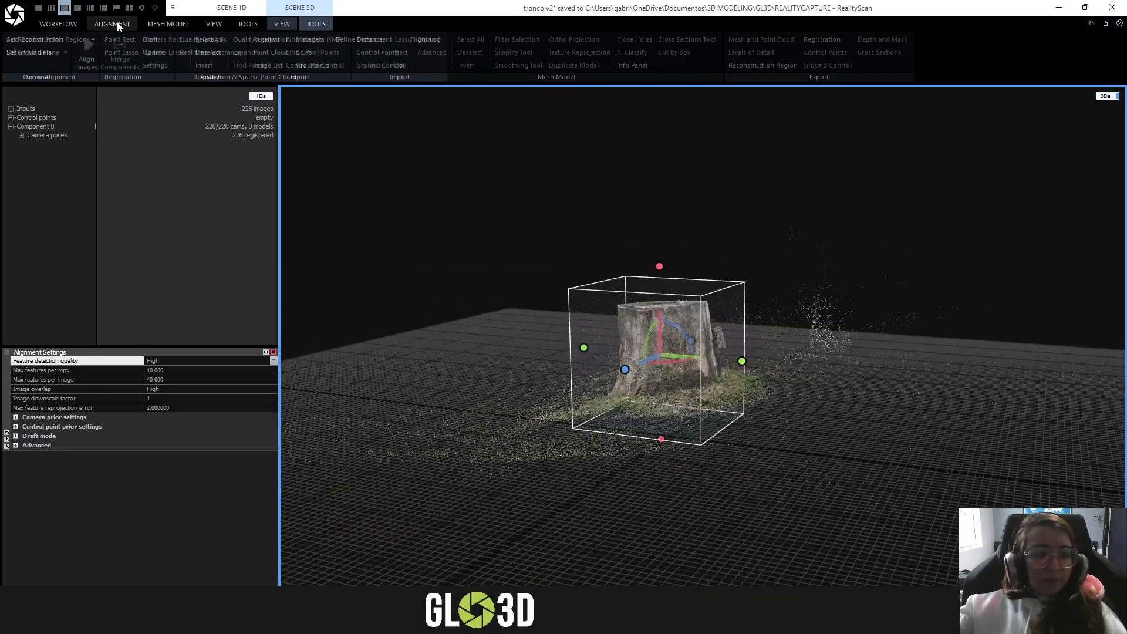
pyautogui.moveTo(379, 248); pyautogui.dragTo(308, 166, button='right')
pyautogui.scroll(4, 480, 235)
pyautogui.moveTo(846, 247); pyautogui.dragTo(963, 352, button='right')
pyautogui.scroll(5, 579, 211)
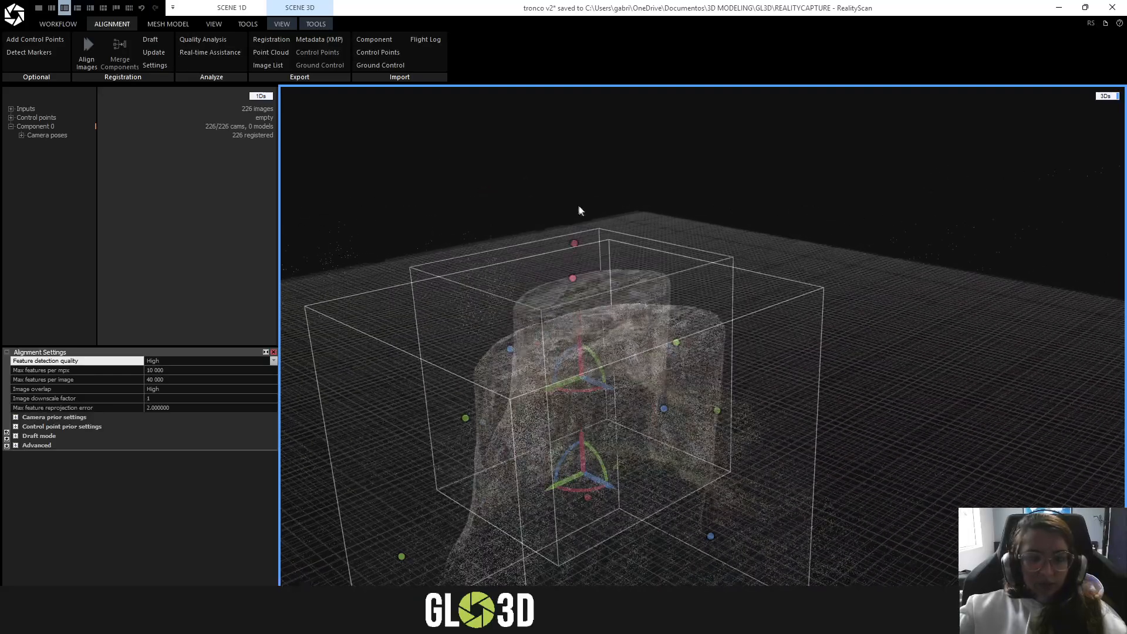
pyautogui.scroll(-3, 631, 228)
pyautogui.moveTo(633, 226); pyautogui.dragTo(680, 238, button='right')
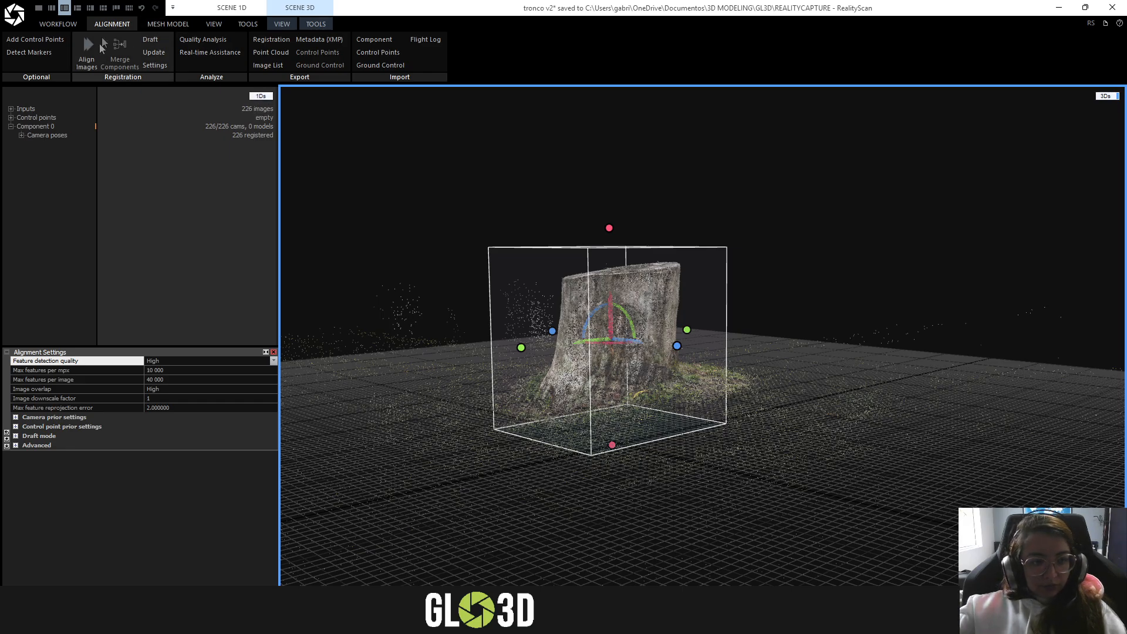
# - Review the region around the stump and display the reconstruction settings for creating the mesh model
pyautogui.click(167, 23)
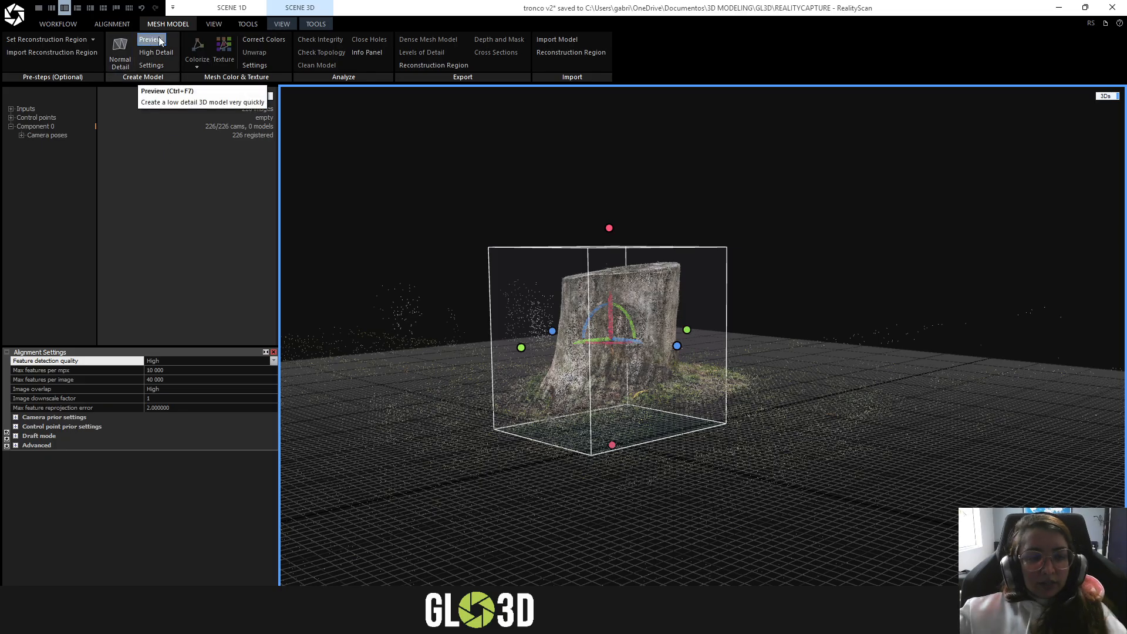
pyautogui.scroll(2, 646, 336)
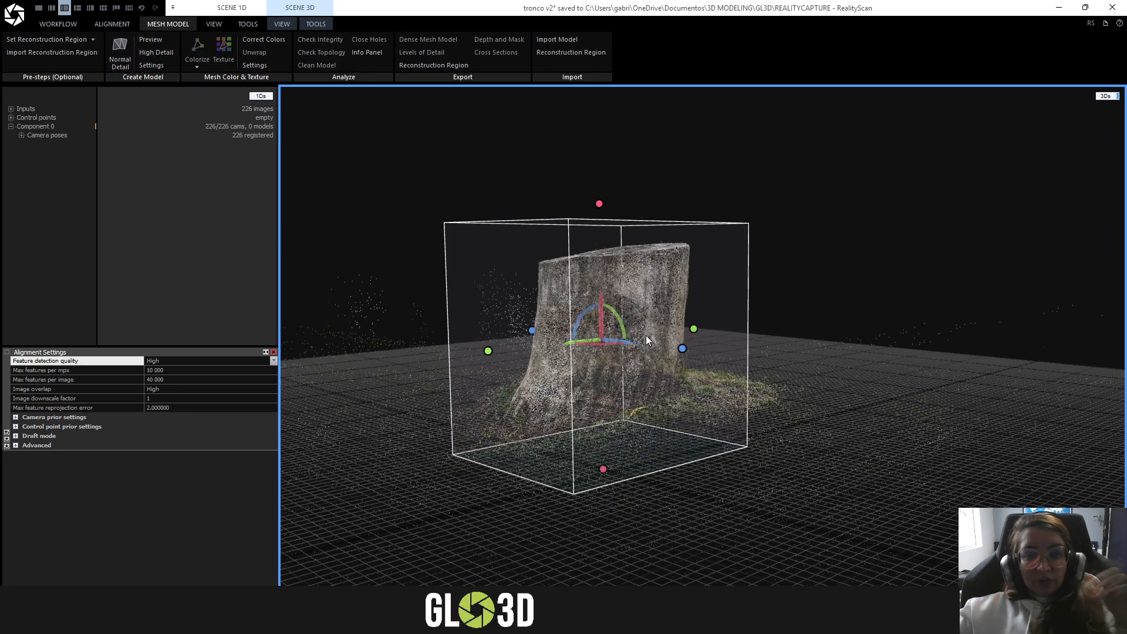
pyautogui.moveTo(756, 328); pyautogui.dragTo(436, 323)
pyautogui.moveTo(554, 308); pyautogui.dragTo(715, 351)
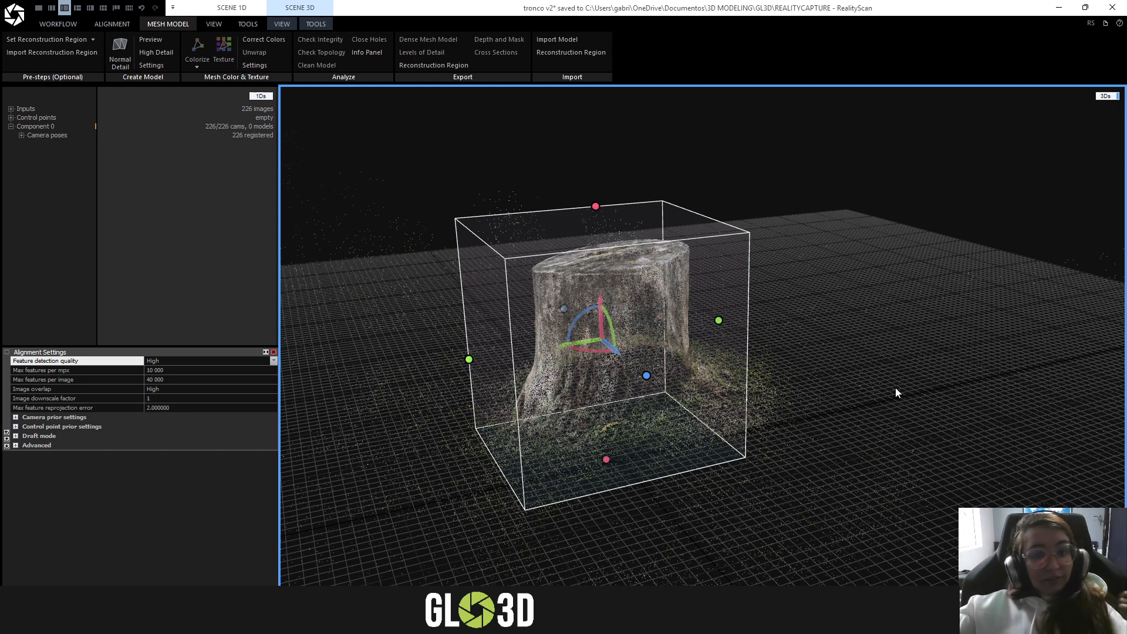
pyautogui.moveTo(896, 388); pyautogui.dragTo(883, 364)
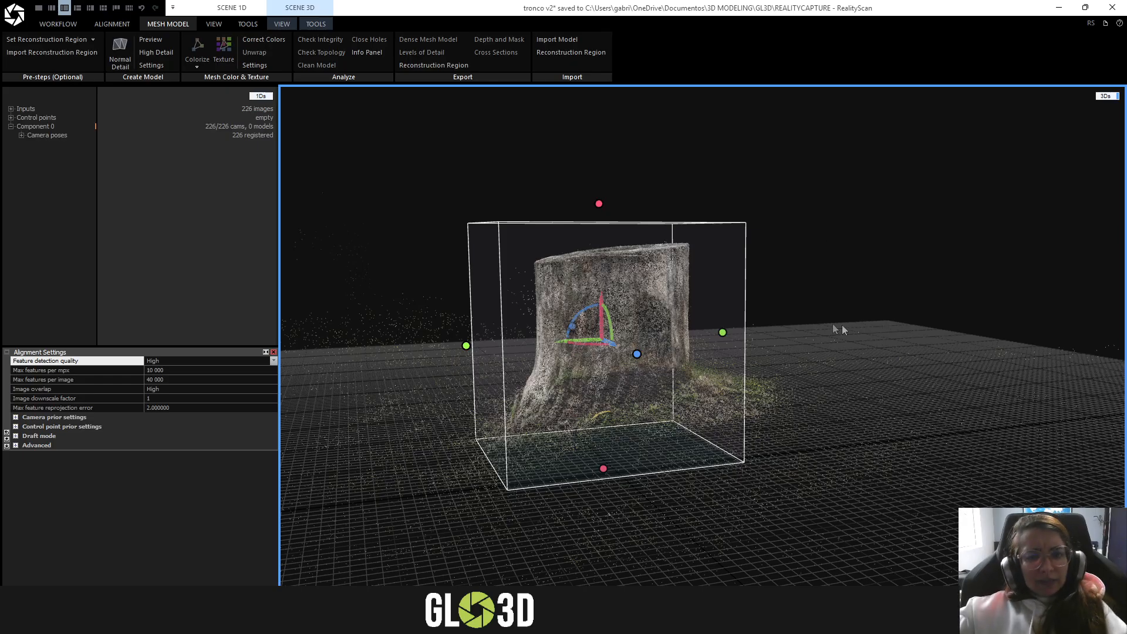
pyautogui.moveTo(779, 350); pyautogui.dragTo(863, 348, button='right')
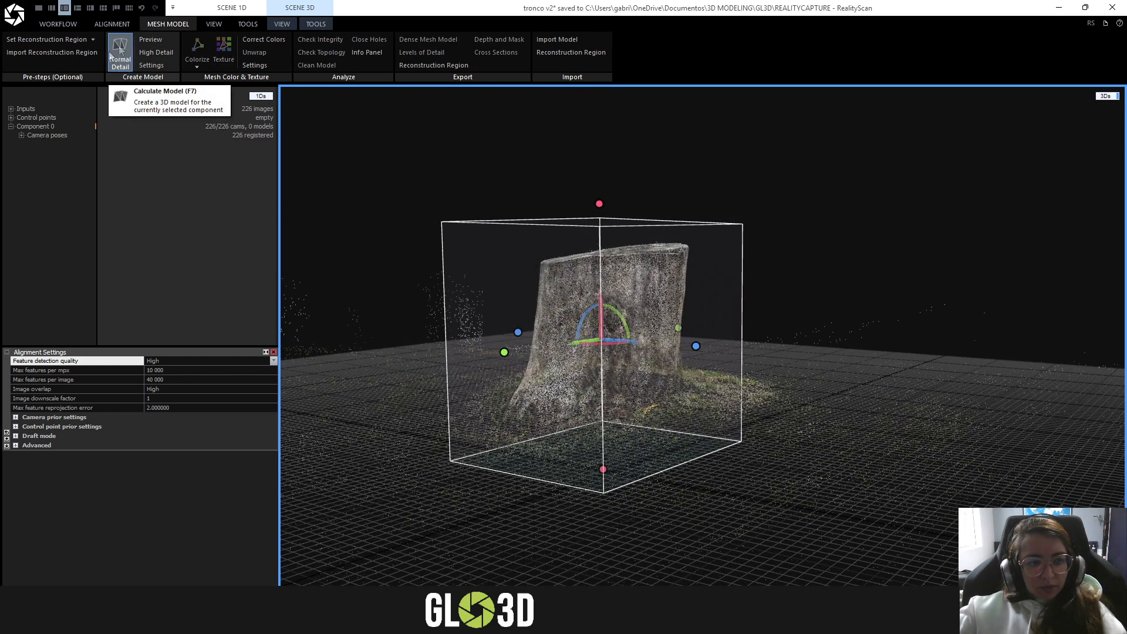
pyautogui.moveTo(751, 358)
pyautogui.mouseDown(button='right')
pyautogui.moveTo(724, 344)
pyautogui.moveTo(734, 346)
pyautogui.mouseUp(button='right')
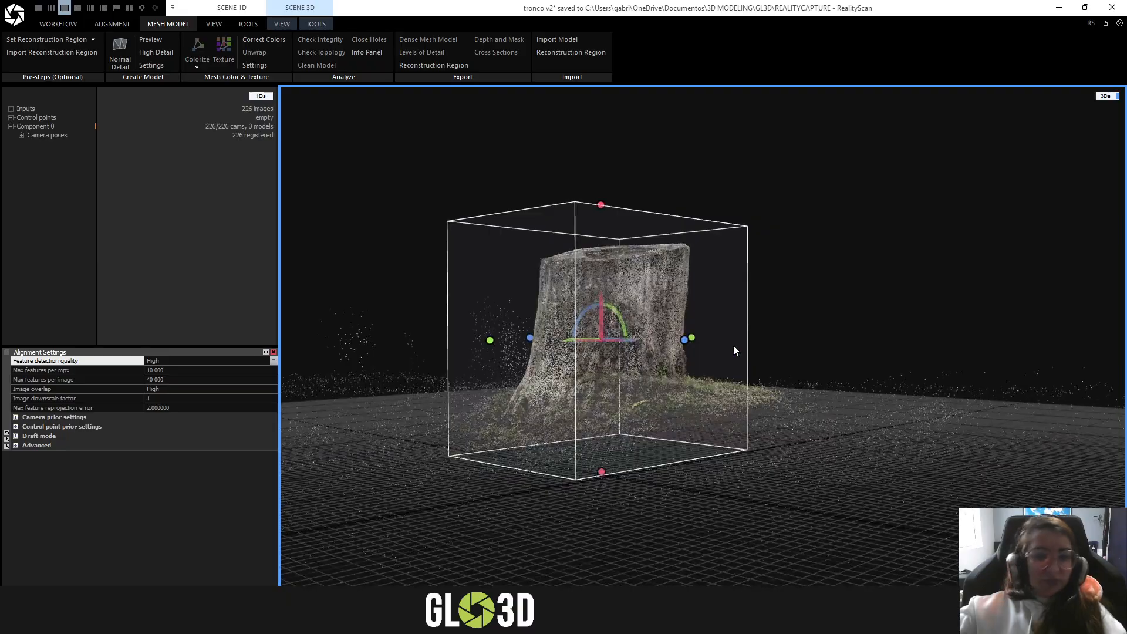
pyautogui.click(154, 67)
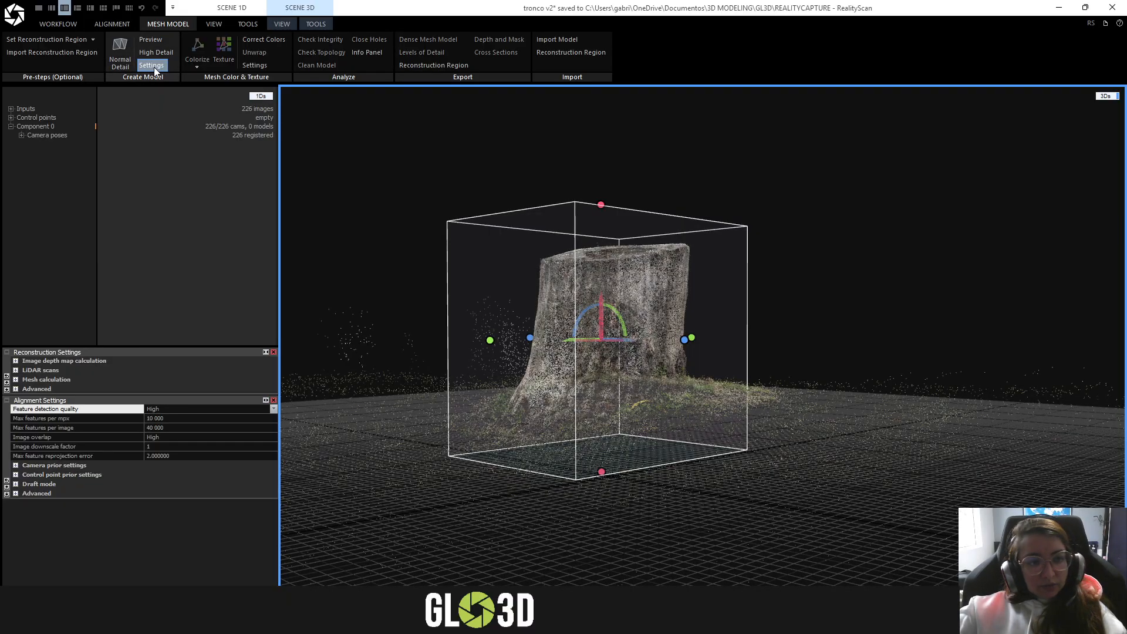
pyautogui.click(112, 23)
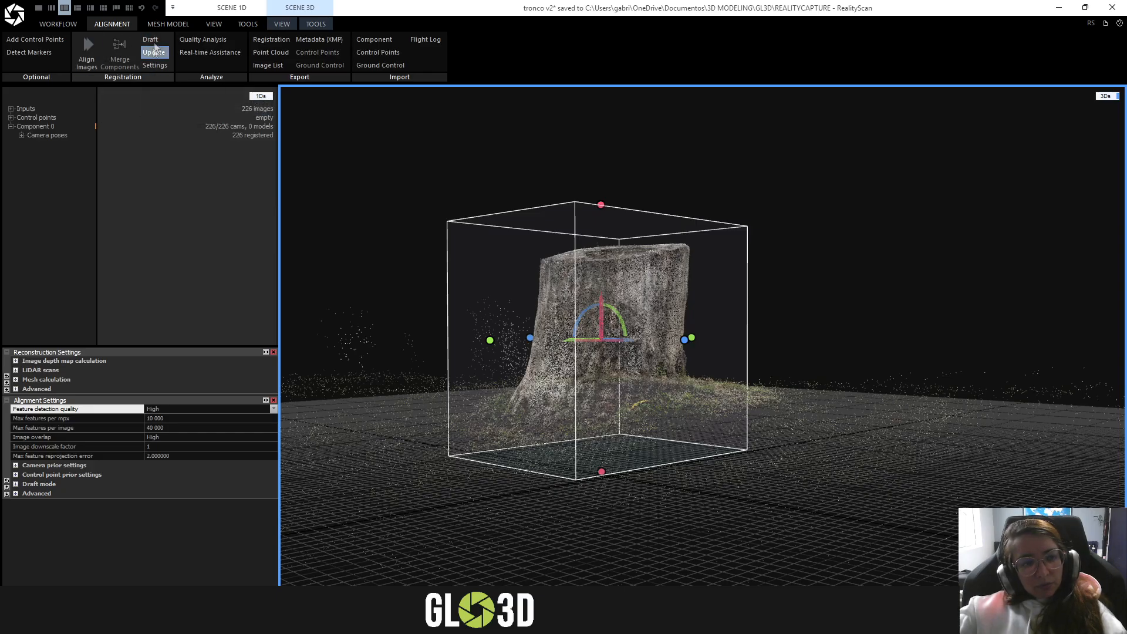
pyautogui.click(167, 24)
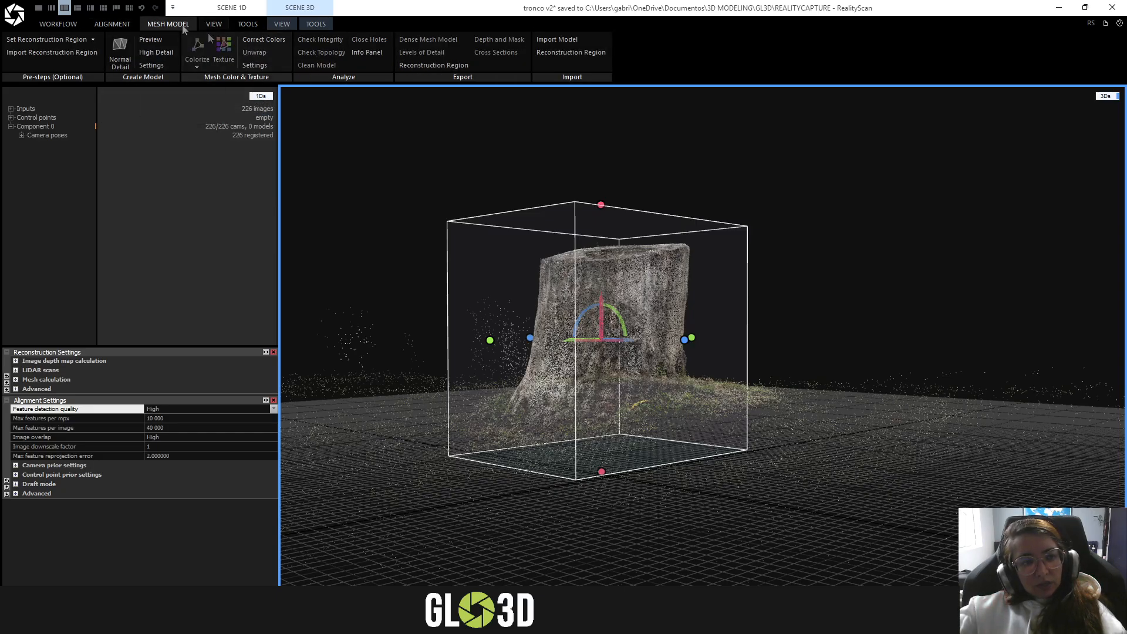
pyautogui.click(110, 22)
pyautogui.click(167, 22)
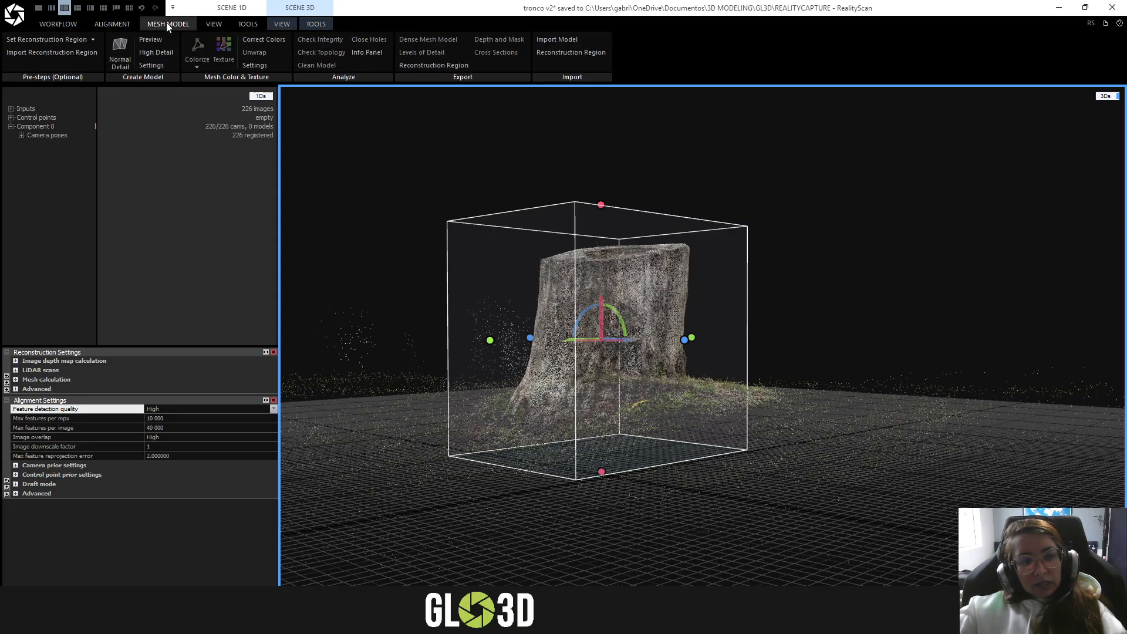
pyautogui.click(111, 24)
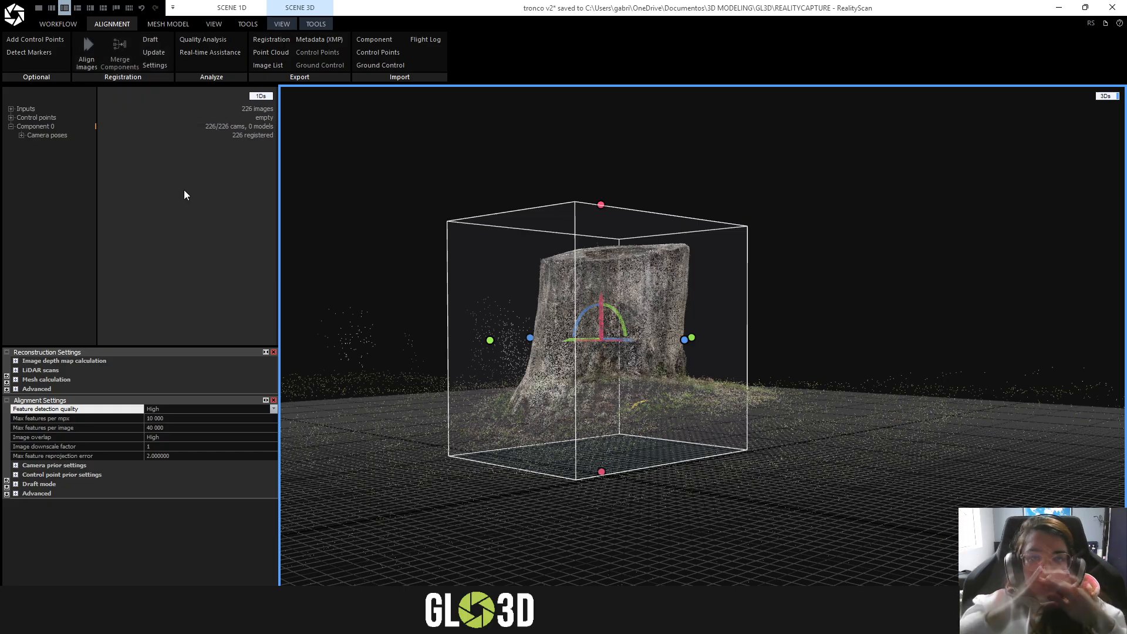
pyautogui.click(163, 23)
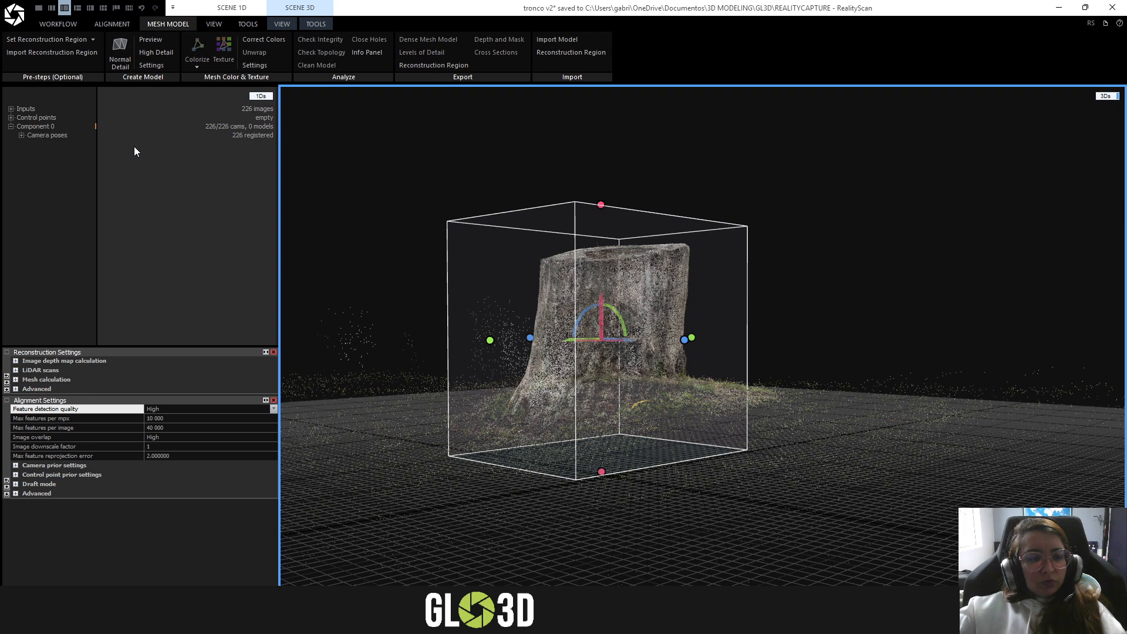
pyautogui.moveTo(773, 315); pyautogui.dragTo(734, 306)
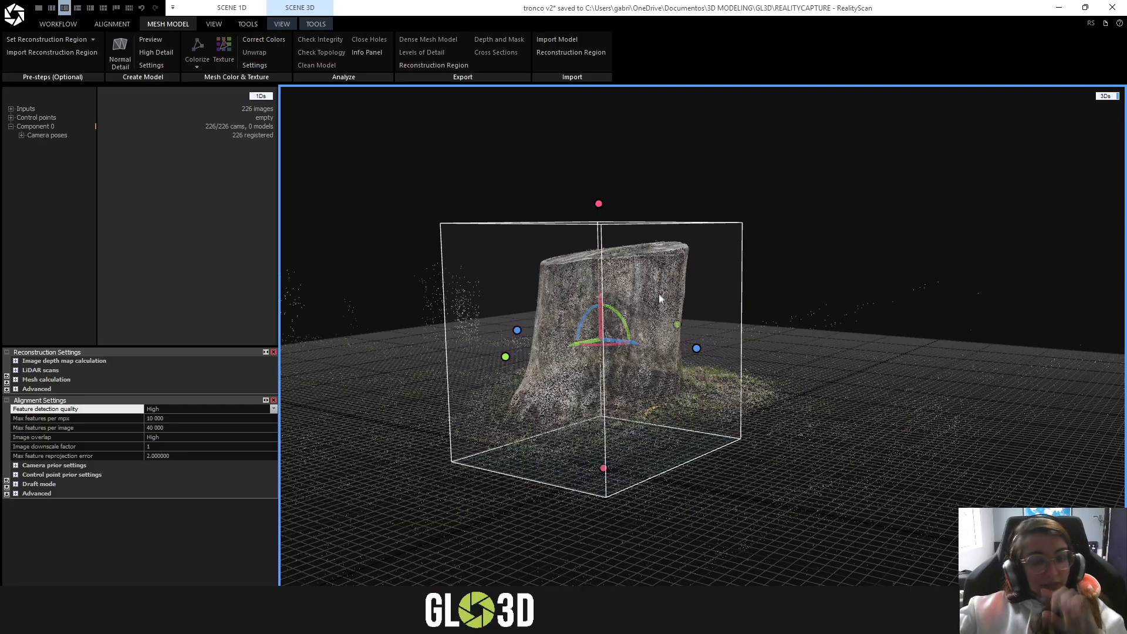
# - Check the advanced reconstruction settings and calculate the stump's mesh model in Normal Detail
pyautogui.moveTo(917, 397); pyautogui.dragTo(774, 416)
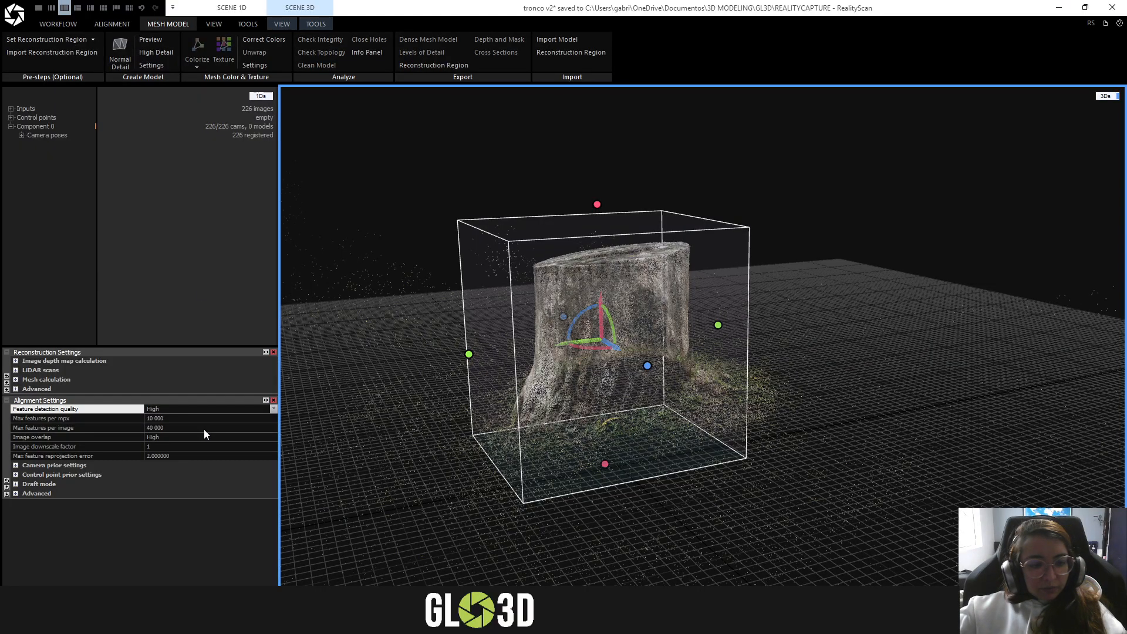
pyautogui.click(15, 388)
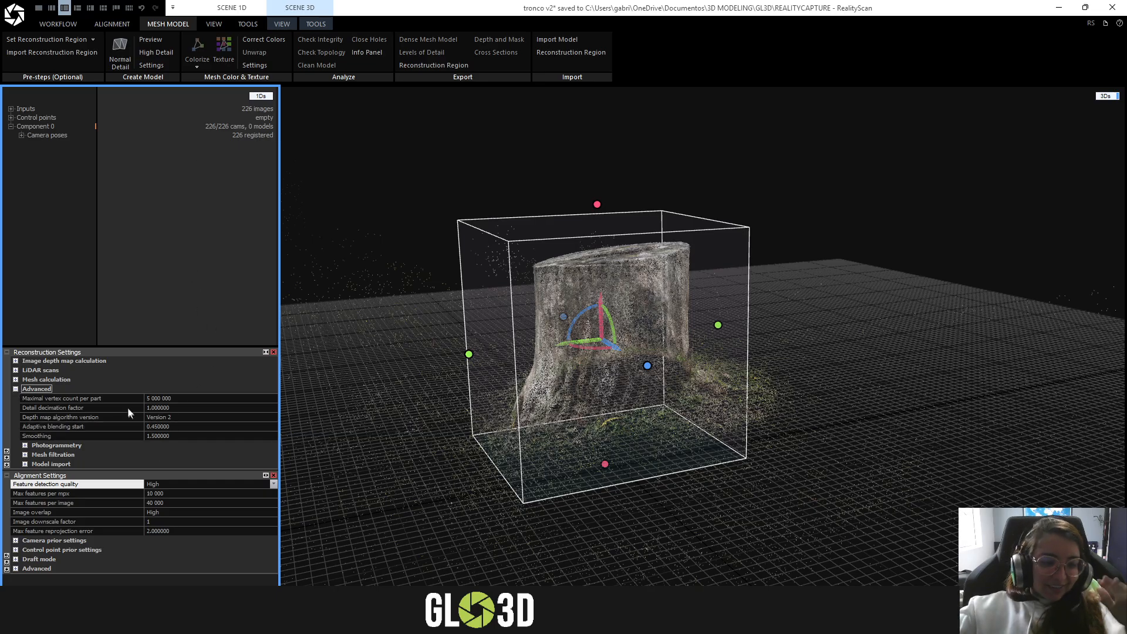
pyautogui.click(15, 388)
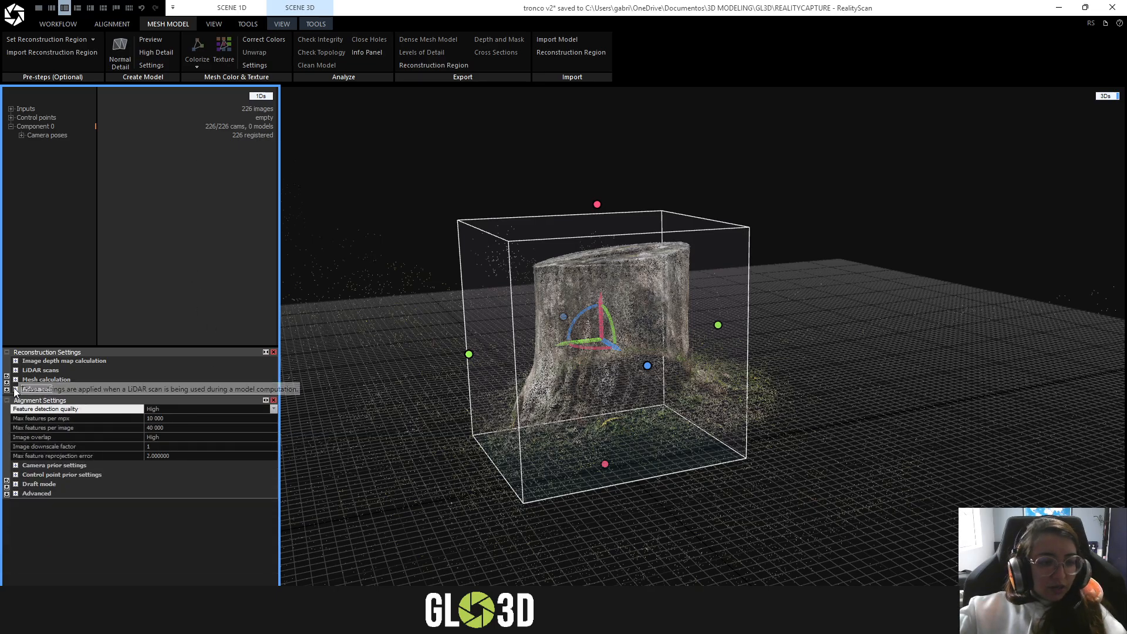
pyautogui.moveTo(827, 349); pyautogui.dragTo(770, 316)
pyautogui.click(121, 54)
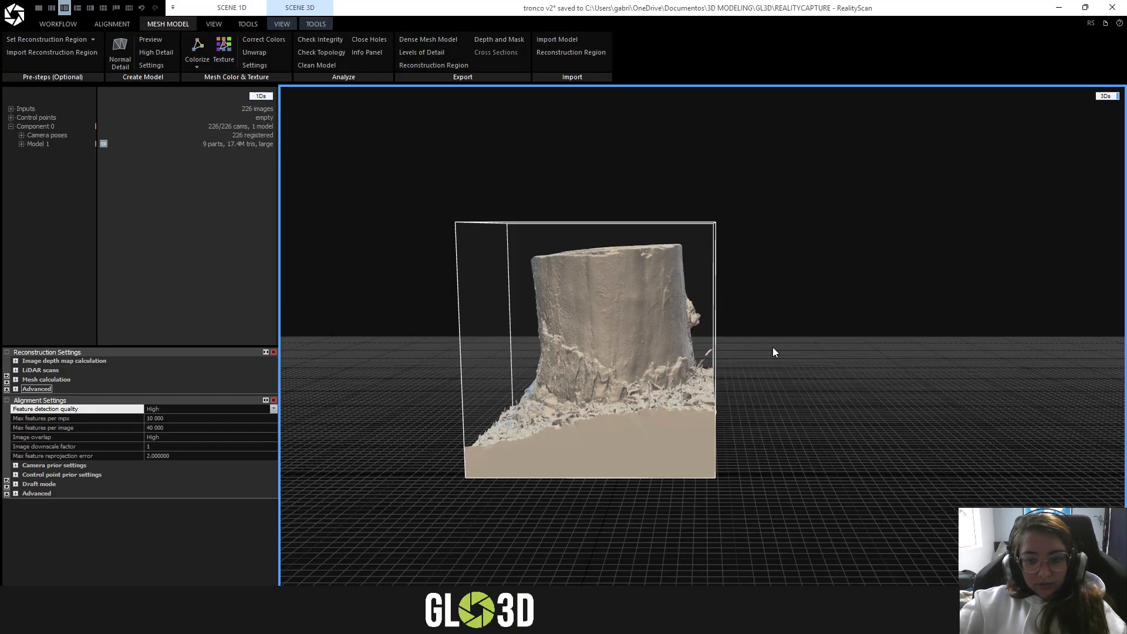
# - Inspect the calculated stump mesh from several angles and examine the surface detail of the bark up close
pyautogui.moveTo(772, 351); pyautogui.dragTo(595, 225)
pyautogui.moveTo(637, 337); pyautogui.dragTo(879, 312)
pyautogui.scroll(6, 660, 315)
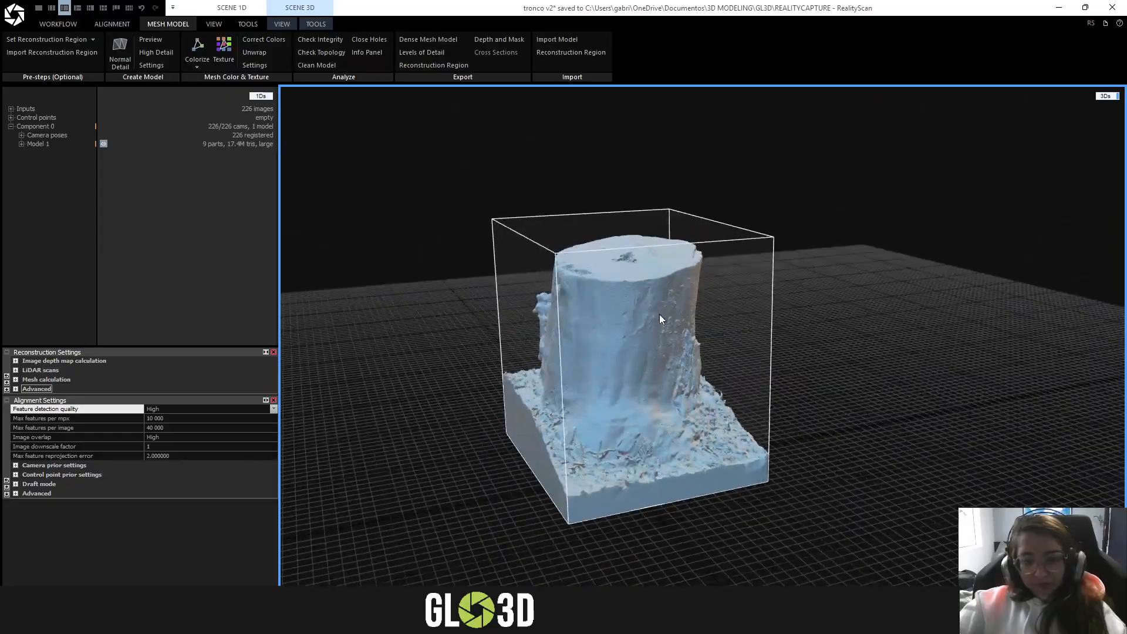
pyautogui.scroll(-8, 622, 318)
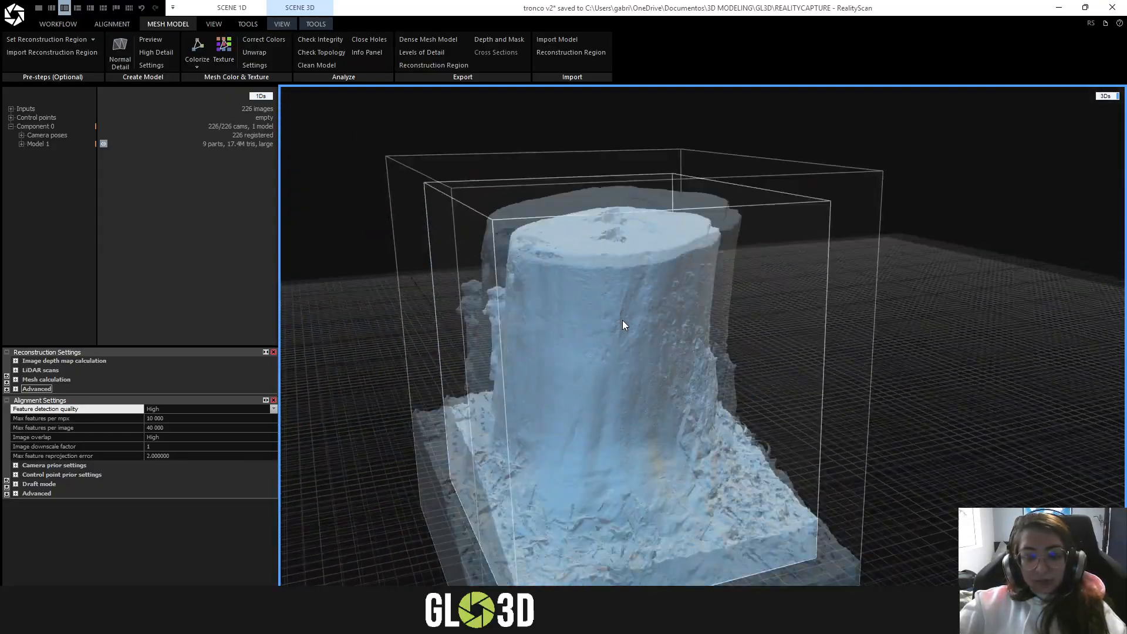
pyautogui.scroll(-3, 623, 319)
pyautogui.moveTo(622, 320); pyautogui.dragTo(526, 312)
# - View the stump mesh in the Vertices render mode, check its surface up close, and return to the Solid mode
pyautogui.click(316, 26)
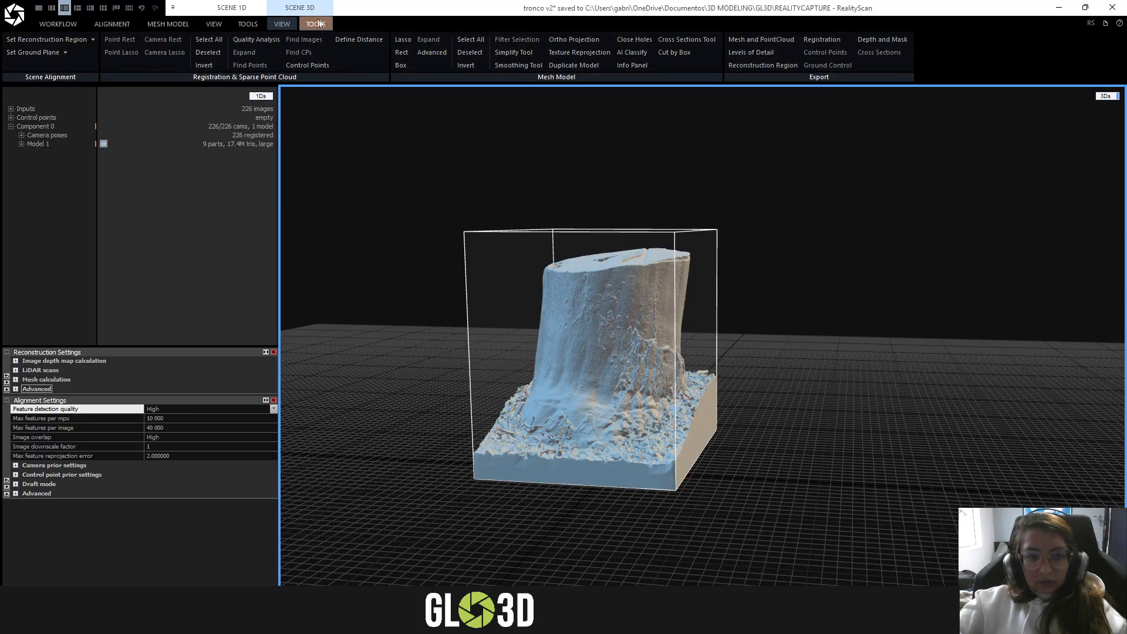
pyautogui.click(282, 24)
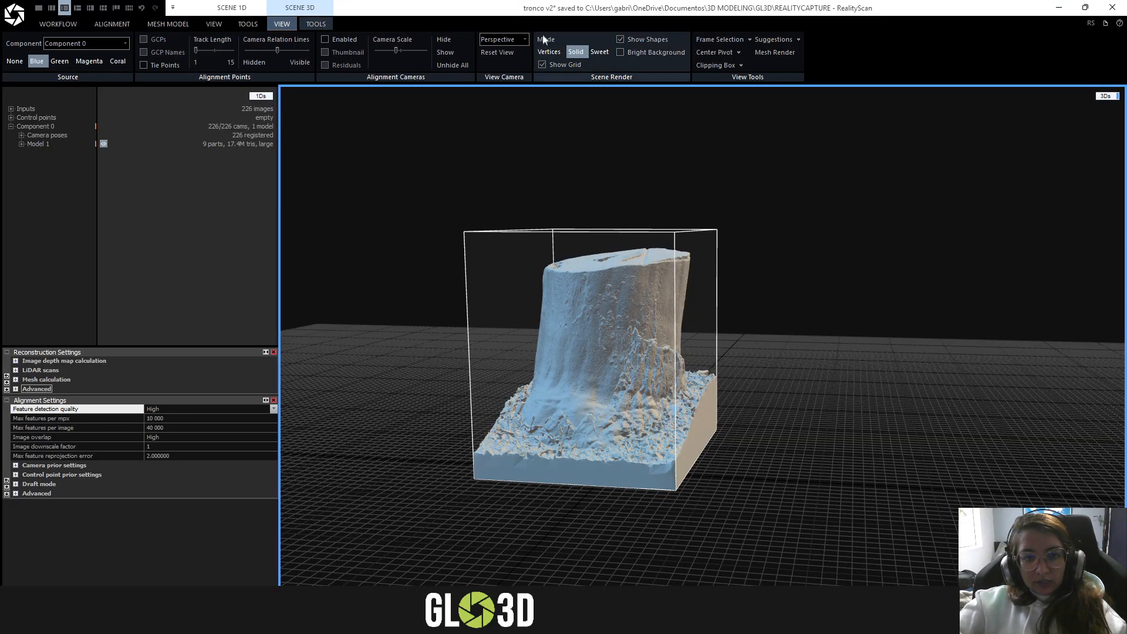
pyautogui.click(581, 68)
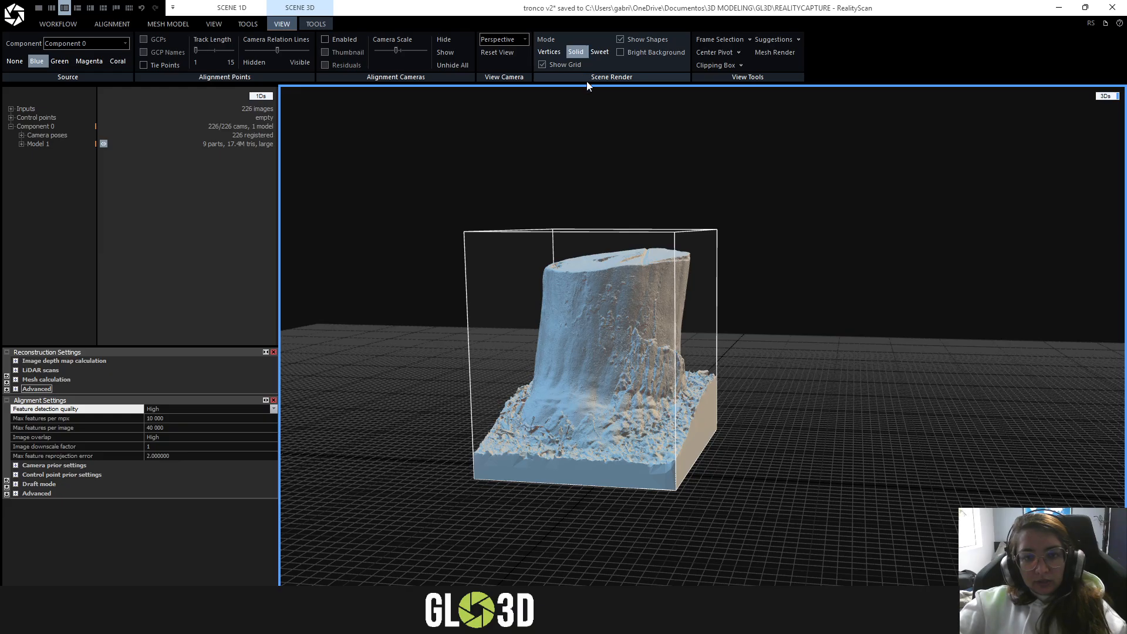
pyautogui.click(549, 54)
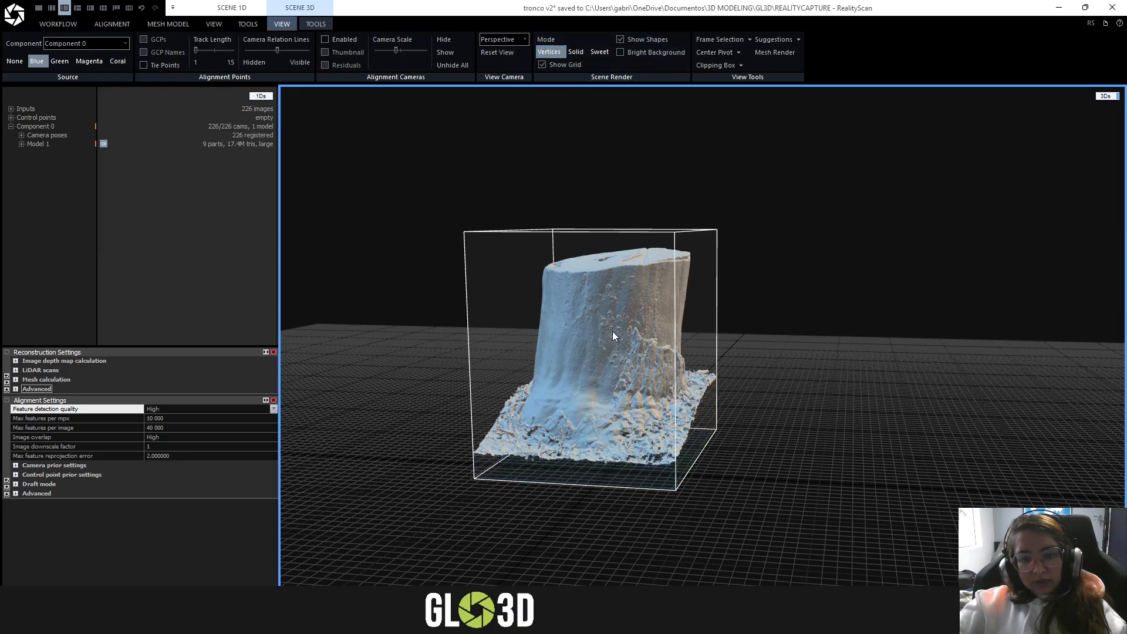
pyautogui.scroll(2, 611, 331)
pyautogui.scroll(8, 612, 331)
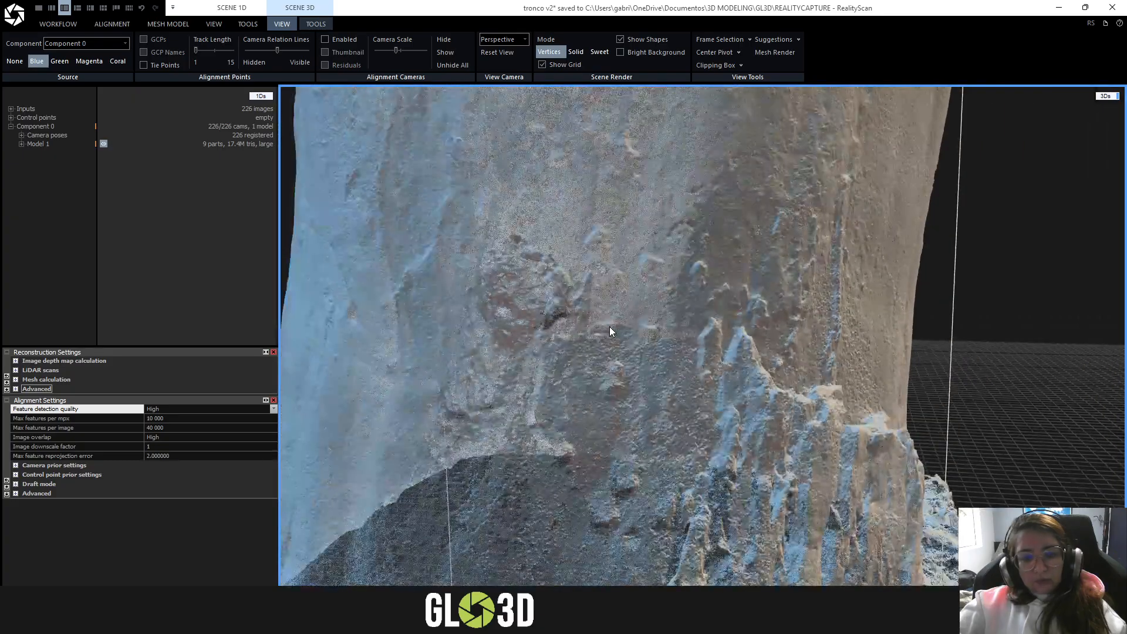
pyautogui.scroll(-10, 610, 332)
pyautogui.click(576, 52)
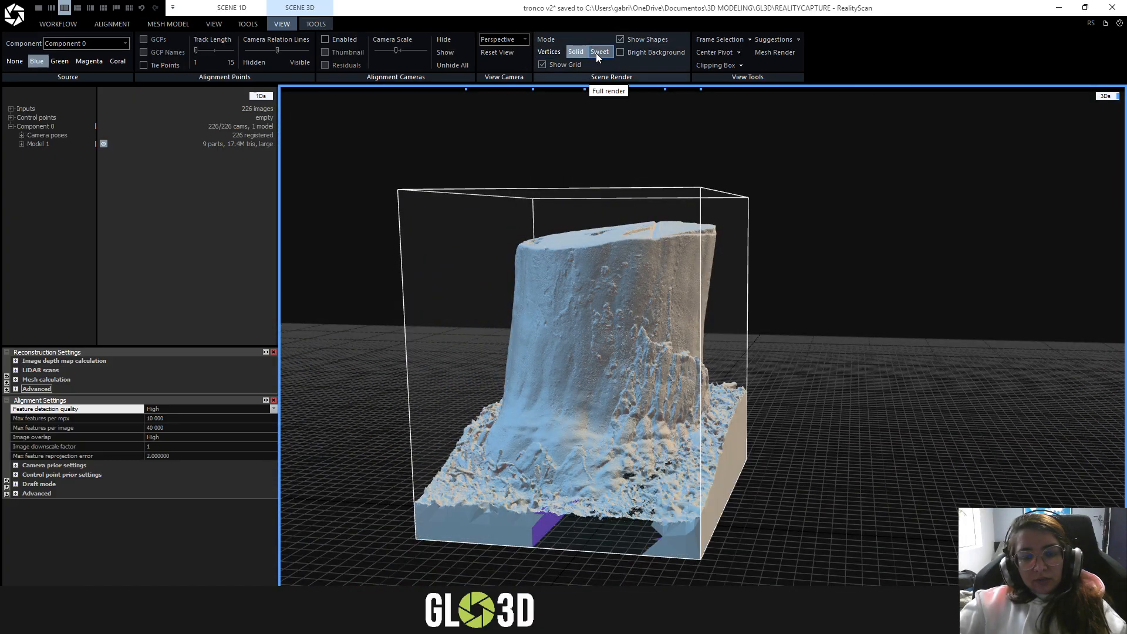
# - Examine the solid stump mesh from all sides, including the cut top, the bark and the surrounding ground
pyautogui.moveTo(636, 301); pyautogui.dragTo(620, 375)
pyautogui.moveTo(620, 375); pyautogui.dragTo(330, 179, button='right')
pyautogui.scroll(4, 619, 350)
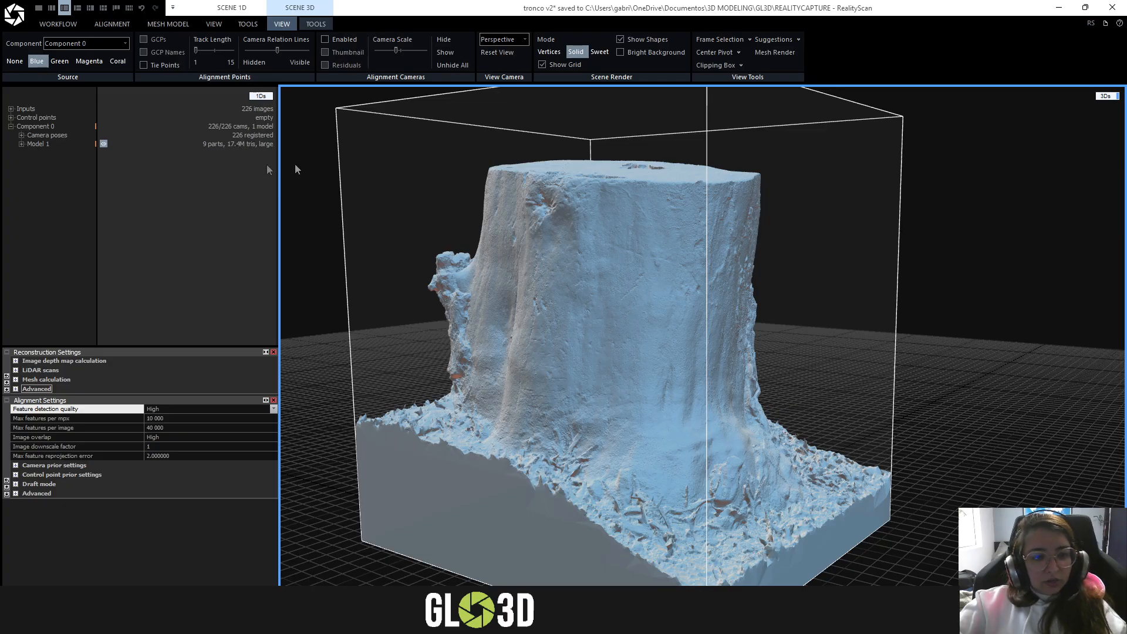
pyautogui.moveTo(573, 317); pyautogui.dragTo(625, 232, button='right')
pyautogui.moveTo(625, 232)
pyautogui.mouseDown()
pyautogui.moveTo(582, 257)
pyautogui.moveTo(599, 297)
pyautogui.moveTo(584, 330)
pyautogui.moveTo(550, 242)
pyautogui.moveTo(619, 238)
pyautogui.mouseUp()
pyautogui.scroll(4, 638, 298)
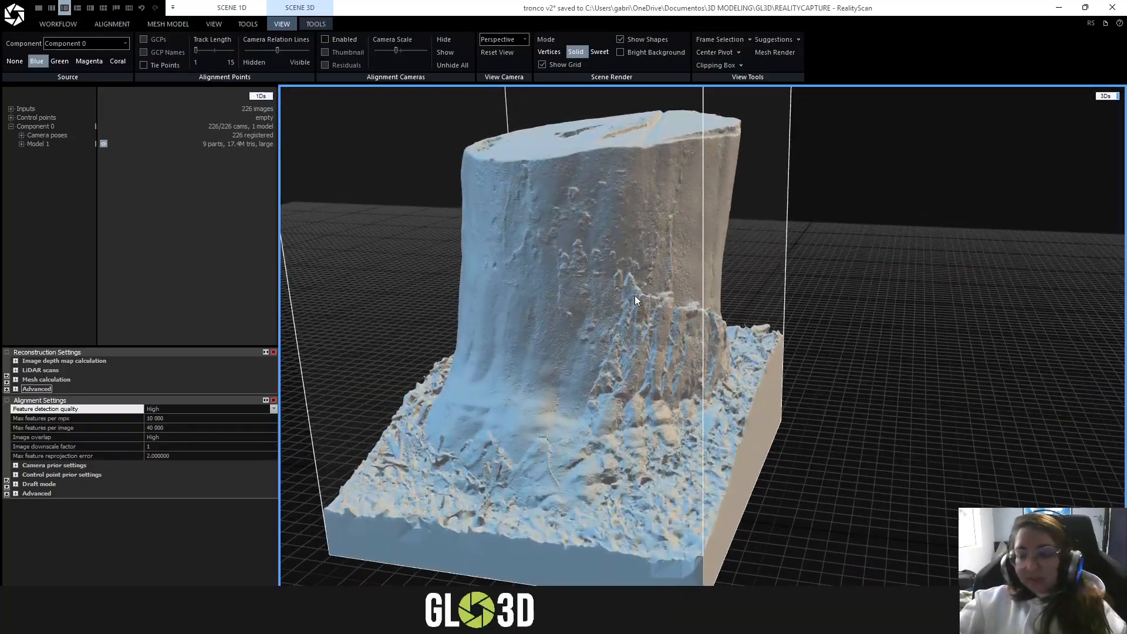
pyautogui.moveTo(636, 295); pyautogui.dragTo(679, 282)
pyautogui.scroll(-3, 661, 292)
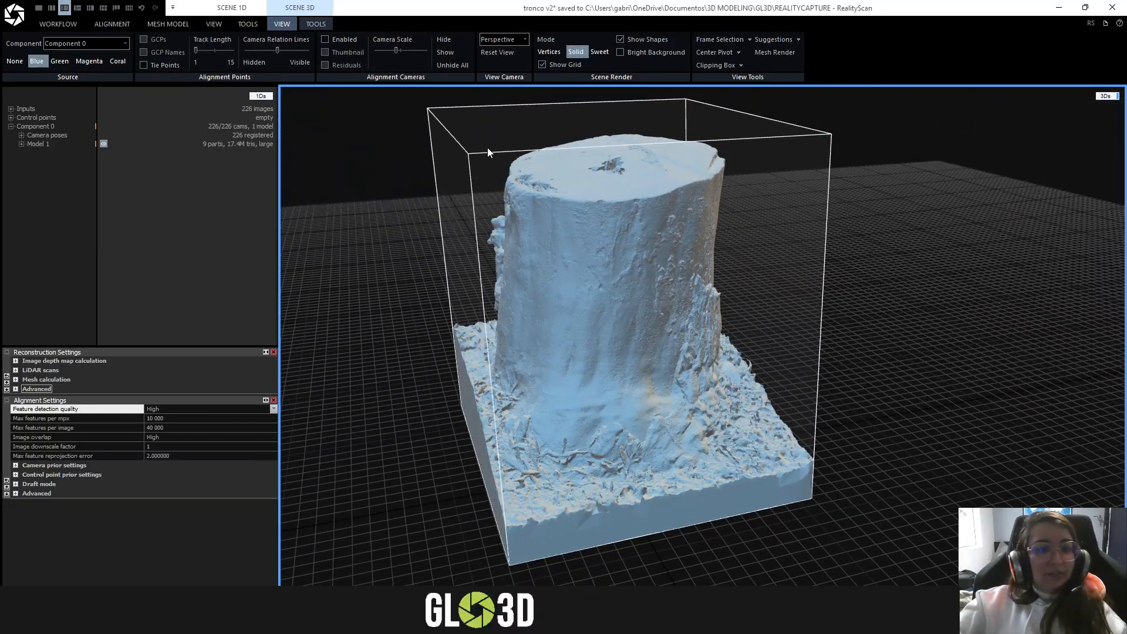
# - Display the alignment cameras around the stump and increase their camera scale
pyautogui.click(336, 40)
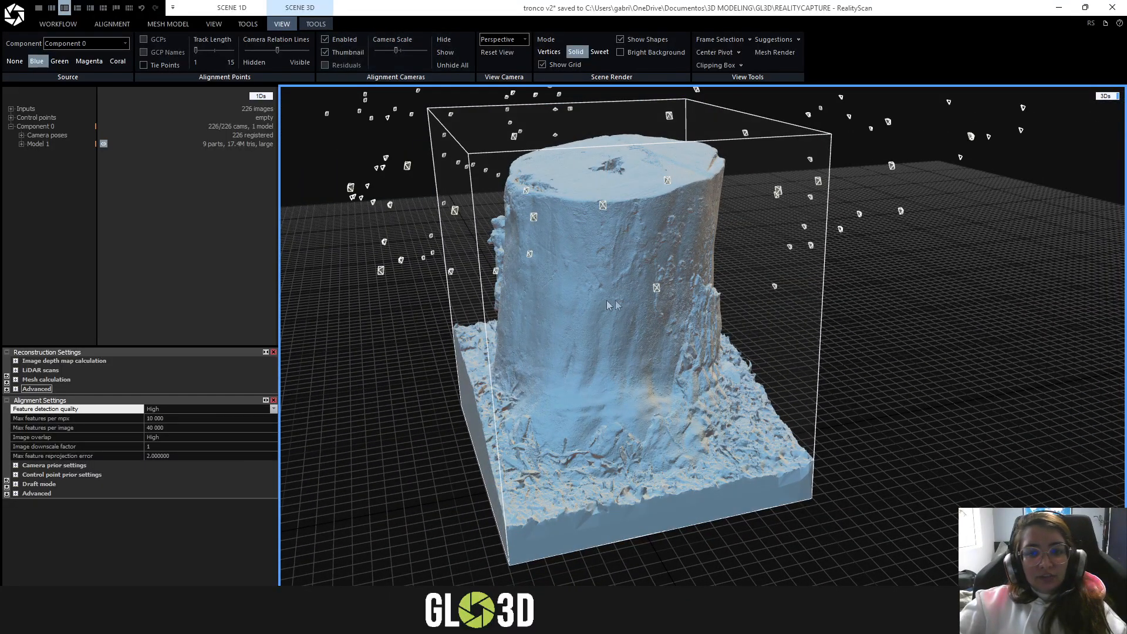
pyautogui.scroll(-3, 613, 302)
pyautogui.moveTo(742, 358)
pyautogui.mouseDown()
pyautogui.moveTo(651, 329)
pyautogui.moveTo(637, 359)
pyautogui.moveTo(755, 379)
pyautogui.moveTo(750, 352)
pyautogui.mouseUp()
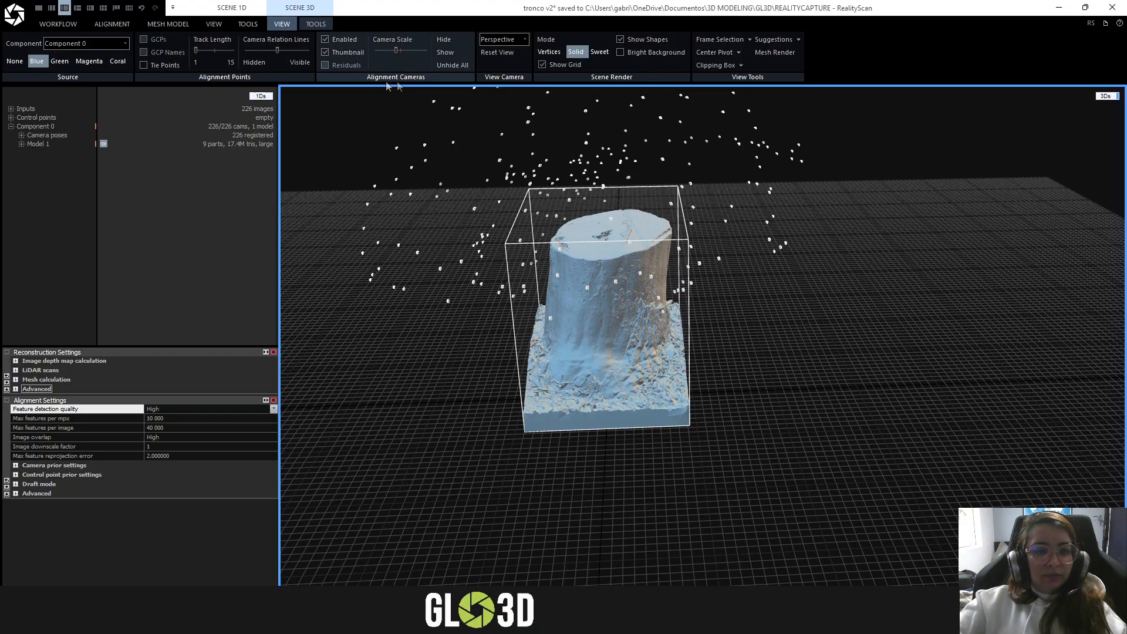
pyautogui.scroll(-3, 605, 252)
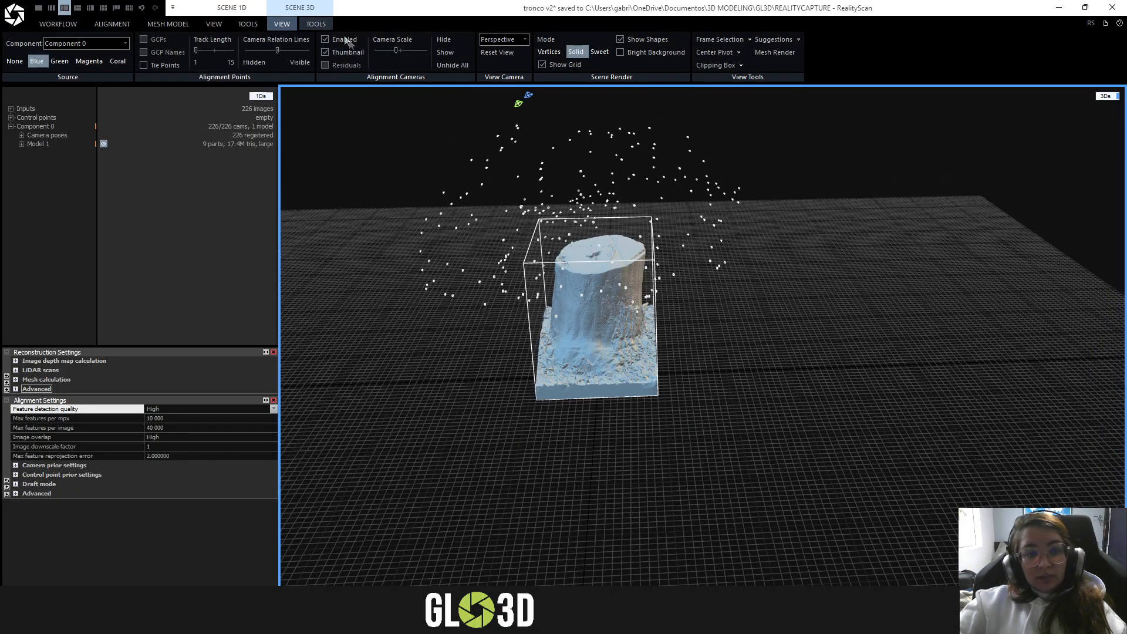
pyautogui.moveTo(397, 51); pyautogui.dragTo(414, 55)
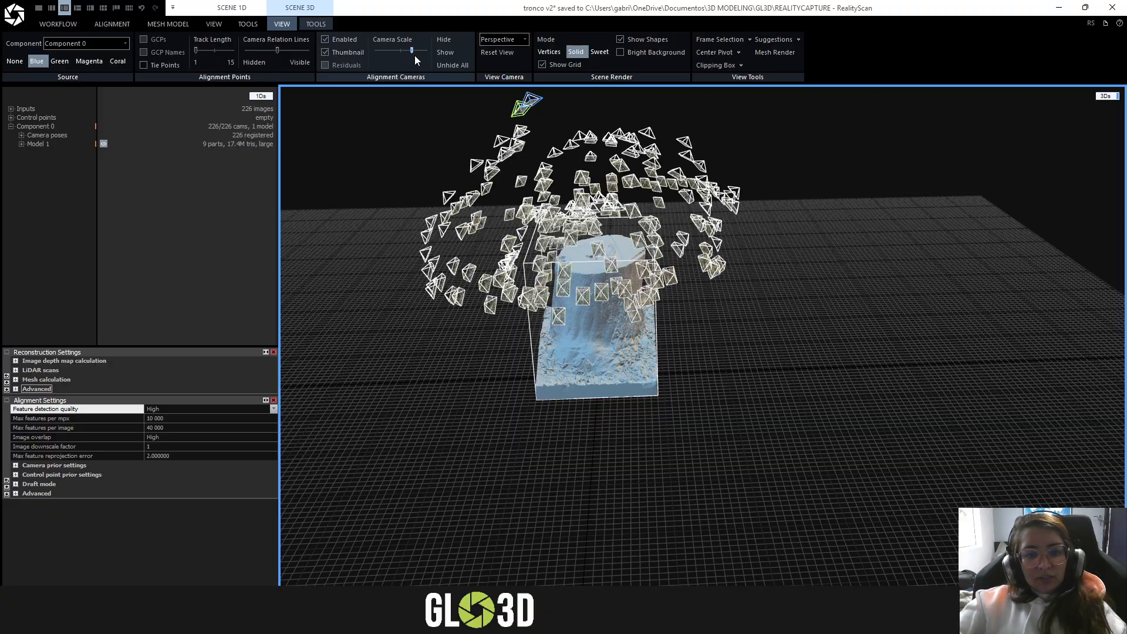
# - Examine how the camera positions are distributed around the stump, and hide the cameras
pyautogui.scroll(3, 574, 230)
pyautogui.scroll(1, 574, 231)
pyautogui.moveTo(574, 232); pyautogui.dragTo(893, 232)
pyautogui.scroll(-5, 893, 232)
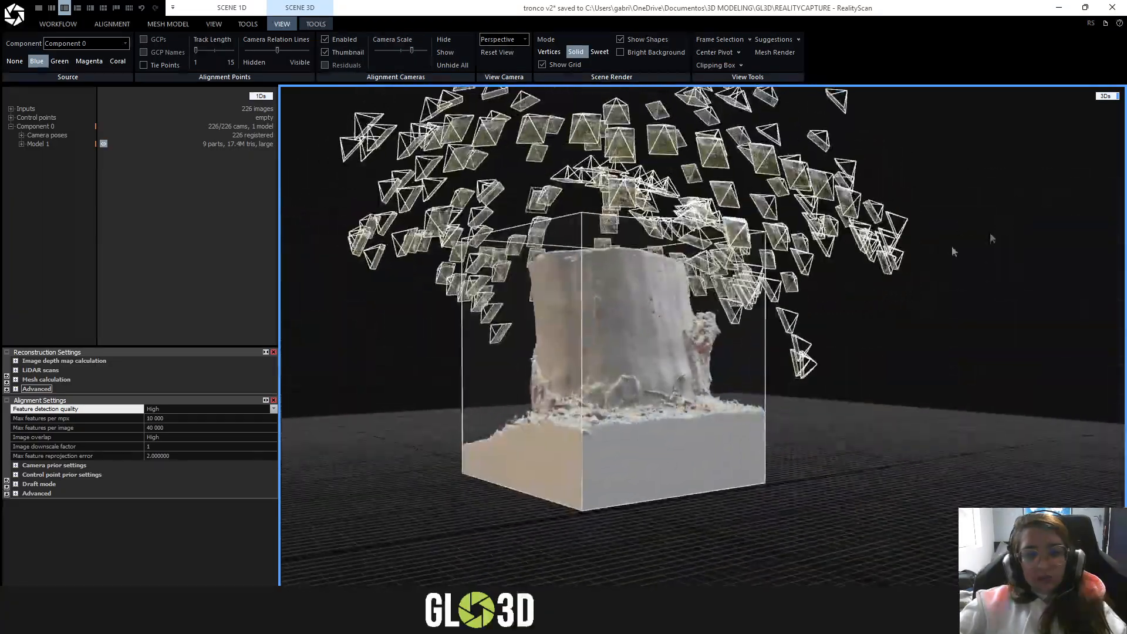
pyautogui.moveTo(611, 334); pyautogui.dragTo(271, 376)
pyautogui.scroll(5, 732, 141)
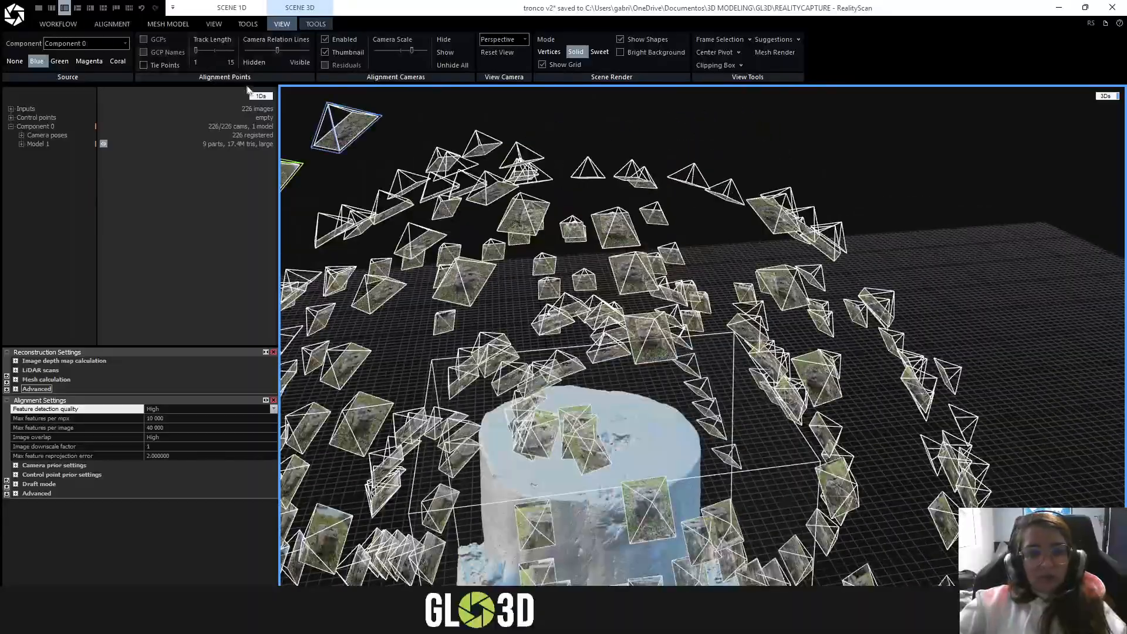
pyautogui.click(325, 40)
# - Select the calculated model under Component 0 and rename it Highpoly
pyautogui.scroll(-4, 686, 350)
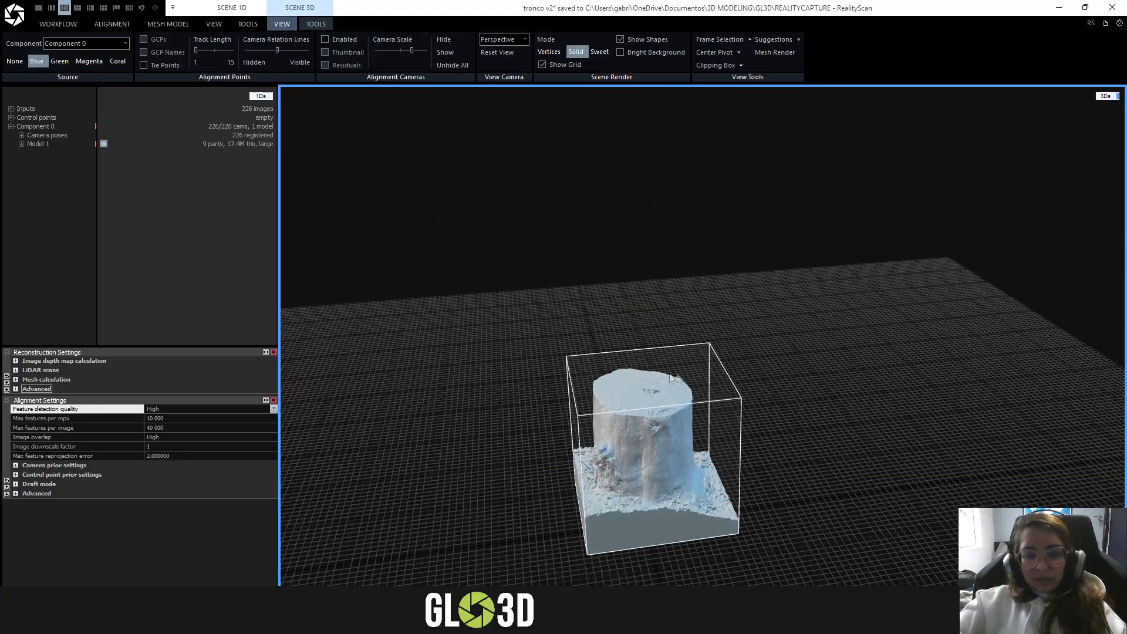
pyautogui.moveTo(686, 352); pyautogui.dragTo(734, 470)
pyautogui.scroll(3, 733, 473)
pyautogui.moveTo(660, 501); pyautogui.dragTo(620, 318)
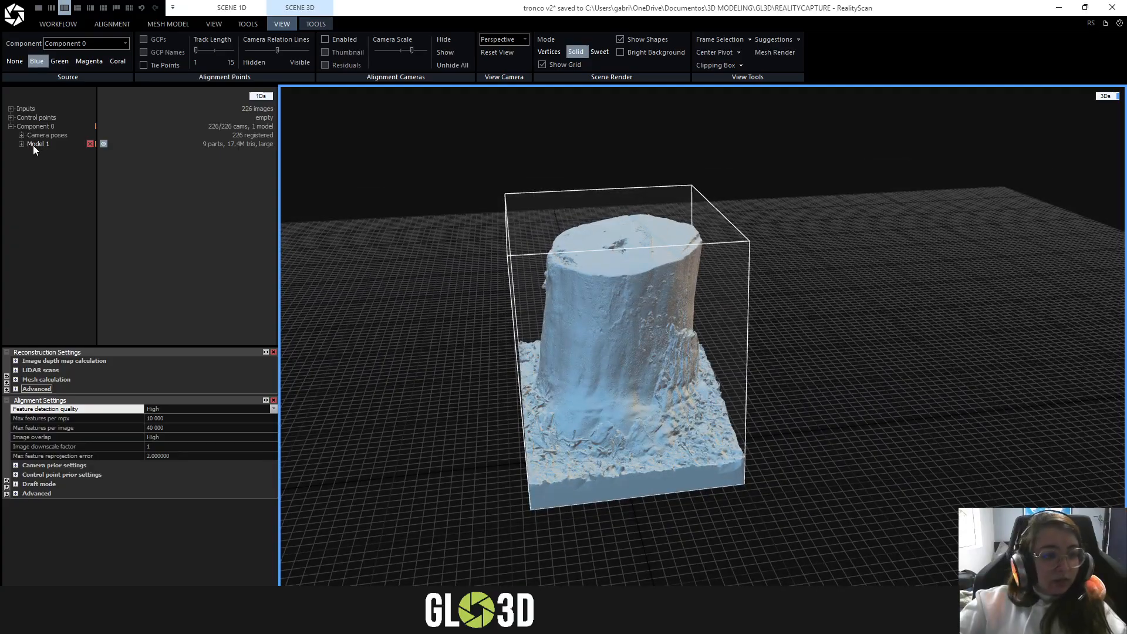
pyautogui.click(34, 145)
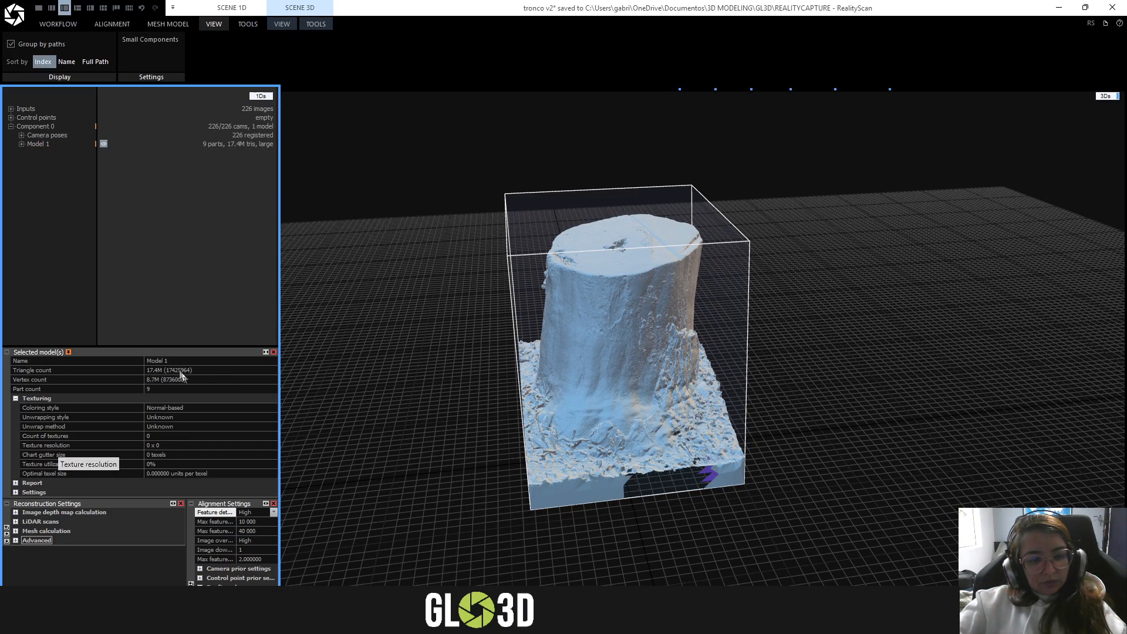
pyautogui.click(170, 361)
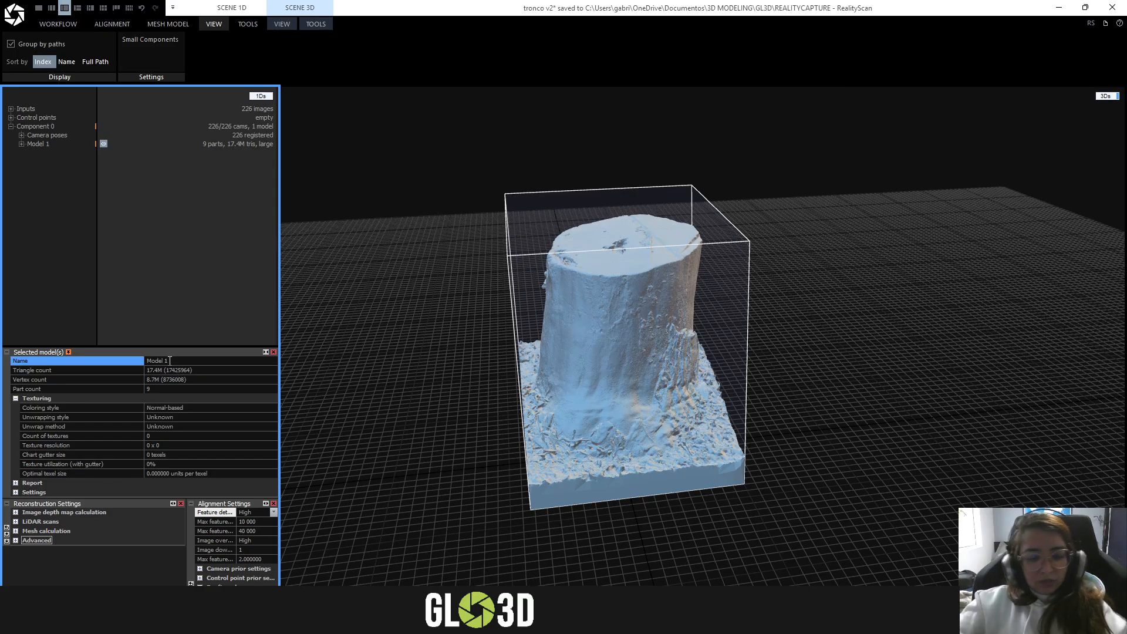
pyautogui.press('BackSpace')
pyautogui.press('BackSpace')
pyautogui.press('BackSpace')
pyautogui.press('BackSpace')
pyautogui.press('BackSpace')
pyautogui.press('BackSpace')
pyautogui.press('BackSpace')
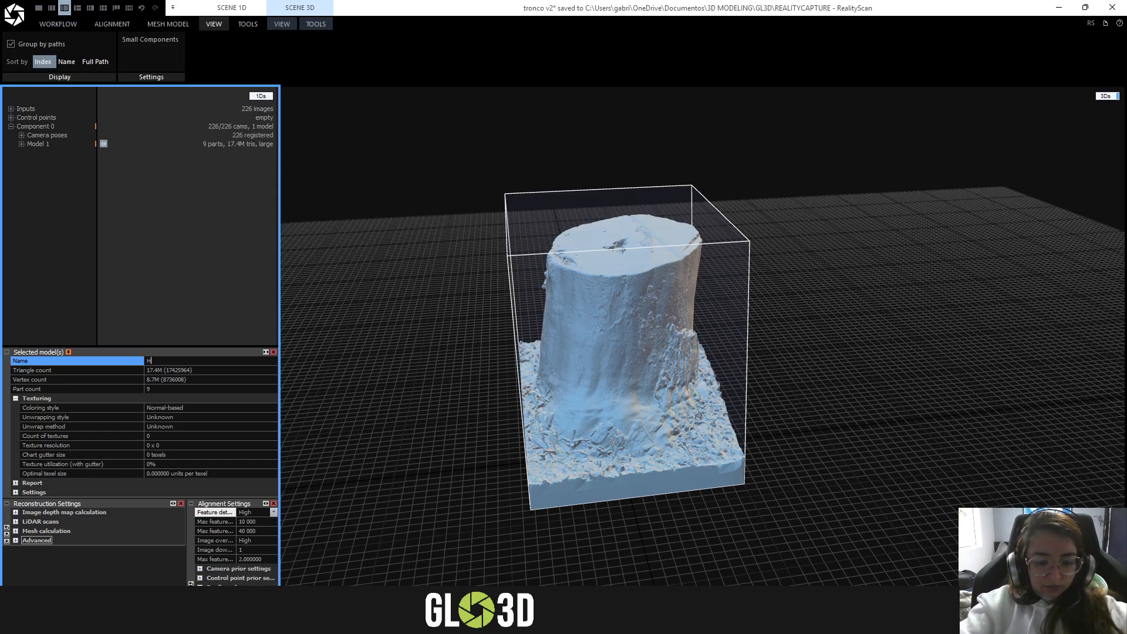
pyautogui.write('Highpoly')
pyautogui.press('Return')
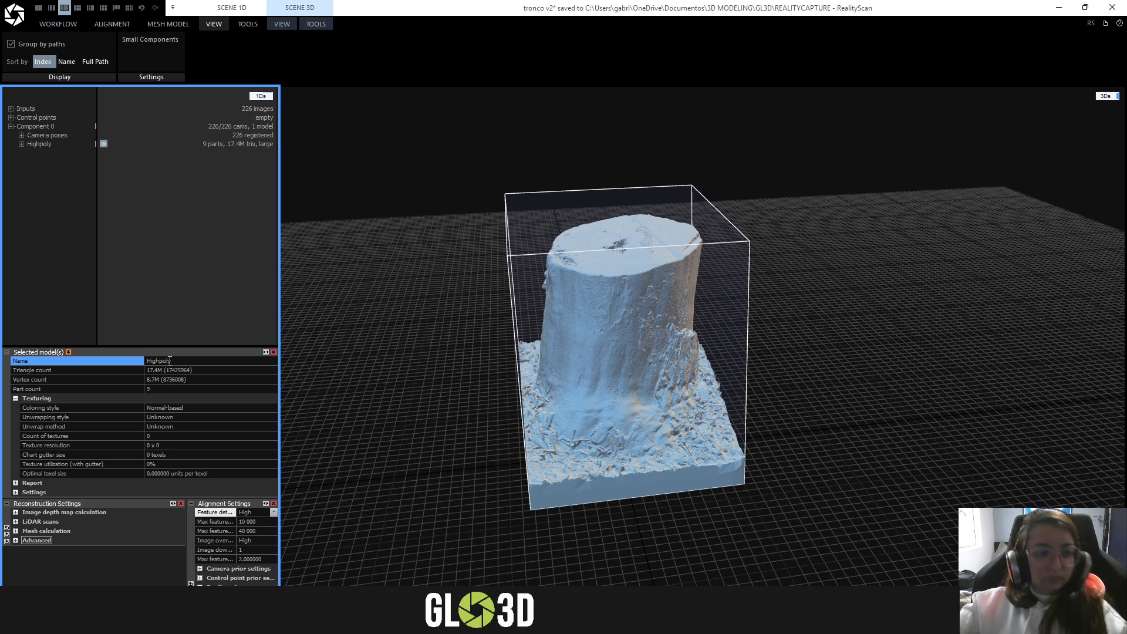
# - Save the project with the renamed stump model
pyautogui.click(715, 332)
pyautogui.moveTo(716, 333); pyautogui.dragTo(739, 394)
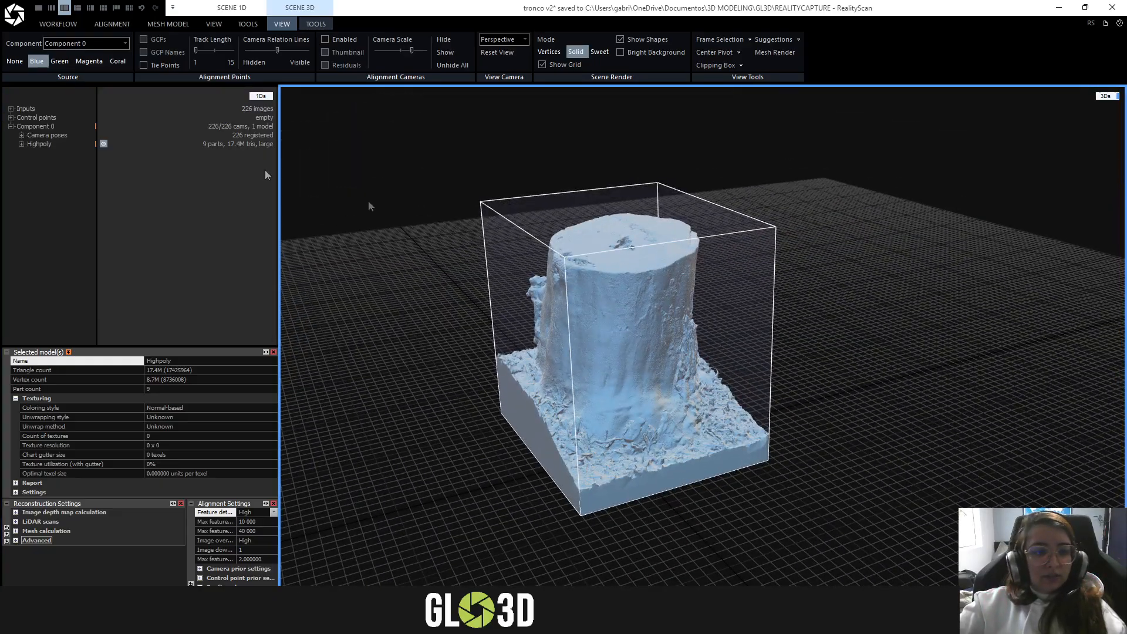
pyautogui.click(15, 17)
pyautogui.click(57, 125)
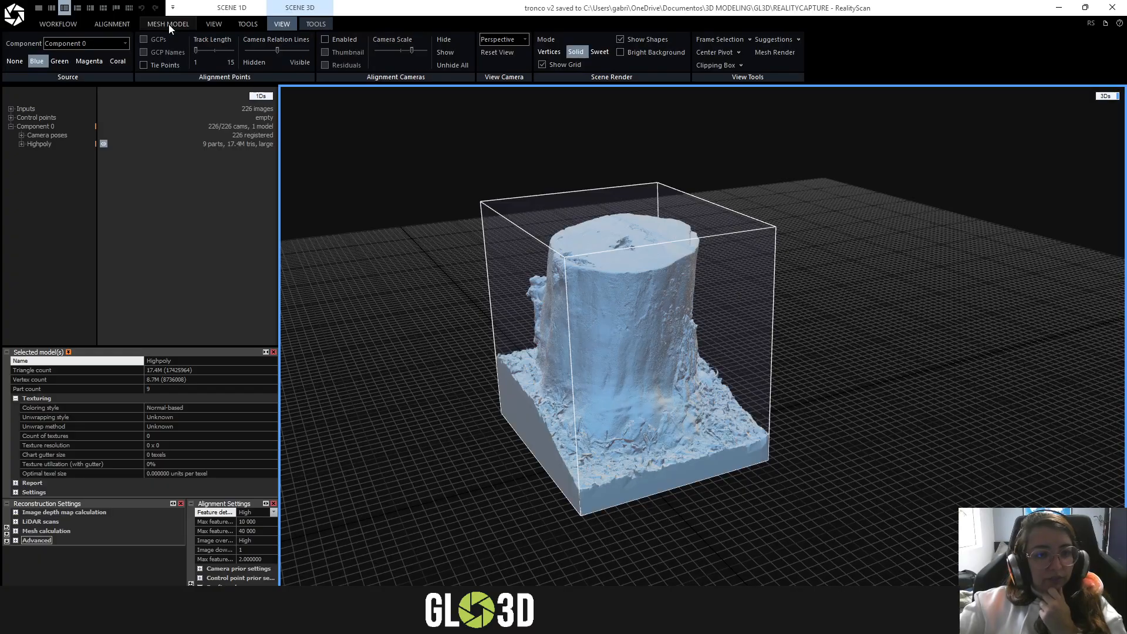
# - Look over the stump mesh and display the color and texture settings to review the default unwrap parameters
pyautogui.click(168, 23)
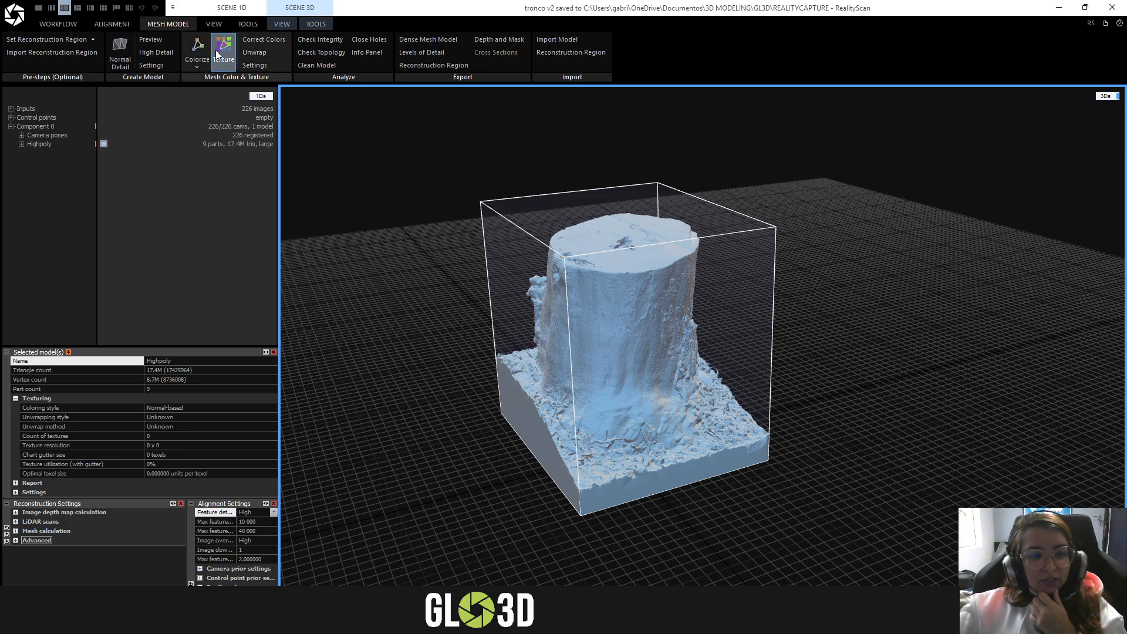
pyautogui.moveTo(720, 358); pyautogui.dragTo(516, 227)
pyautogui.scroll(2, 635, 310)
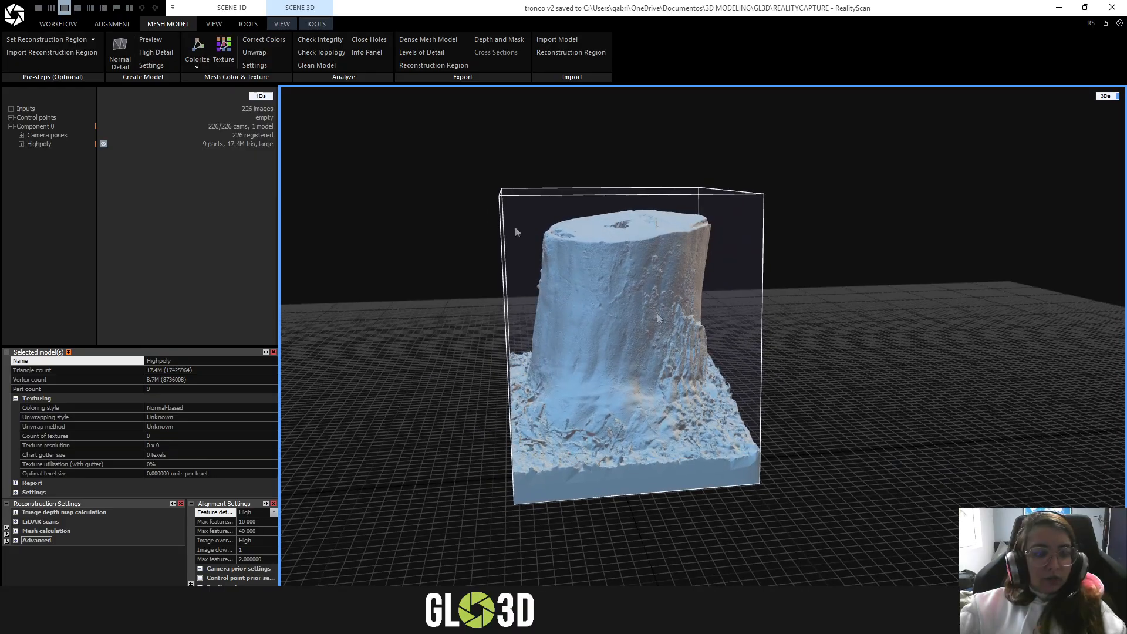
pyautogui.moveTo(561, 411); pyautogui.dragTo(617, 391)
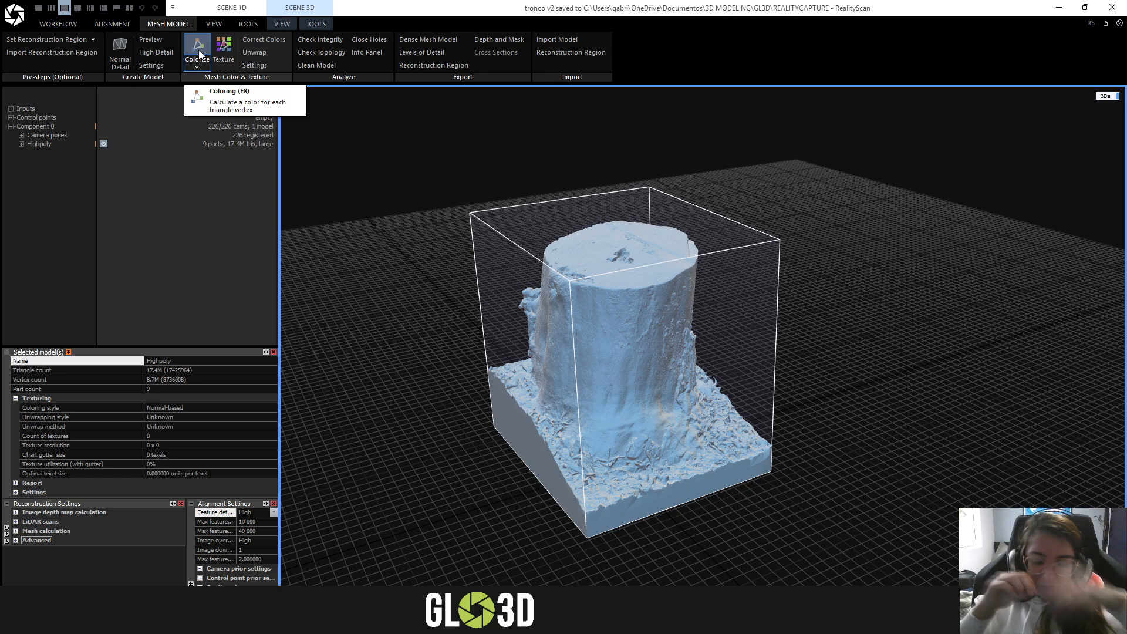
pyautogui.moveTo(647, 268); pyautogui.dragTo(756, 327)
pyautogui.scroll(2, 756, 326)
pyautogui.scroll(-1, 756, 326)
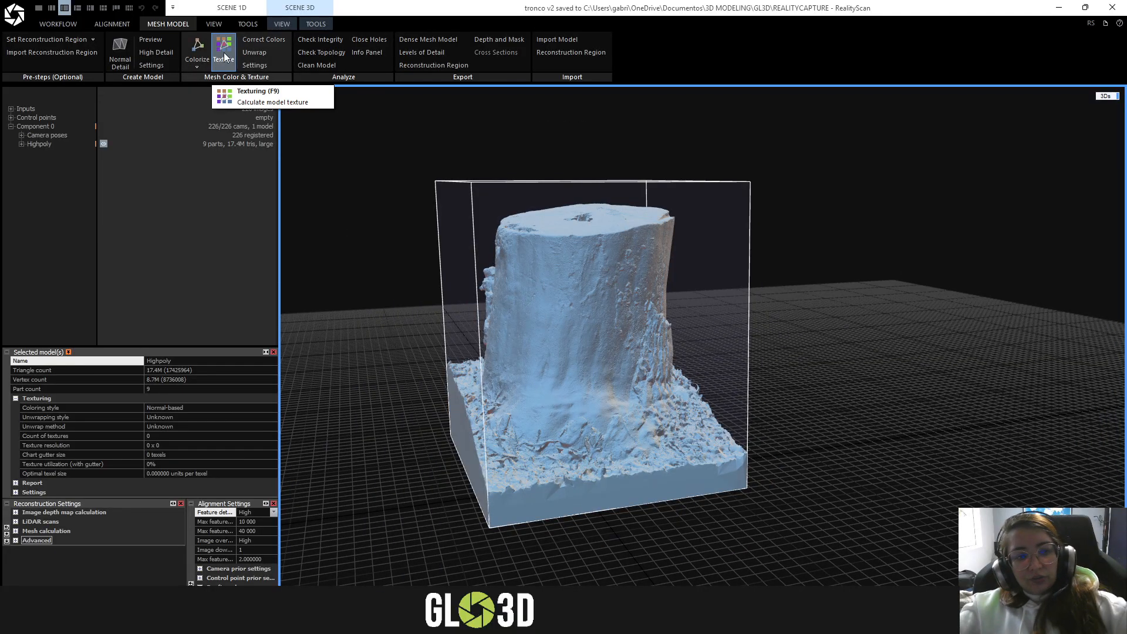
pyautogui.click(255, 65)
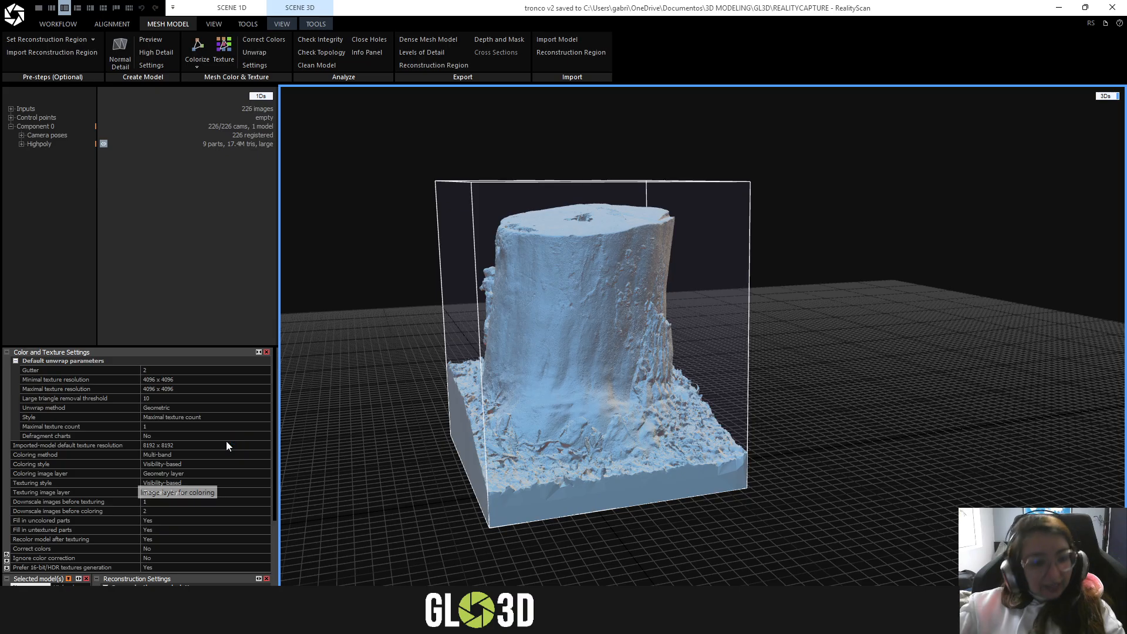
pyautogui.moveTo(44, 385)
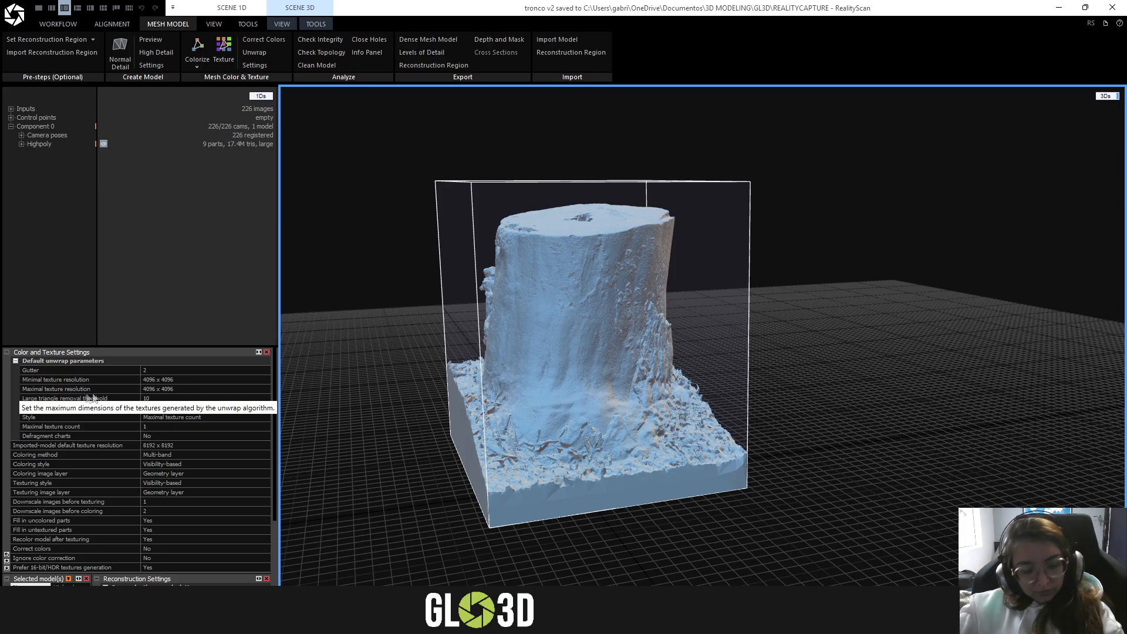
# - Set both the minimal and maximal texture resolution of the default unwrap parameters to 2048 x 2048
pyautogui.click(257, 380)
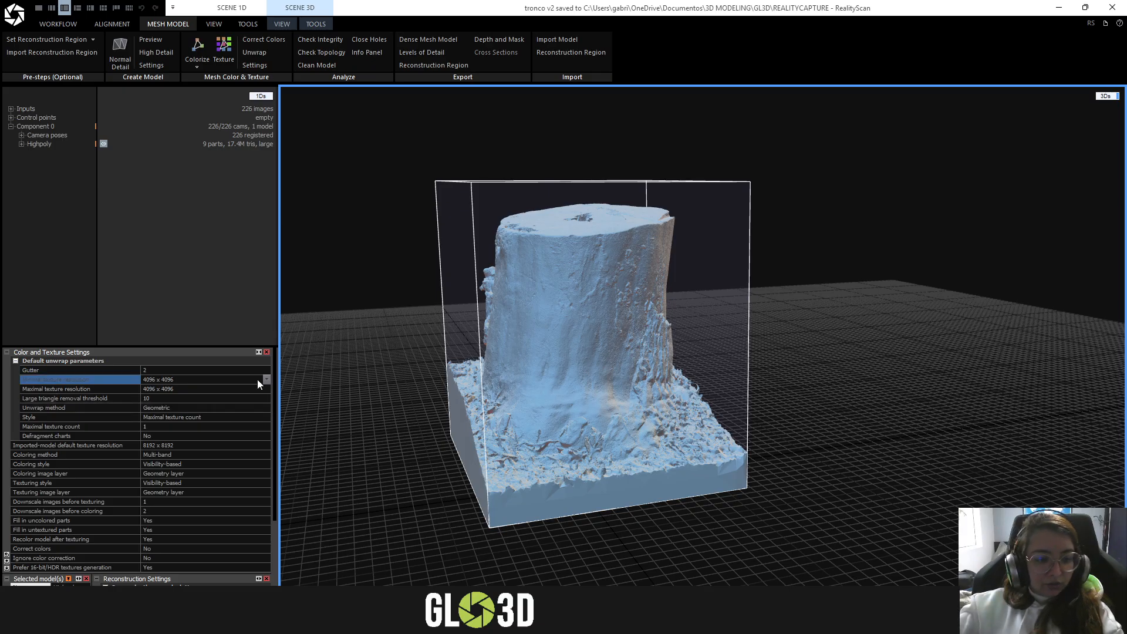
pyautogui.click(267, 380)
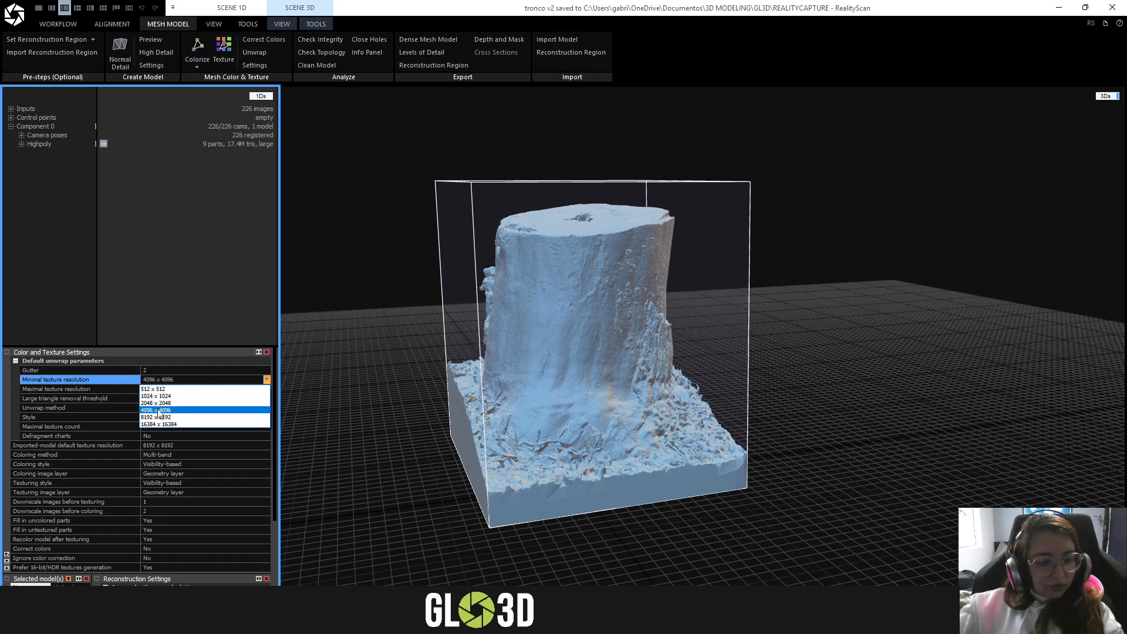
pyautogui.click(158, 403)
pyautogui.click(266, 389)
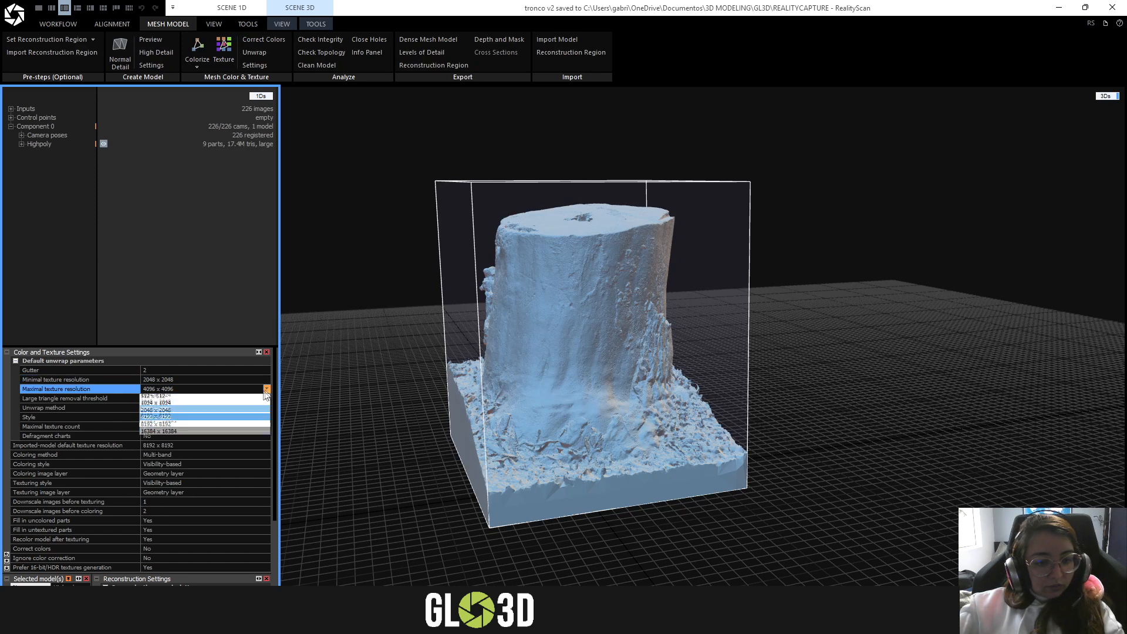
pyautogui.click(166, 413)
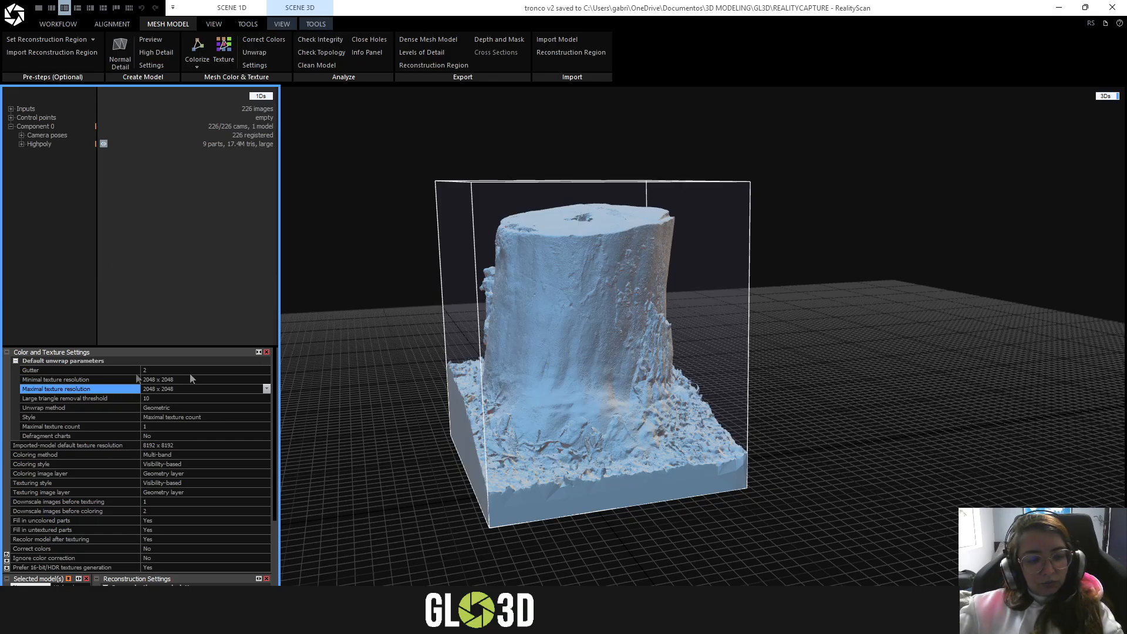
# - Calculate the texture for the Highpoly stump model
pyautogui.moveTo(709, 301); pyautogui.dragTo(652, 296)
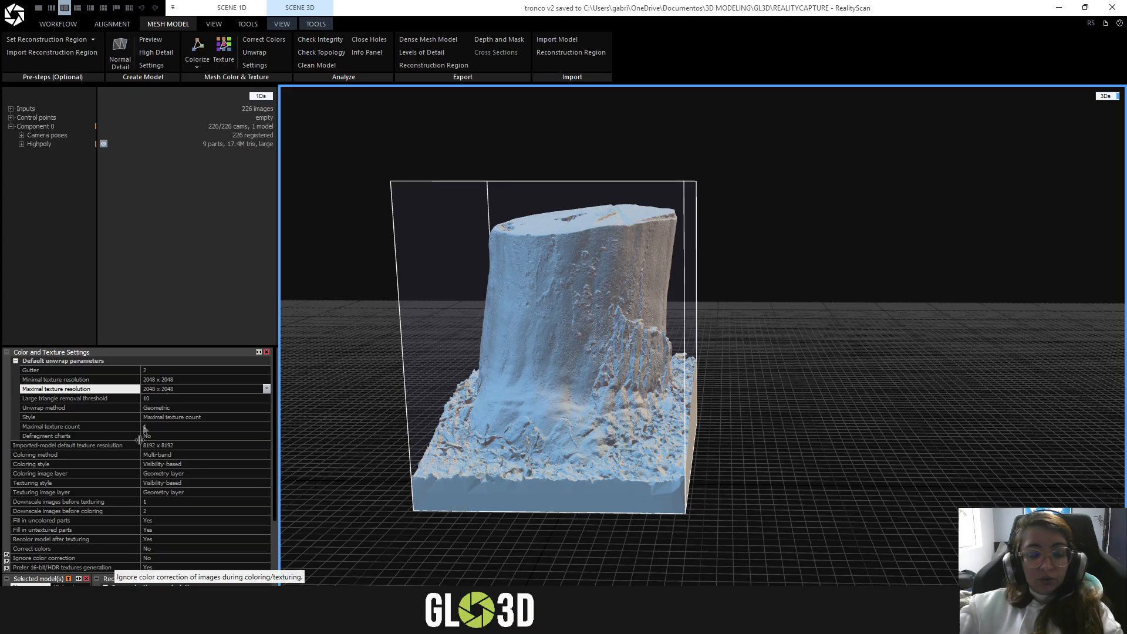
pyautogui.moveTo(747, 311); pyautogui.dragTo(707, 303)
pyautogui.scroll(3, 753, 329)
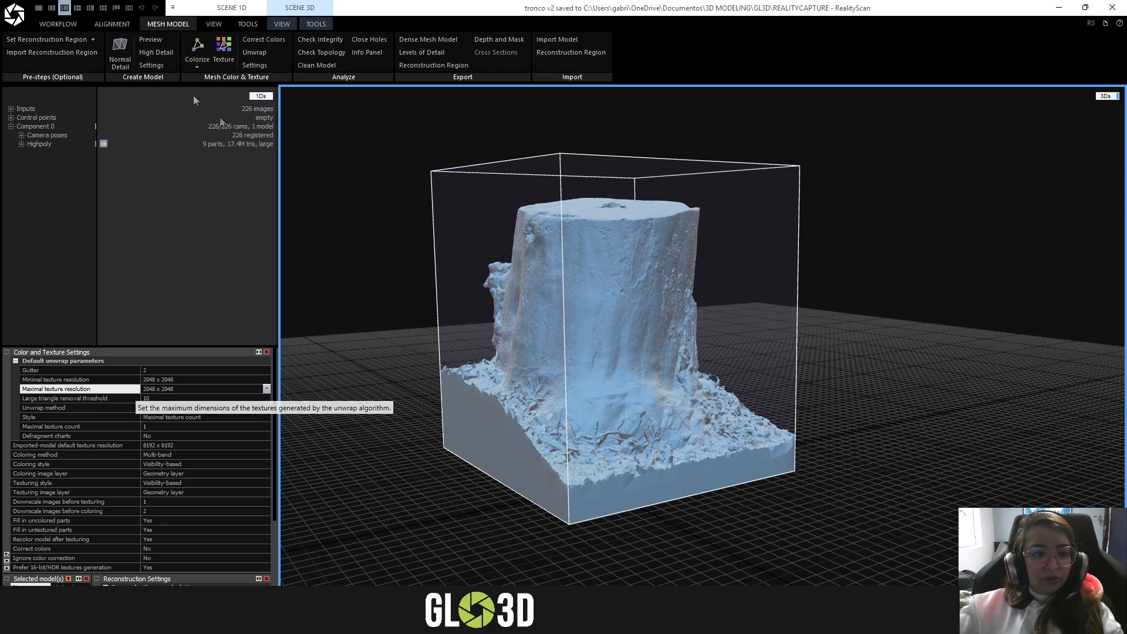
pyautogui.click(220, 63)
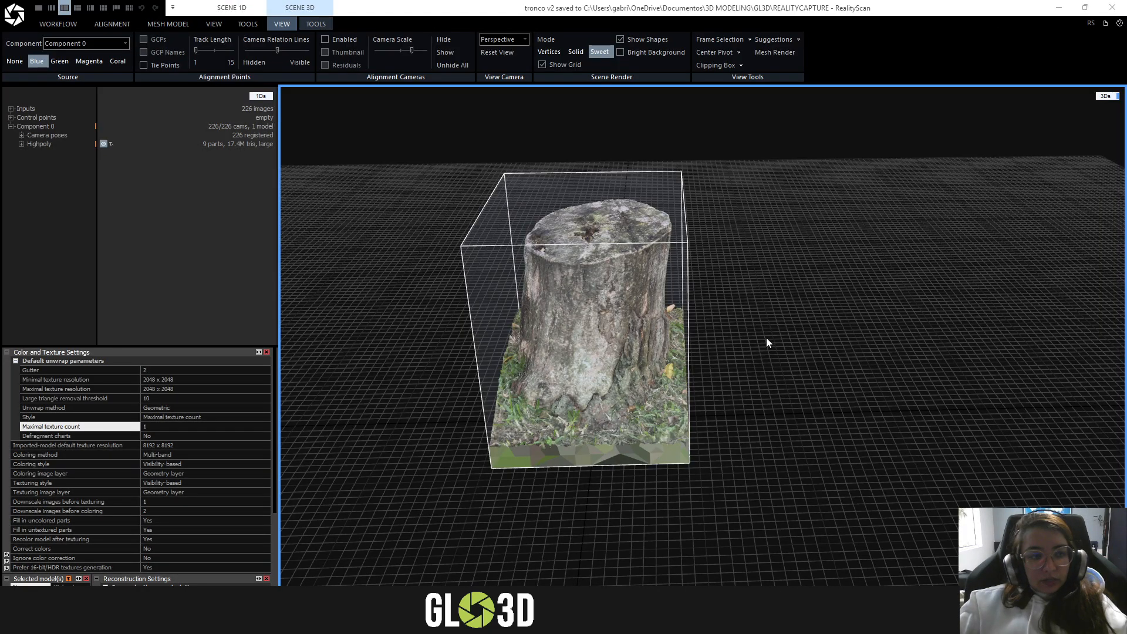
# - Inspect the textured stump of the Highpoly model from different sides
pyautogui.moveTo(767, 343); pyautogui.dragTo(721, 303)
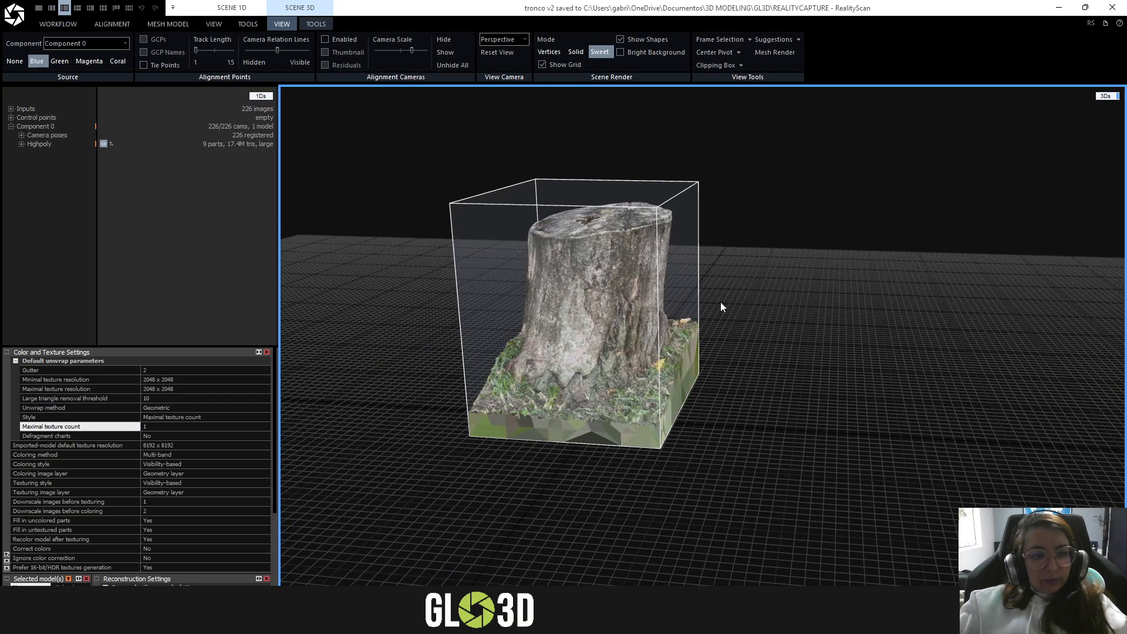
pyautogui.click(23, 143)
pyautogui.scroll(5, 605, 280)
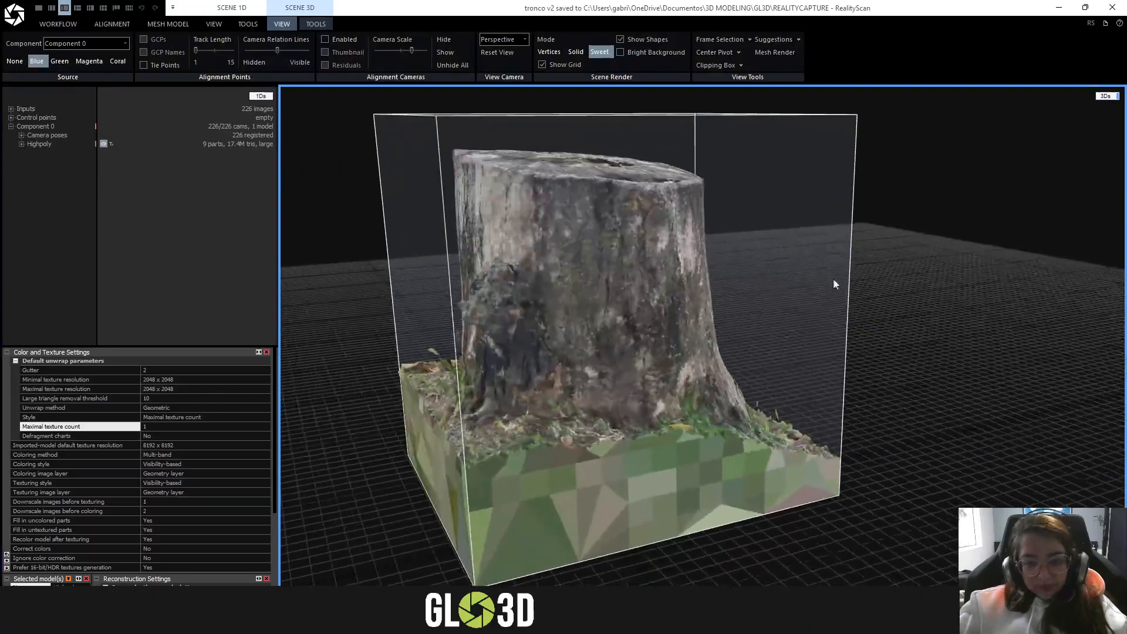
pyautogui.moveTo(835, 284); pyautogui.dragTo(469, 270)
# - Open the existing project tronco.rsproj from the REALITYCAPTURE folder
pyautogui.click(14, 14)
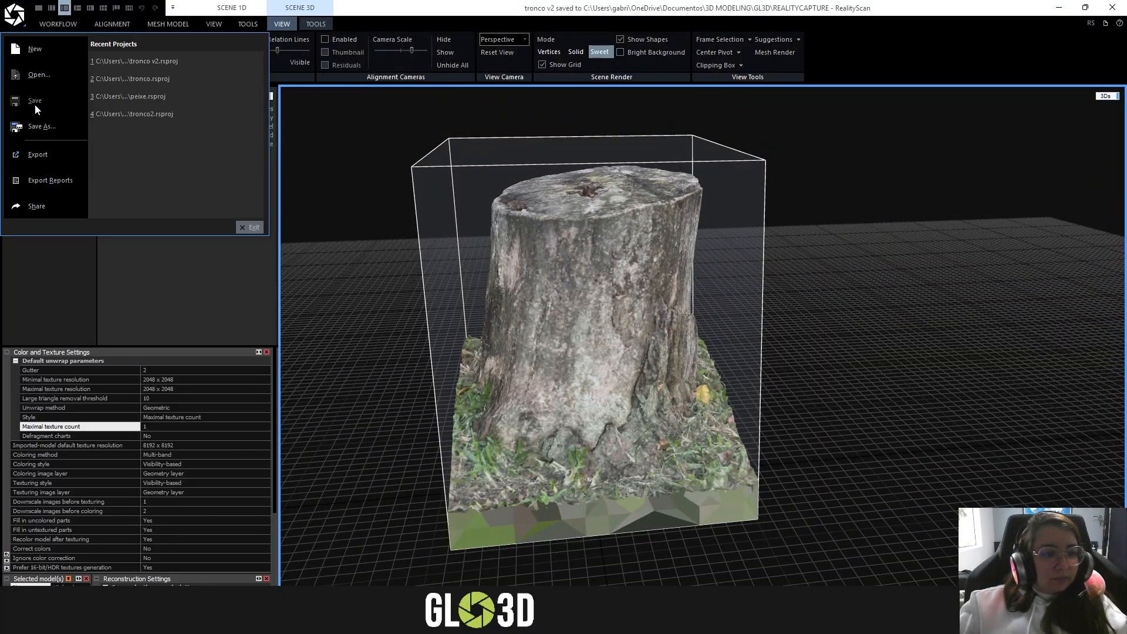
pyautogui.click(34, 105)
pyautogui.click(16, 26)
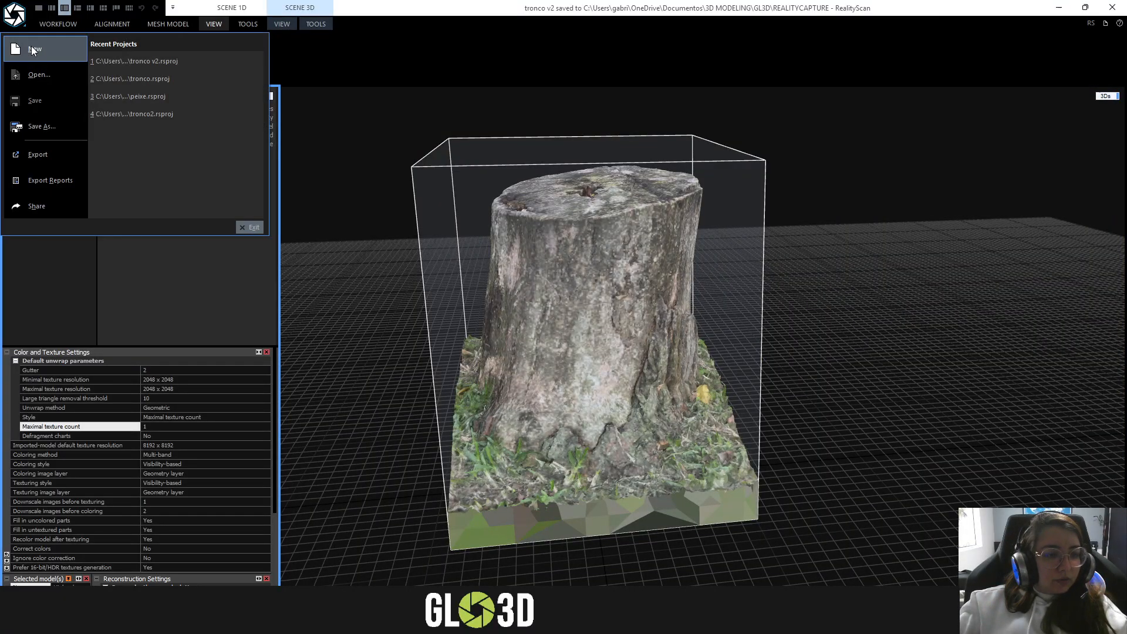
pyautogui.click(29, 79)
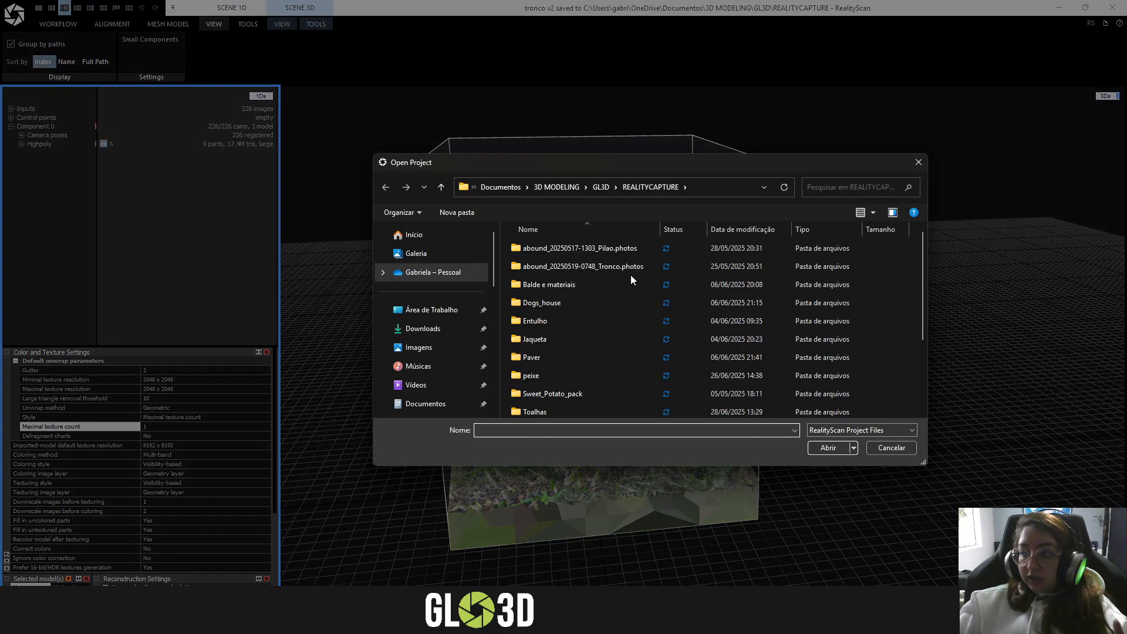
pyautogui.scroll(-2, 551, 295)
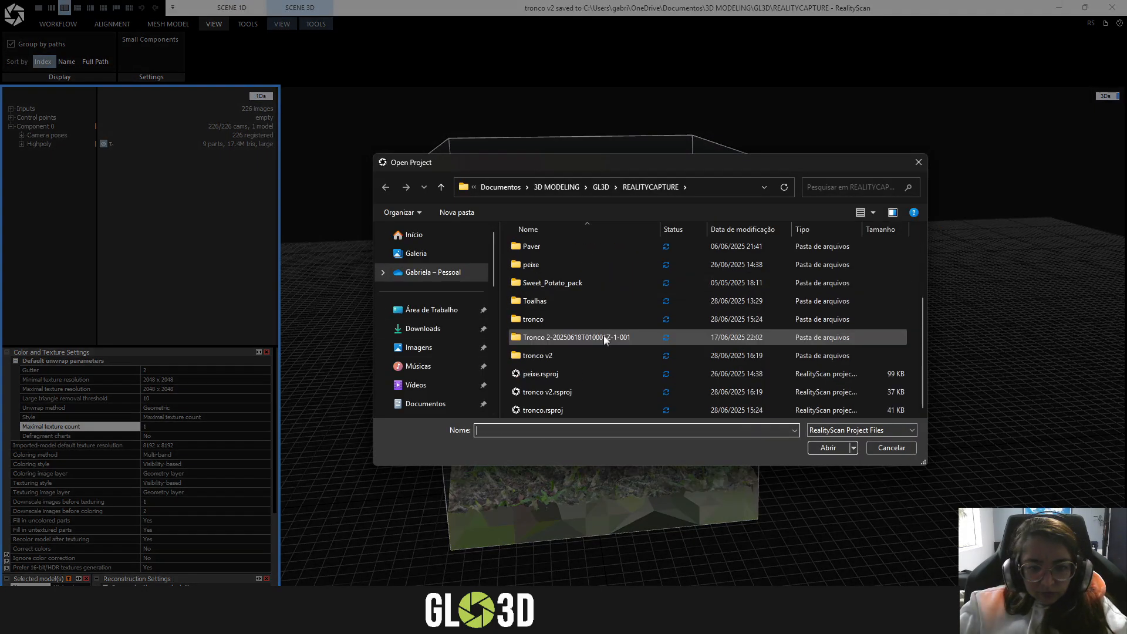
pyautogui.click(564, 410)
pyautogui.click(837, 451)
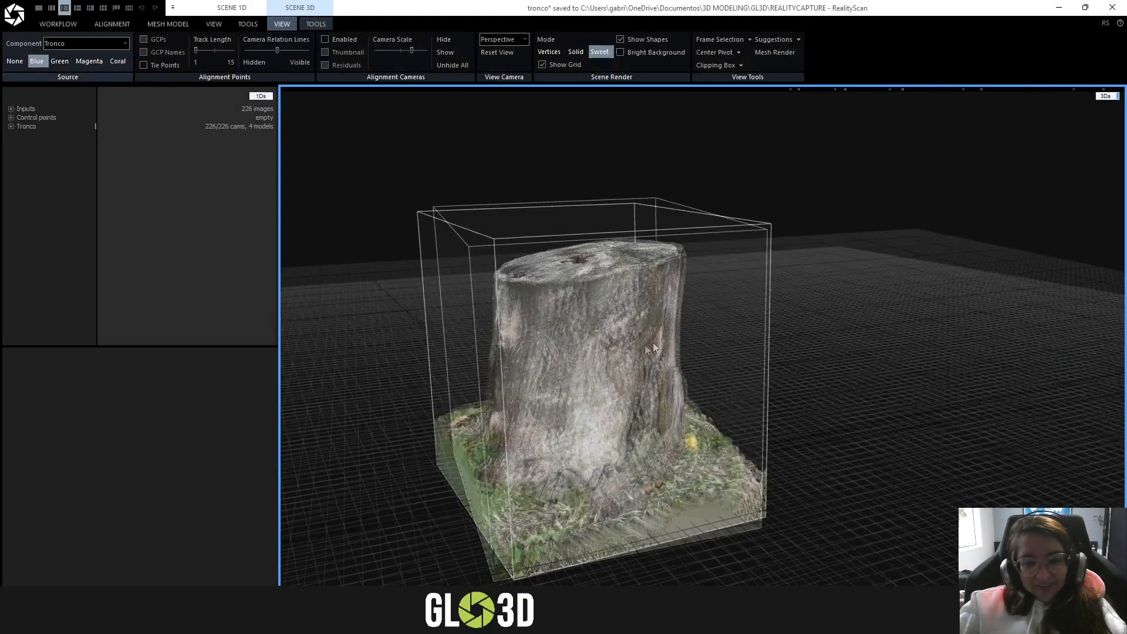
# - Display the Highpoly model of the Tronco component and examine its texturing details and bark surface up close
pyautogui.click(11, 126)
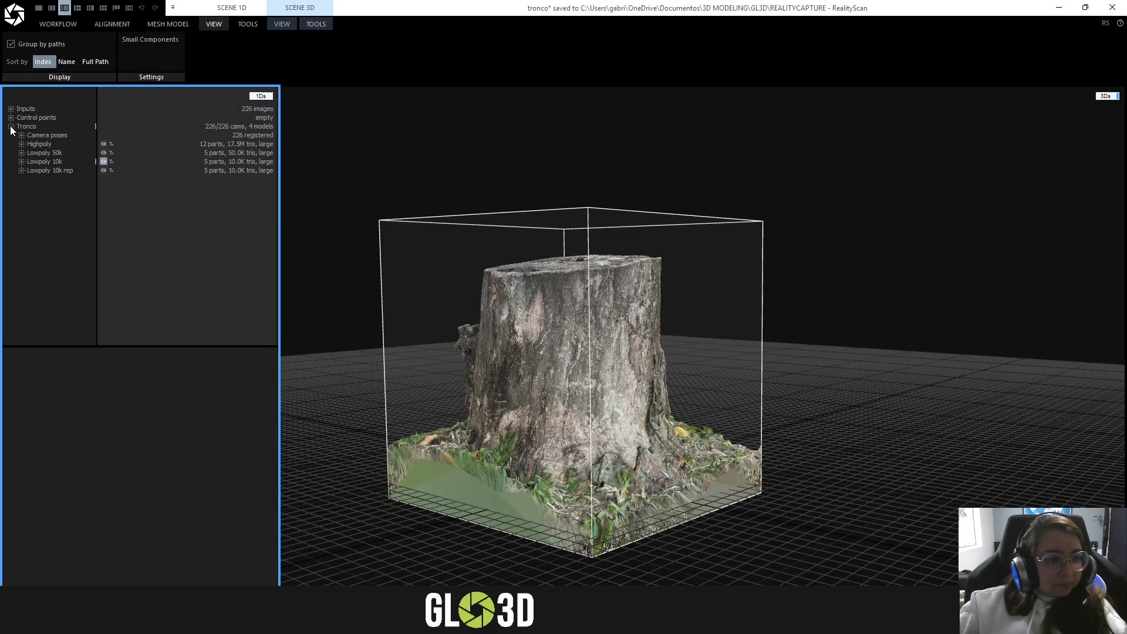
pyautogui.doubleClick(44, 144)
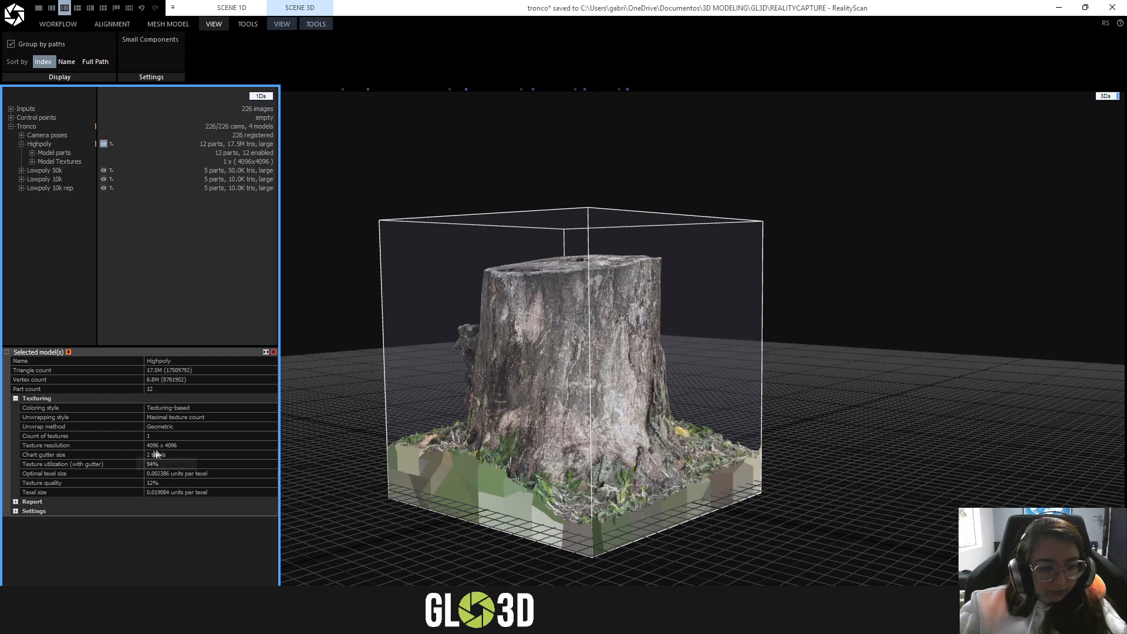
pyautogui.moveTo(541, 397); pyautogui.dragTo(623, 379)
pyautogui.scroll(3, 567, 391)
pyautogui.scroll(4, 554, 389)
pyautogui.scroll(-3, 623, 379)
pyautogui.moveTo(713, 320); pyautogui.dragTo(627, 289)
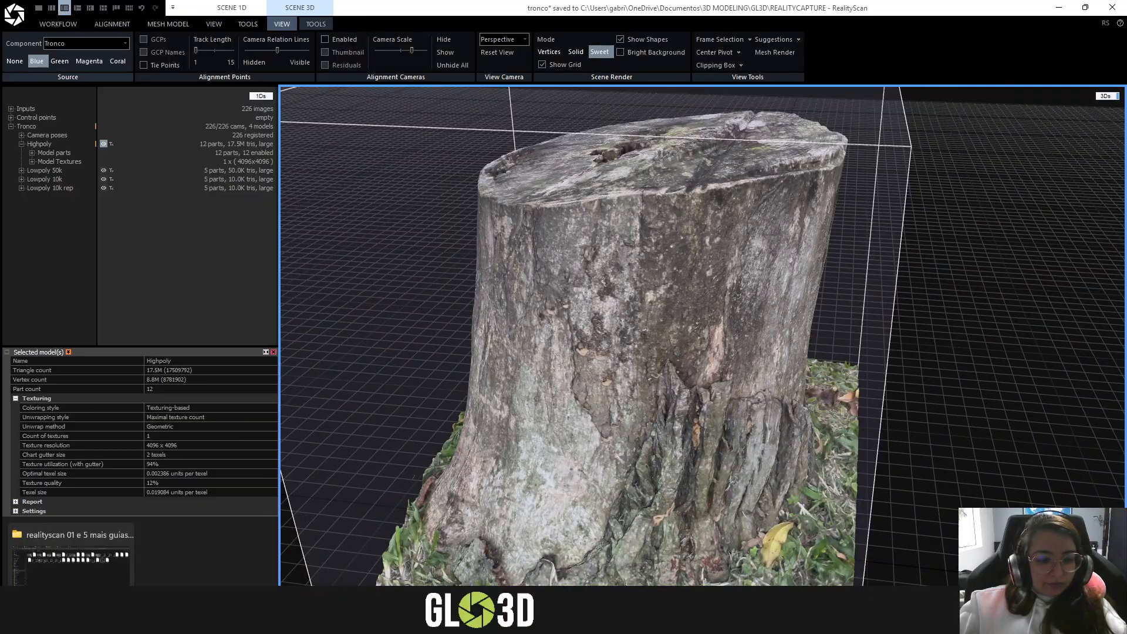
# - Switch to the image viewer with 01.png and examine the cut top of the stump and the surrounding grass up close
pyautogui.click(70, 620)
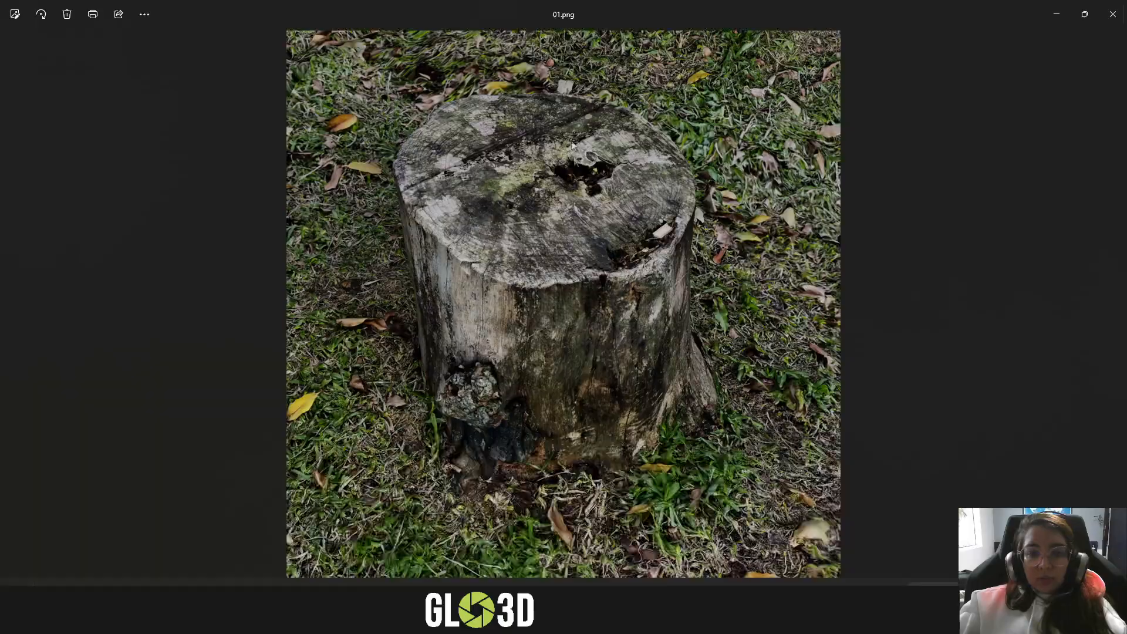
pyautogui.scroll(5, 549, 295)
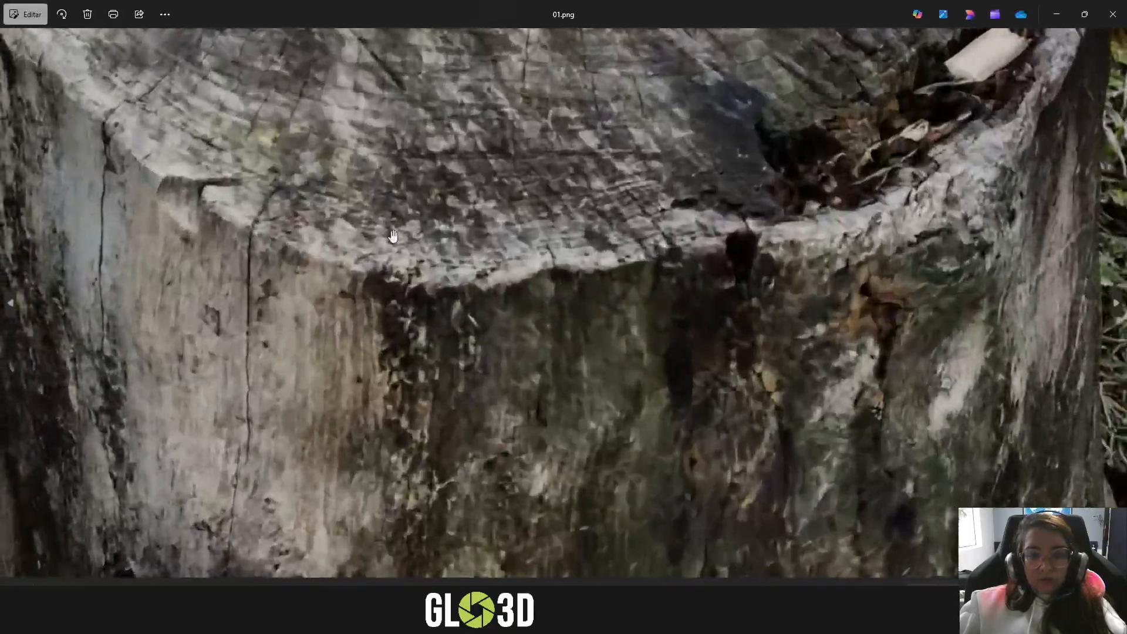
pyautogui.moveTo(379, 175)
pyautogui.mouseDown()
pyautogui.moveTo(408, 307)
pyautogui.moveTo(408, 411)
pyautogui.mouseUp()
pyautogui.moveTo(578, 99); pyautogui.dragTo(505, 310)
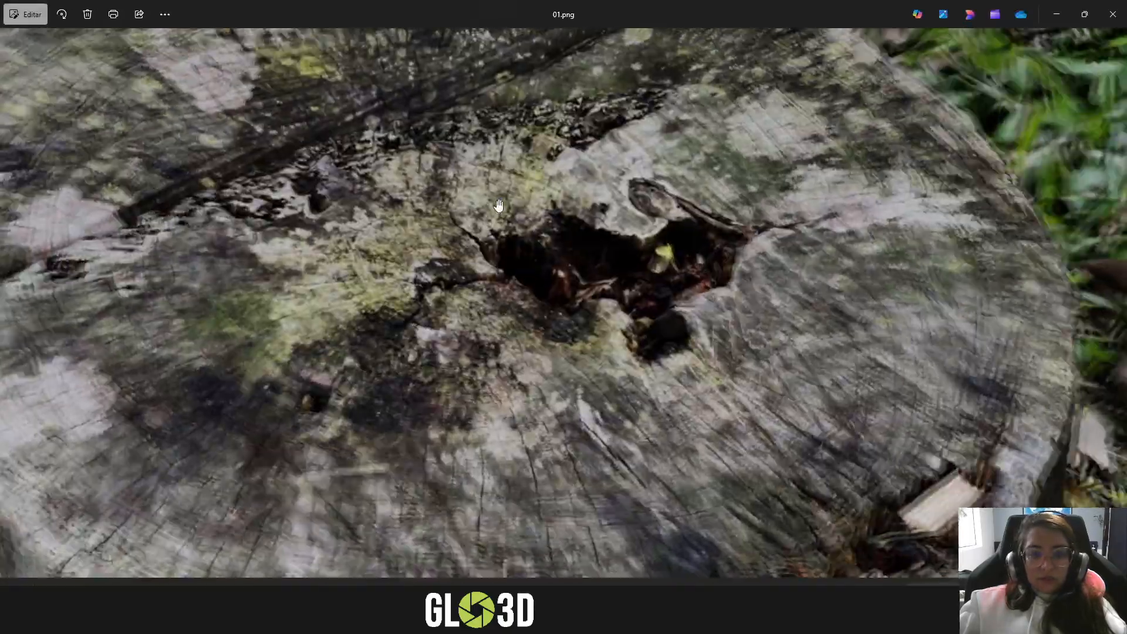
pyautogui.scroll(-5, 498, 205)
pyautogui.scroll(4, 826, 142)
pyautogui.scroll(5, 826, 142)
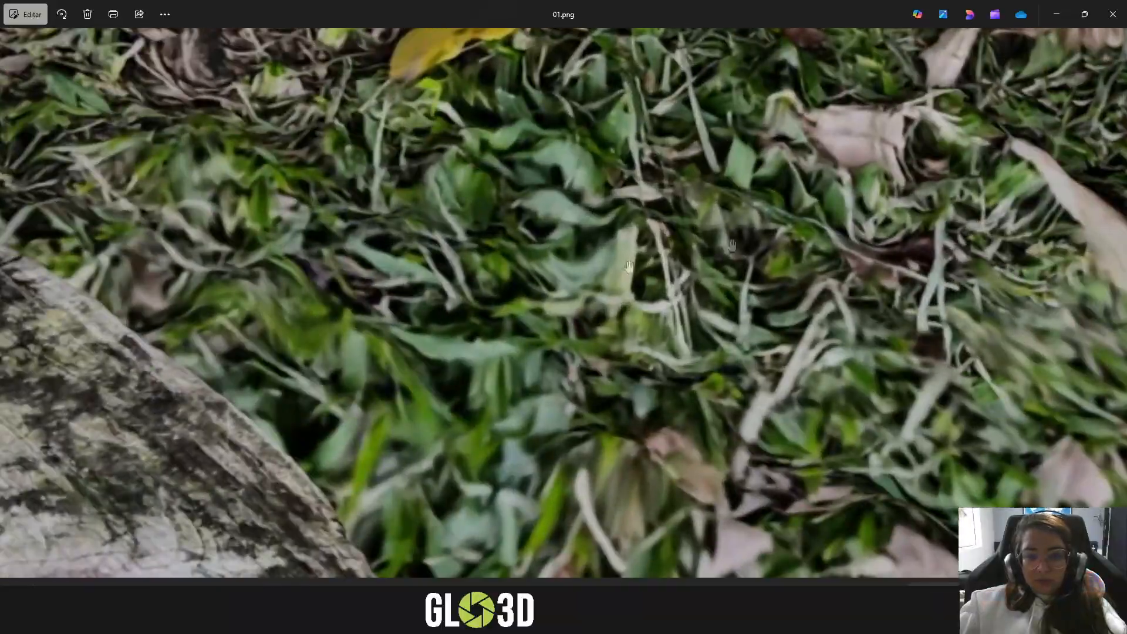
pyautogui.scroll(-1, 615, 165)
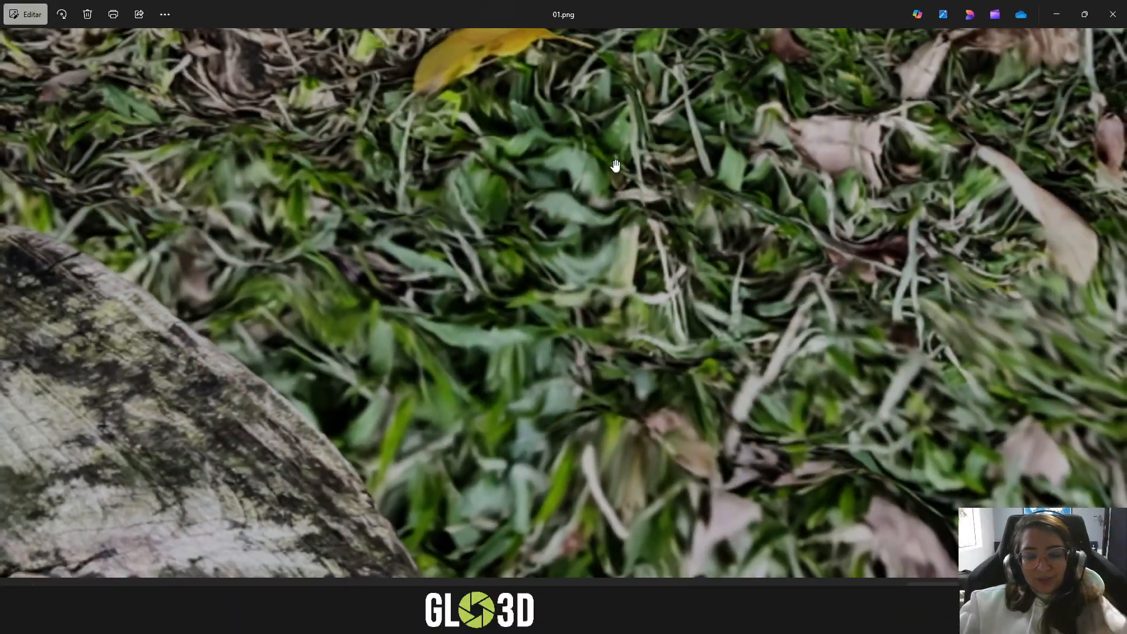
pyautogui.scroll(-5, 615, 165)
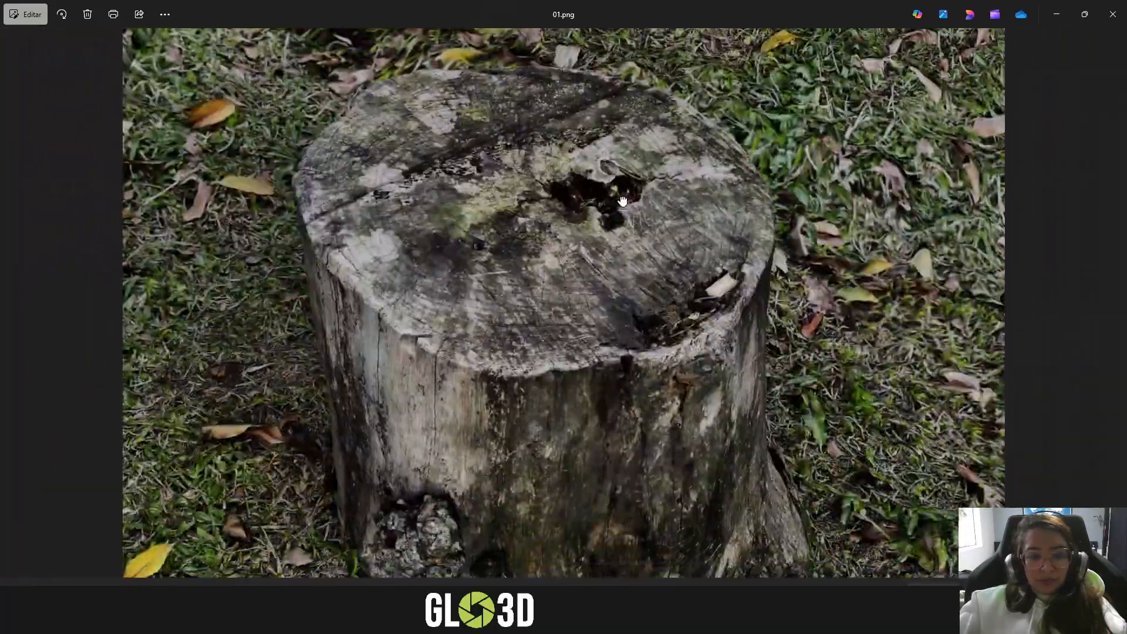
# - Examine the stump's edges and base in 01.png, and close the image to return to RealityScan
pyautogui.scroll(5, 310, 468)
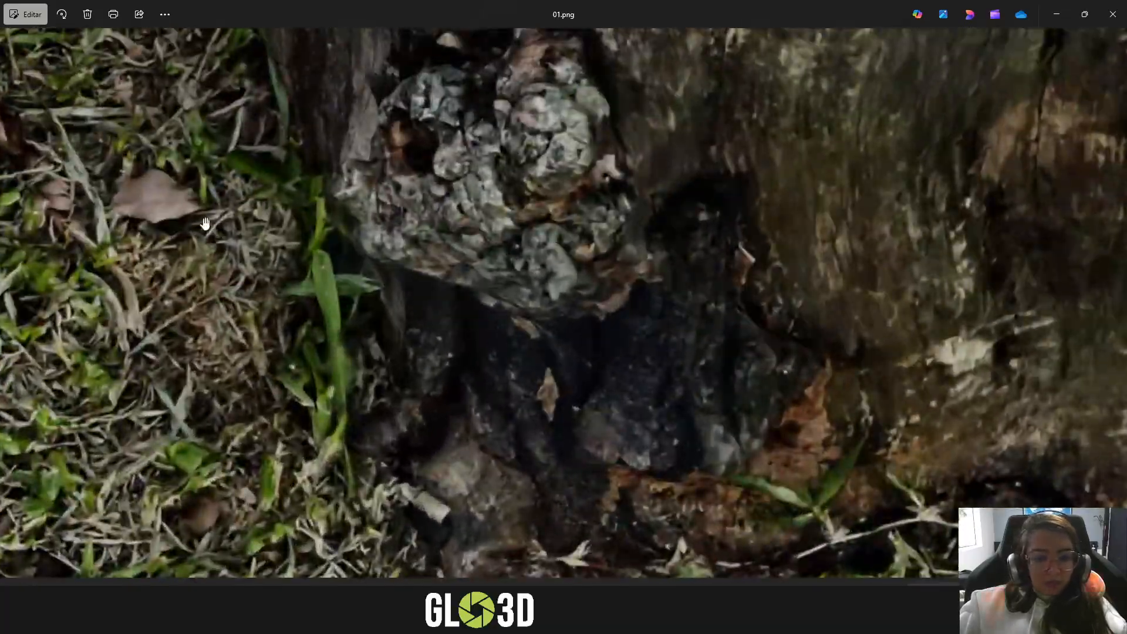
pyautogui.moveTo(273, 301); pyautogui.dragTo(526, 526)
pyautogui.scroll(-2, 526, 525)
pyautogui.moveTo(1007, 455); pyautogui.dragTo(551, 168)
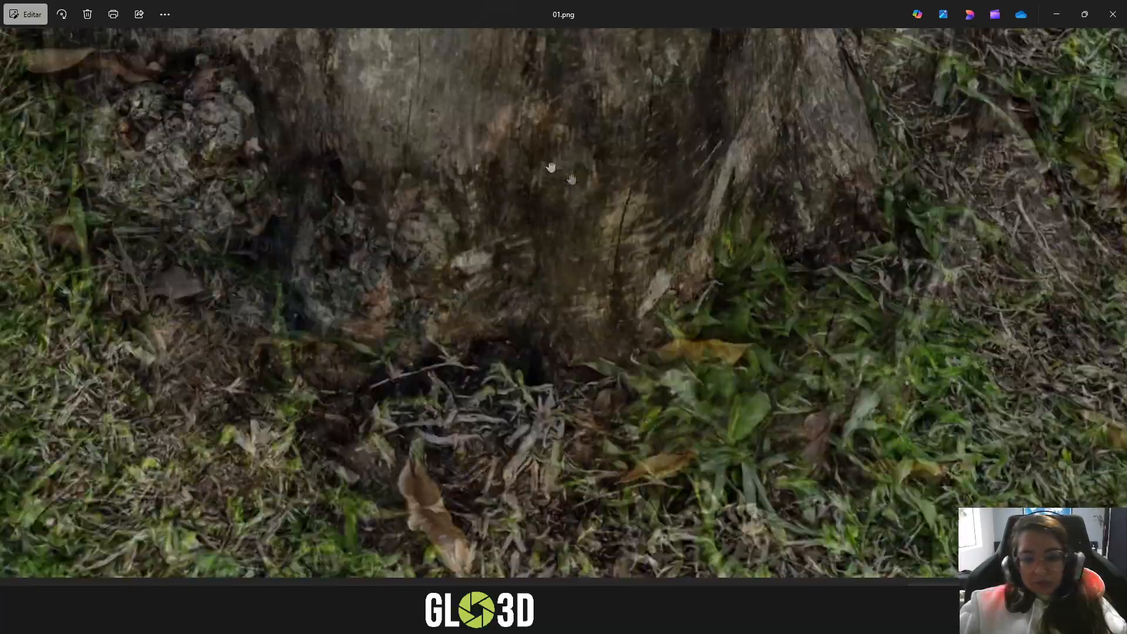
pyautogui.scroll(2, 767, 381)
pyautogui.scroll(3, 673, 433)
pyautogui.scroll(-5, 673, 433)
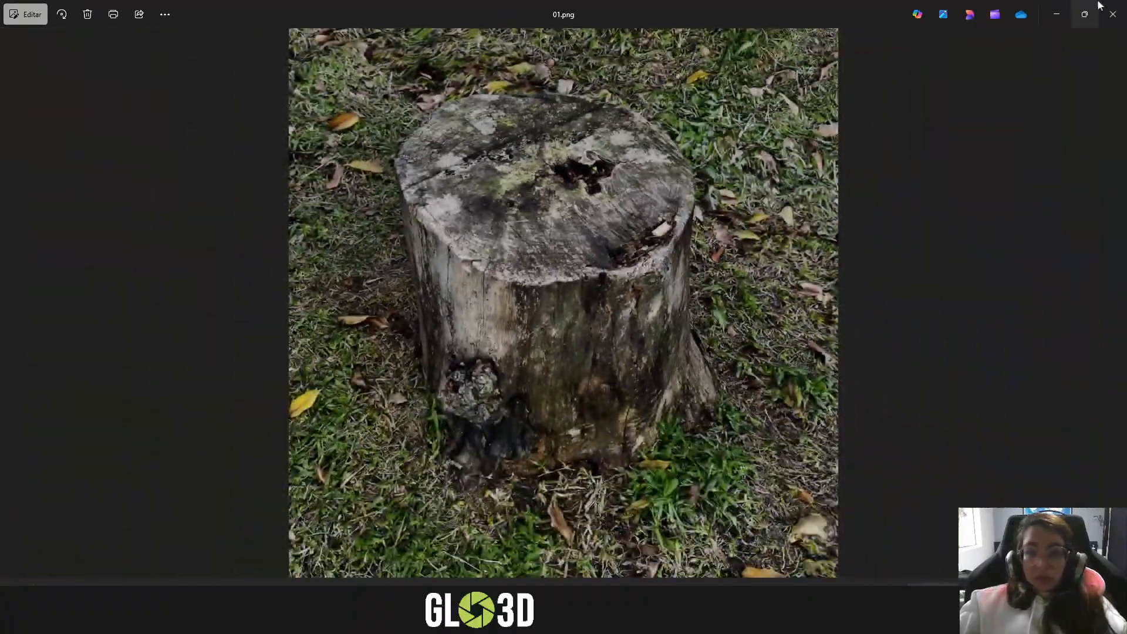
pyautogui.click(1084, 13)
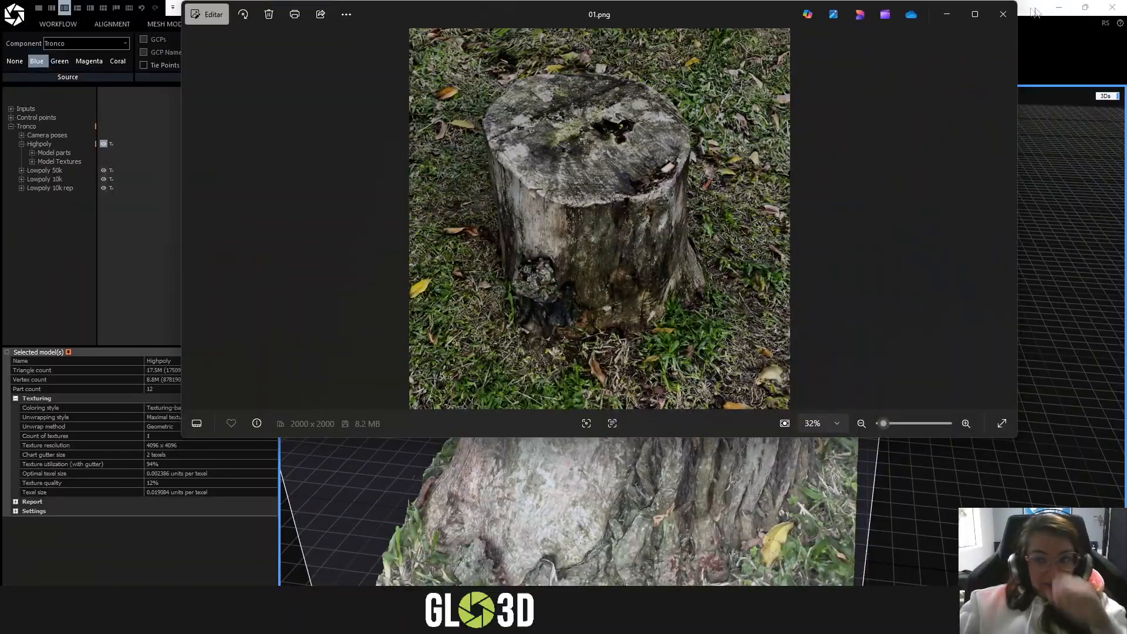
pyautogui.click(1003, 14)
# - Inspect the textured Highpoly stump from several sides and check its model parts and textures entries in the Tronco component
pyautogui.moveTo(812, 325); pyautogui.dragTo(872, 303)
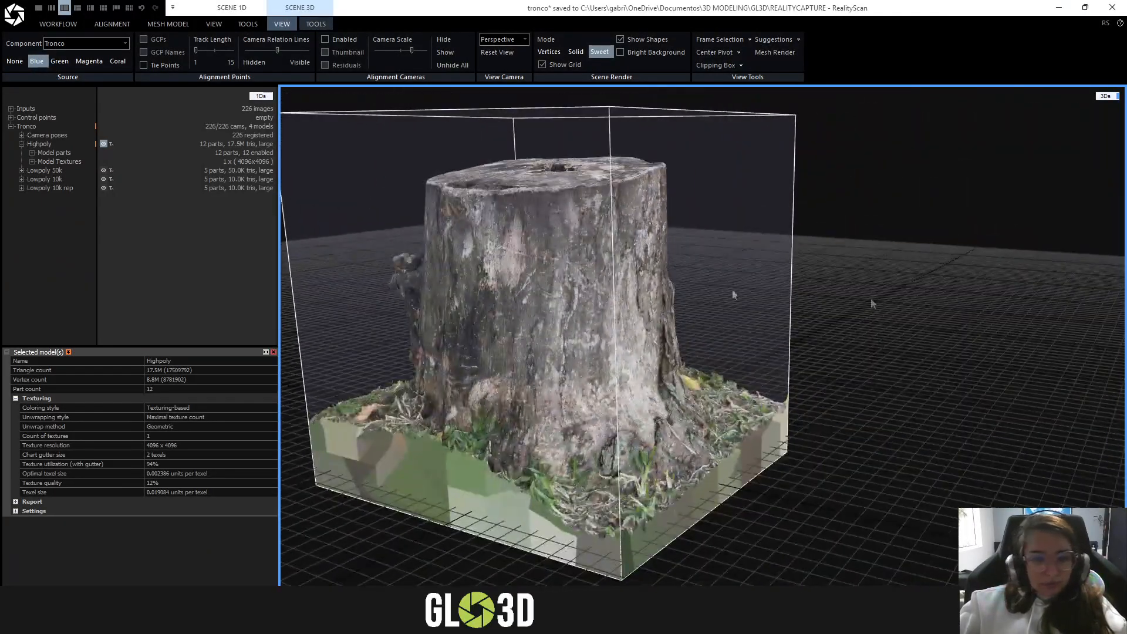
pyautogui.scroll(4, 534, 281)
pyautogui.moveTo(533, 281); pyautogui.dragTo(612, 224)
pyautogui.scroll(-3, 602, 332)
pyautogui.click(22, 144)
pyautogui.scroll(-4, 593, 235)
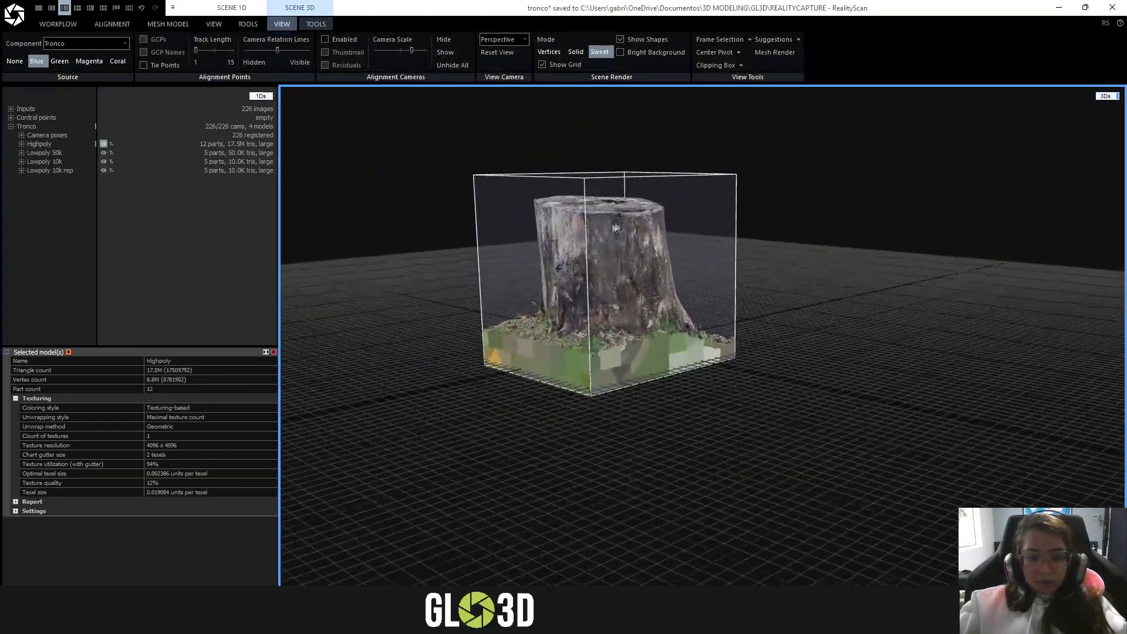
pyautogui.scroll(4, 612, 226)
pyautogui.moveTo(489, 253); pyautogui.dragTo(636, 202)
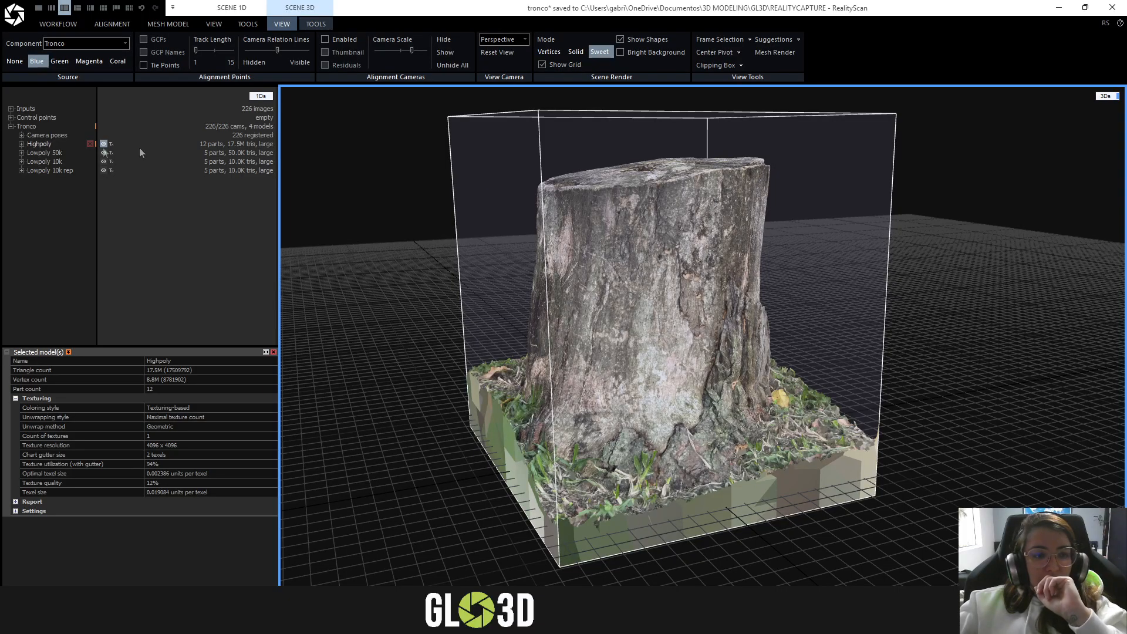
pyautogui.click(21, 146)
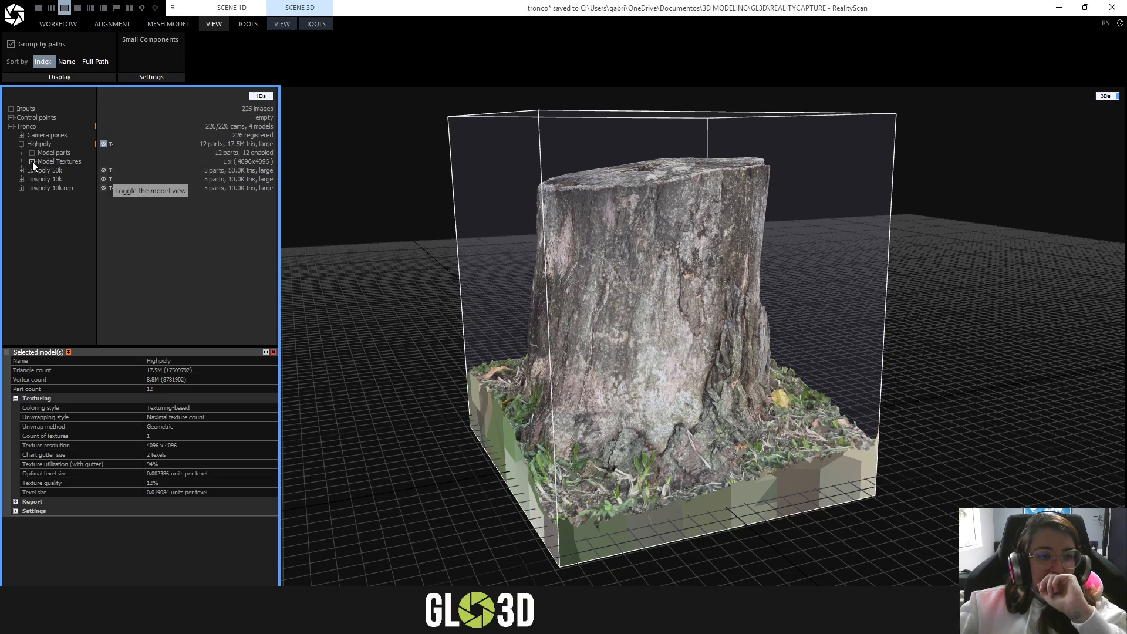
pyautogui.click(22, 144)
pyautogui.moveTo(430, 195); pyautogui.dragTo(708, 258)
# - Review the available export formats for the Highpoly model and leave the export selection without exporting
pyautogui.click(316, 24)
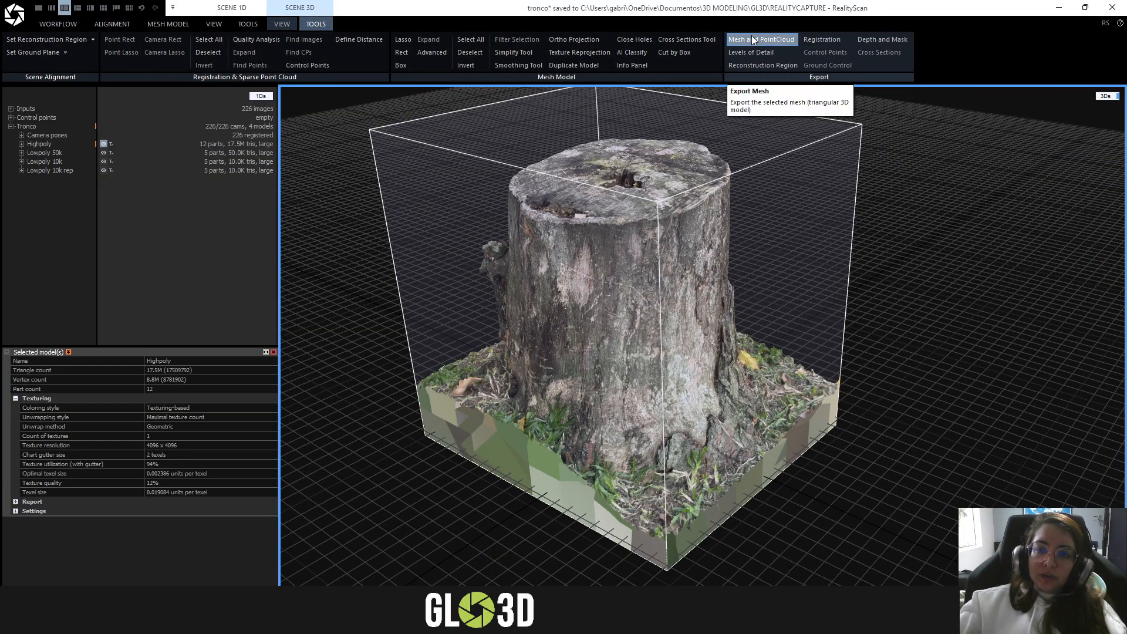
pyautogui.click(14, 14)
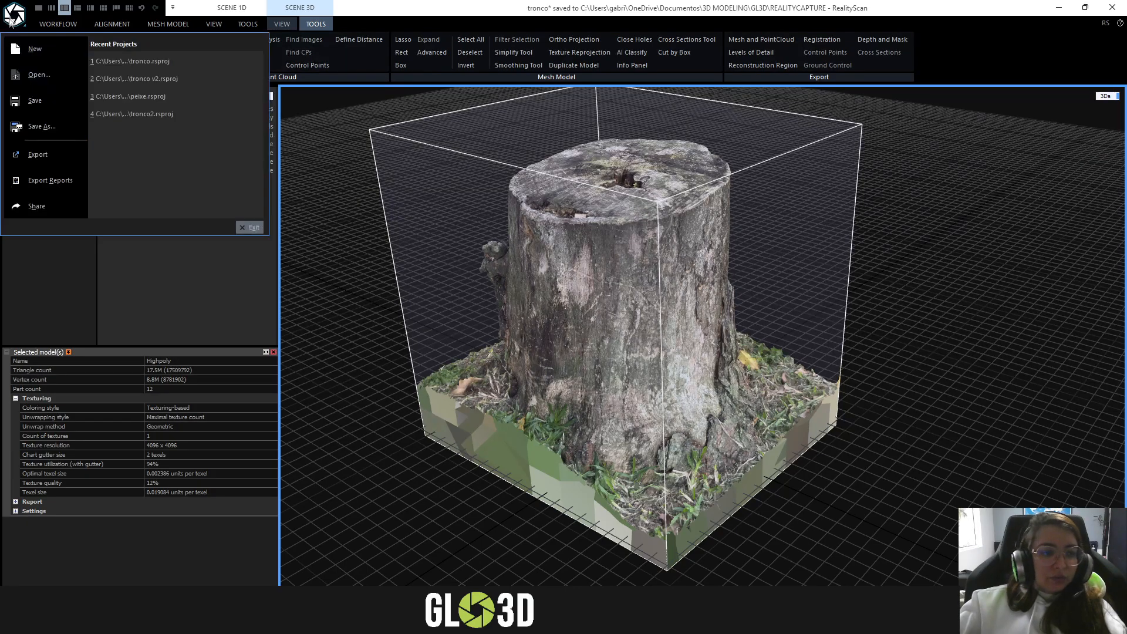
pyautogui.click(27, 162)
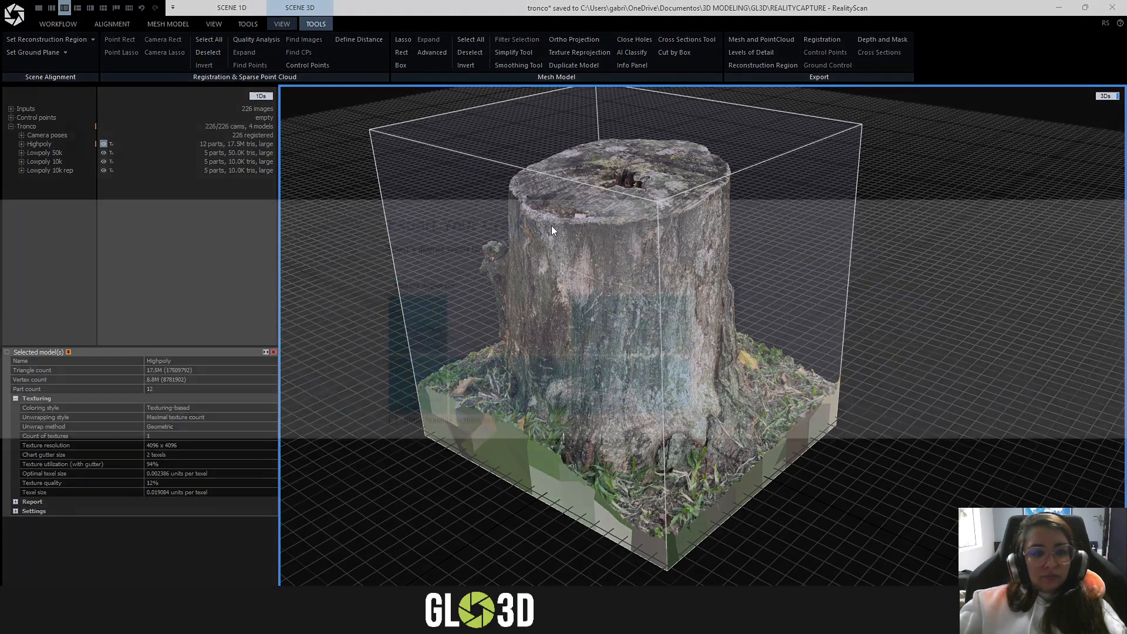
pyautogui.scroll(-6, 587, 311)
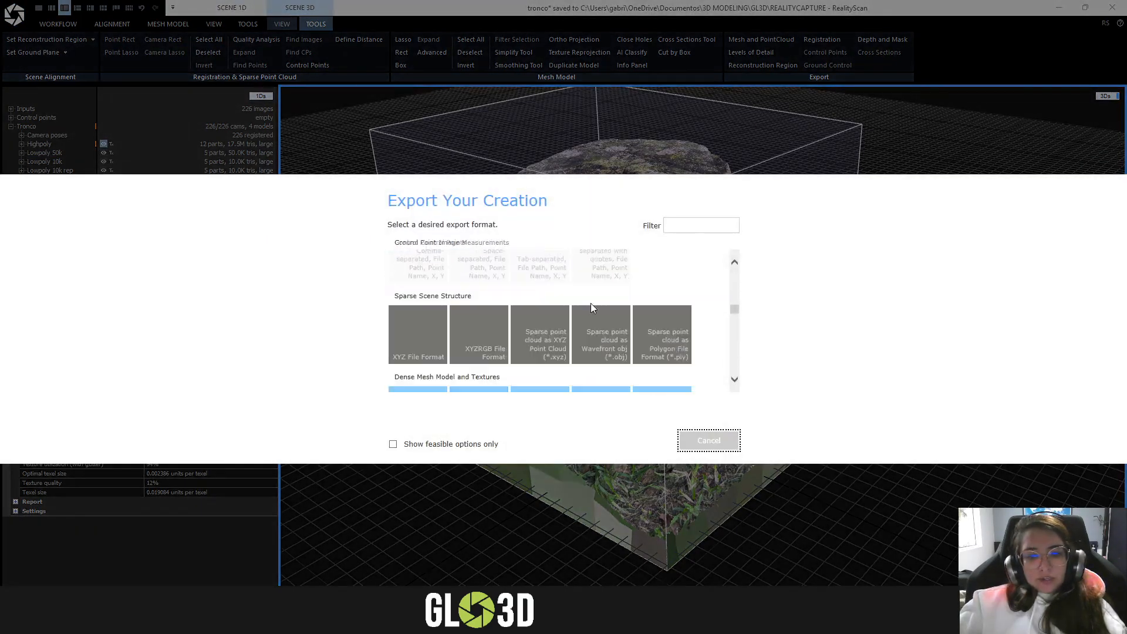
pyautogui.scroll(-4, 593, 308)
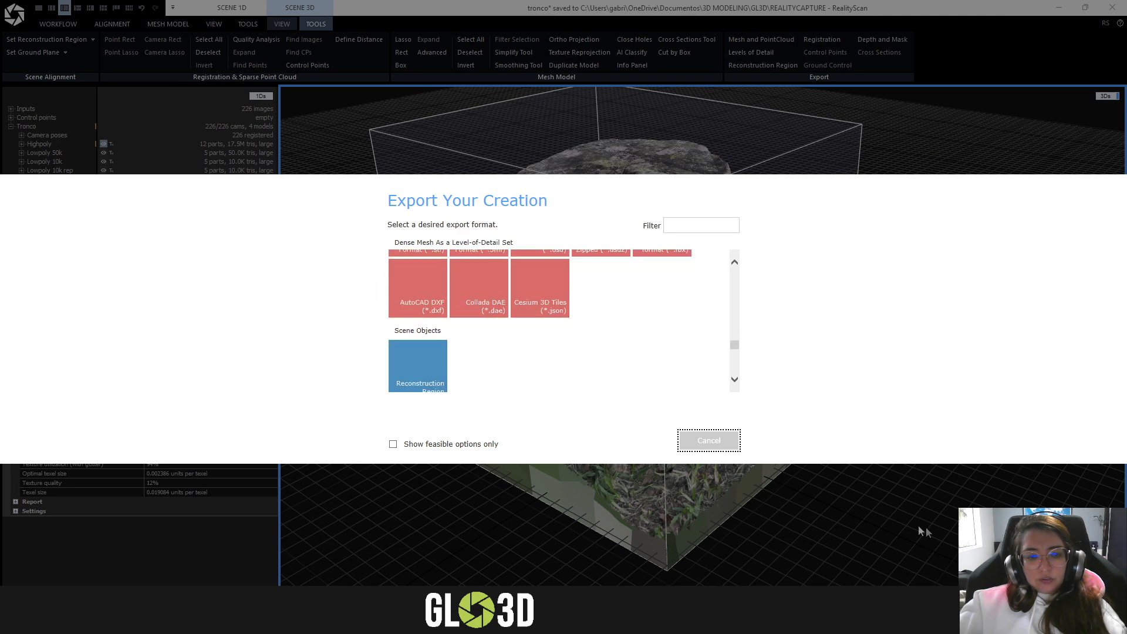
pyautogui.click(731, 445)
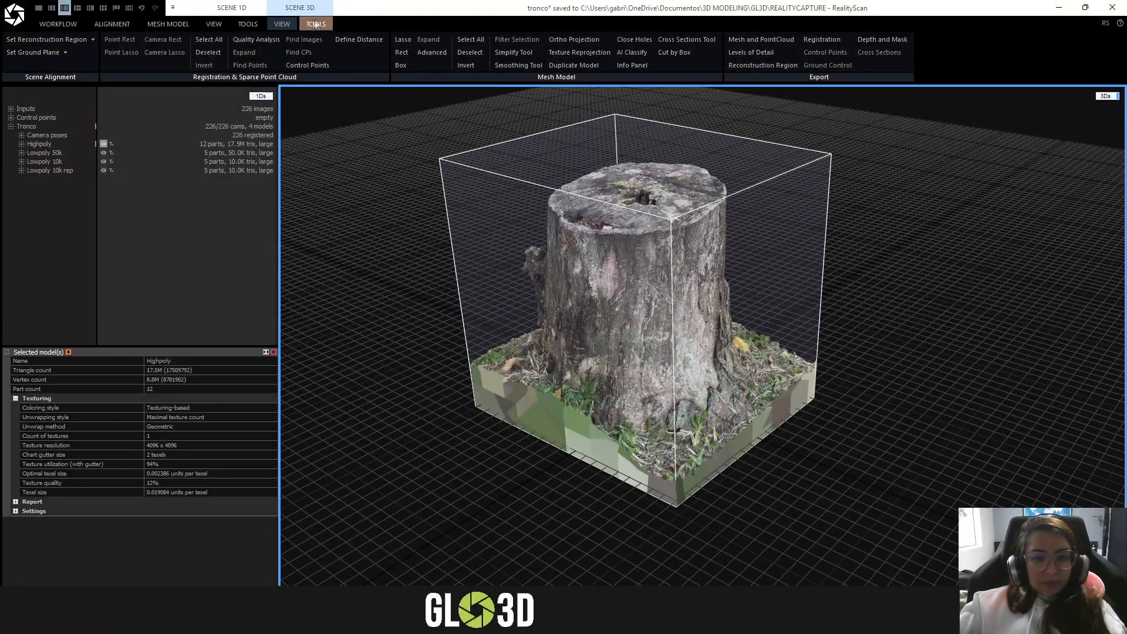
# - Render the Highpoly stump in Solid mode to inspect it up close from another angle, and return to Sweet mode
pyautogui.click(248, 24)
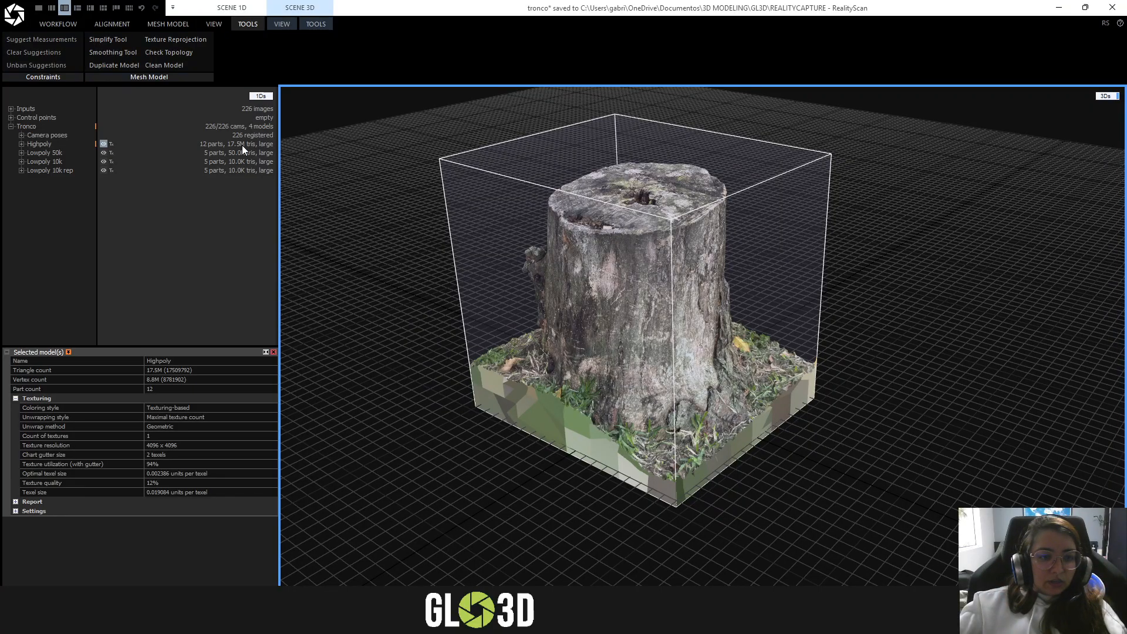
pyautogui.click(317, 22)
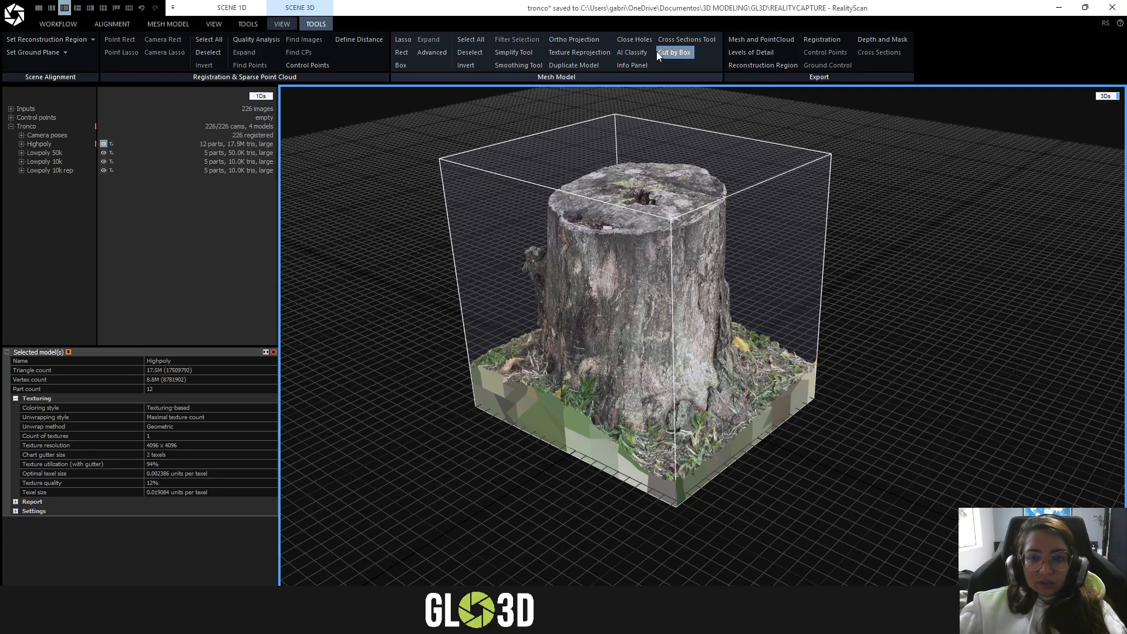
pyautogui.click(285, 25)
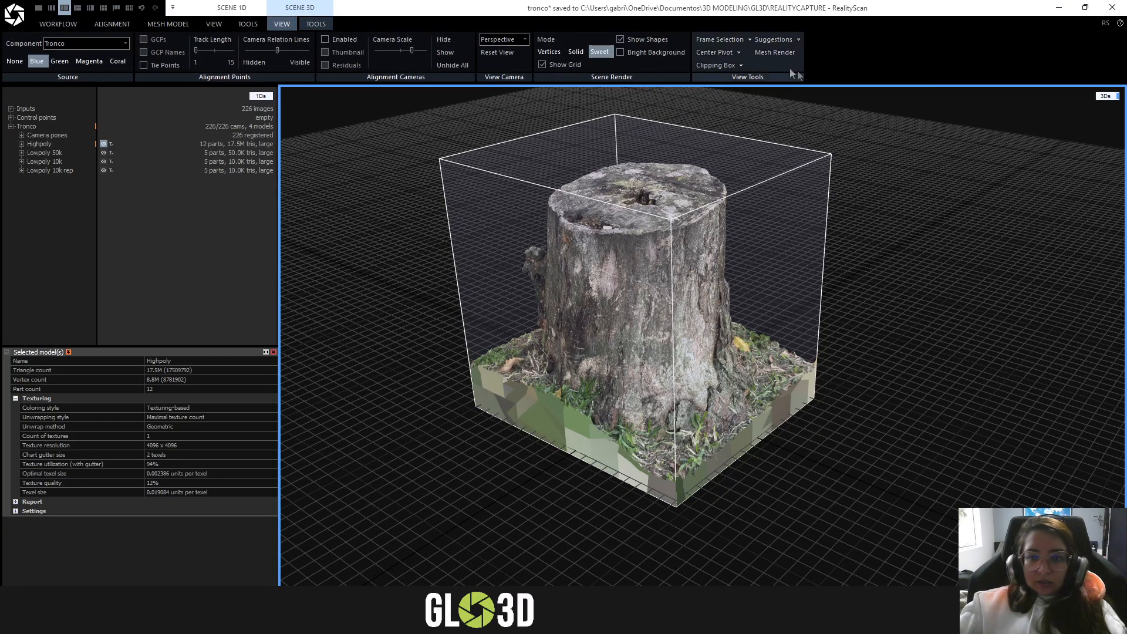
pyautogui.click(575, 52)
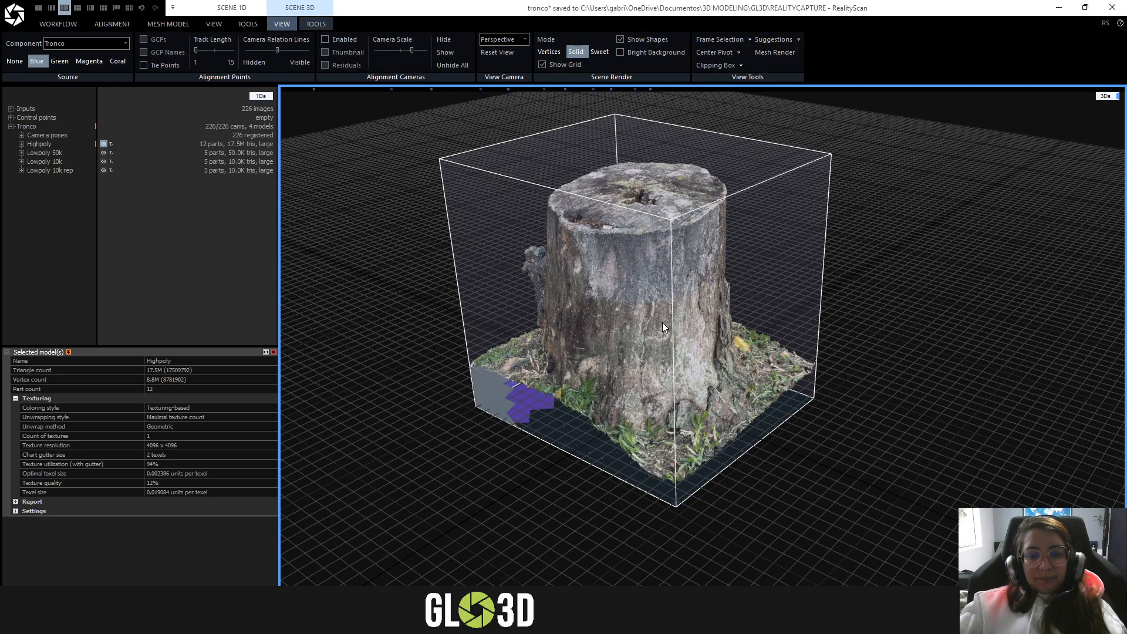
pyautogui.scroll(1, 657, 245)
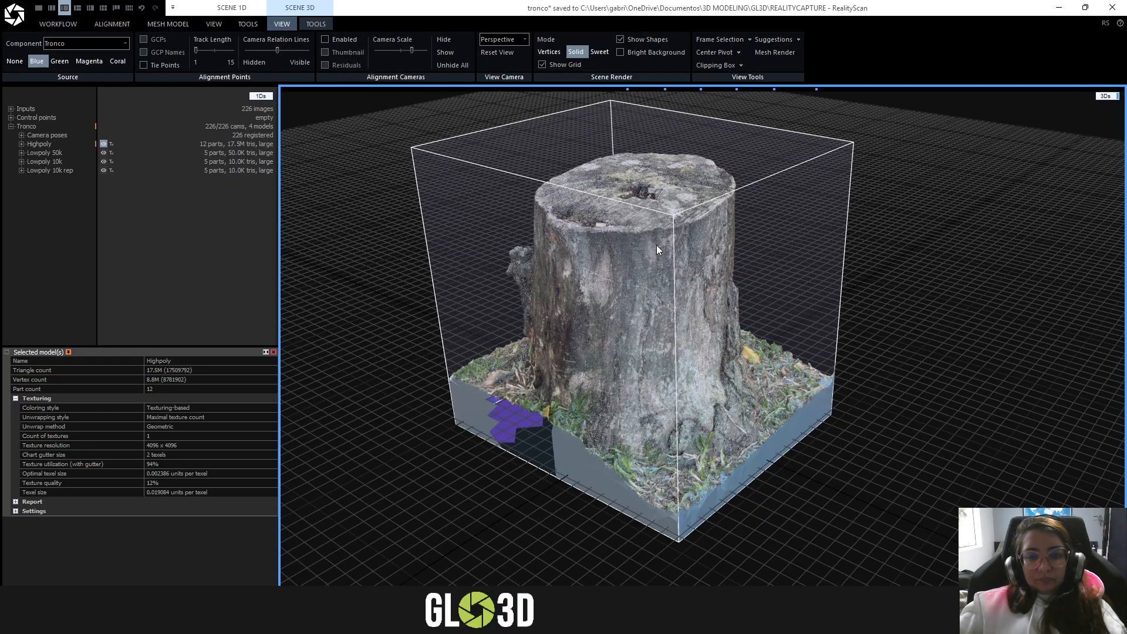
pyautogui.scroll(3, 656, 245)
pyautogui.moveTo(656, 245); pyautogui.dragTo(438, 221, button='right')
pyautogui.moveTo(438, 225); pyautogui.dragTo(607, 93)
pyautogui.click(599, 51)
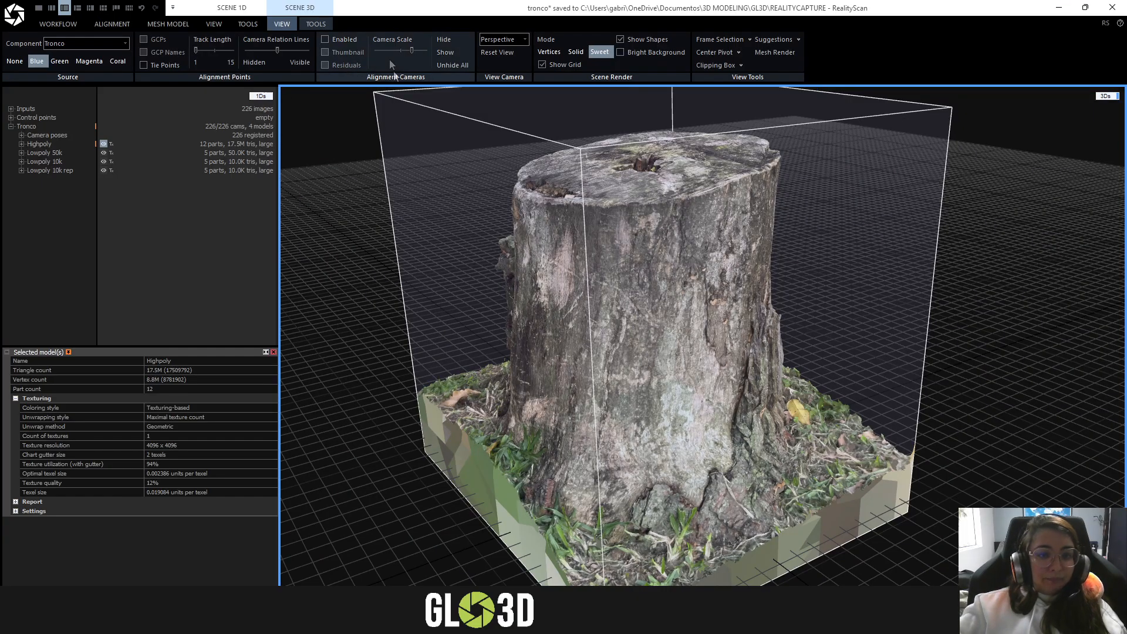
# - Open the Simplify Tool for the Highpoly model and open its target triangle count for editing
pyautogui.click(316, 24)
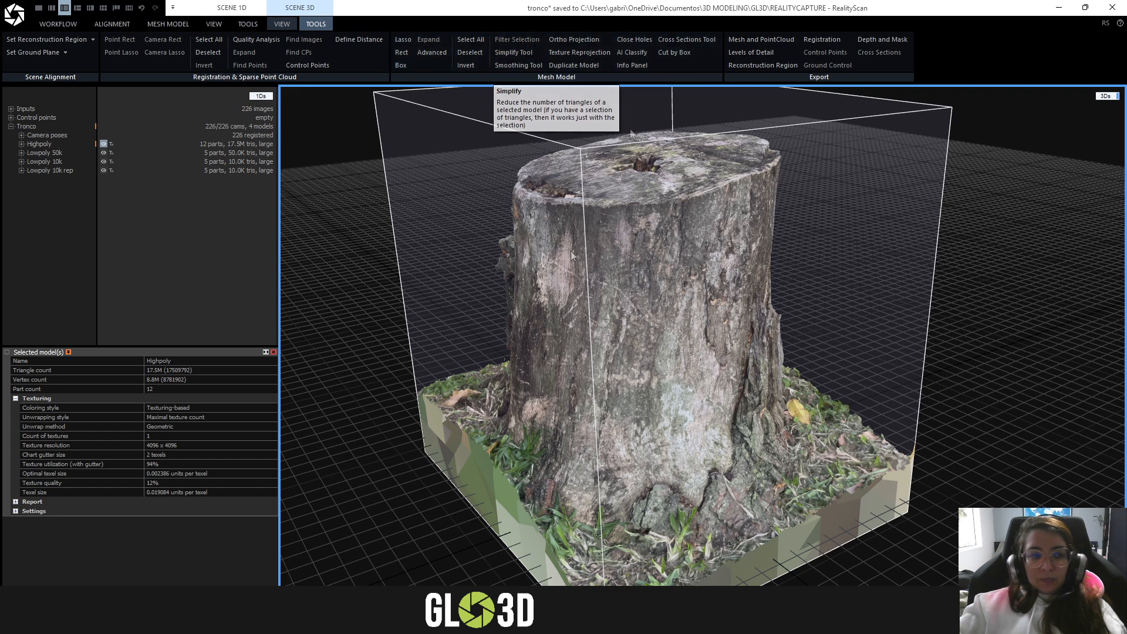
pyautogui.click(47, 144)
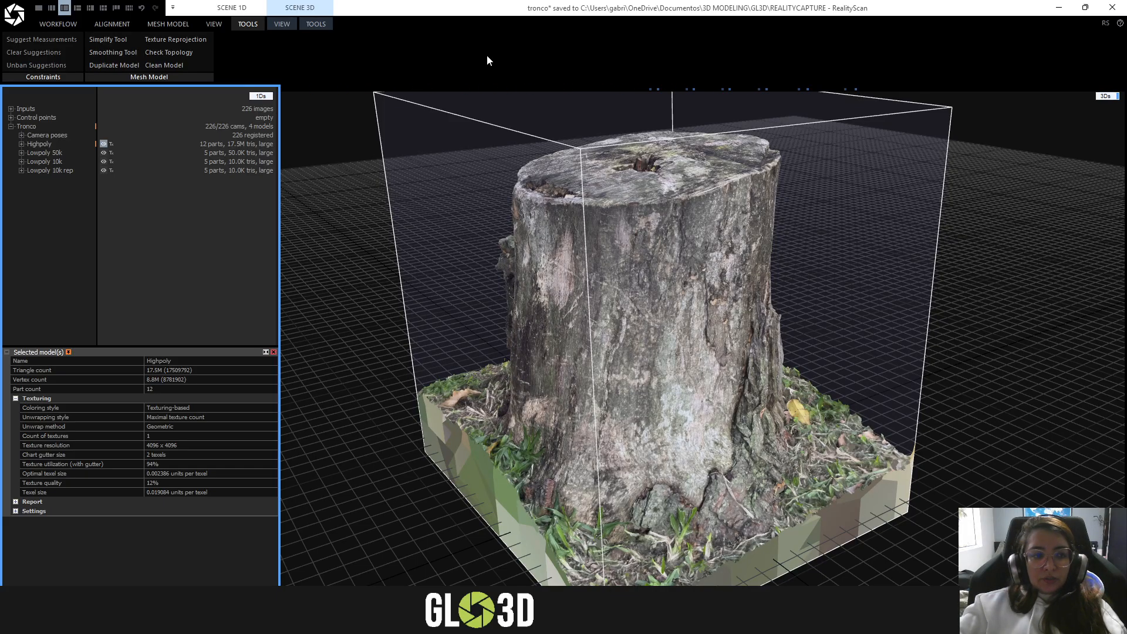
pyautogui.click(537, 94)
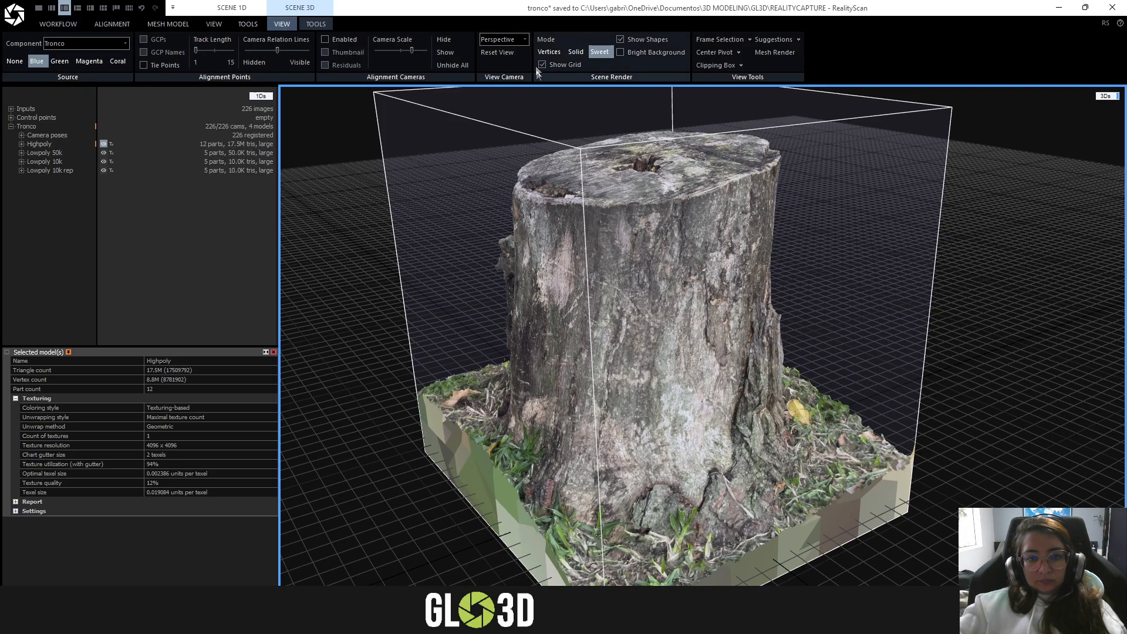
pyautogui.click(316, 24)
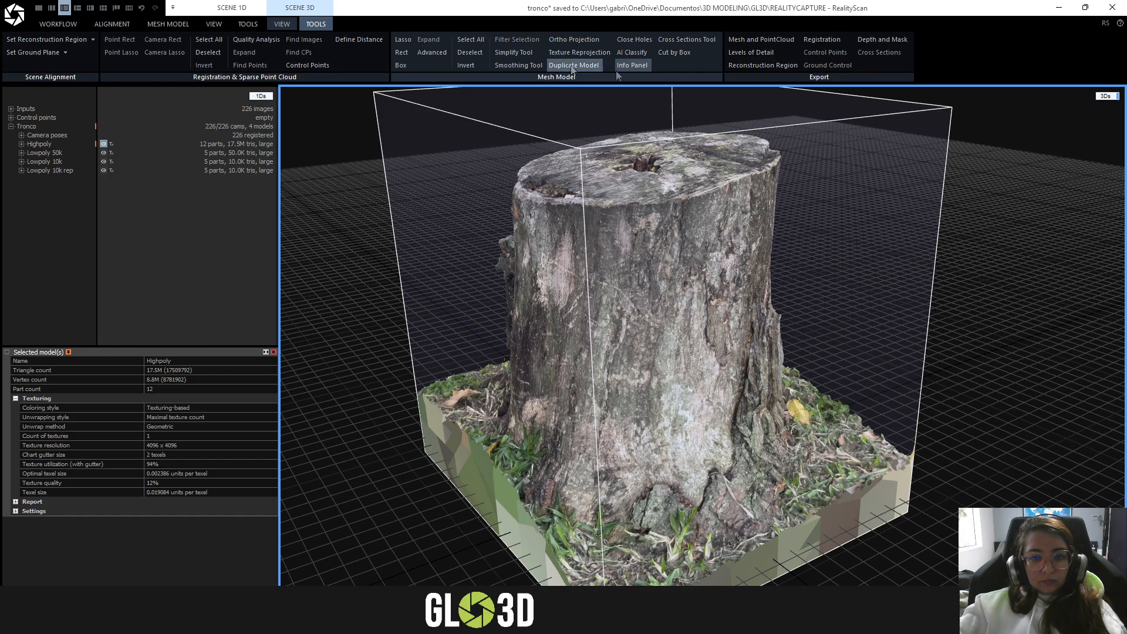
pyautogui.click(496, 52)
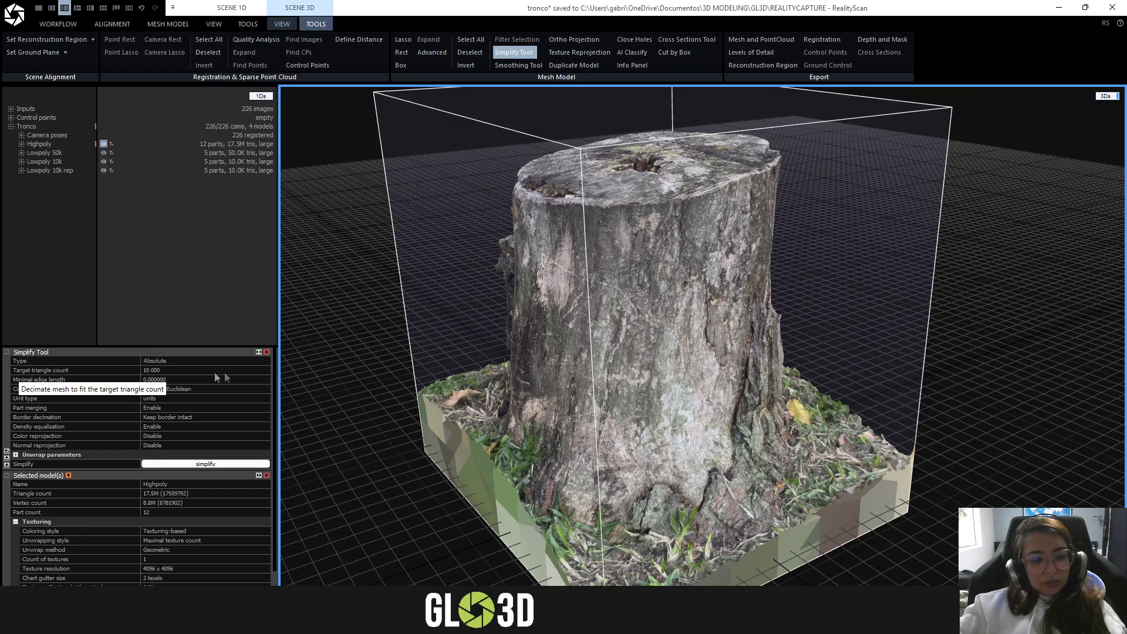
pyautogui.click(177, 370)
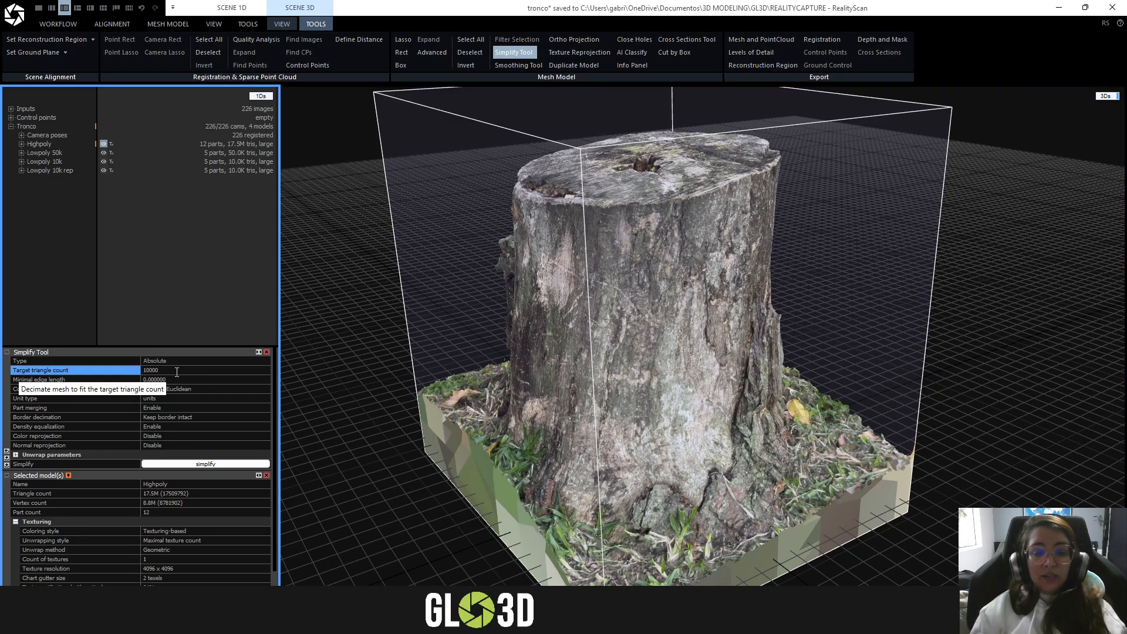
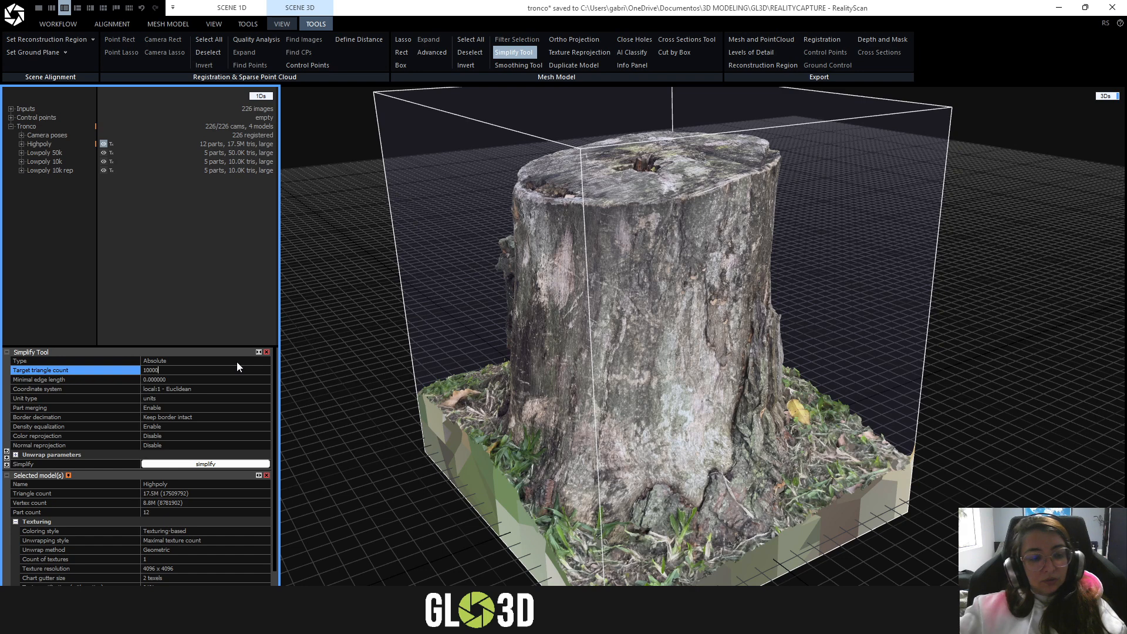
# - Keep the Simplify Tool's target triangle count at 10 000 and its border decimation on Keep border intact after viewing the choices
pyautogui.click(220, 332)
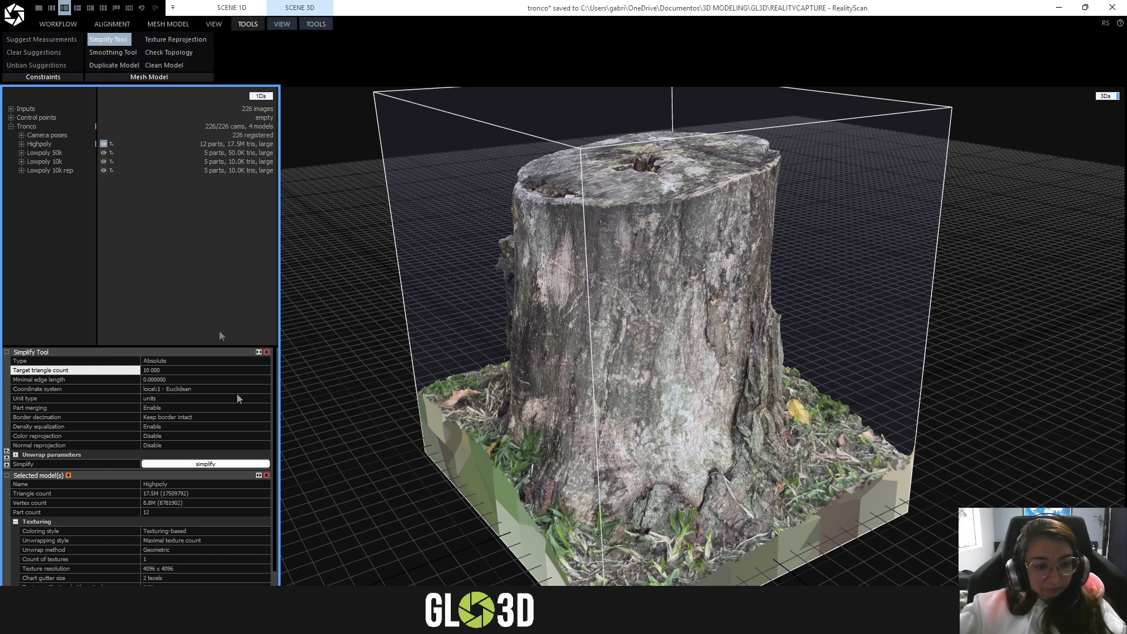
pyautogui.click(129, 377)
pyautogui.click(134, 371)
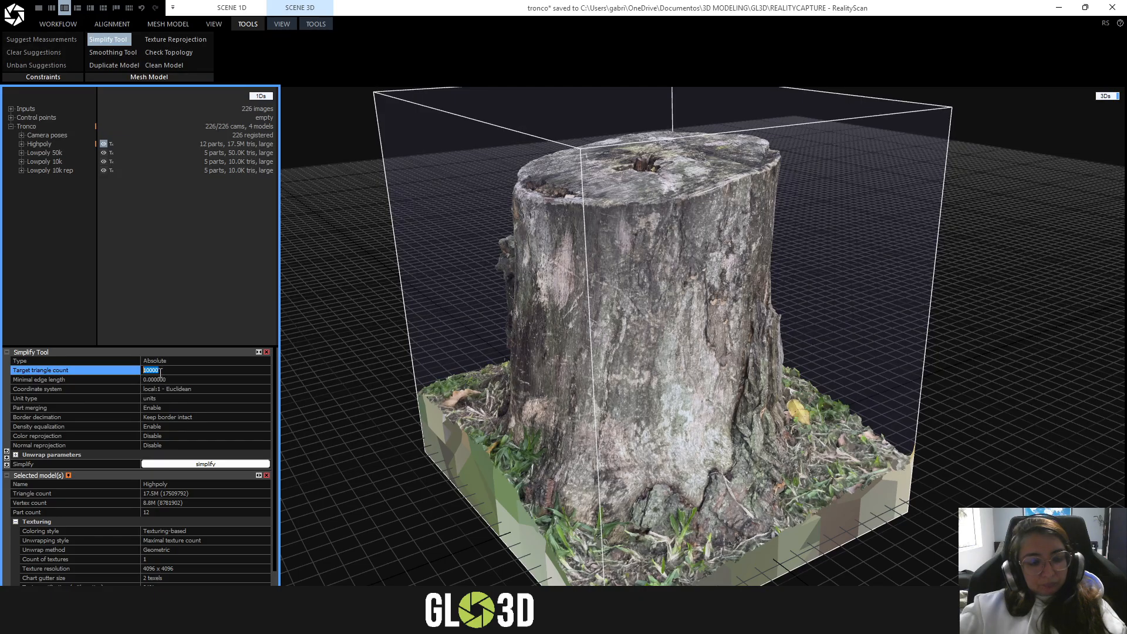
pyautogui.click(139, 248)
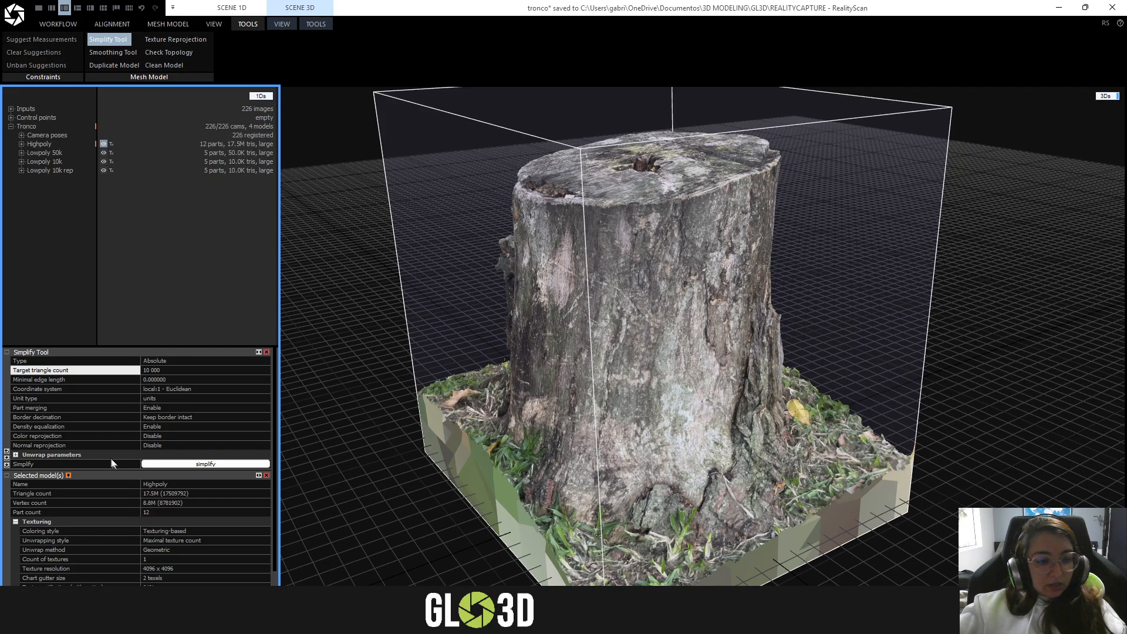
pyautogui.click(262, 418)
pyautogui.click(263, 417)
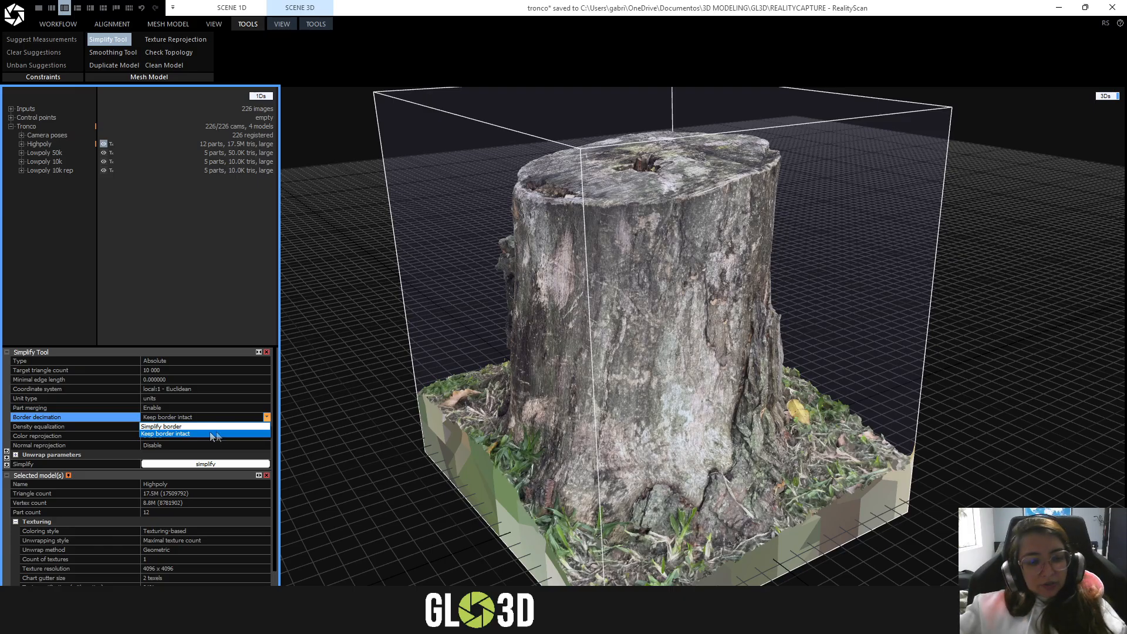
pyautogui.click(216, 433)
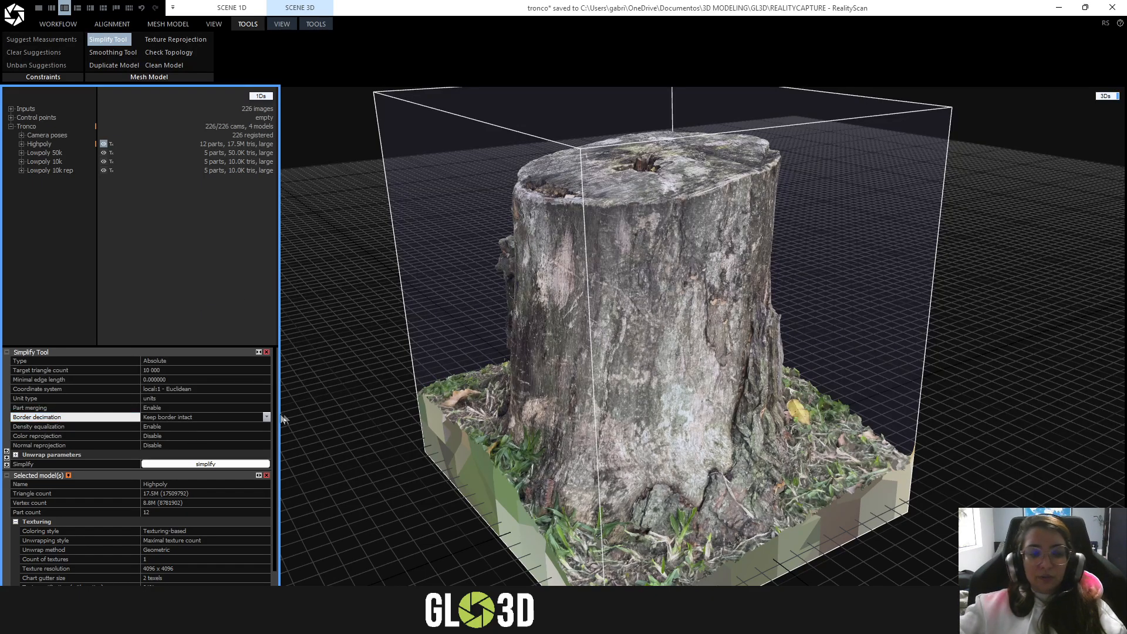
pyautogui.click(340, 391)
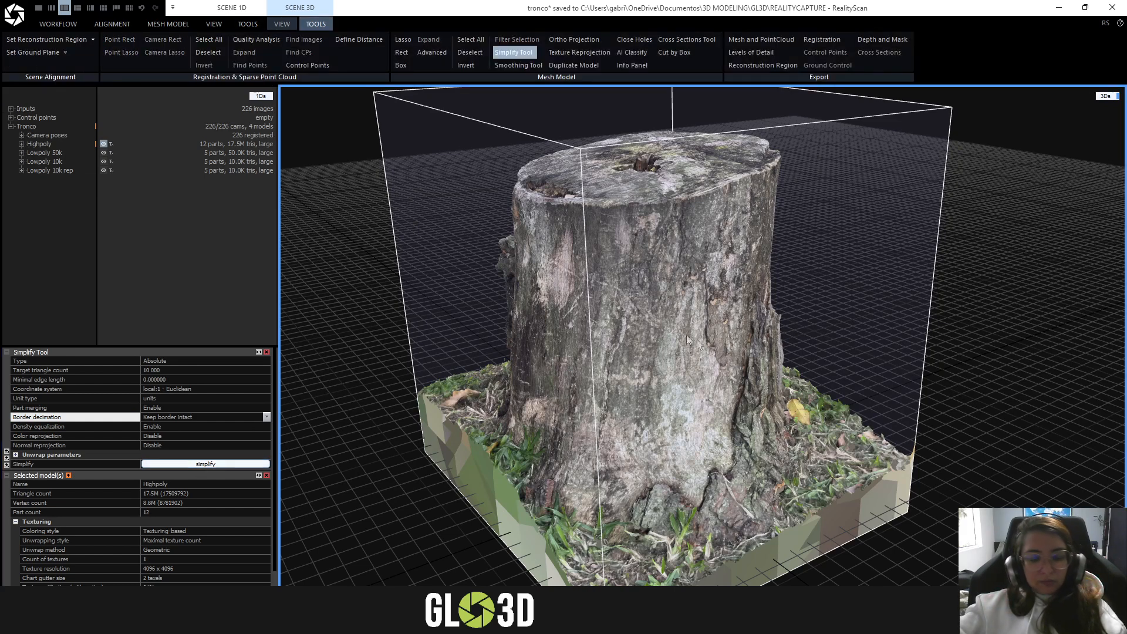
# - Display the Lowpoly 50k model in Solid mode and inspect its stump surface from another side
pyautogui.scroll(-3, 686, 335)
pyautogui.moveTo(821, 347); pyautogui.dragTo(528, 329)
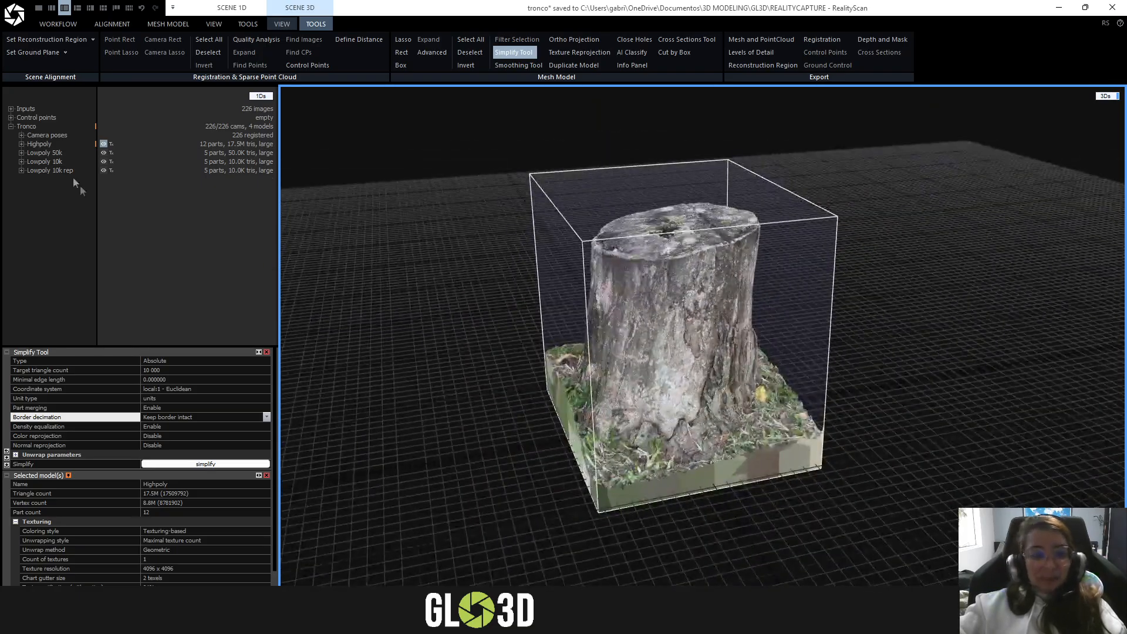
pyautogui.doubleClick(34, 154)
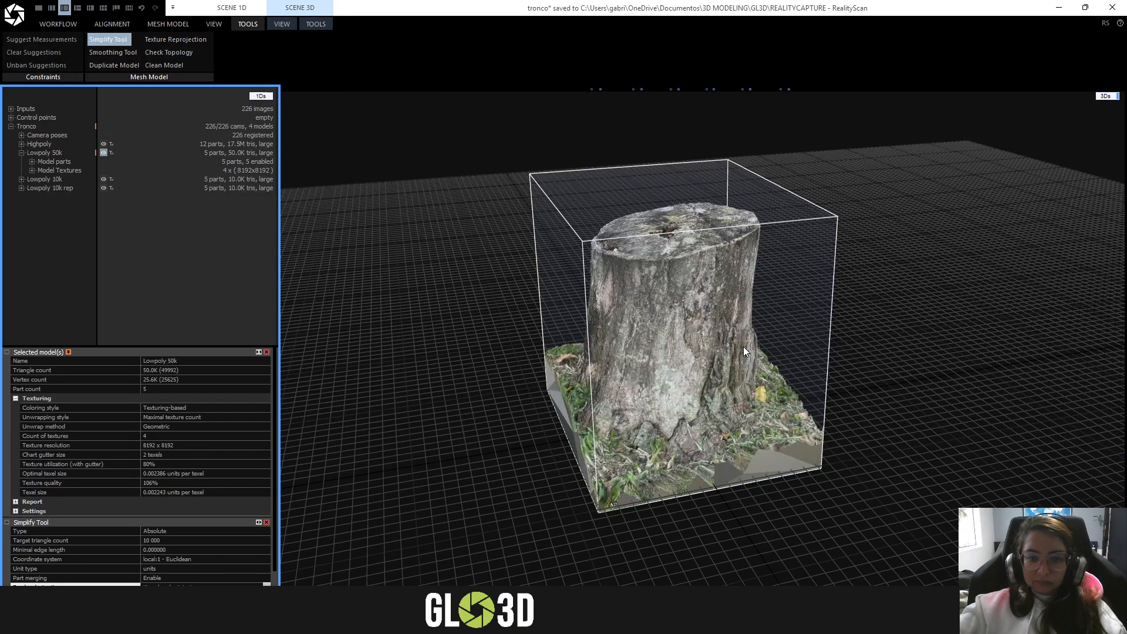
pyautogui.click(288, 25)
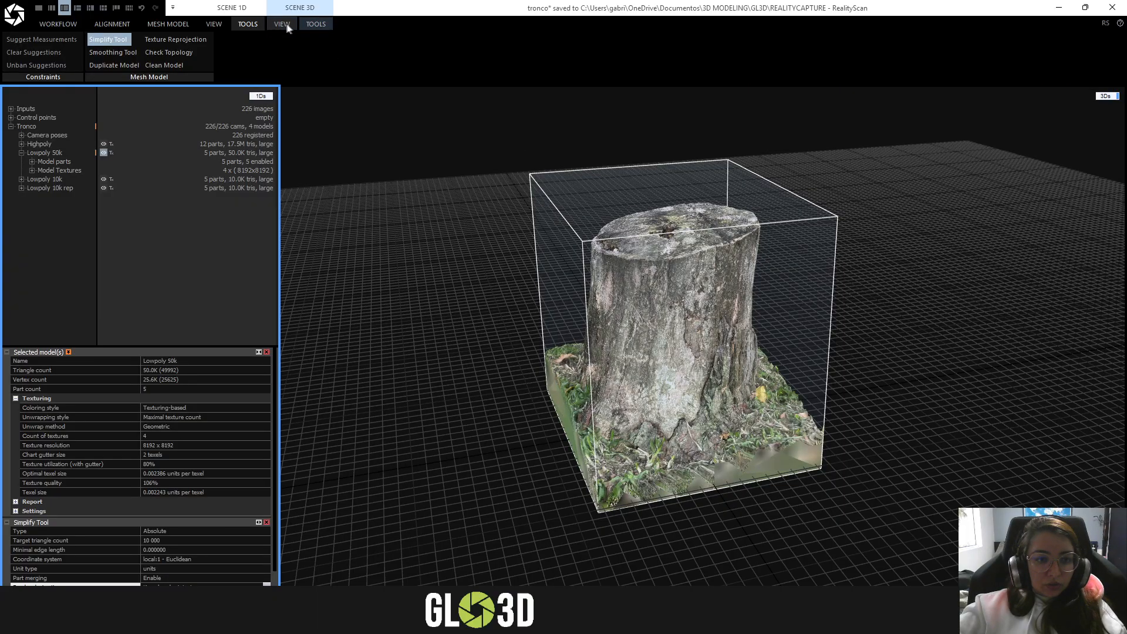
pyautogui.click(576, 53)
pyautogui.scroll(5, 690, 346)
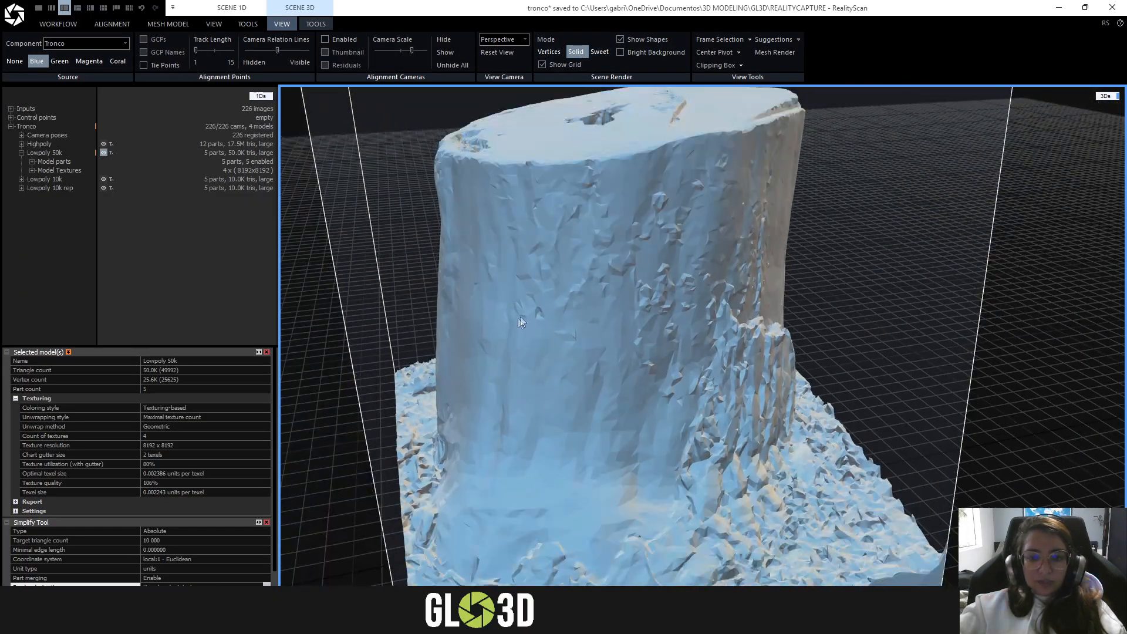
pyautogui.moveTo(521, 317); pyautogui.dragTo(771, 280, button='right')
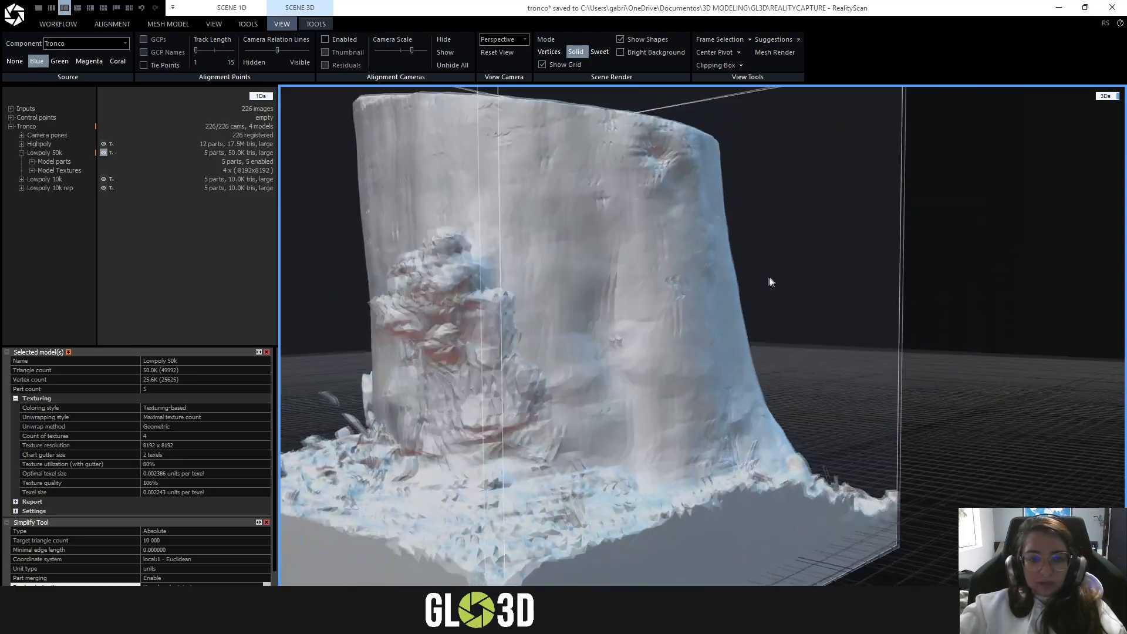
# - Display the Highpoly model in Solid mode and examine its bark detail up close for comparison
pyautogui.click(33, 142)
pyautogui.click(33, 143)
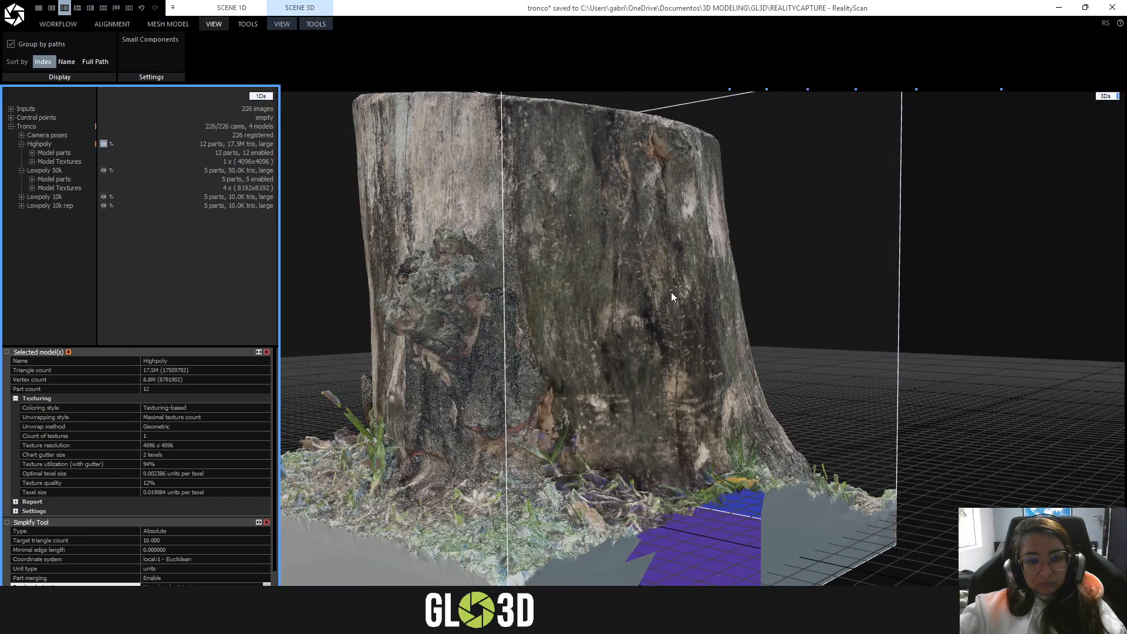
pyautogui.moveTo(531, 297); pyautogui.dragTo(499, 265, button='right')
pyautogui.scroll(4, 520, 287)
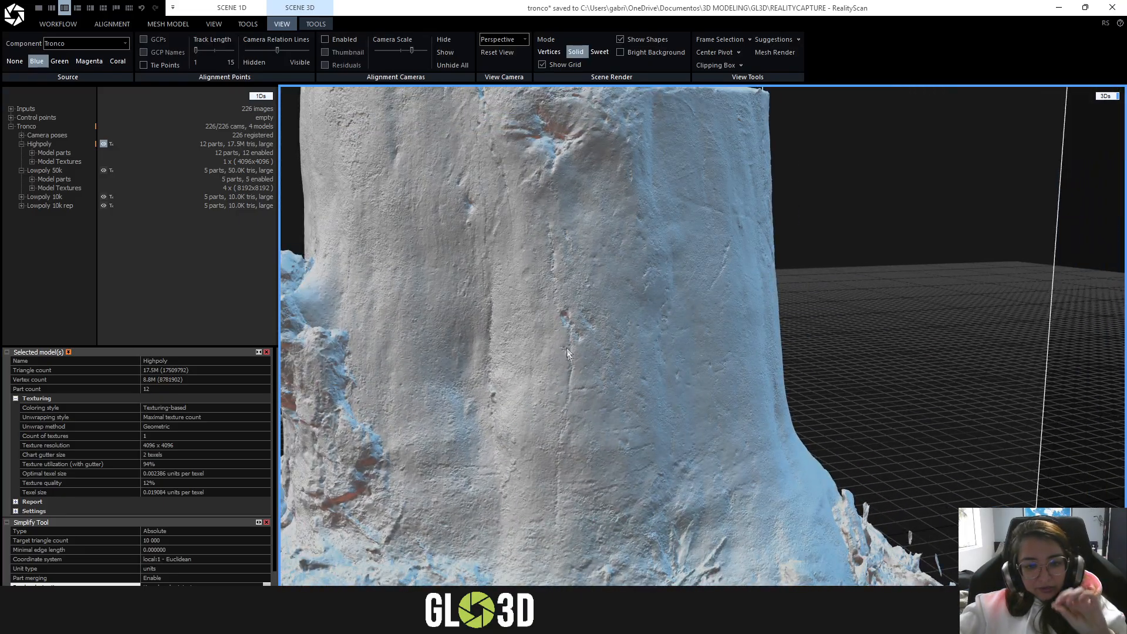
# - Switch back to the Lowpoly 50k model and examine its simplified geometry both as a whole and up close
pyautogui.doubleClick(42, 169)
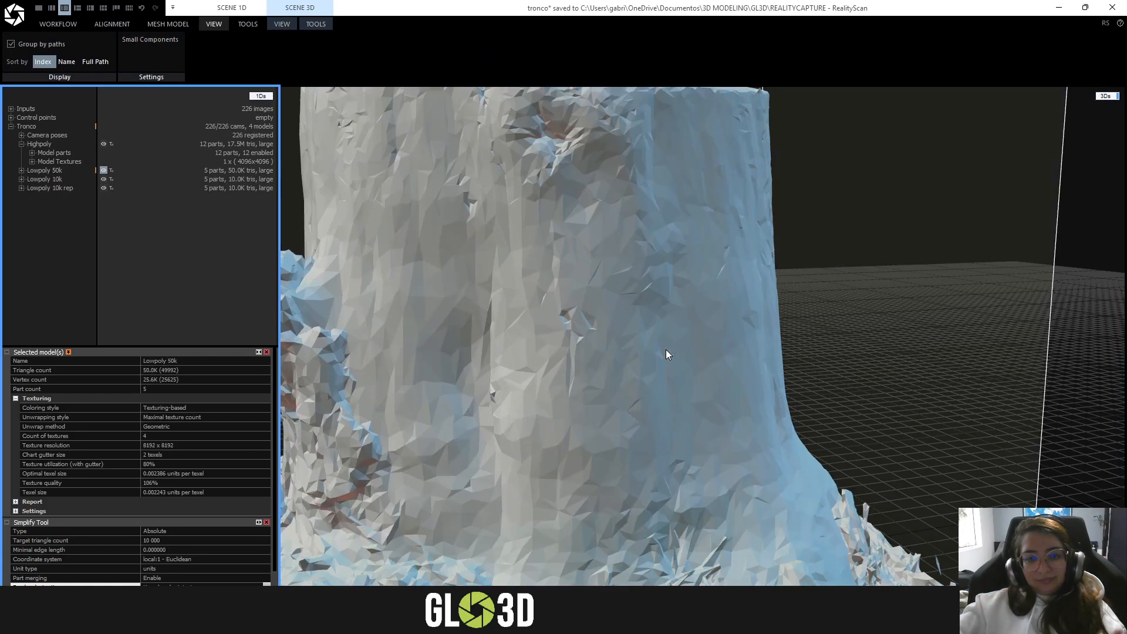
pyautogui.scroll(-5, 666, 350)
pyautogui.moveTo(665, 350); pyautogui.dragTo(485, 262)
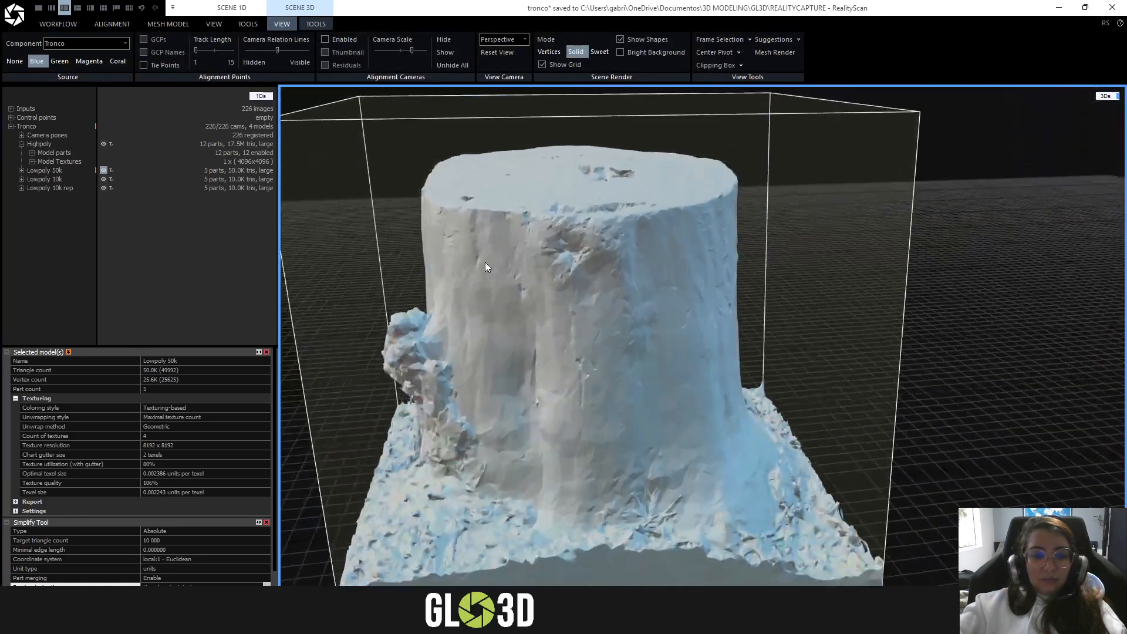
pyautogui.scroll(4, 595, 337)
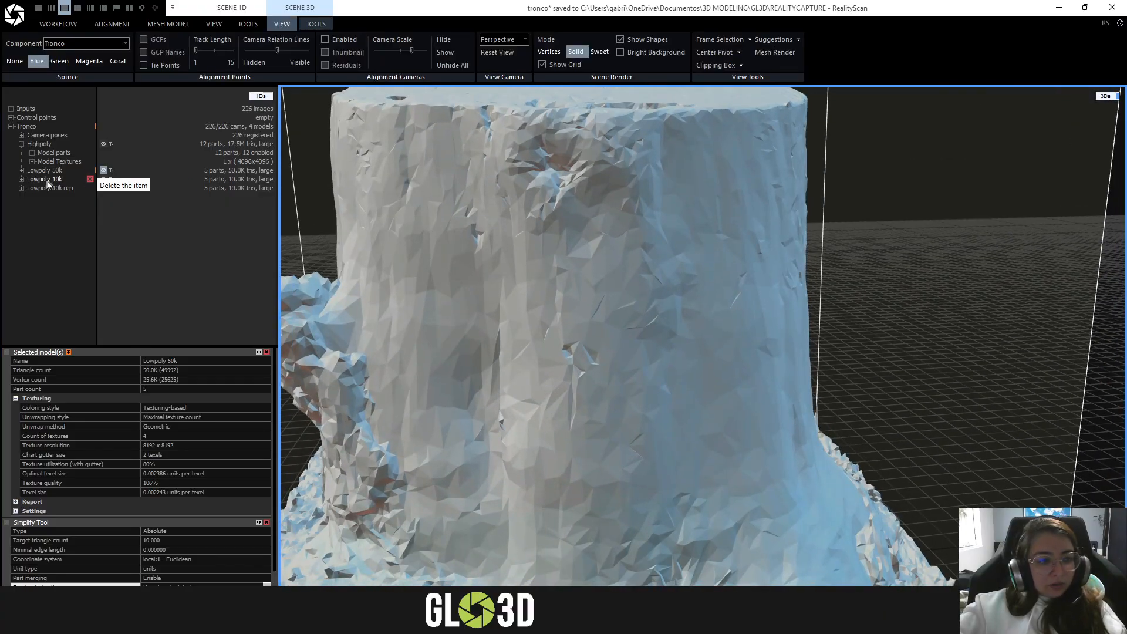
# - Display the Lowpoly 10k model in Solid mode and inspect its coarser geometry from several angles
pyautogui.doubleClick(45, 179)
pyautogui.scroll(-5, 762, 316)
pyautogui.moveTo(554, 227); pyautogui.dragTo(589, 251)
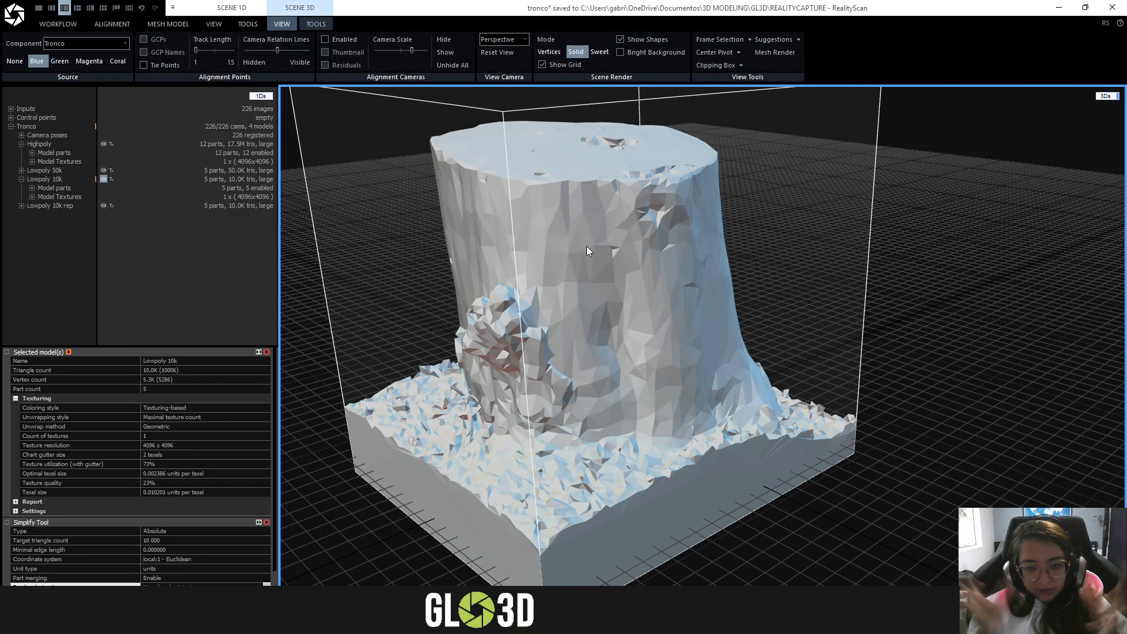
pyautogui.moveTo(587, 246); pyautogui.dragTo(604, 268)
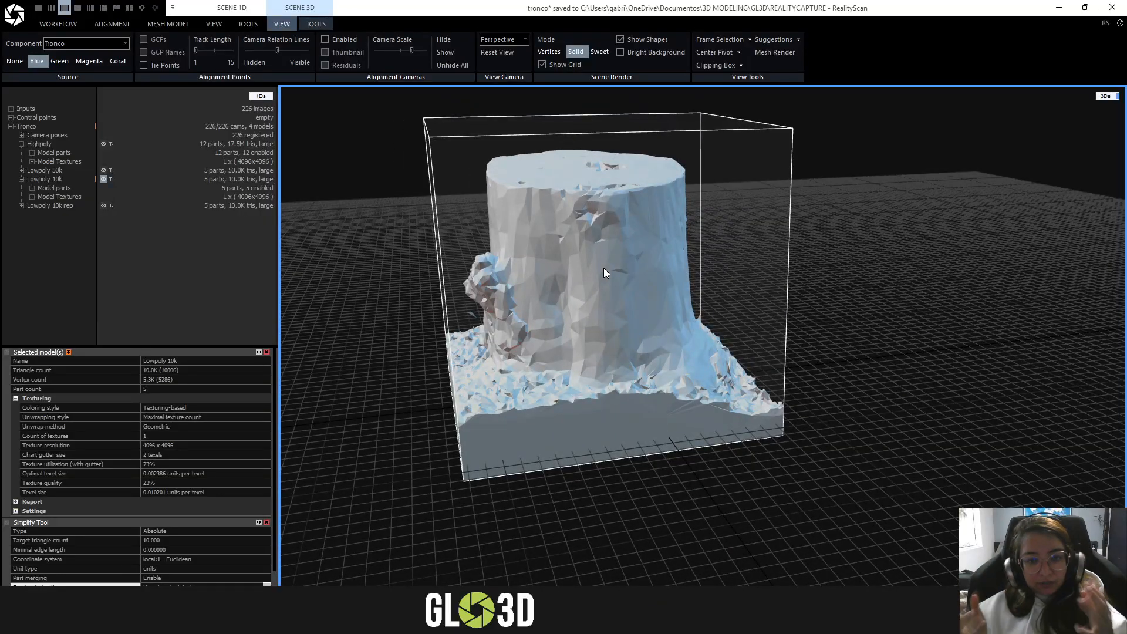
pyautogui.scroll(3, 604, 267)
pyautogui.moveTo(590, 259); pyautogui.dragTo(624, 258)
pyautogui.scroll(-3, 811, 235)
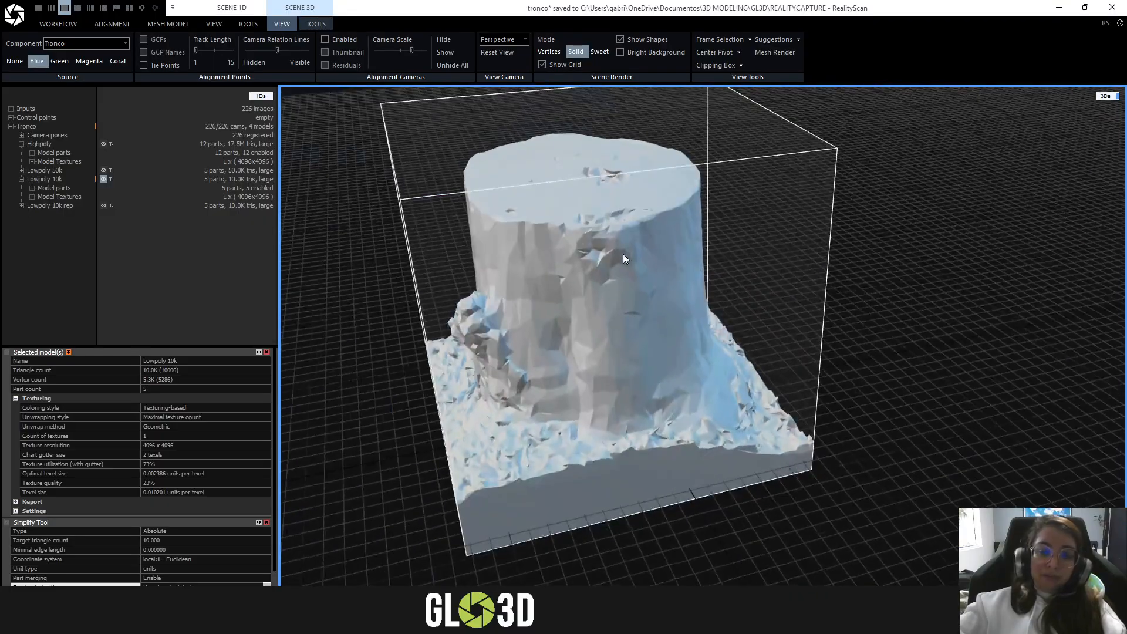
# - Collapse the expanded Highpoly and Lowpoly 10k entries in the Tronco component and activate Lowpoly 10k again
pyautogui.click(23, 145)
pyautogui.click(23, 162)
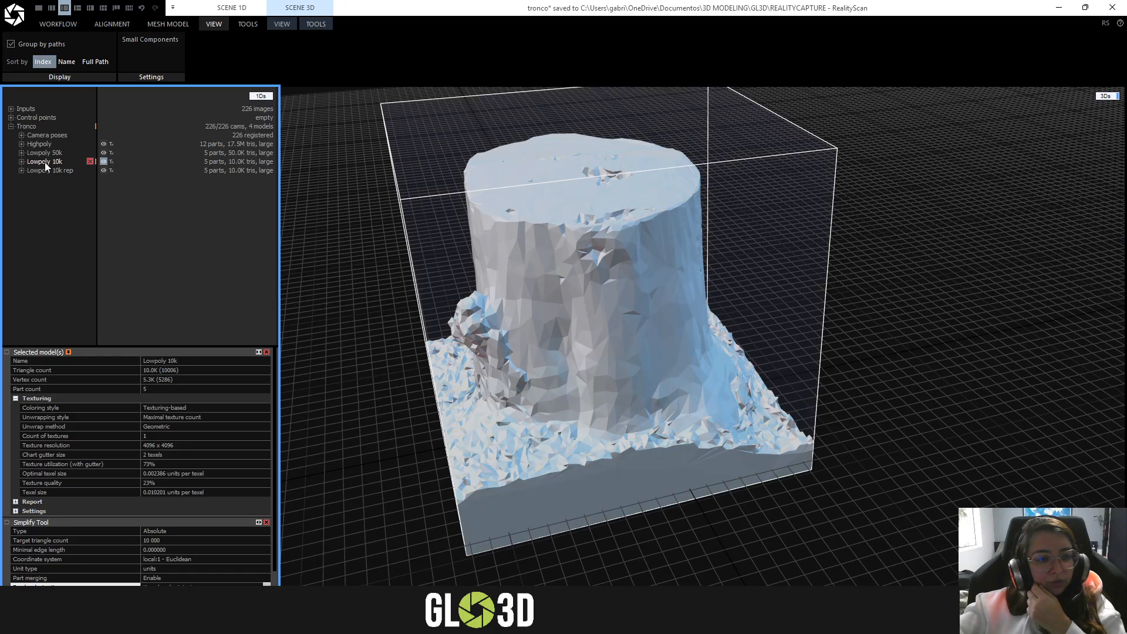
pyautogui.click(315, 22)
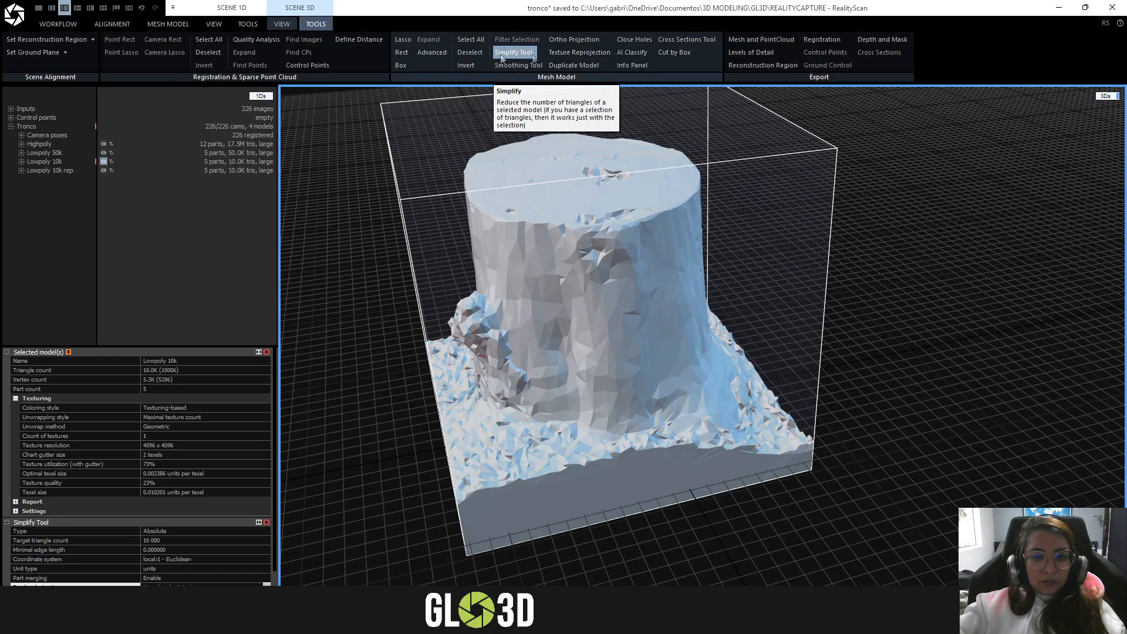
pyautogui.click(283, 24)
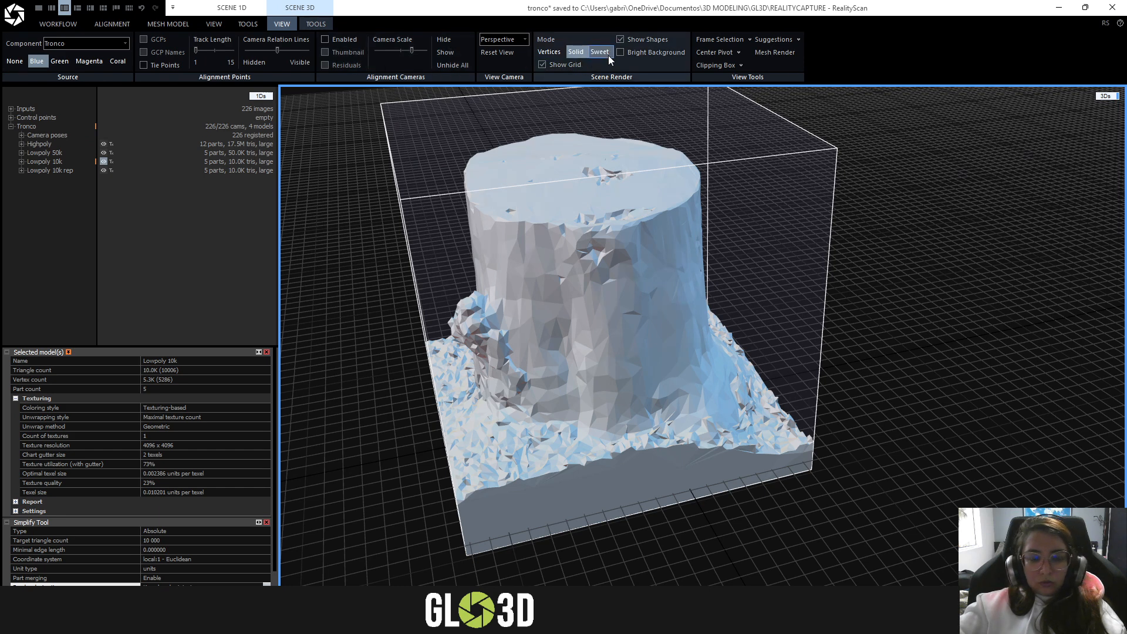
pyautogui.doubleClick(40, 161)
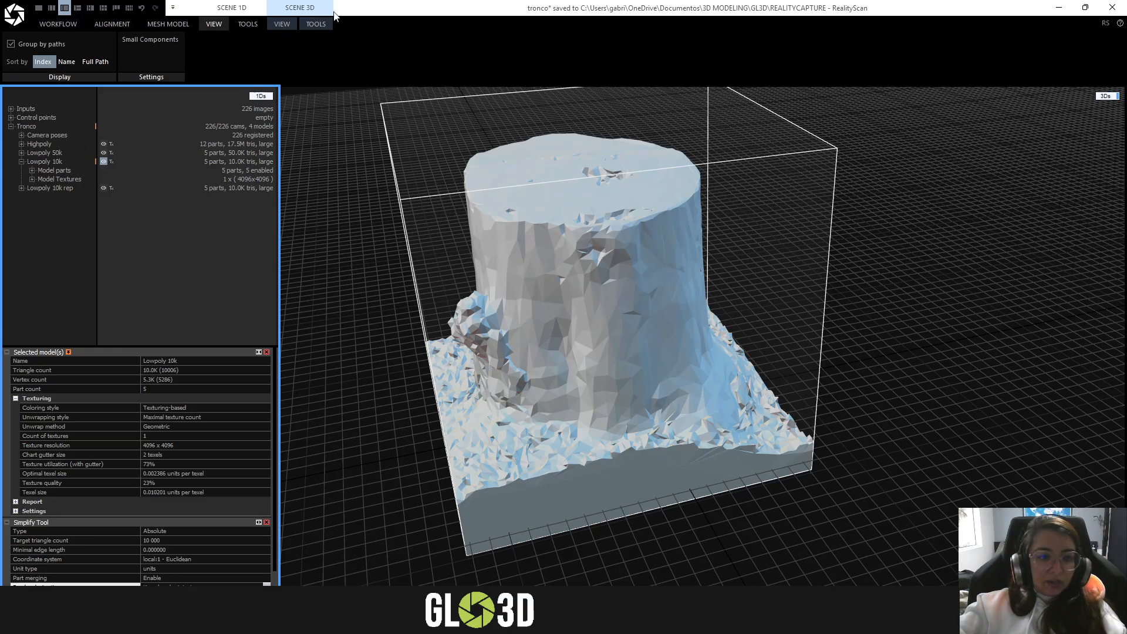
# - Close the Simplify Tool settings for the Lowpoly 10k model and look over the mesh and texture commands
pyautogui.click(314, 25)
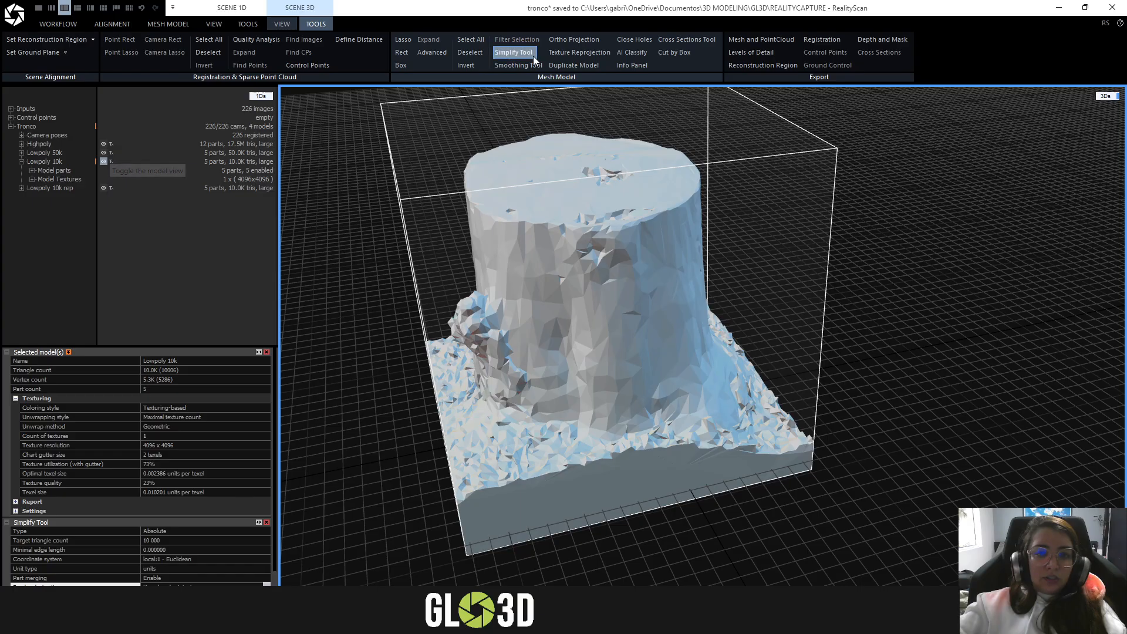
pyautogui.click(168, 24)
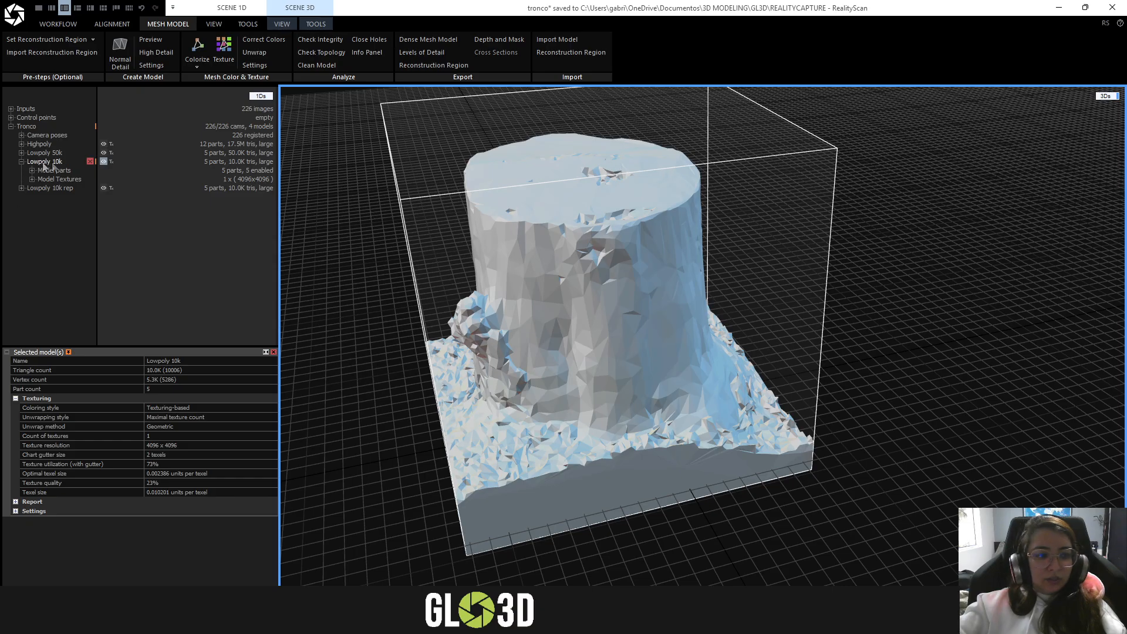
pyautogui.click(317, 25)
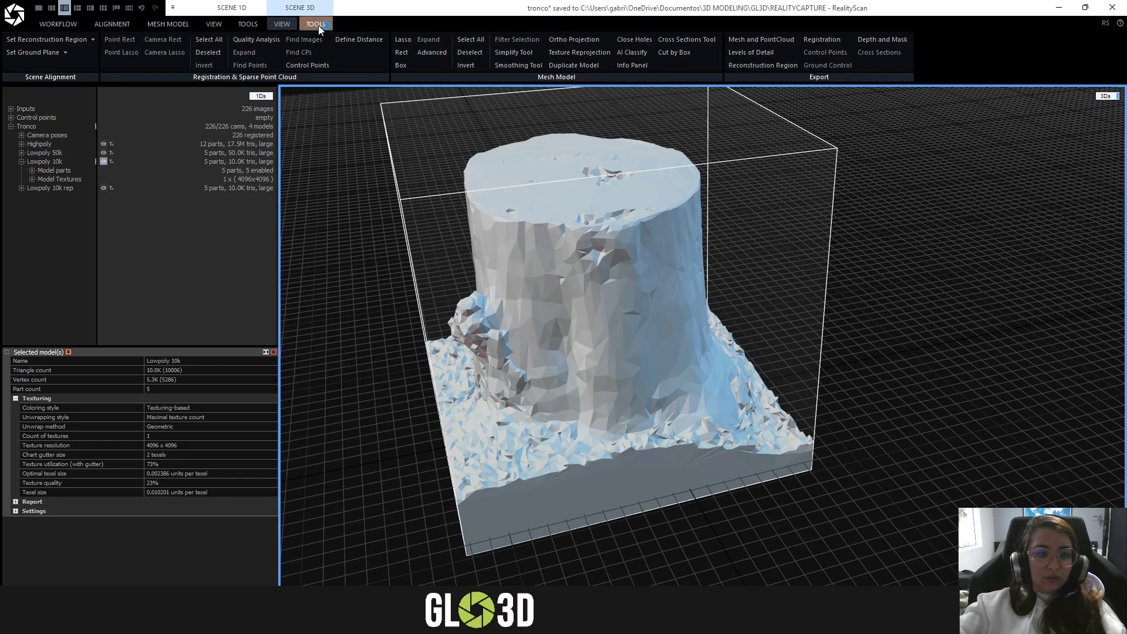
# - Render the Lowpoly 10k model in Sweet mode and inspect its texture around the whole stump
pyautogui.click(283, 23)
pyautogui.click(599, 51)
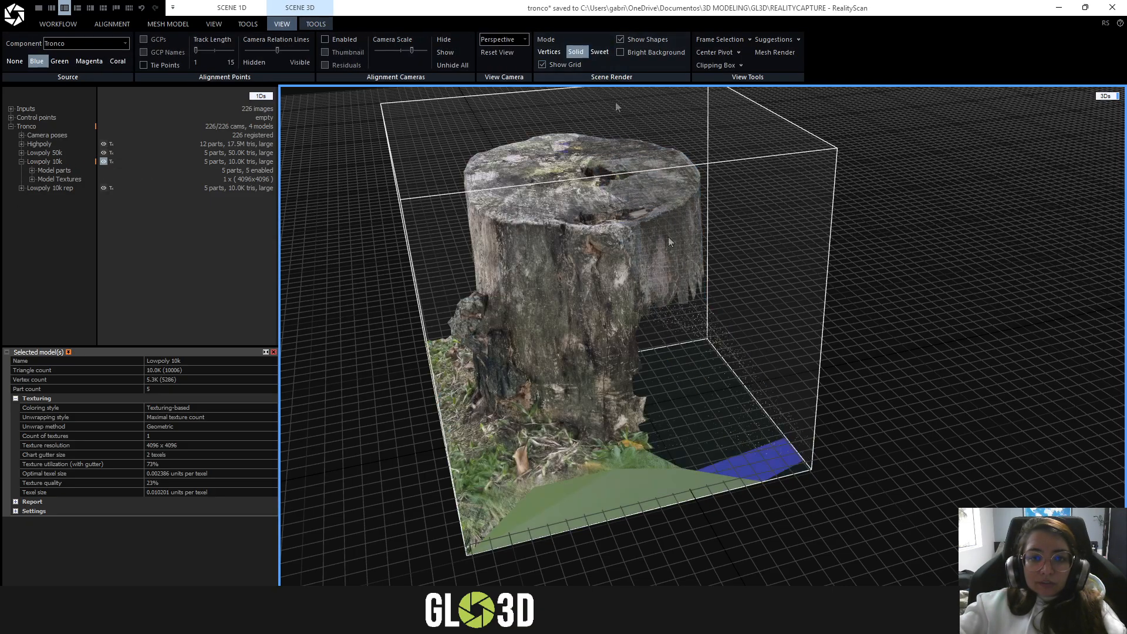
pyautogui.scroll(5, 592, 303)
pyautogui.scroll(-3, 592, 303)
pyautogui.moveTo(591, 303); pyautogui.dragTo(512, 236, button='right')
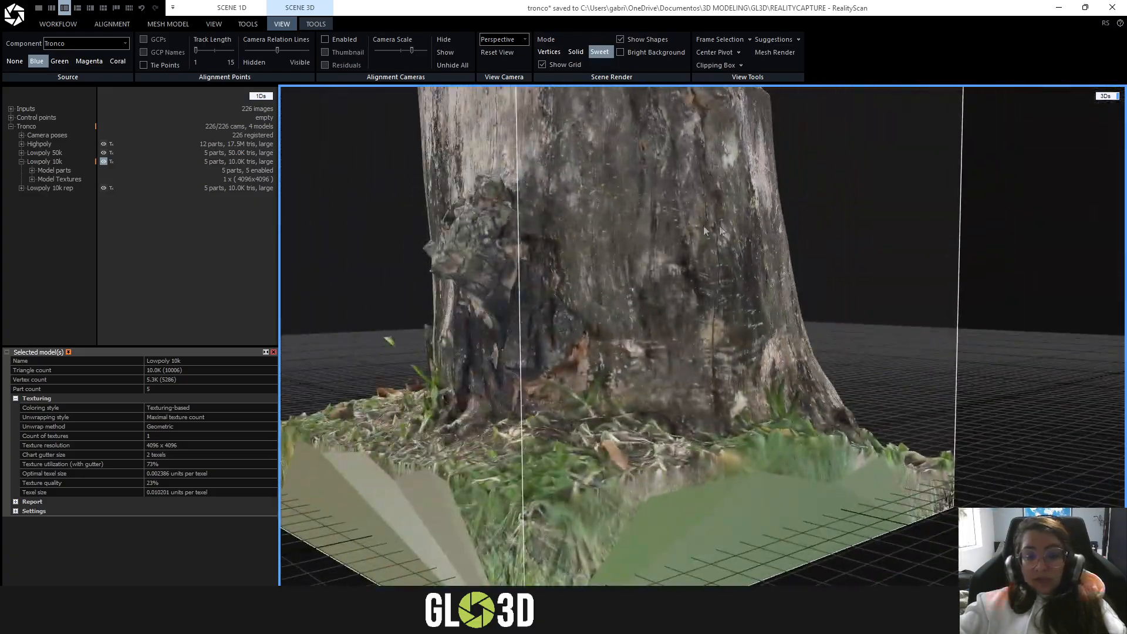
pyautogui.scroll(-3, 512, 236)
pyautogui.moveTo(508, 236); pyautogui.dragTo(888, 266)
pyautogui.moveTo(890, 265); pyautogui.dragTo(470, 261, button='right')
pyautogui.moveTo(757, 373); pyautogui.dragTo(1070, 385, button='right')
pyautogui.moveTo(1070, 386); pyautogui.dragTo(446, 353)
# - Display the Lowpoly 10k rep model, check its model parts and textures entries, and inspect its textured stump from a lower angle
pyautogui.click(21, 161)
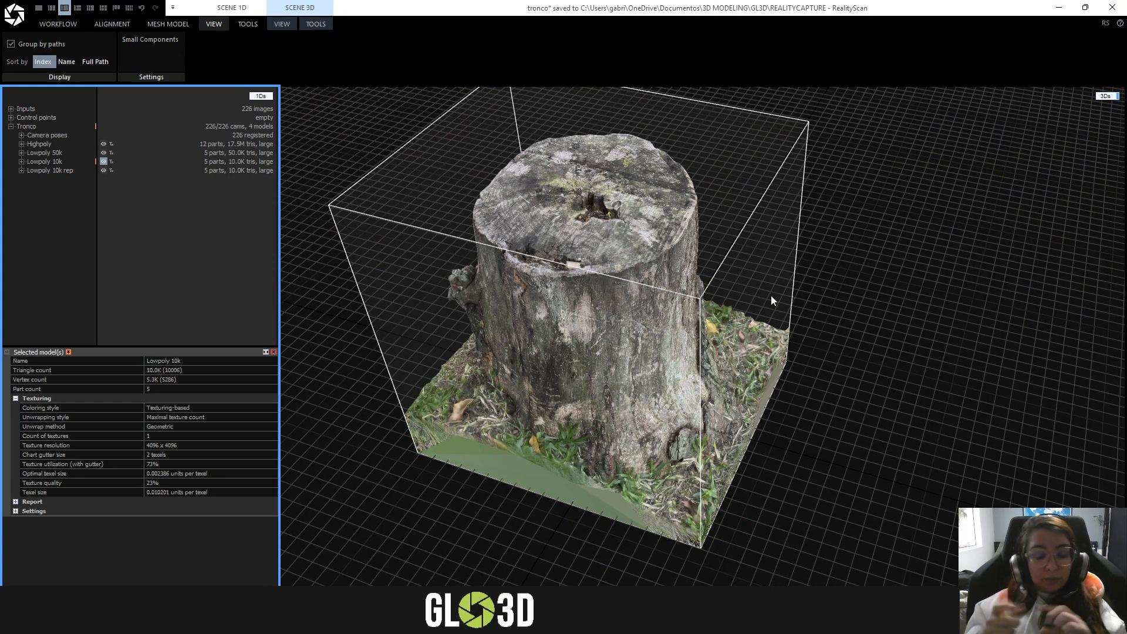
pyautogui.doubleClick(39, 171)
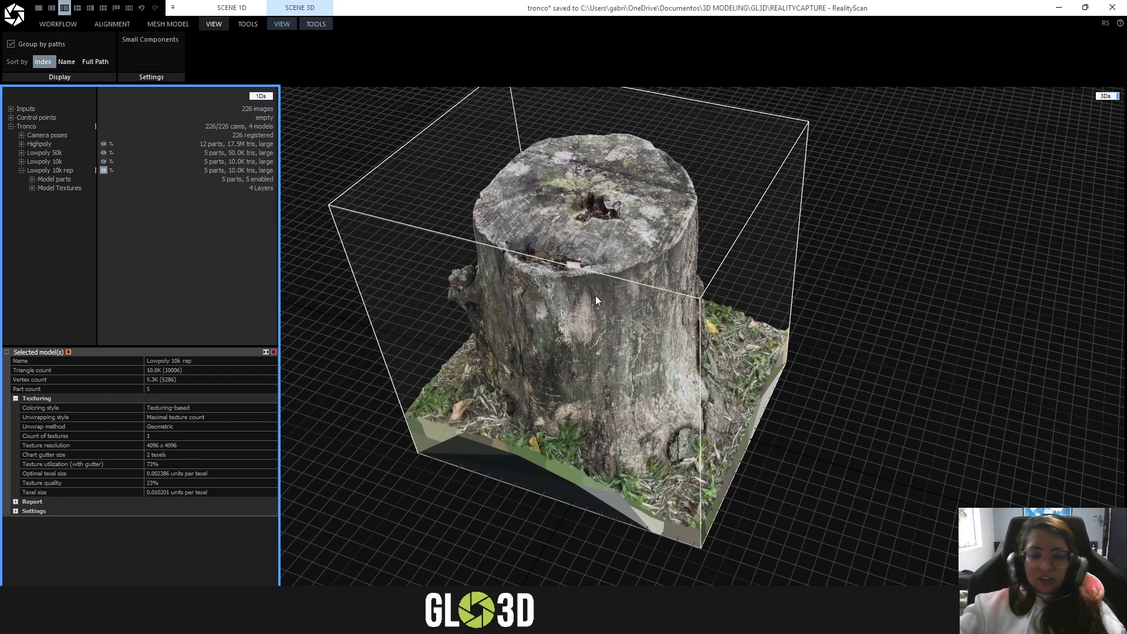
pyautogui.click(21, 170)
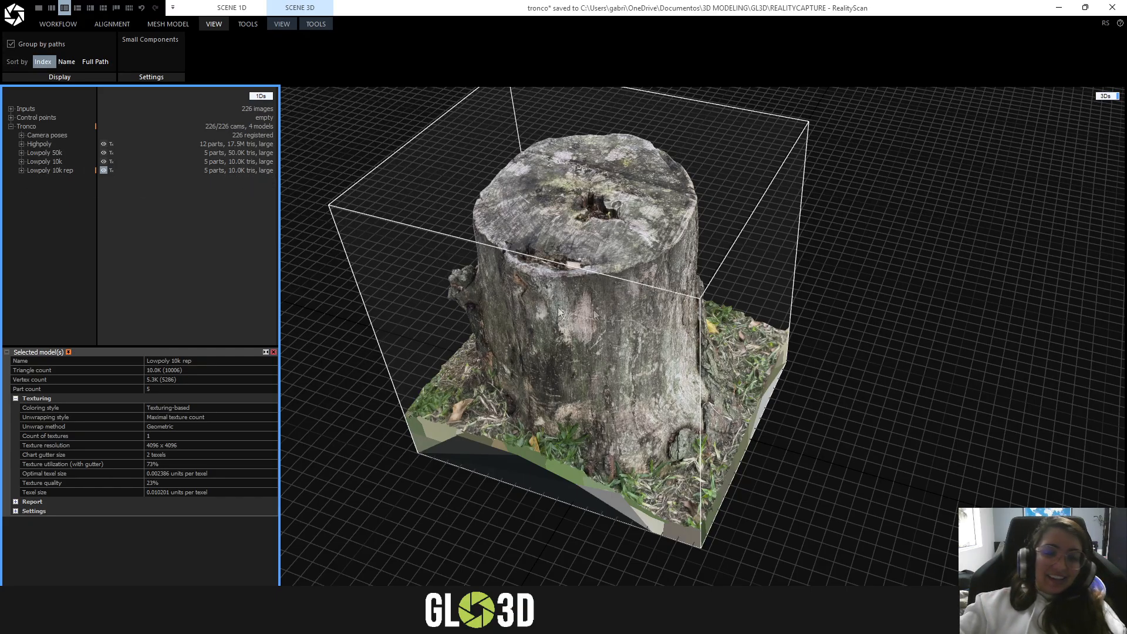
pyautogui.moveTo(558, 309); pyautogui.dragTo(565, 283)
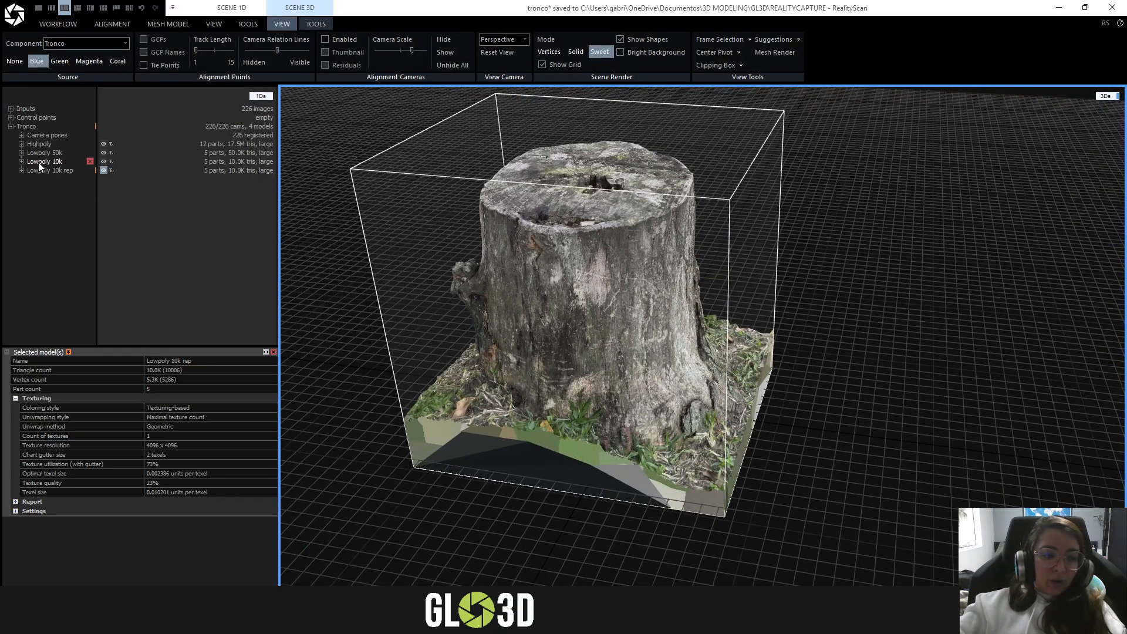
pyautogui.moveTo(623, 268); pyautogui.dragTo(641, 248)
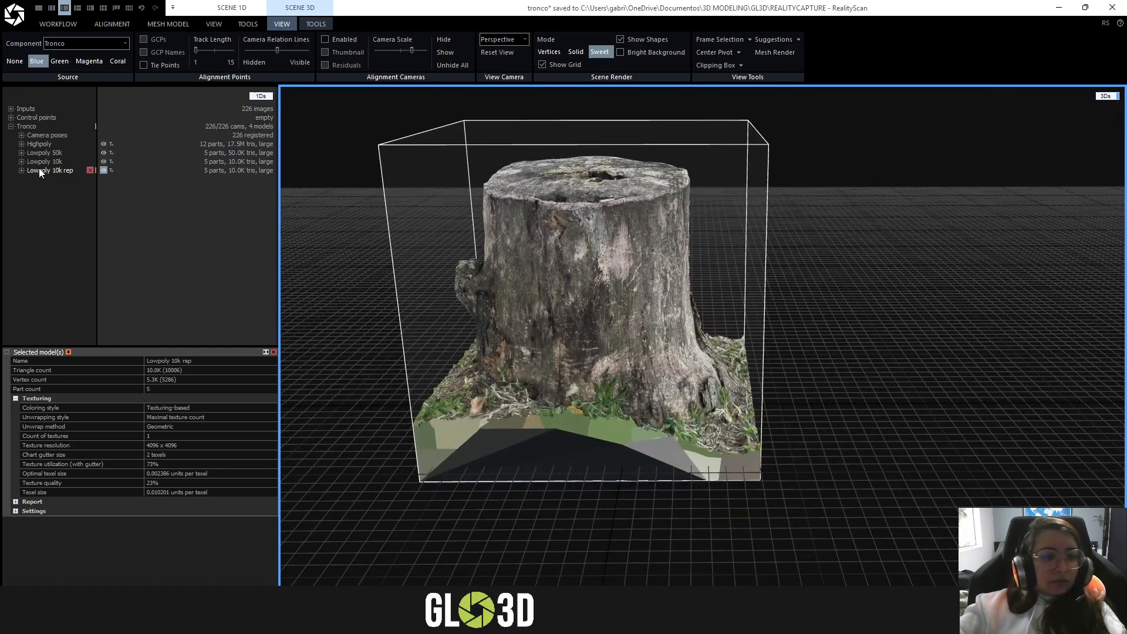
# - Select the Lowpoly 10k rep model and open its Texture Reprojection settings
pyautogui.click(39, 170)
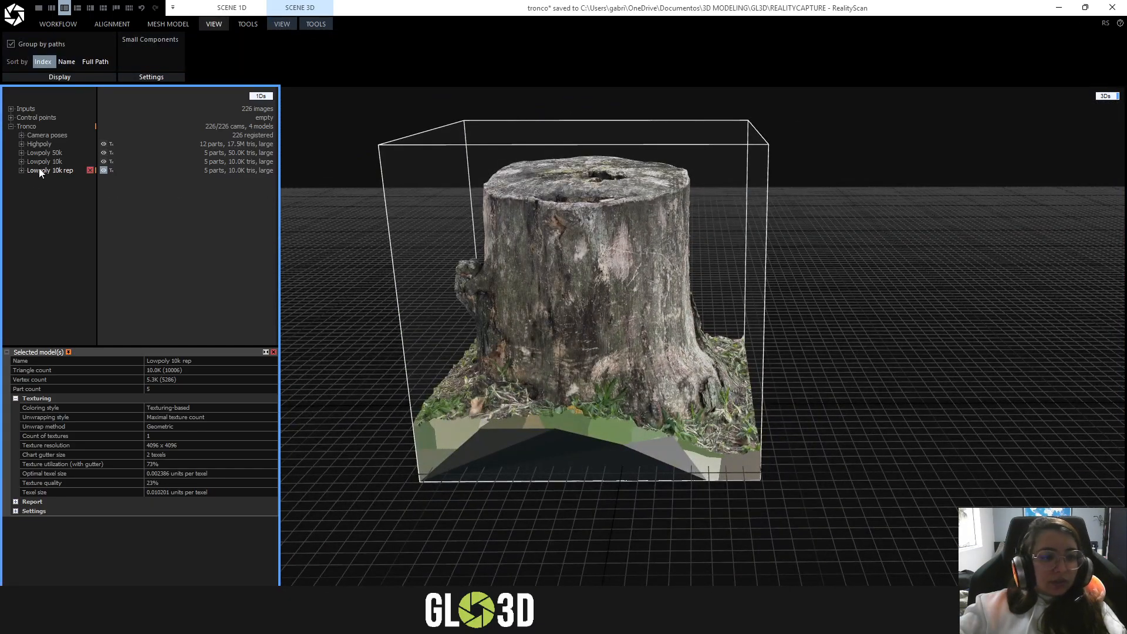
pyautogui.click(318, 23)
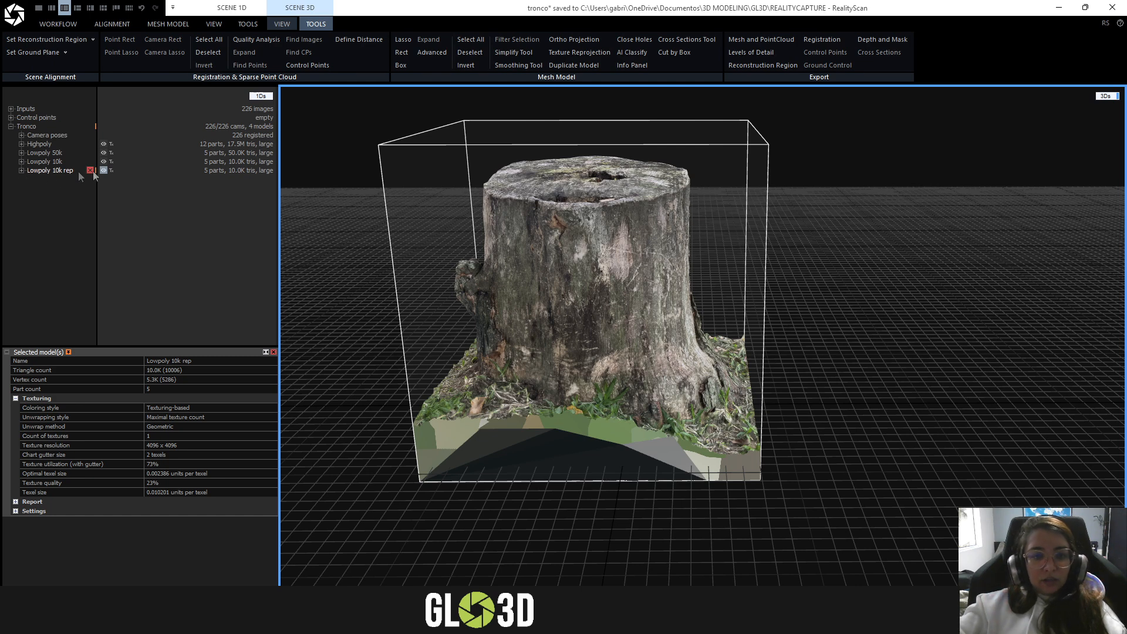
pyautogui.moveTo(656, 246); pyautogui.dragTo(611, 268)
pyautogui.click(55, 171)
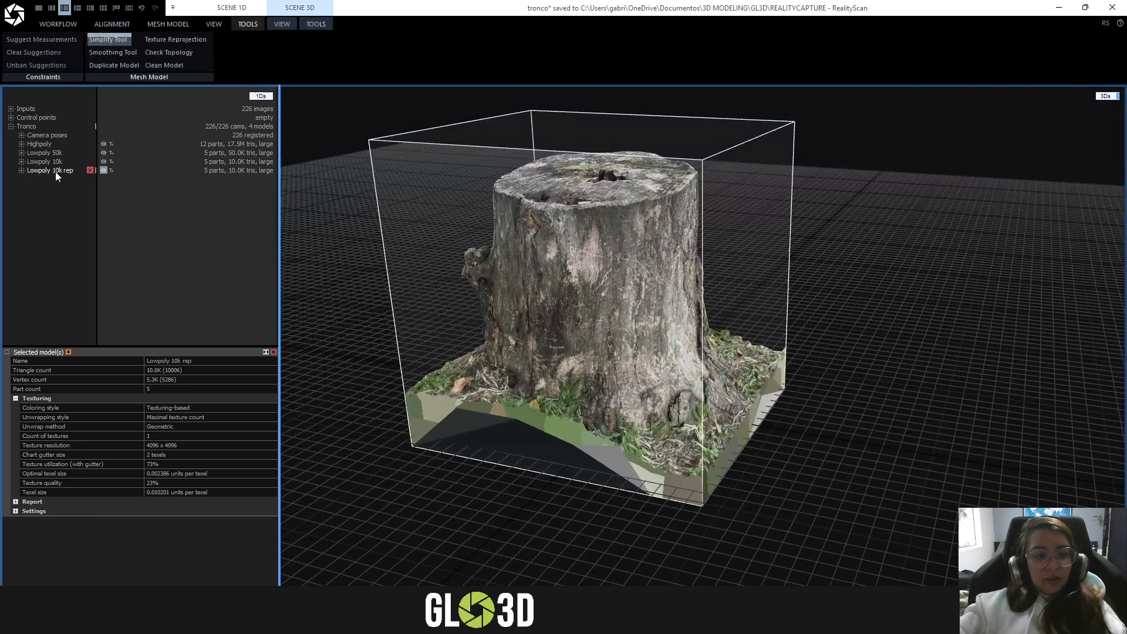
pyautogui.click(317, 23)
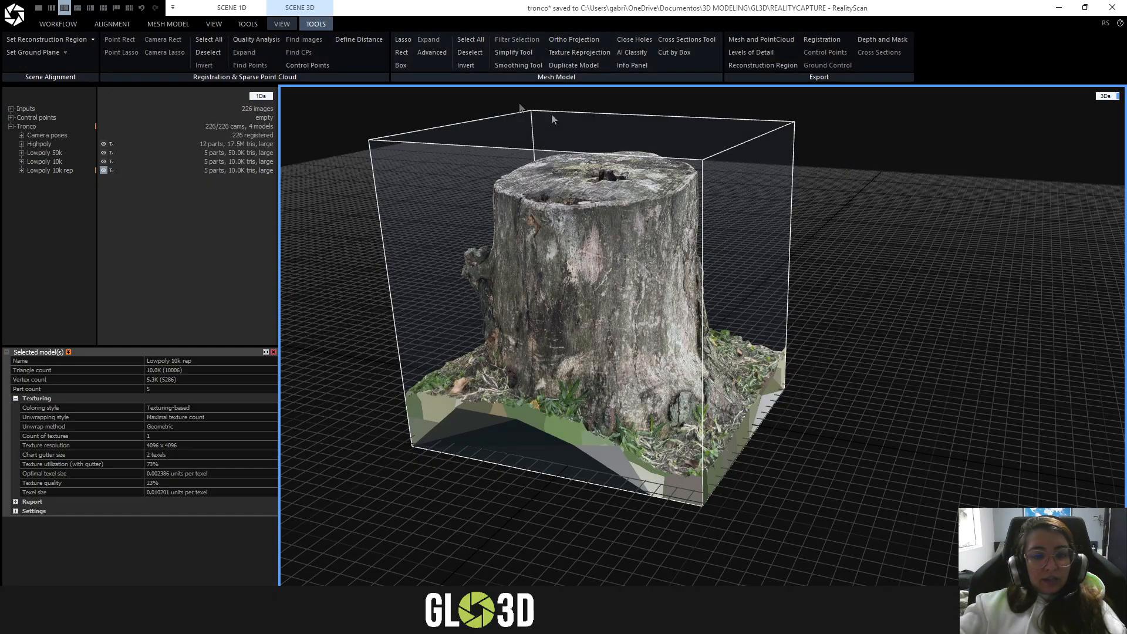
pyautogui.click(566, 53)
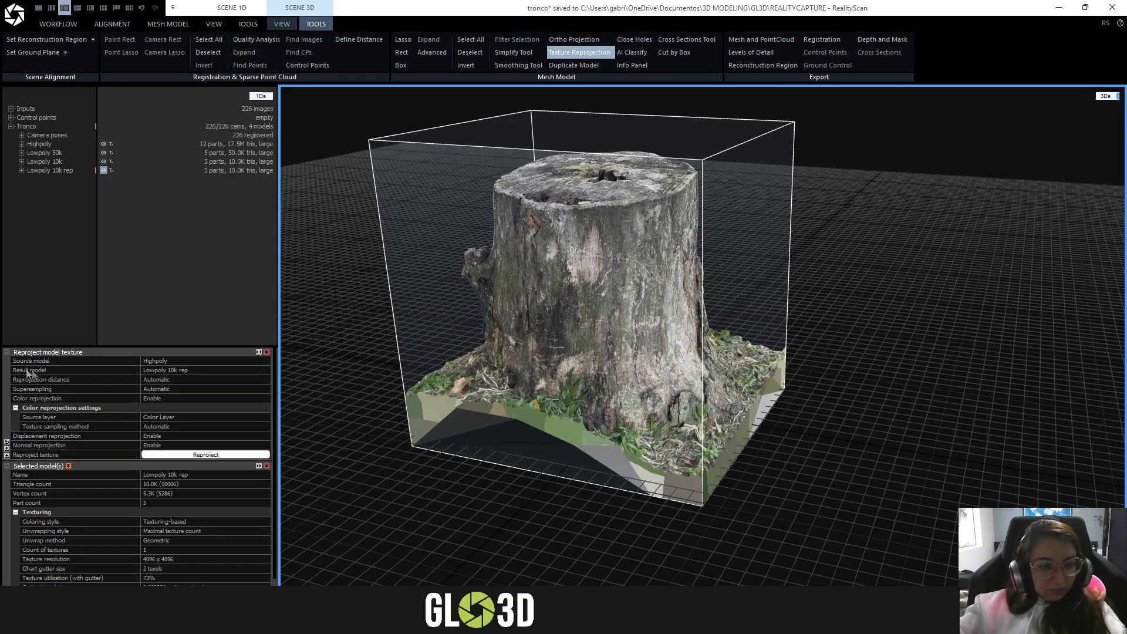
# - Check the source model and result model options for the texture reprojection, and look through the color reprojection settings
pyautogui.click(157, 363)
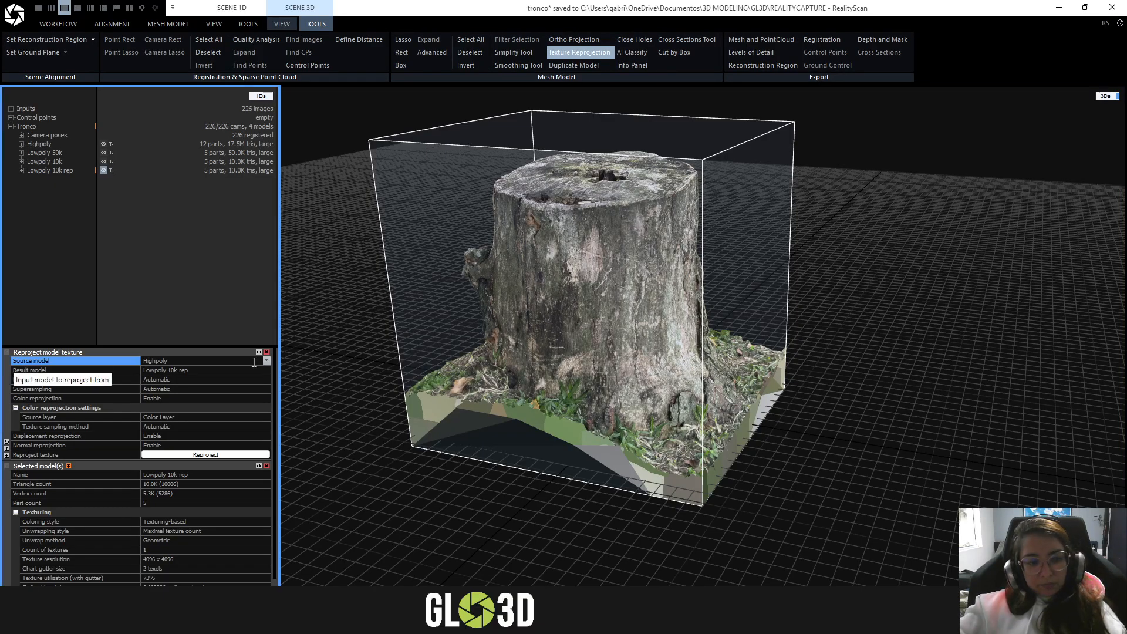
pyautogui.click(266, 361)
pyautogui.click(266, 361)
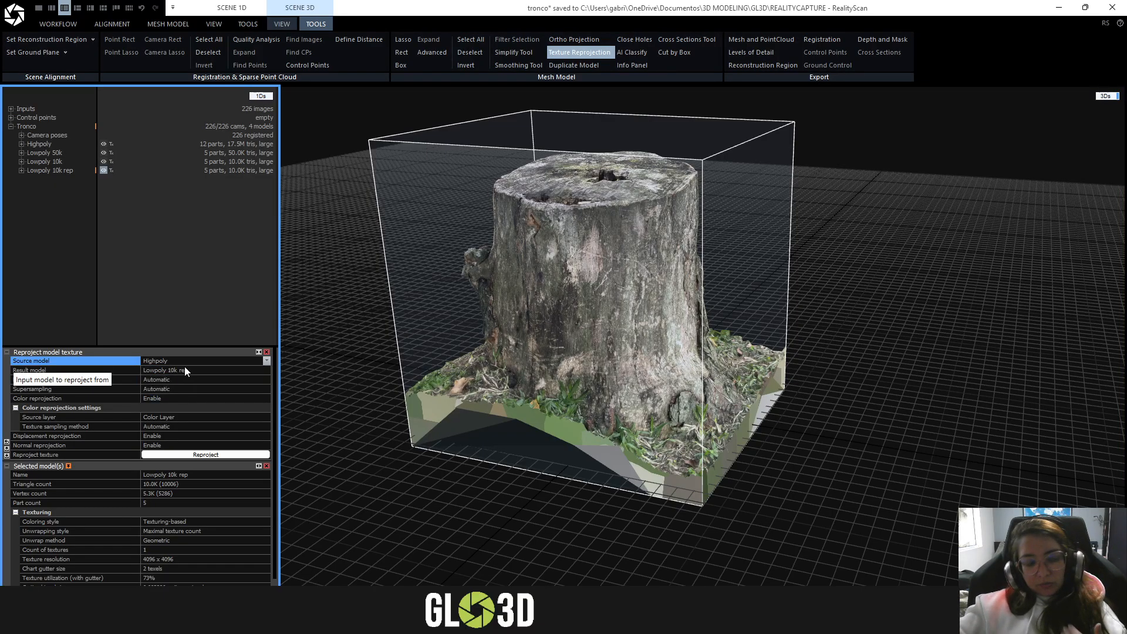
pyautogui.click(199, 371)
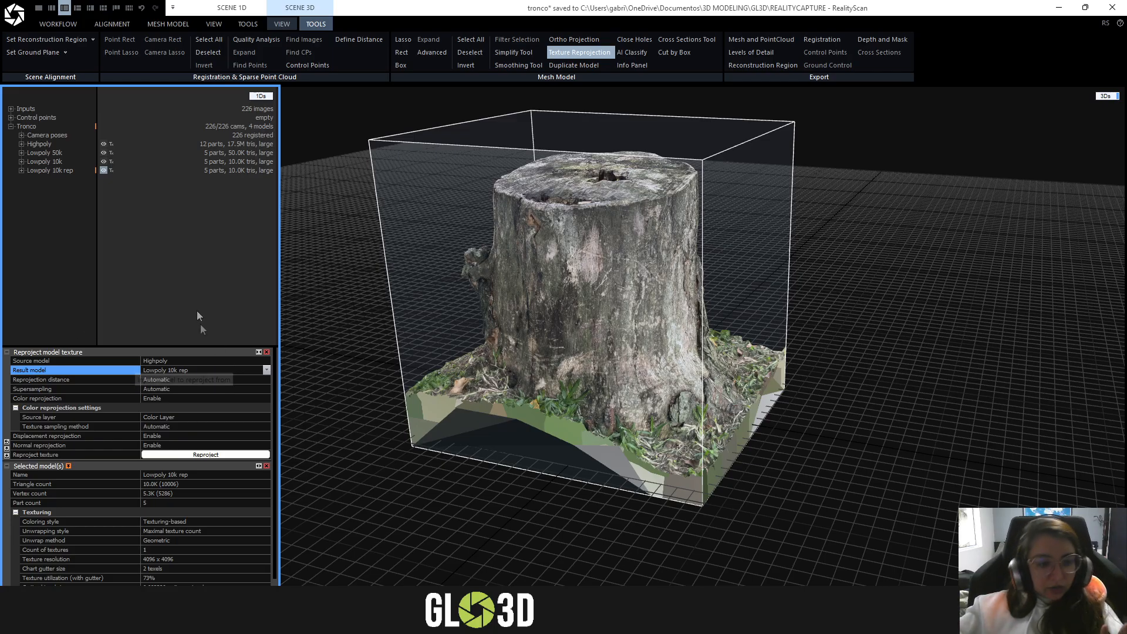
pyautogui.click(248, 24)
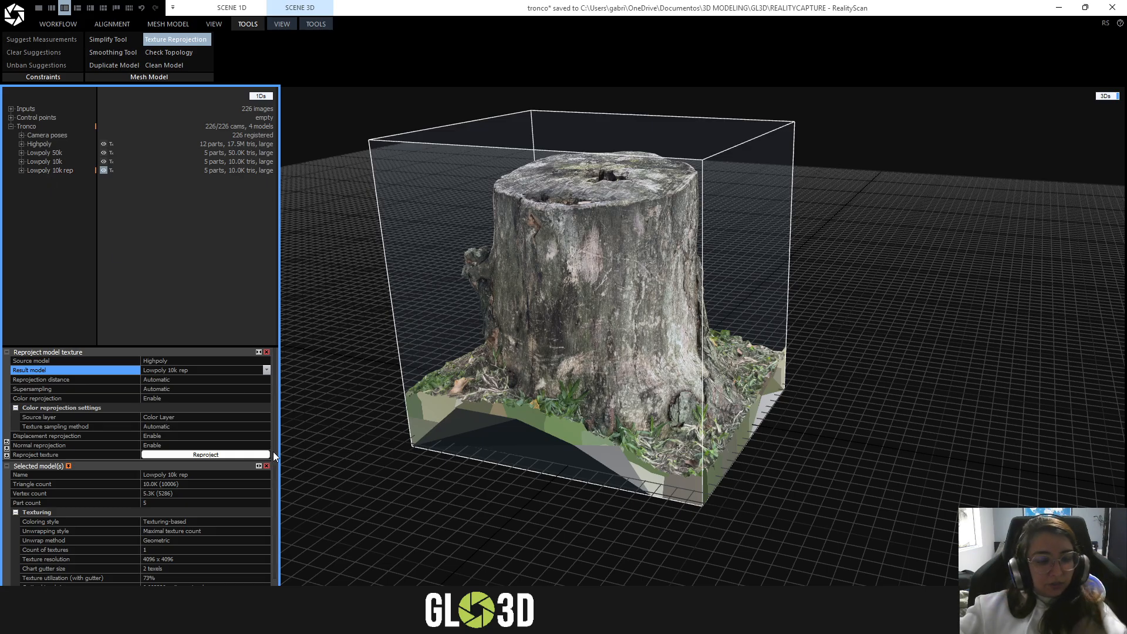
pyautogui.scroll(-1, 212, 388)
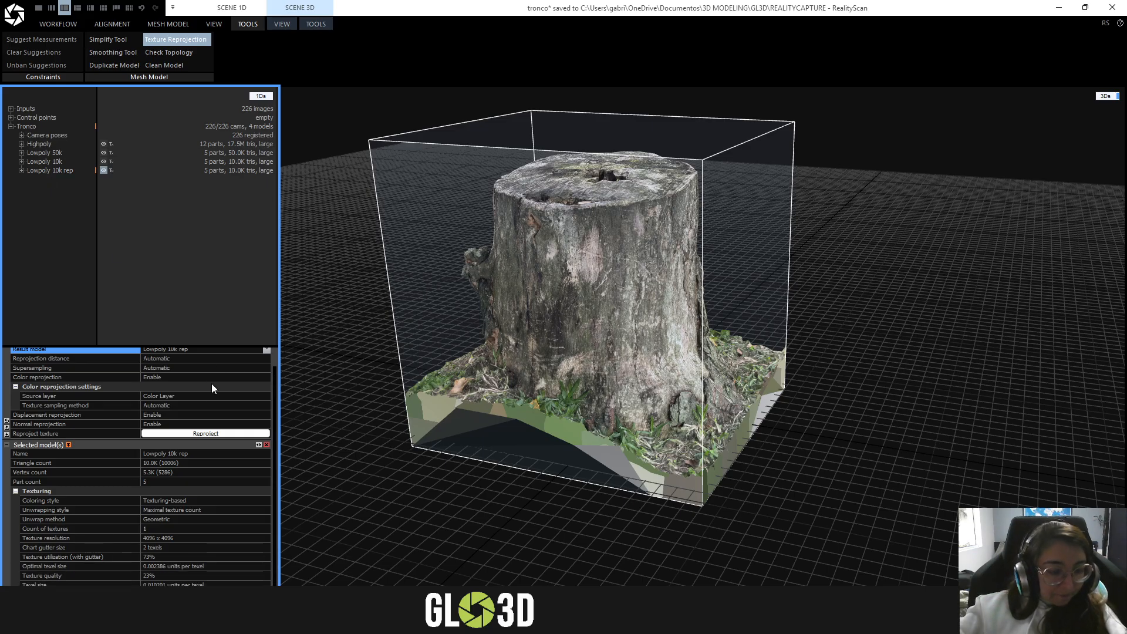
pyautogui.scroll(-1, 234, 398)
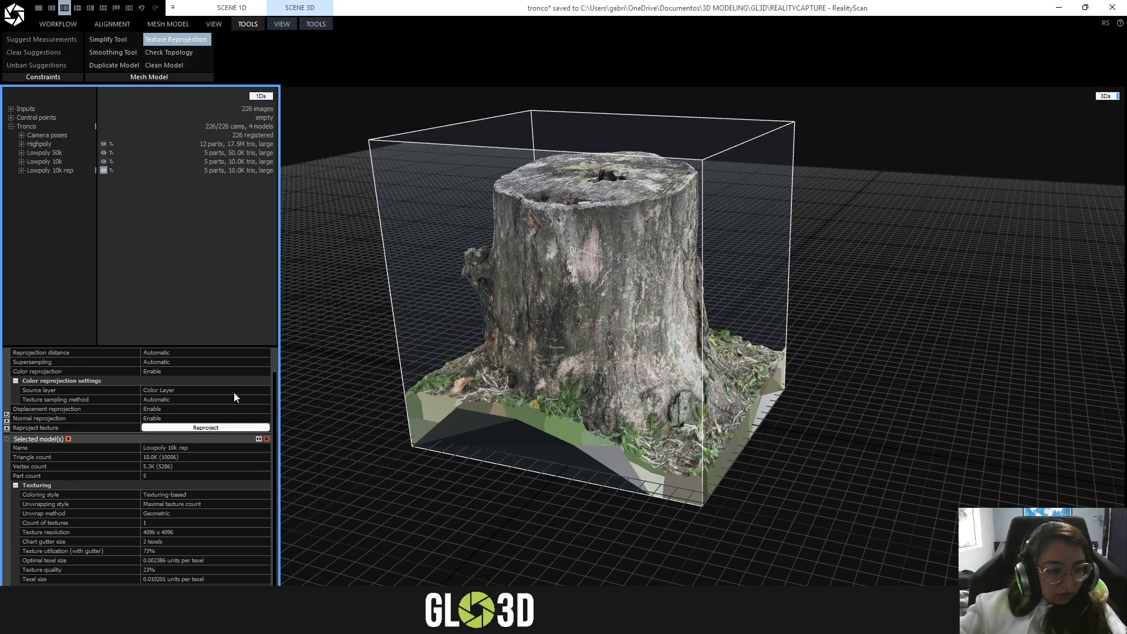
pyautogui.scroll(2, 234, 397)
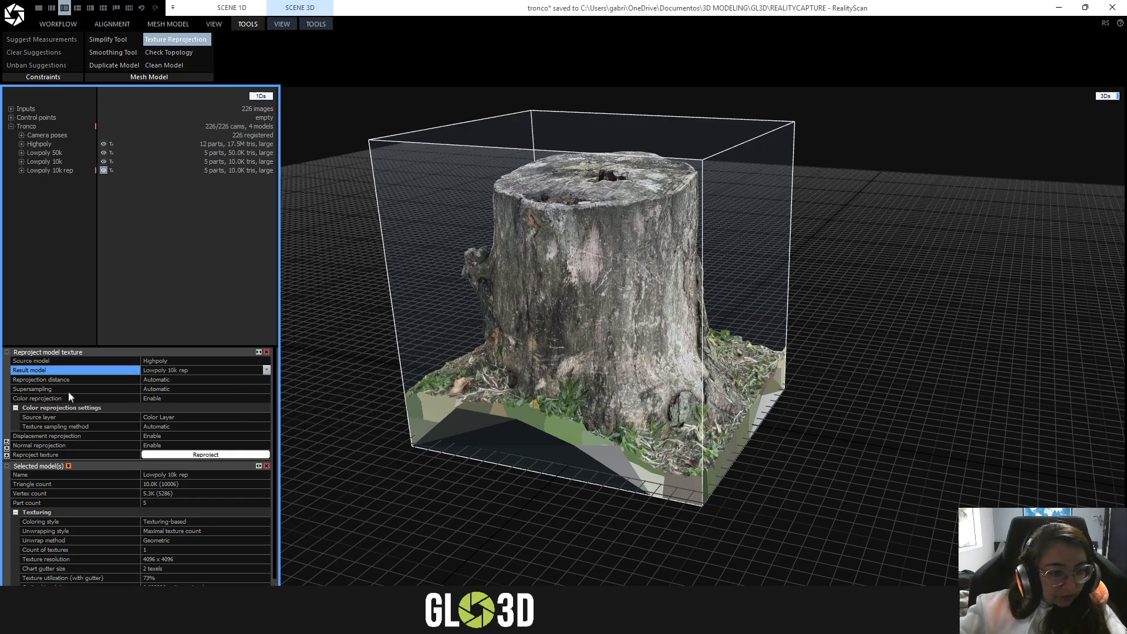
# - Examine the displacement and normal reprojection options, then inspect the textured stump from a higher angle
pyautogui.click(57, 439)
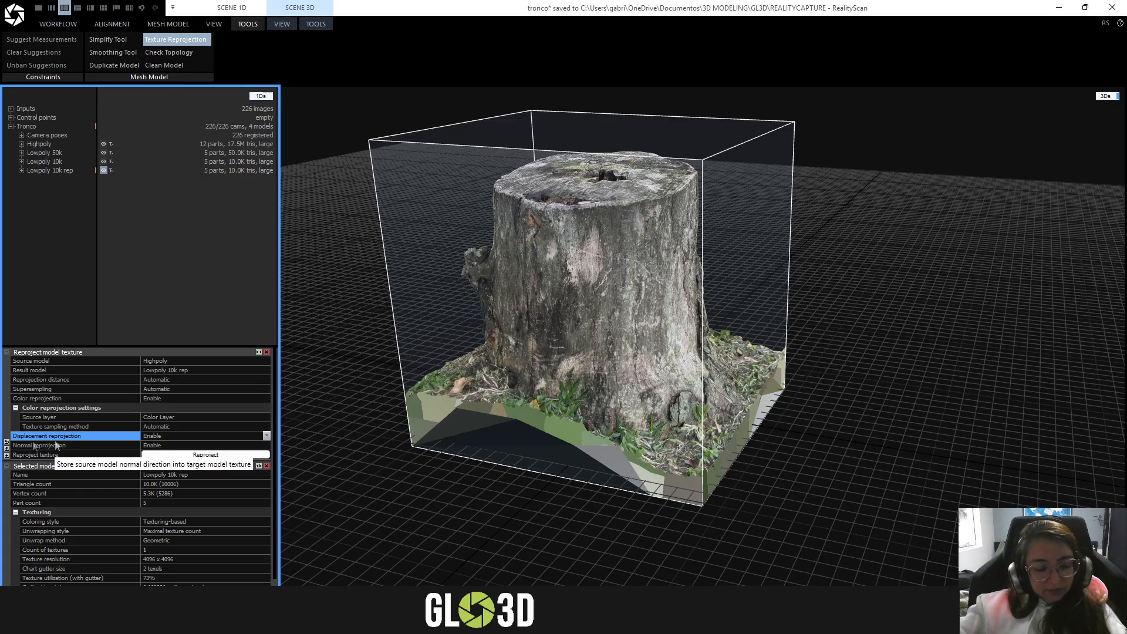
pyautogui.click(53, 445)
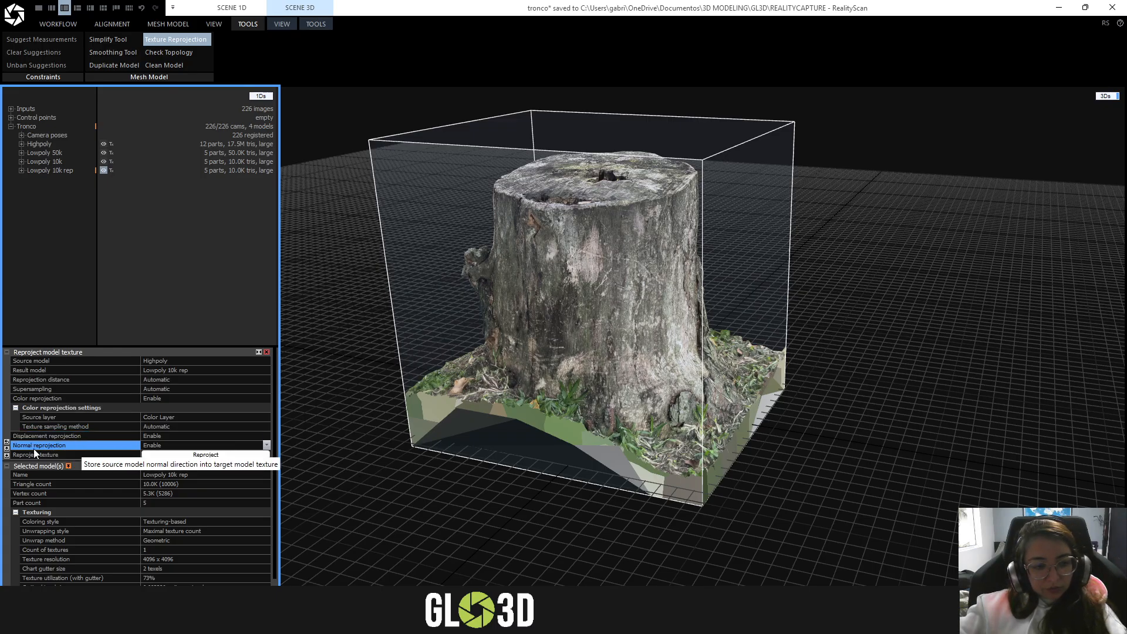
pyautogui.click(54, 438)
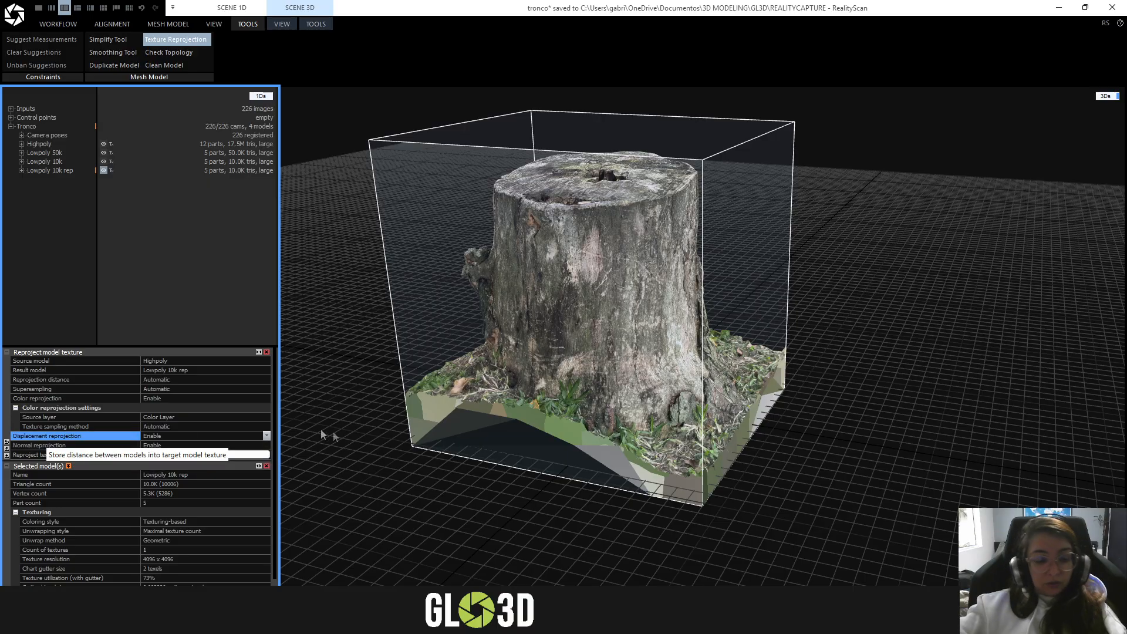
pyautogui.scroll(-1, 126, 435)
pyautogui.scroll(-1, 435, 413)
pyautogui.moveTo(681, 380); pyautogui.dragTo(651, 407)
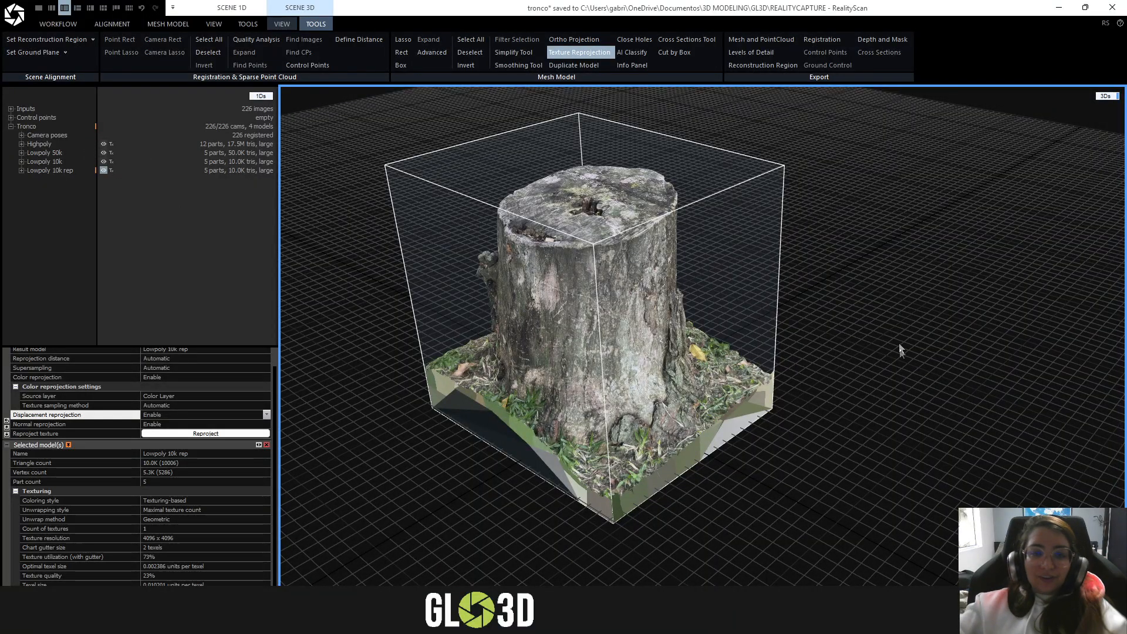
# - Close the Texture Reprojection settings and view the Lowpoly 10k rep stump from a lower angle
pyautogui.click(579, 51)
pyautogui.moveTo(527, 298); pyautogui.dragTo(607, 276)
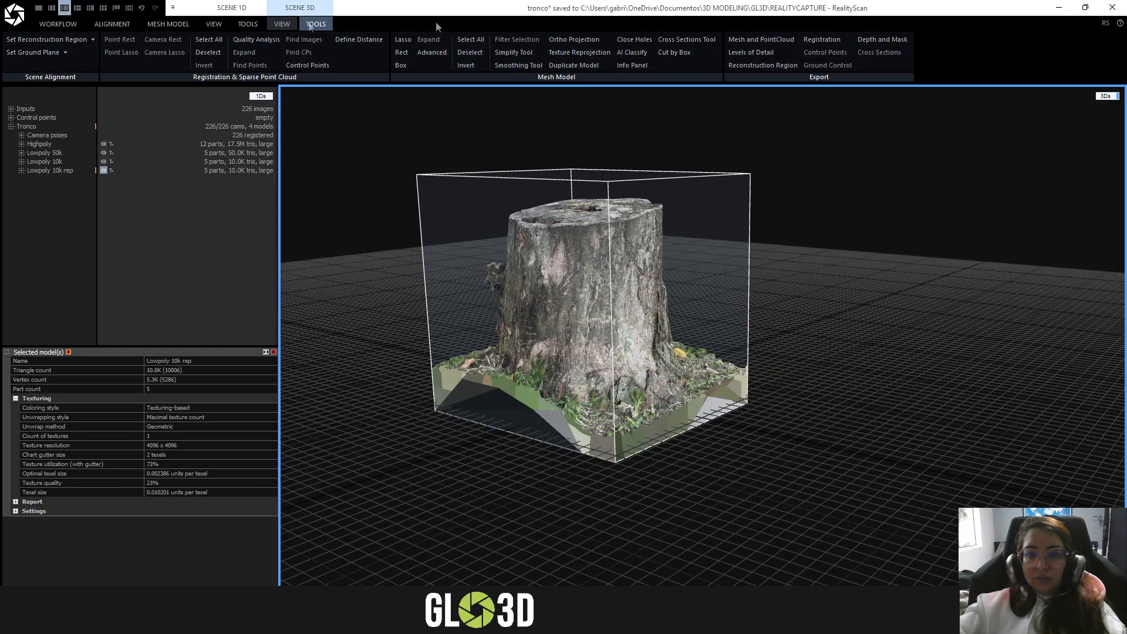
pyautogui.moveTo(798, 305); pyautogui.dragTo(777, 322)
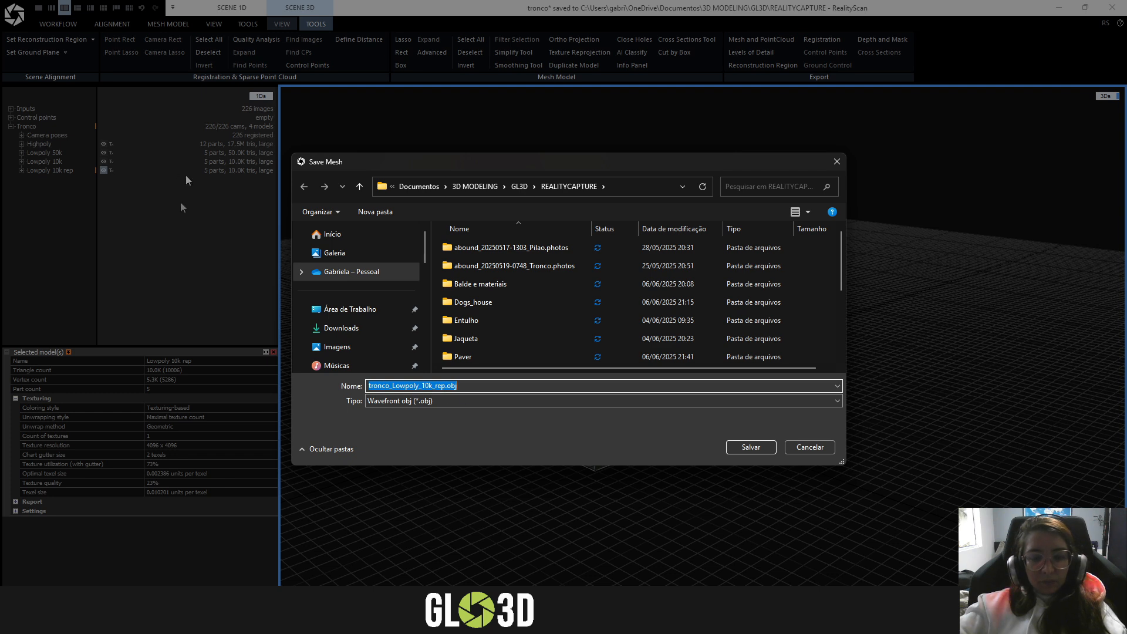
# - Save the mesh export as tronco_Lowpoly_10k_rep.obj in Wavefront obj format in the REALITYCAPTURE folder
pyautogui.scroll(-2, 523, 301)
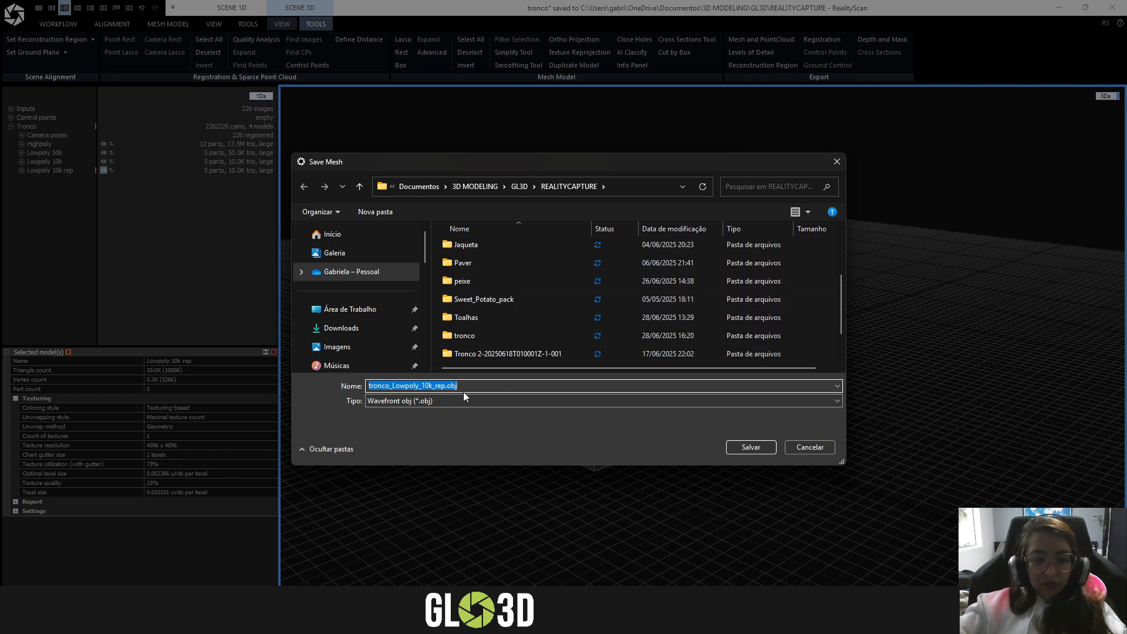
pyautogui.scroll(-1, 548, 326)
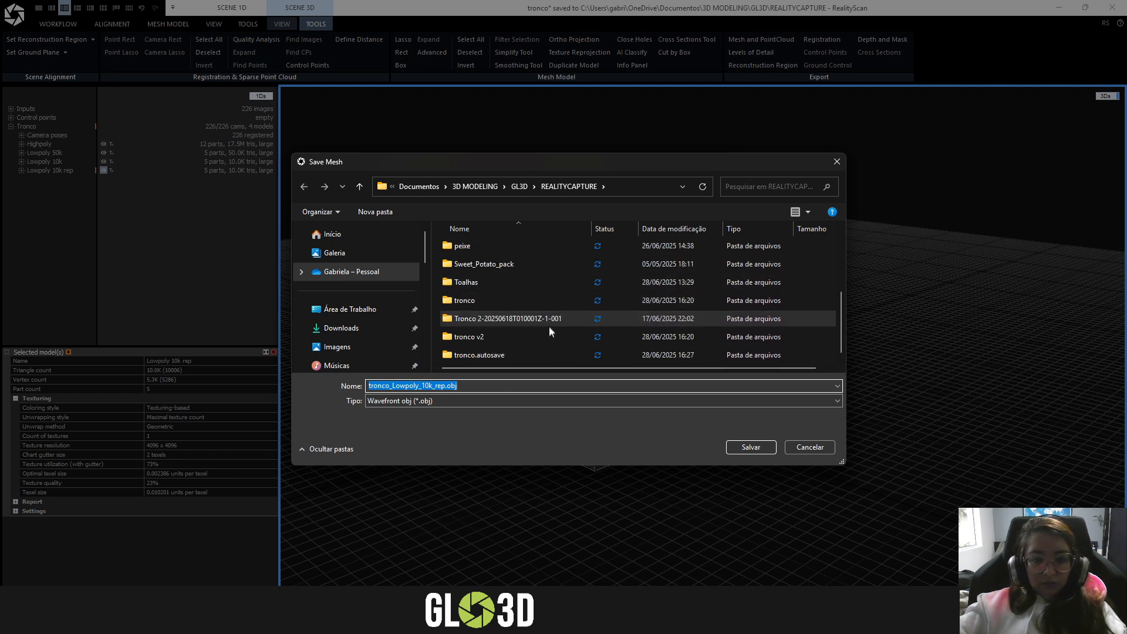
pyautogui.click(423, 402)
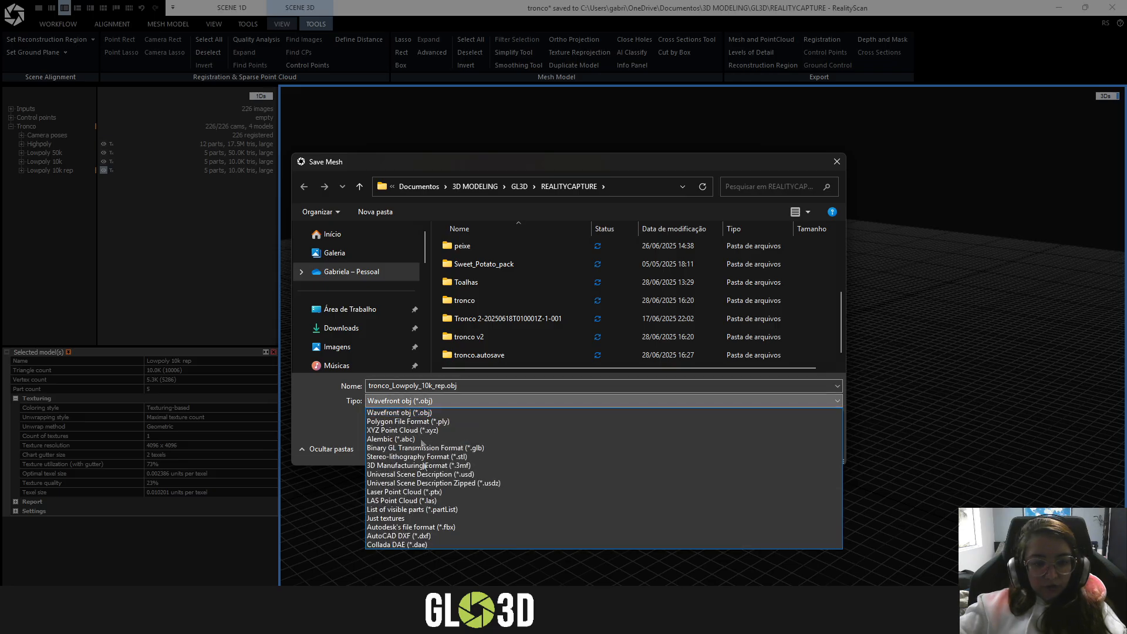
pyautogui.click(382, 411)
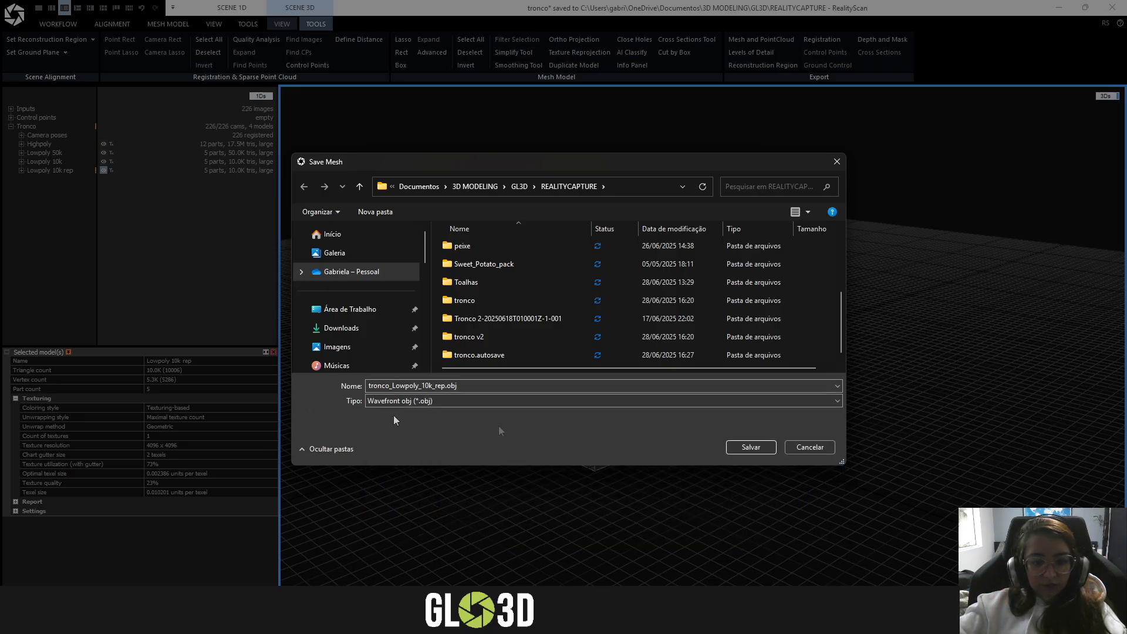
pyautogui.click(744, 445)
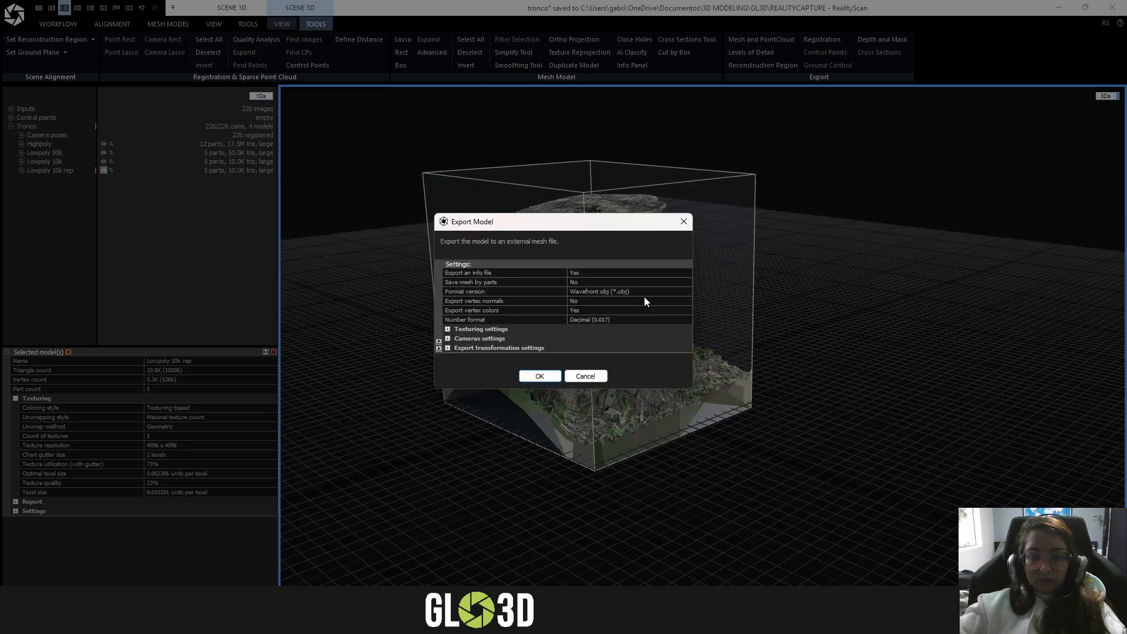
# - Enlarge the Export Model dialog and check the mesh-by-parts and vertex normals options
pyautogui.moveTo(678, 390); pyautogui.dragTo(681, 425)
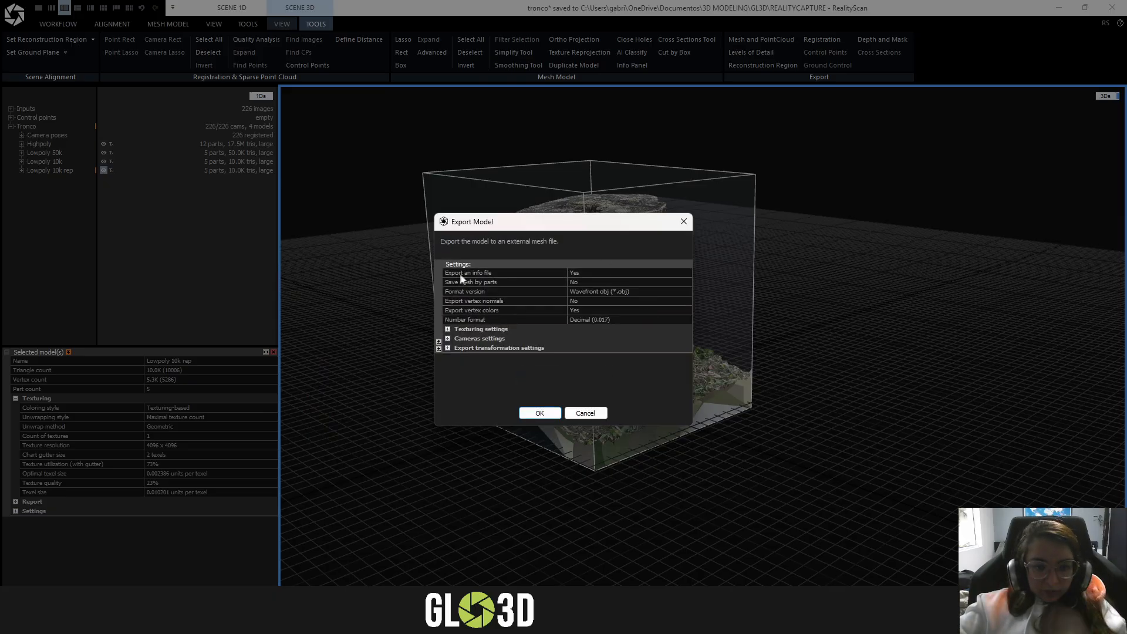
pyautogui.click(498, 281)
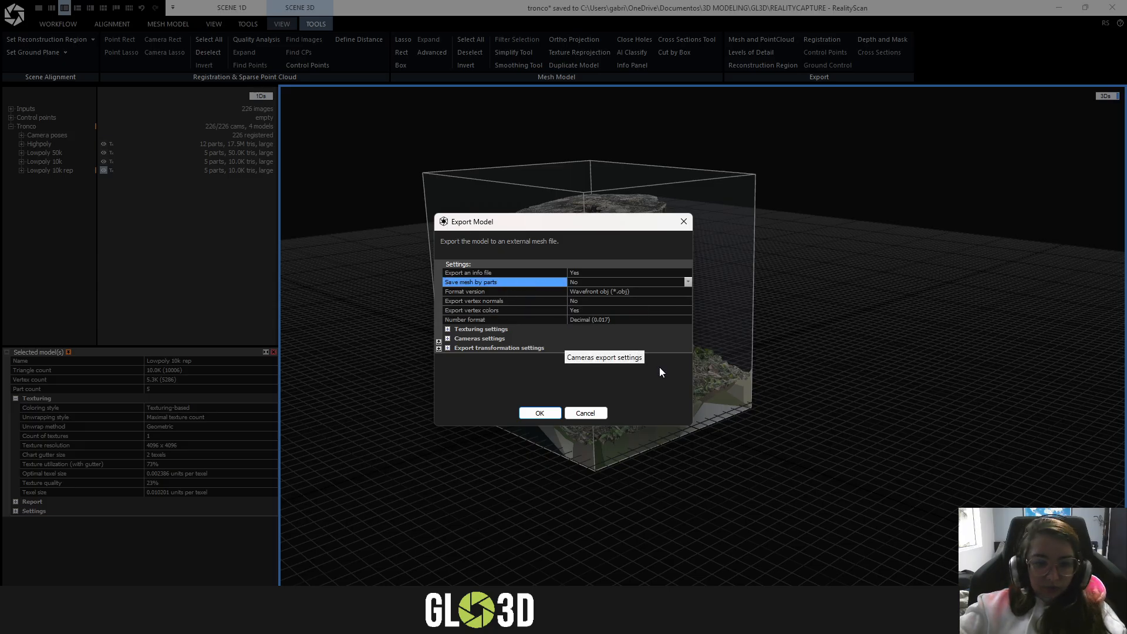
pyautogui.click(660, 303)
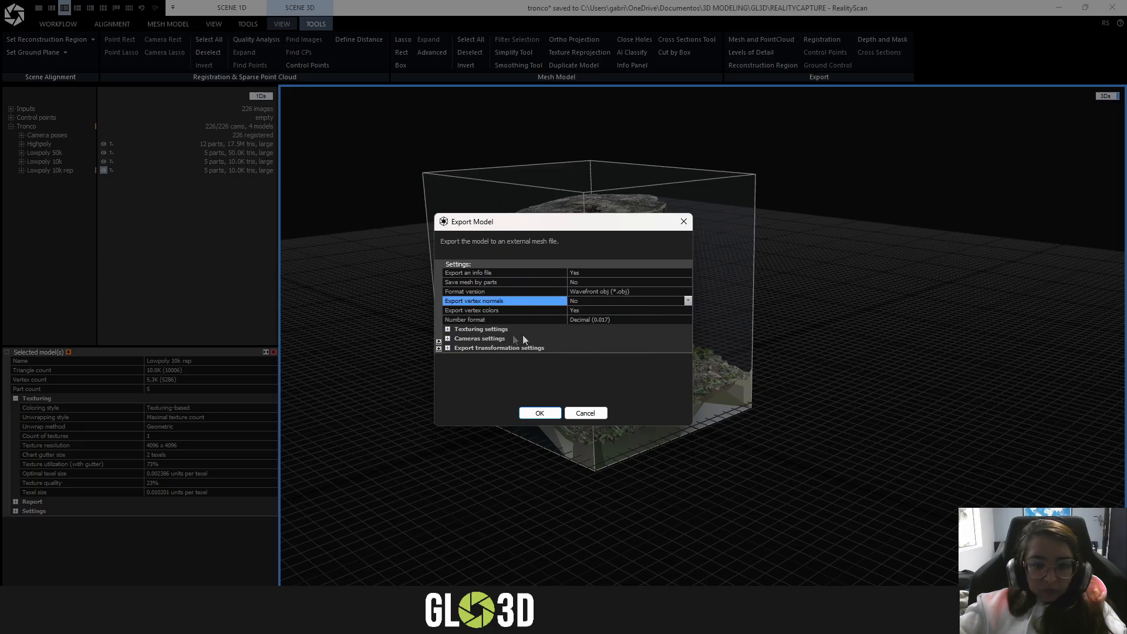
# - Expand the export's texturing settings and set the tile type to UDIM
pyautogui.click(447, 329)
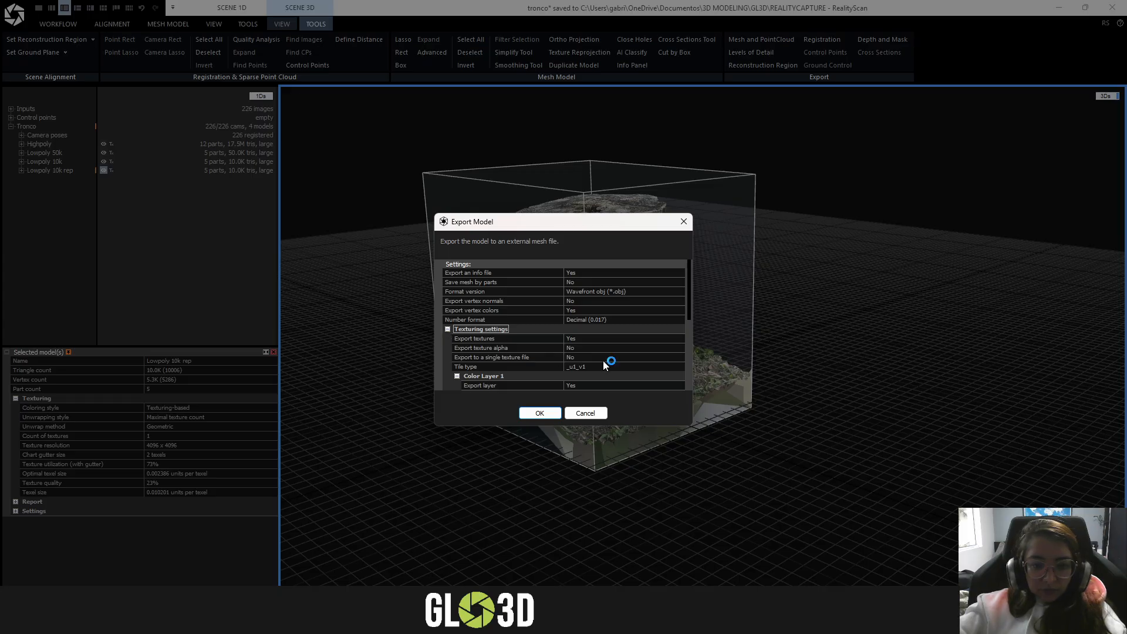
pyautogui.click(599, 338)
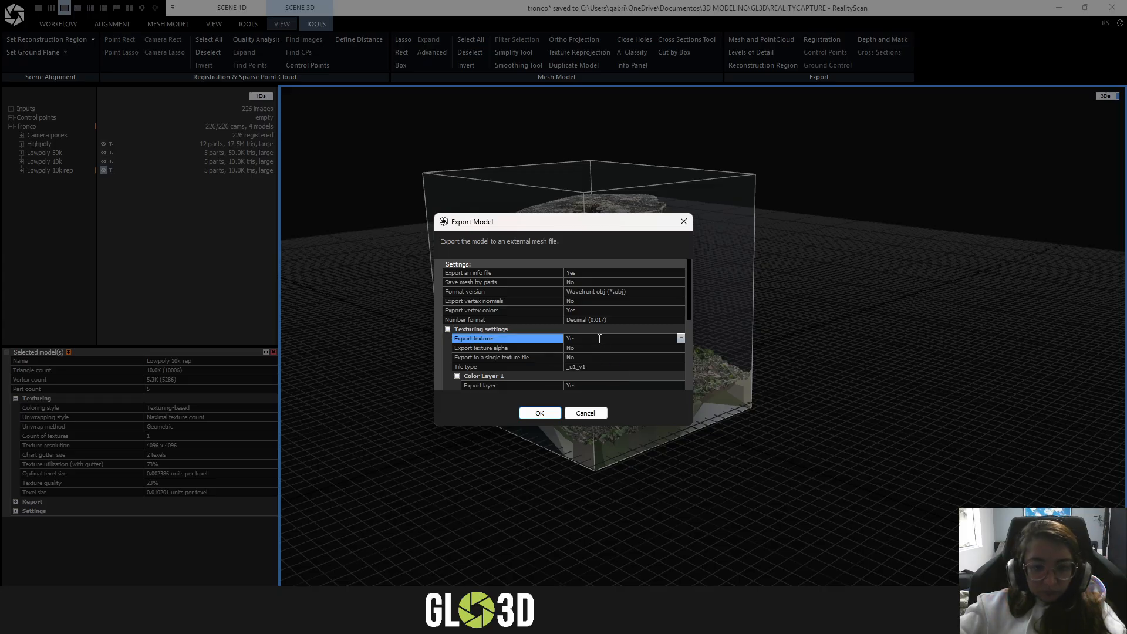
pyautogui.click(510, 349)
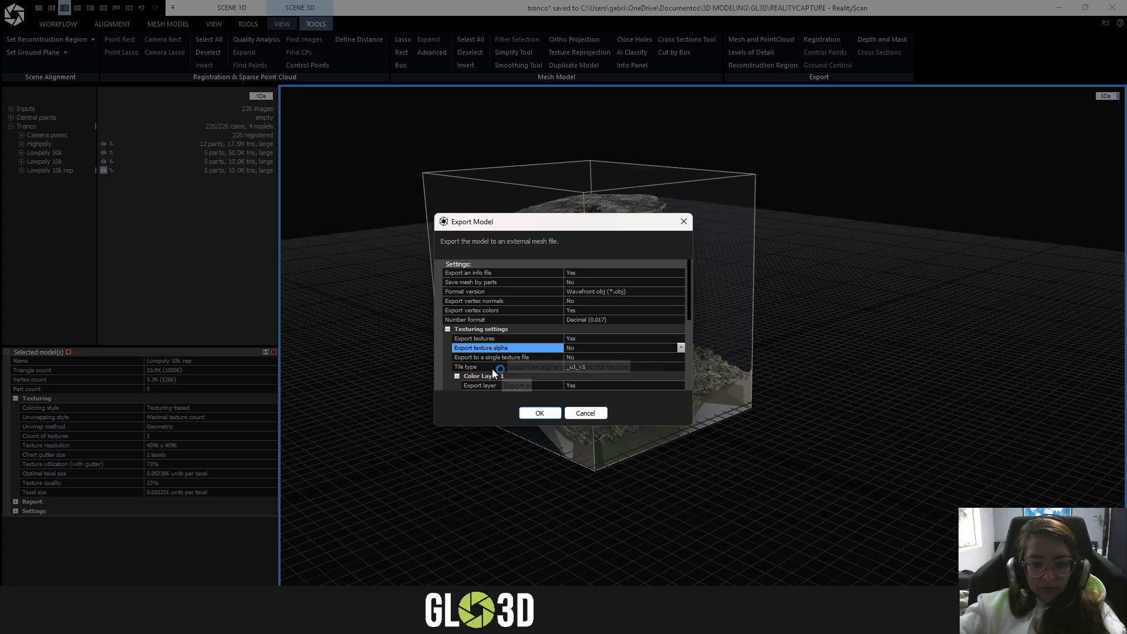
pyautogui.click(628, 367)
pyautogui.click(680, 366)
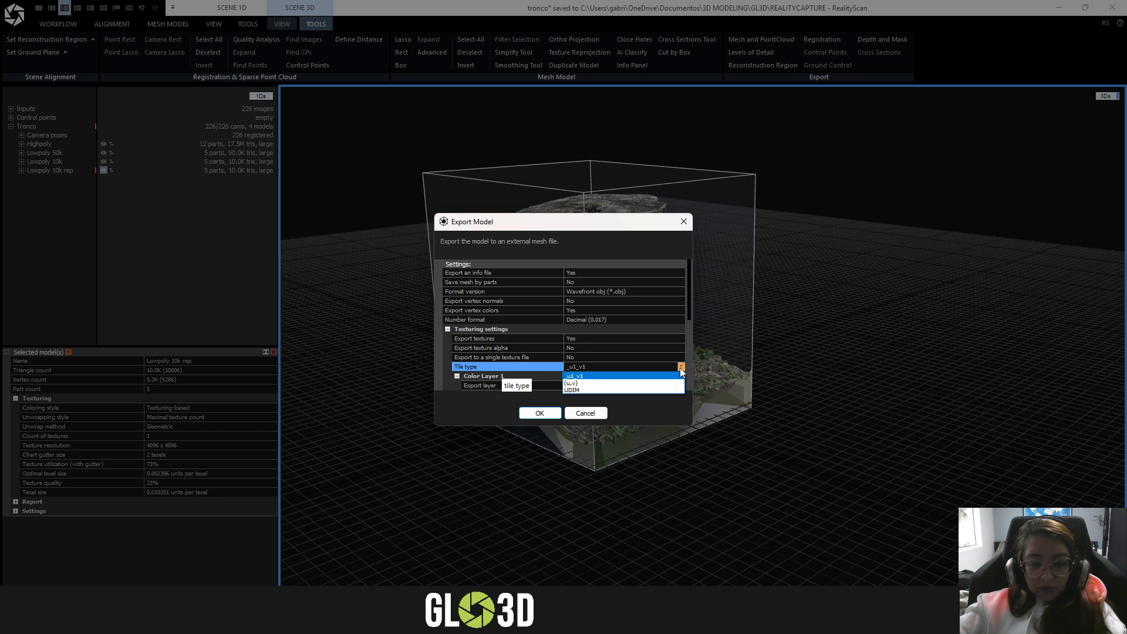
pyautogui.click(618, 389)
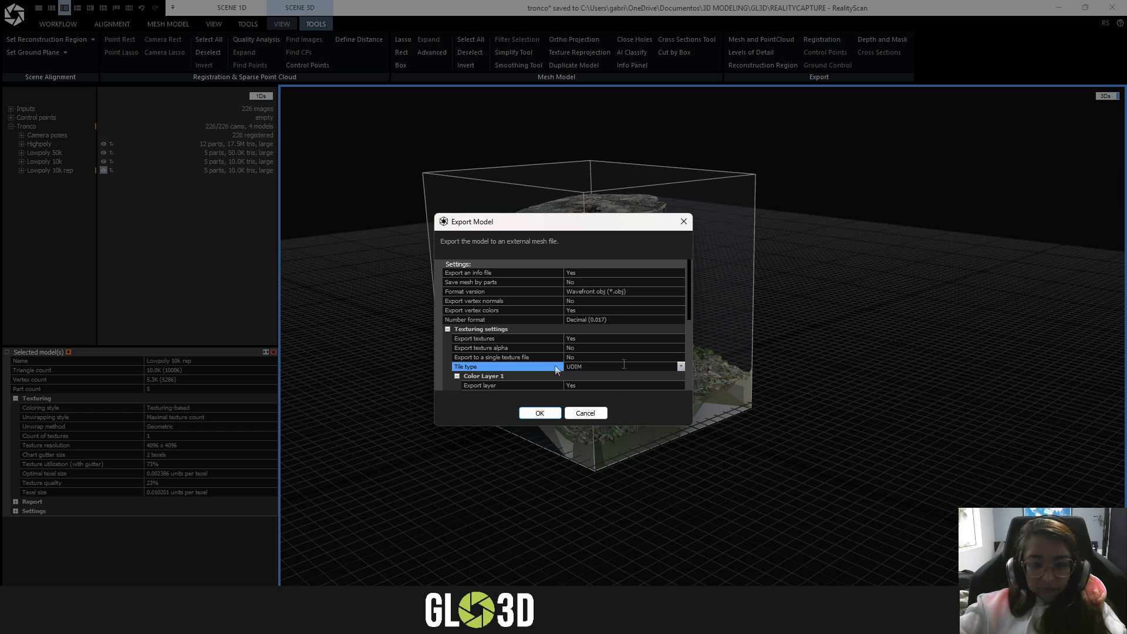
# - Review the export settings of Color Layer 1, Color Layer 2, the Displacement Layer and the Normal Layer
pyautogui.scroll(-4, 597, 321)
pyautogui.scroll(2, 600, 323)
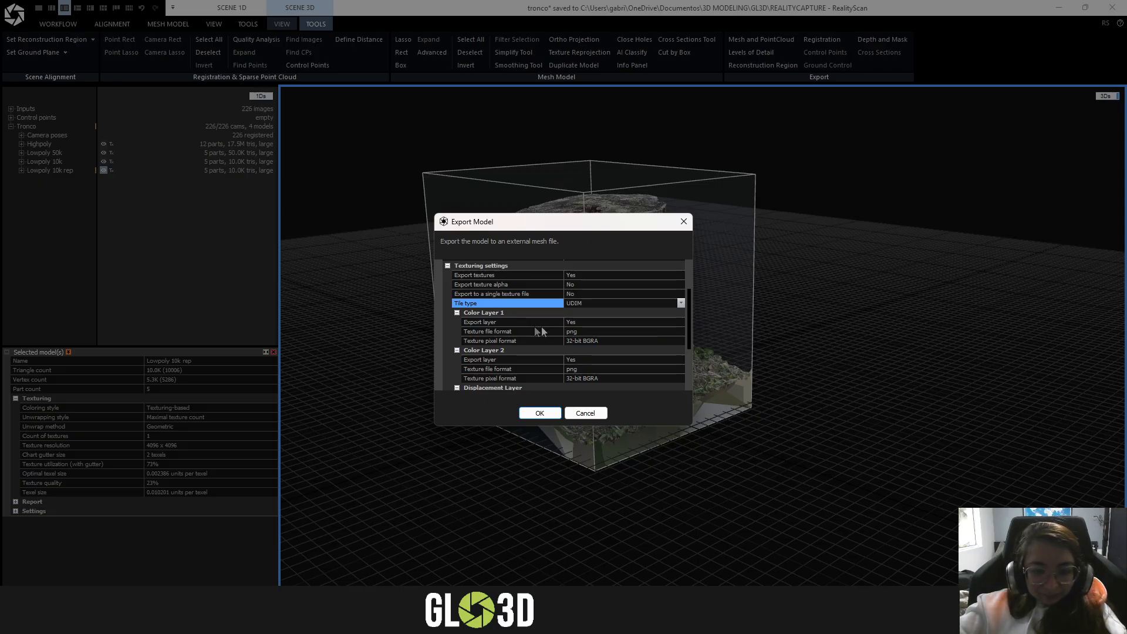
pyautogui.scroll(-2, 669, 333)
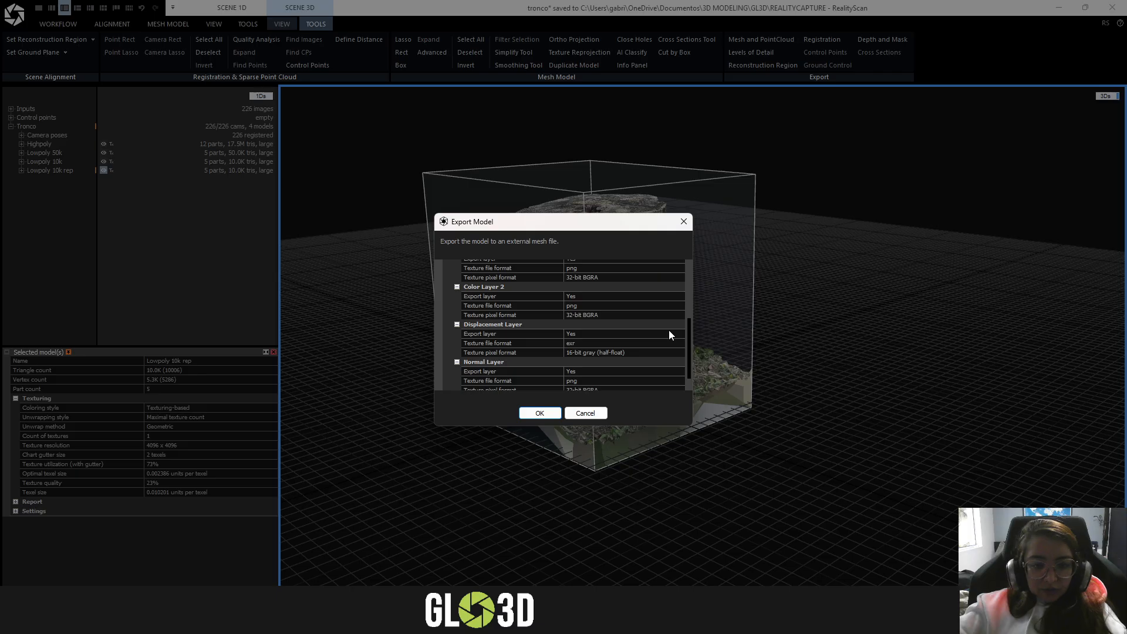
pyautogui.scroll(2, 569, 354)
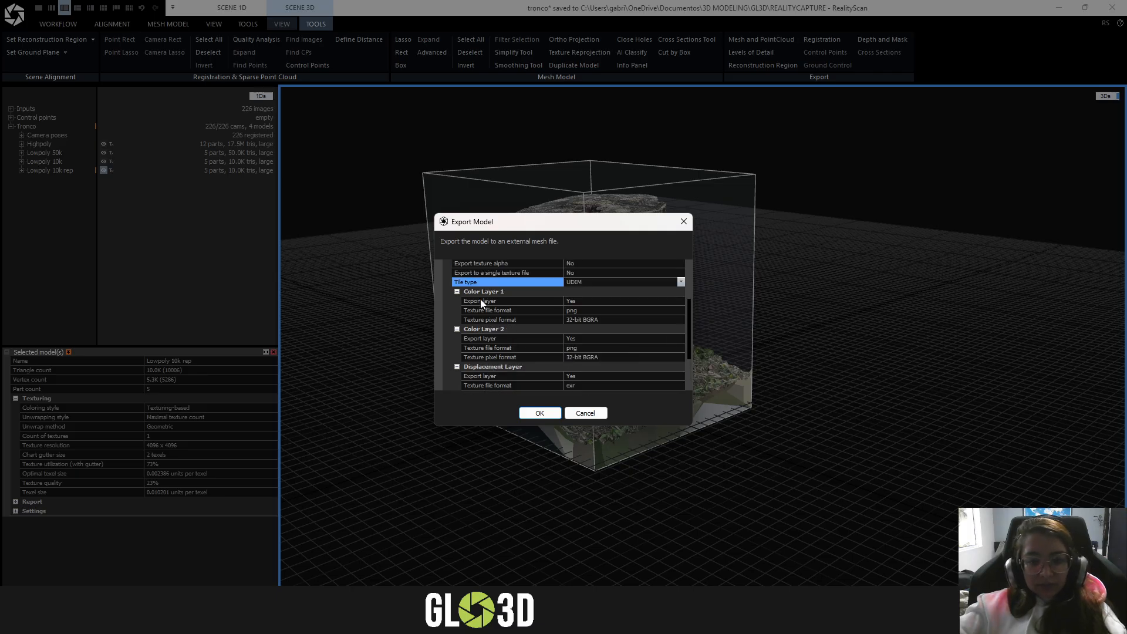
pyautogui.scroll(-1, 481, 298)
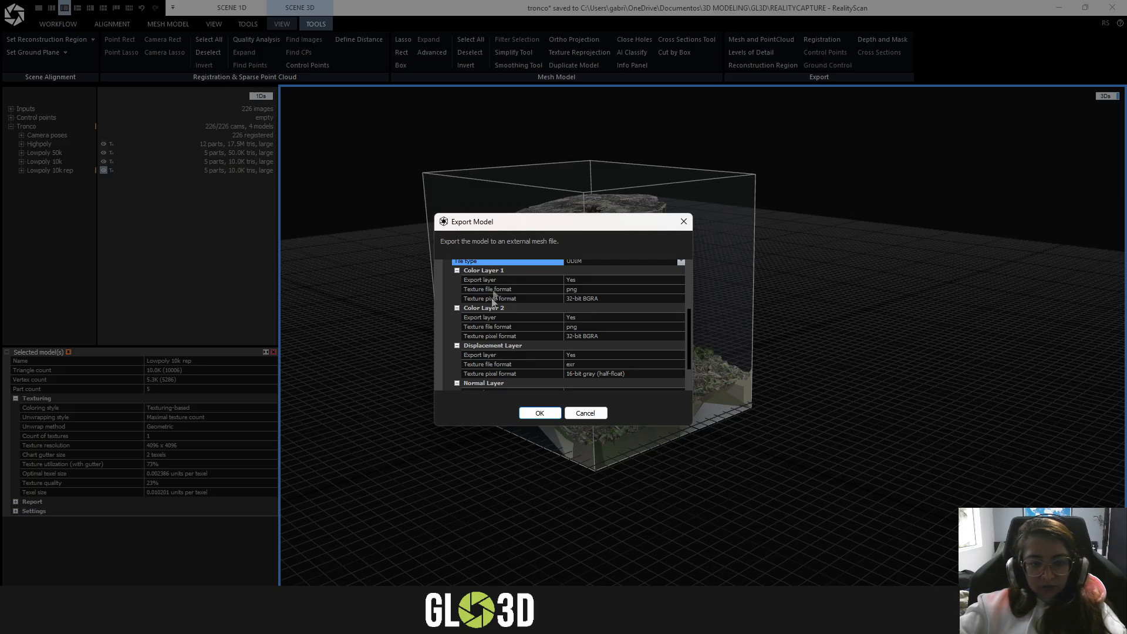
pyautogui.scroll(-1, 476, 338)
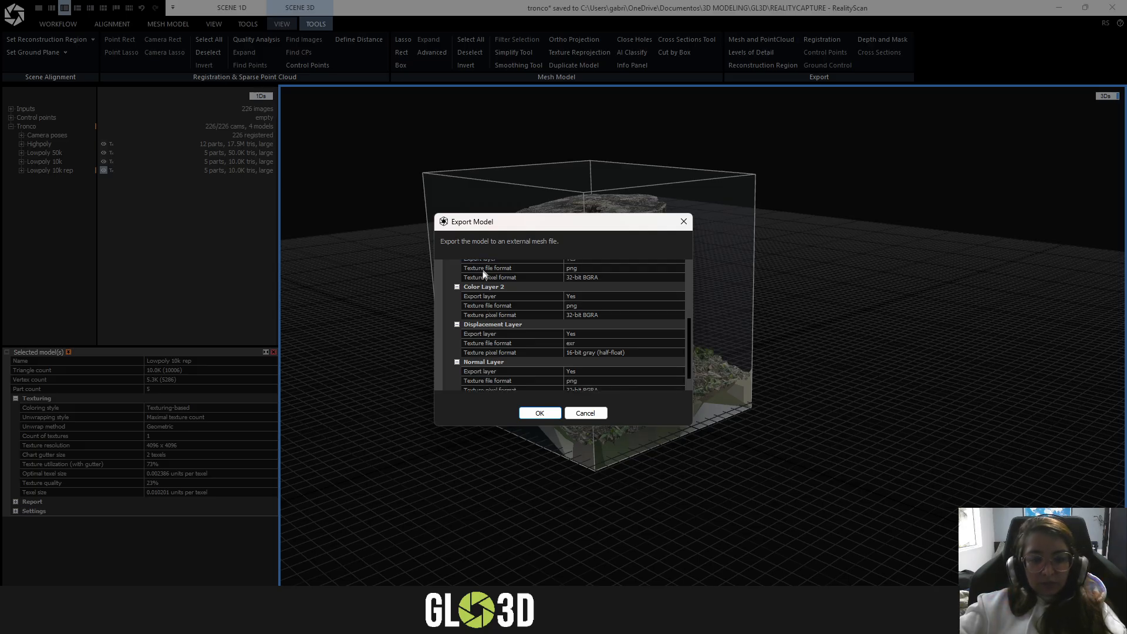
pyautogui.scroll(-2, 511, 365)
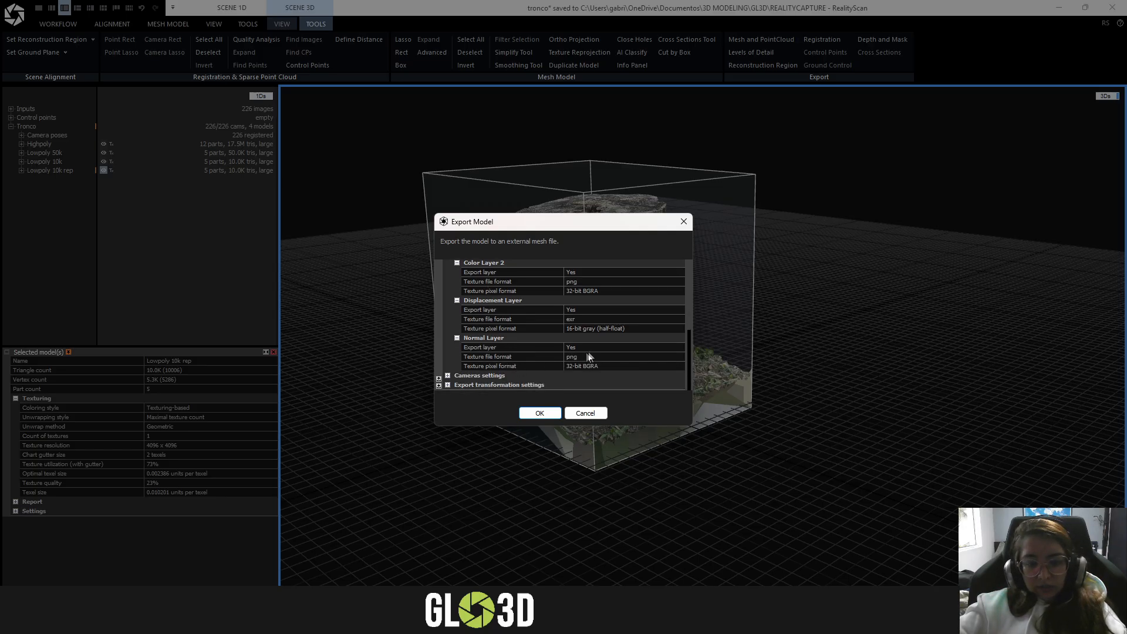
# - Check which texture file formats are offered for the Displacement Layer and Color Layer 2, and look at the Normal Layer's format
pyautogui.click(576, 359)
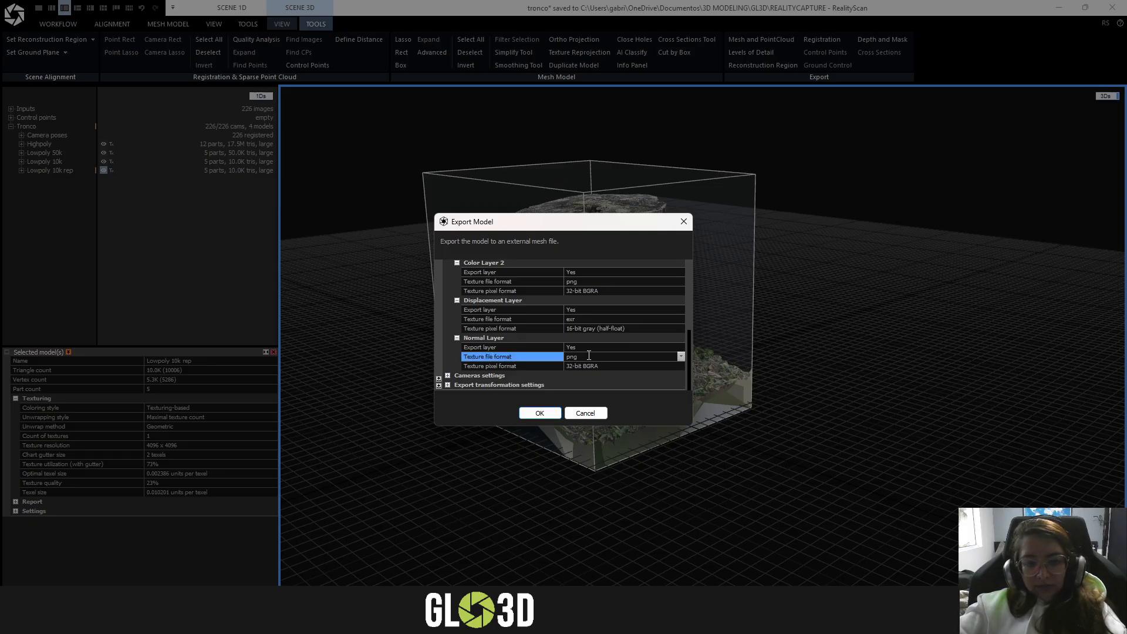
pyautogui.click(664, 320)
pyautogui.click(680, 319)
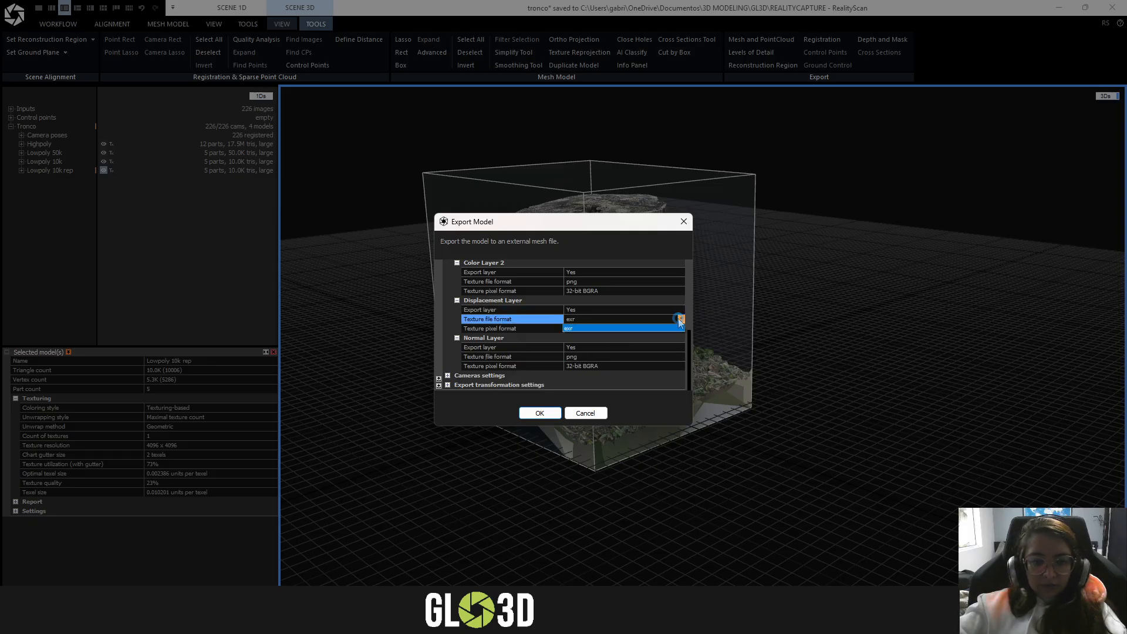
pyautogui.click(513, 318)
pyautogui.scroll(2, 513, 318)
pyautogui.click(647, 324)
pyautogui.click(680, 324)
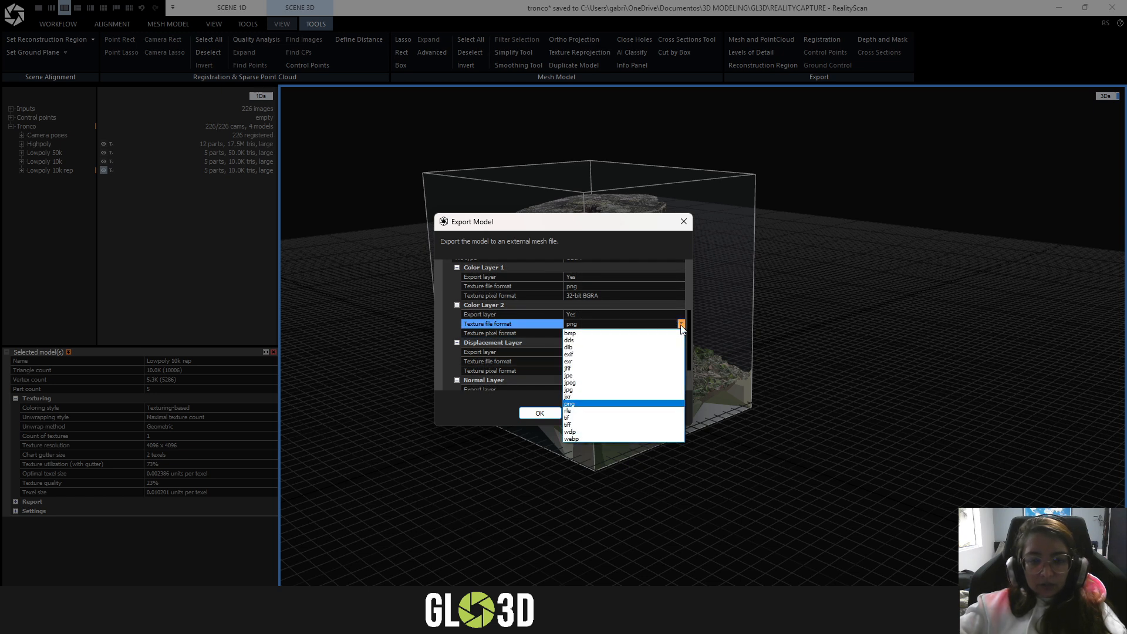
pyautogui.click(681, 326)
pyautogui.scroll(-1, 559, 335)
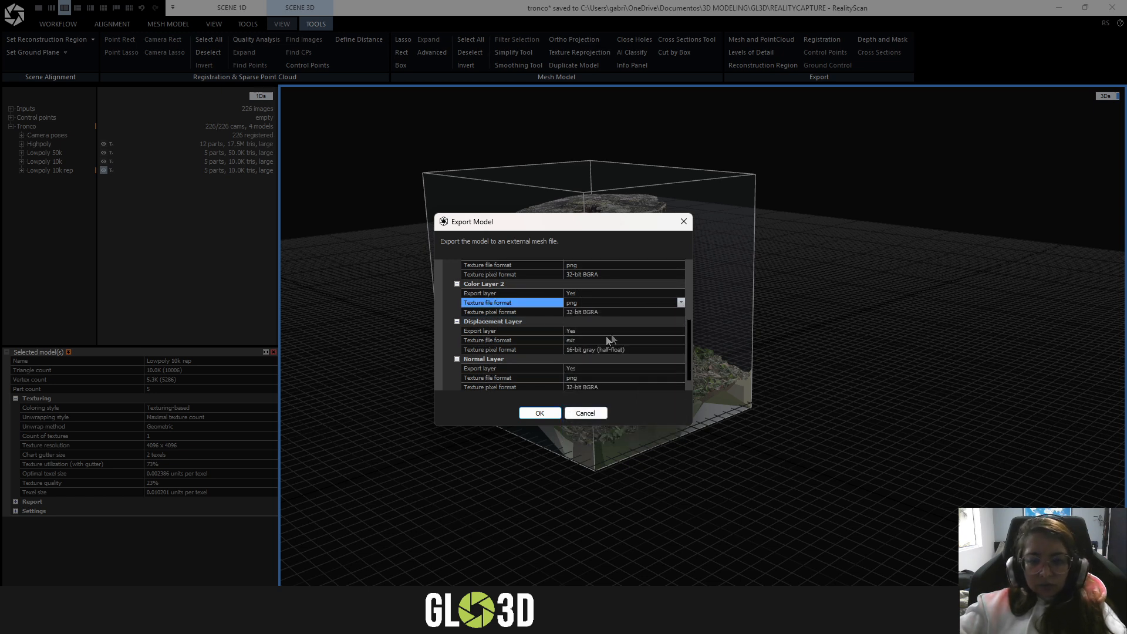
pyautogui.click(681, 341)
# - Look over the export settings once more, move the Export Model dialog aside and run the OBJ export
pyautogui.scroll(2, 495, 340)
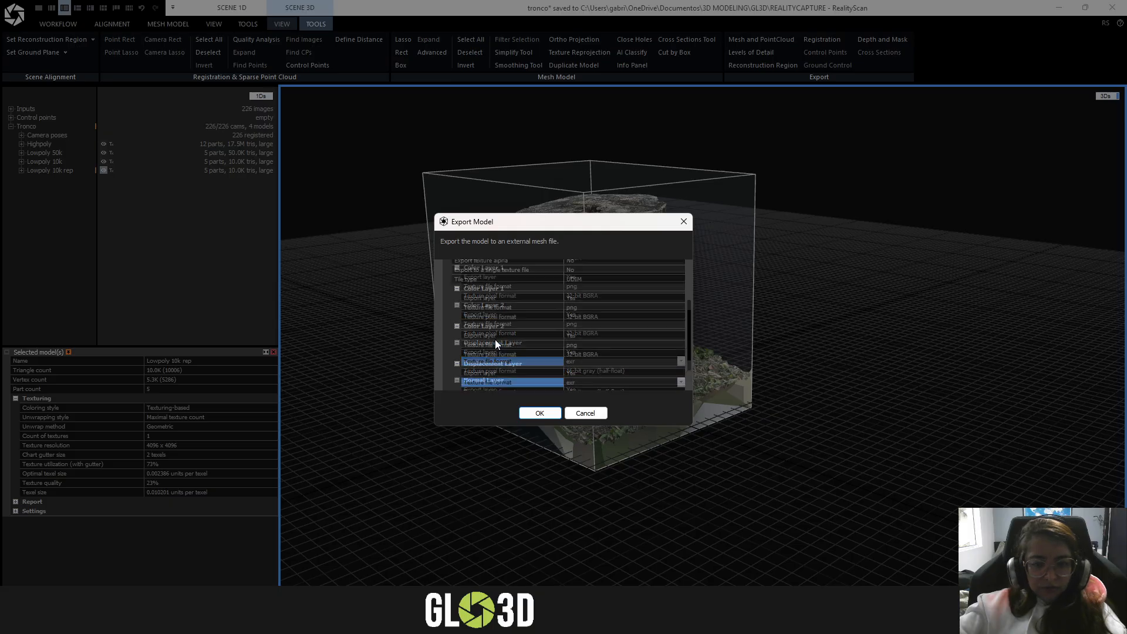
pyautogui.scroll(3, 511, 341)
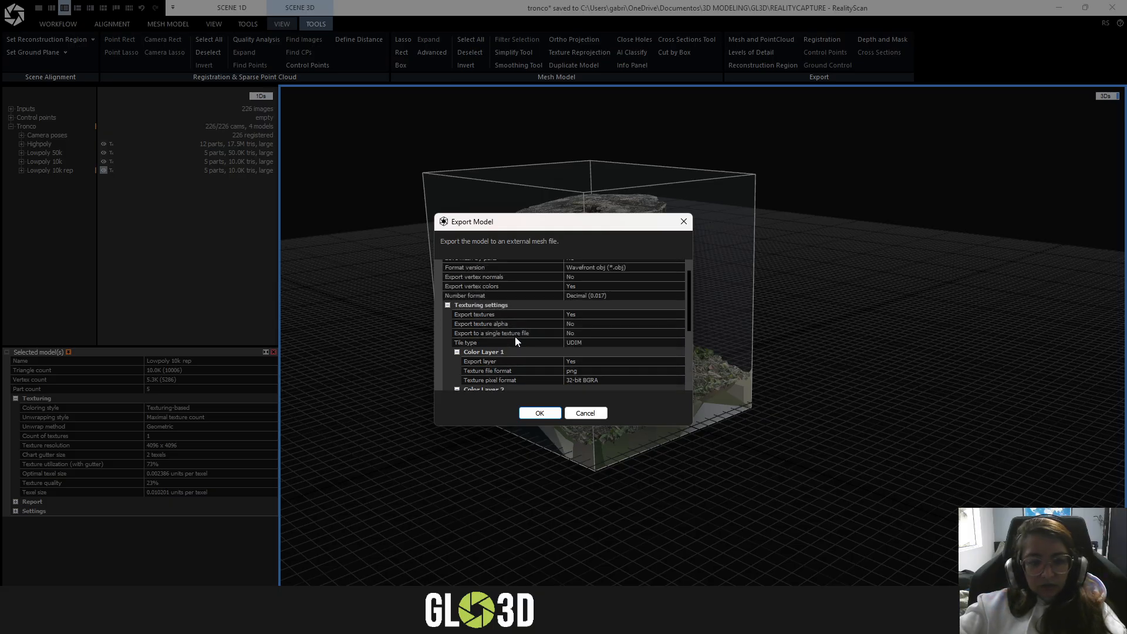
pyautogui.scroll(-6, 517, 350)
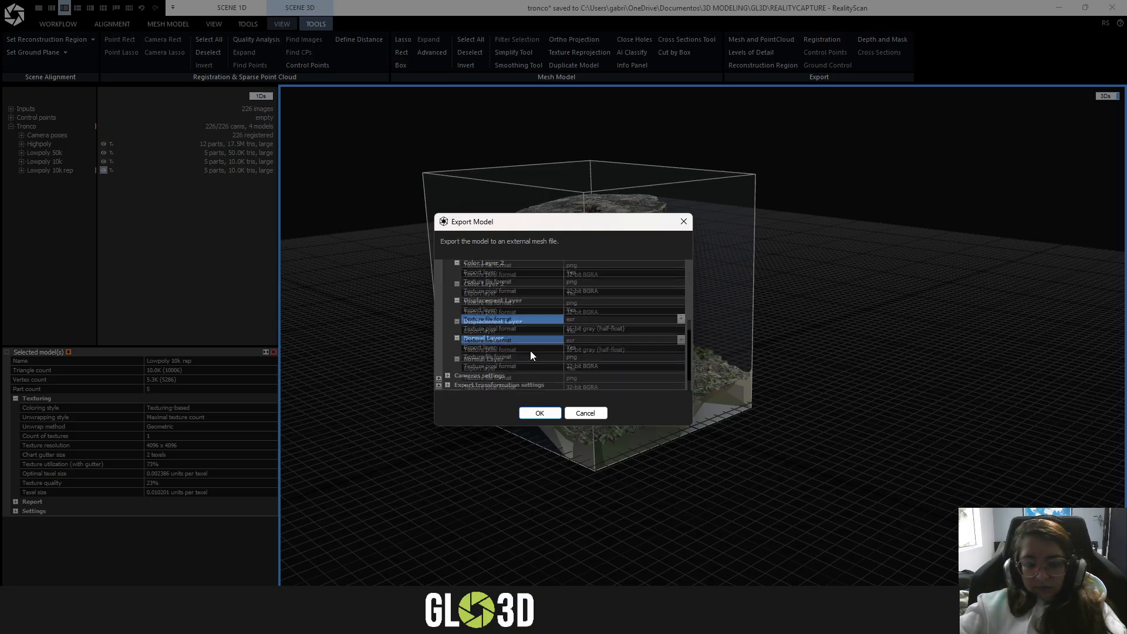
pyautogui.scroll(7, 646, 357)
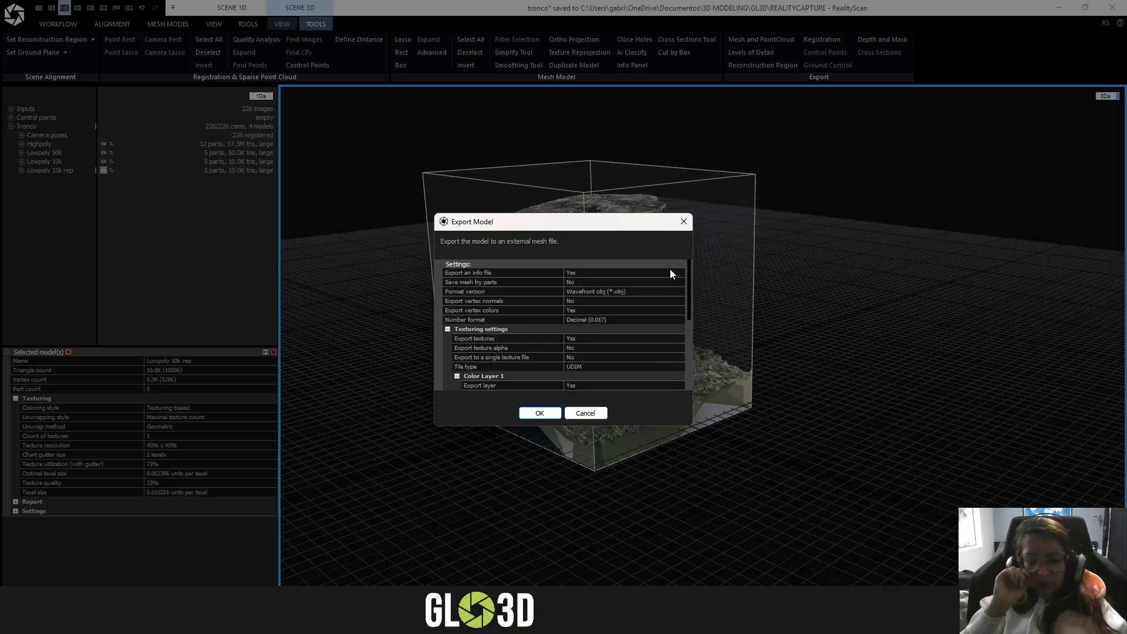
pyautogui.moveTo(615, 222); pyautogui.dragTo(924, 203)
pyautogui.click(855, 388)
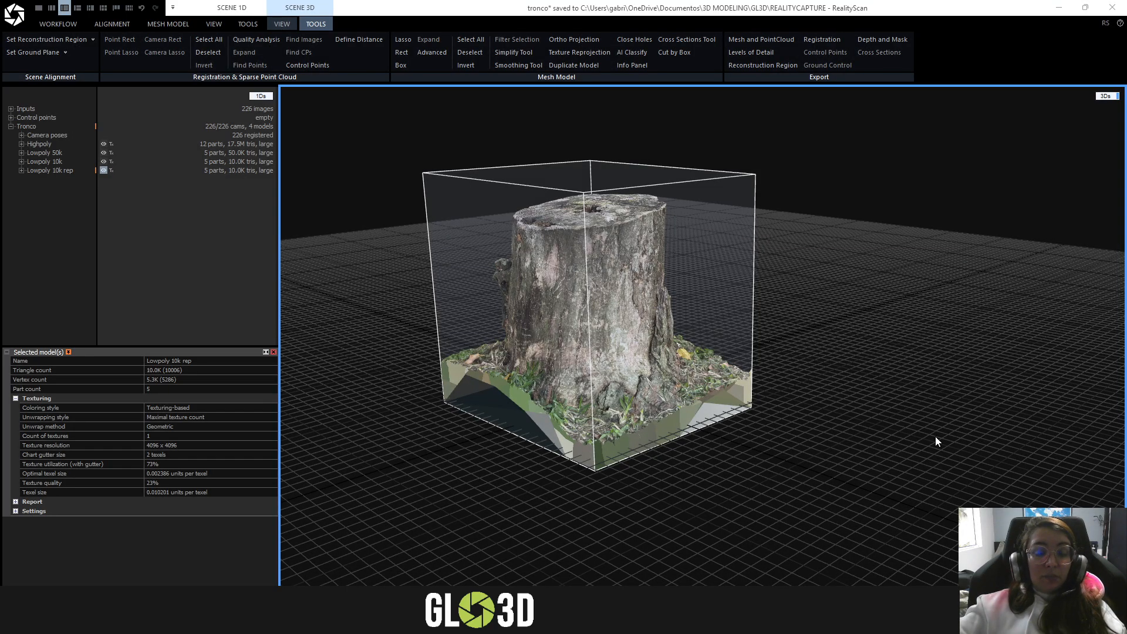
# - Save another mesh export as tronco_Lowpoly_10k_rep.ply in Polygon File Format in the REALITYCAPTURE folder
pyautogui.click(770, 40)
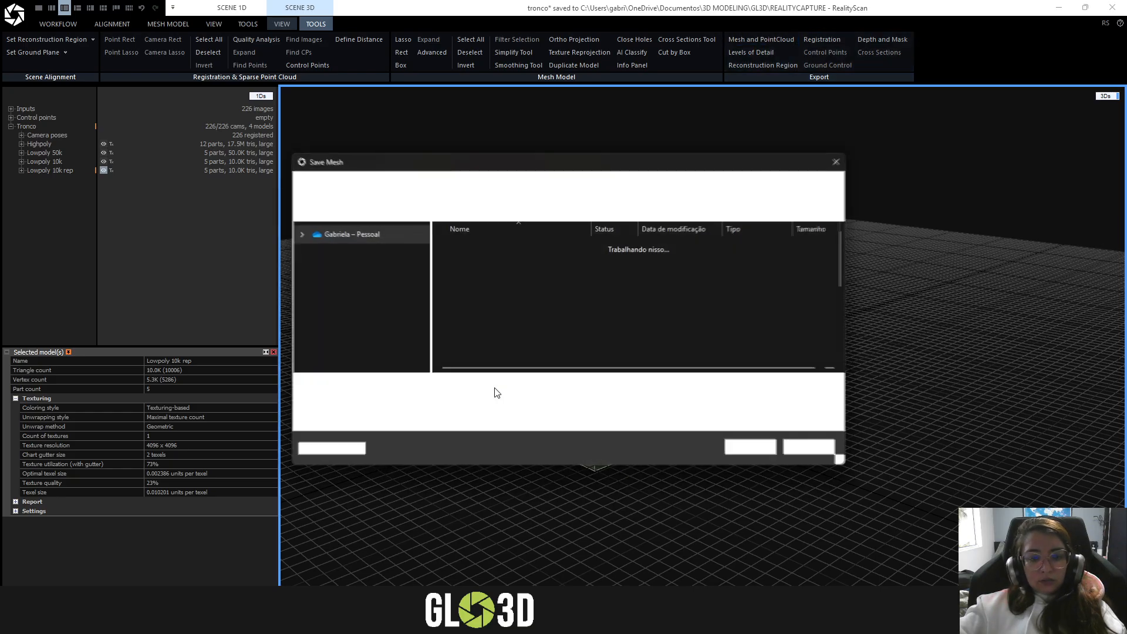
pyautogui.click(445, 400)
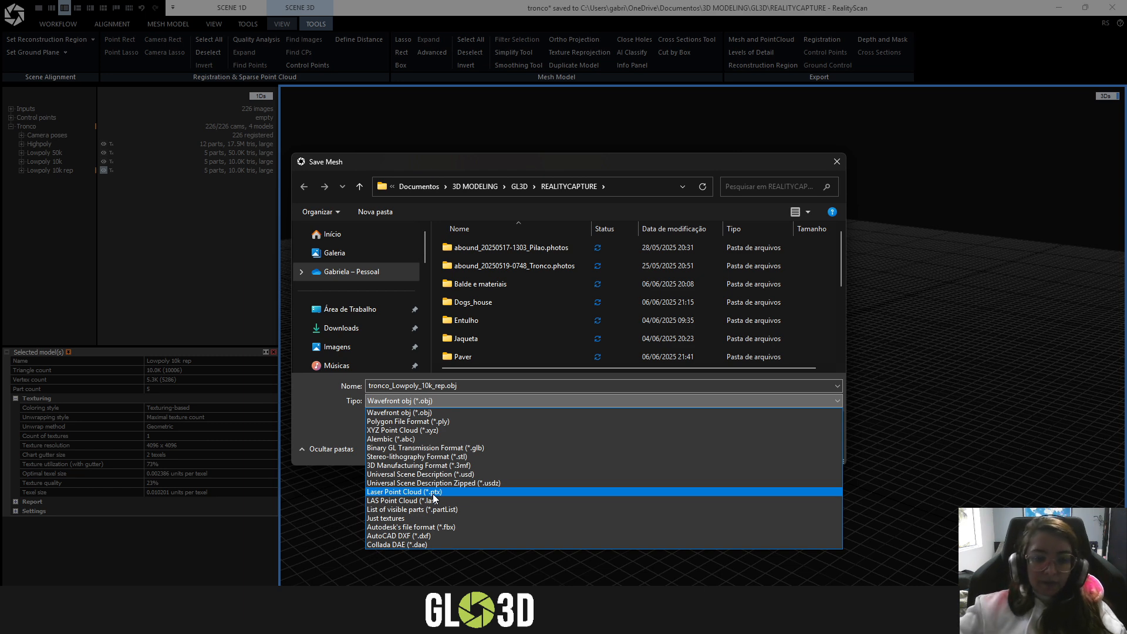
pyautogui.click(493, 421)
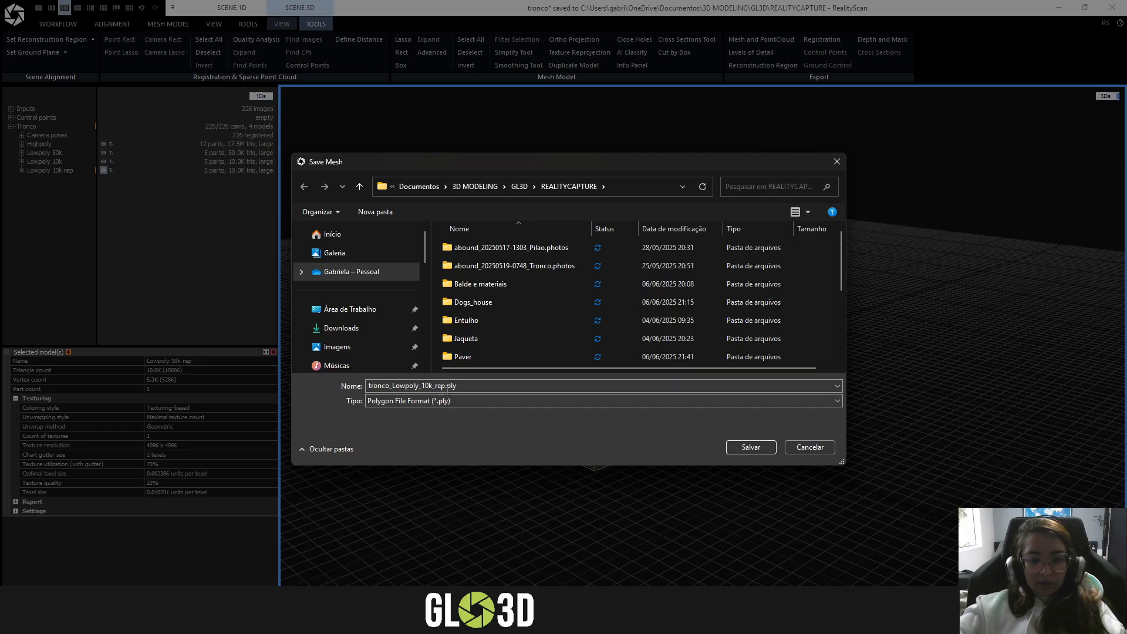
pyautogui.click(751, 448)
# - Review the PLY export's mesh and texturing settings and run the export
pyautogui.moveTo(880, 201); pyautogui.dragTo(479, 250)
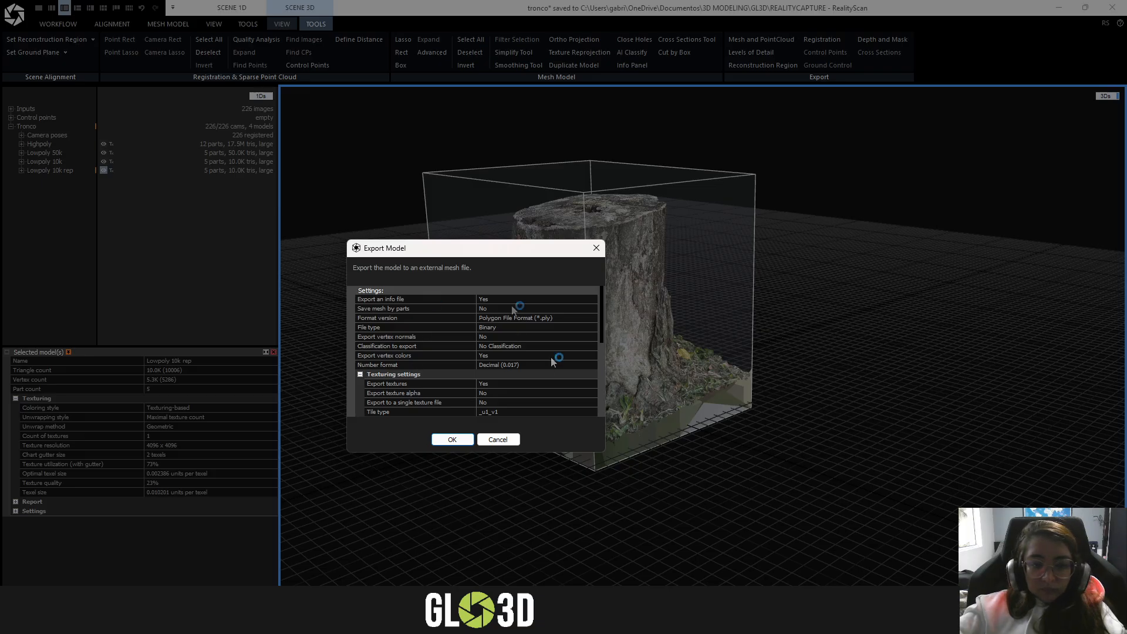
pyautogui.scroll(-3, 555, 360)
pyautogui.scroll(5, 519, 380)
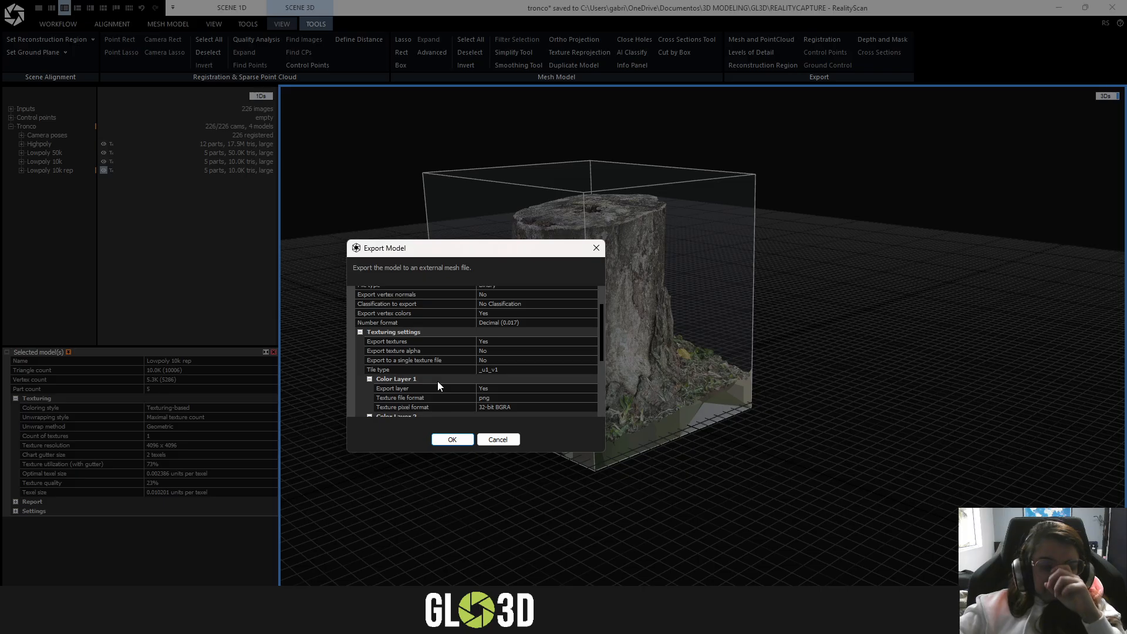
pyautogui.click(452, 440)
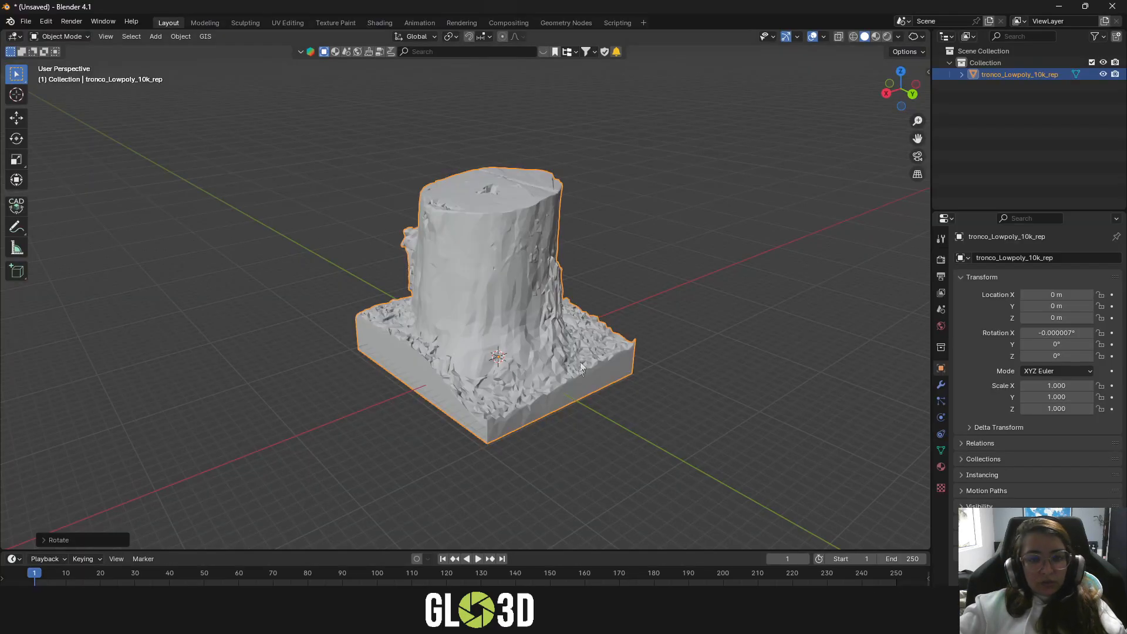
# - Switch to Blender and inspect the imported tronco_Lowpoly_10k_rep stump in Material Preview shading from several sides
pyautogui.moveTo(580, 361); pyautogui.dragTo(582, 271, button='middle')
pyautogui.click(872, 37)
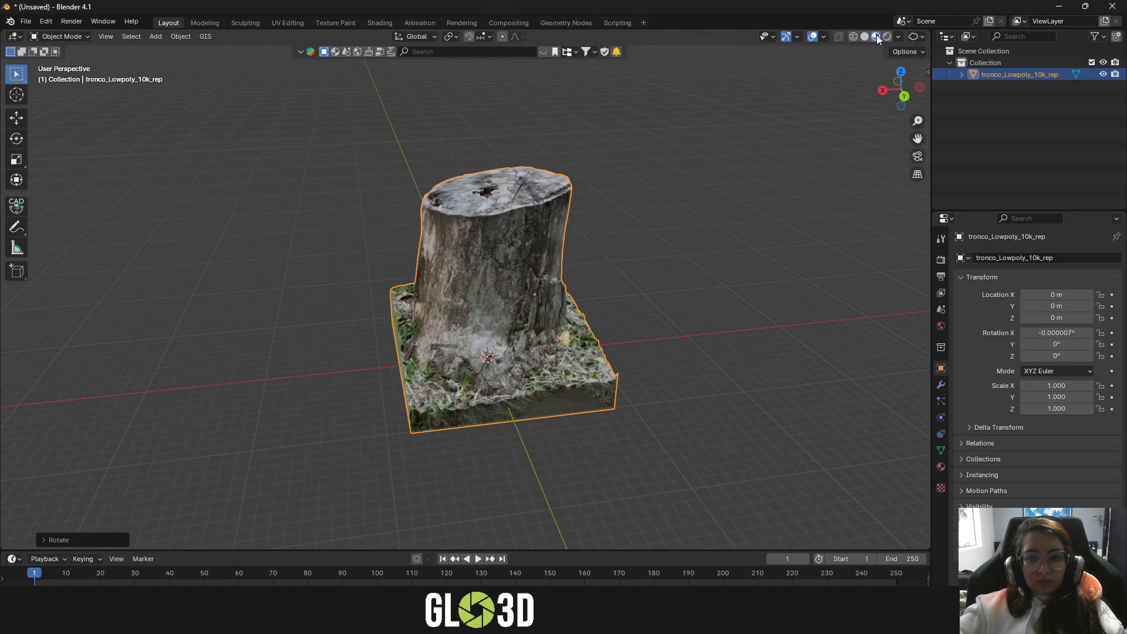
pyautogui.scroll(4, 470, 261)
pyautogui.moveTo(469, 261)
pyautogui.mouseDown(button='middle')
pyautogui.moveTo(535, 255)
pyautogui.moveTo(601, 308)
pyautogui.moveTo(518, 239)
pyautogui.mouseUp(button='middle')
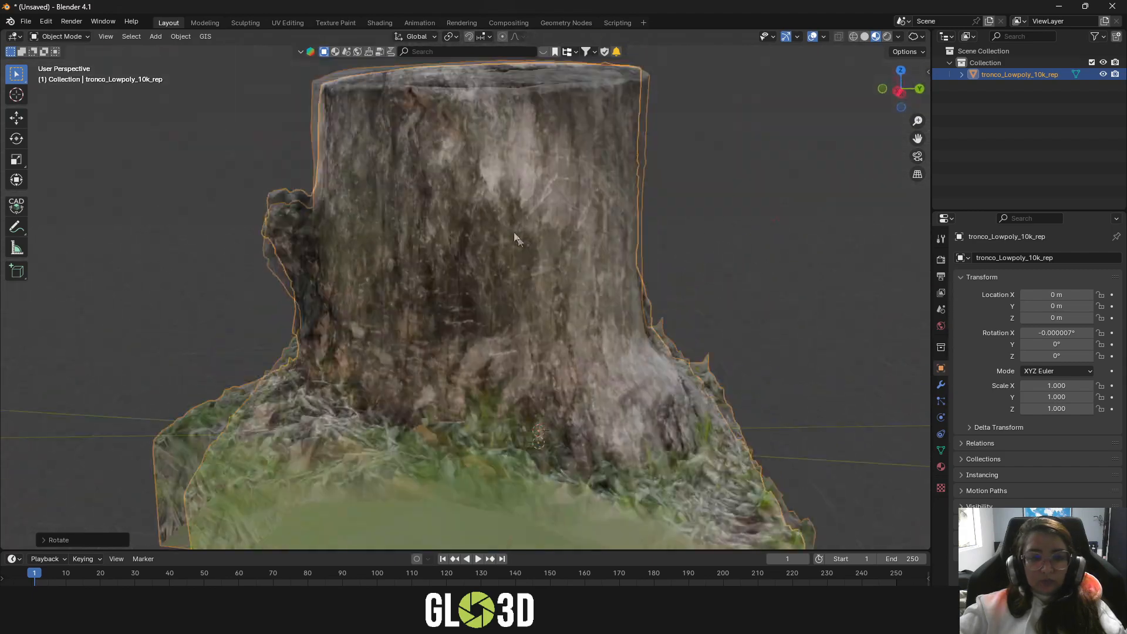
pyautogui.scroll(-3, 519, 239)
pyautogui.moveTo(568, 340); pyautogui.dragTo(840, 365, button='middle')
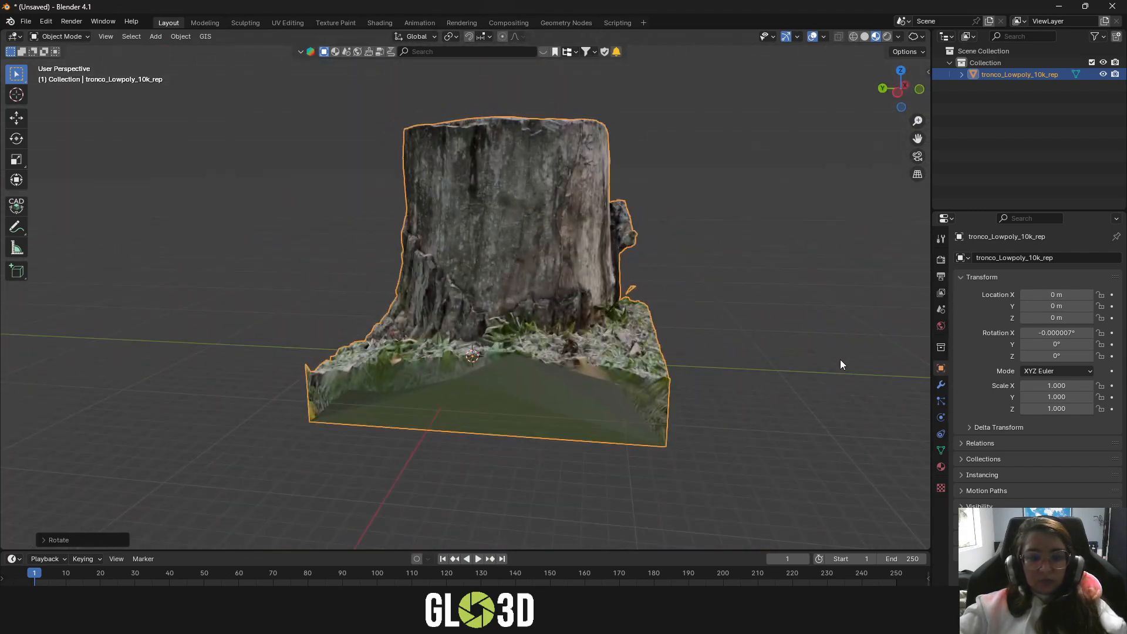
# - Delete the loose floating fragment beside the stump's base in Edit Mode and return to Object Mode
pyautogui.press('Tab')
pyautogui.scroll(6, 646, 283)
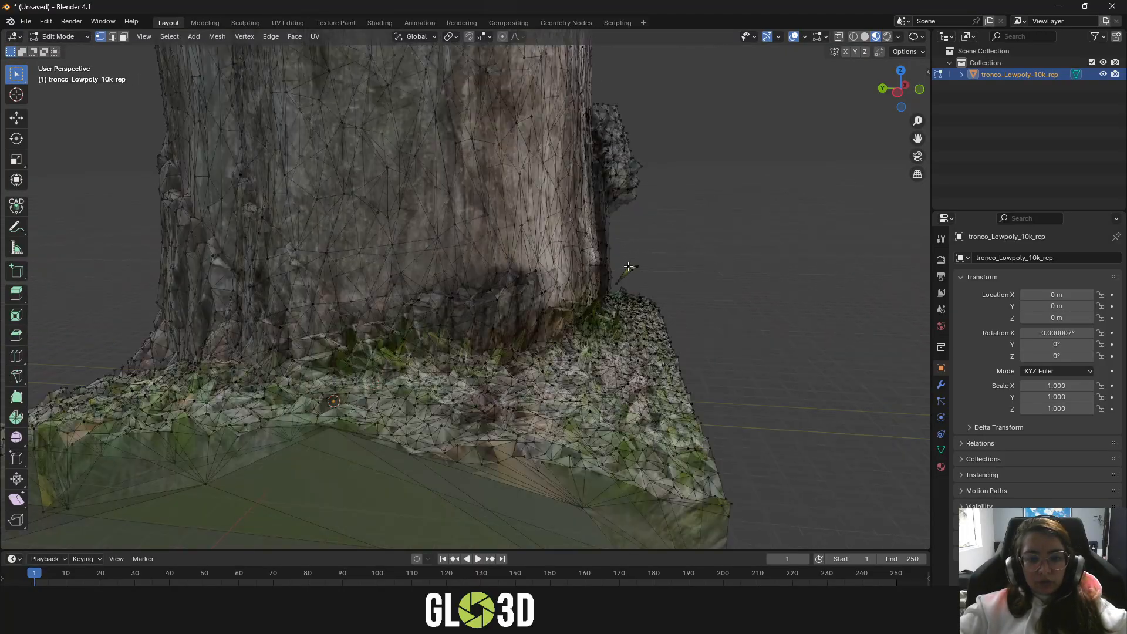
pyautogui.scroll(2, 646, 283)
pyautogui.click(623, 254)
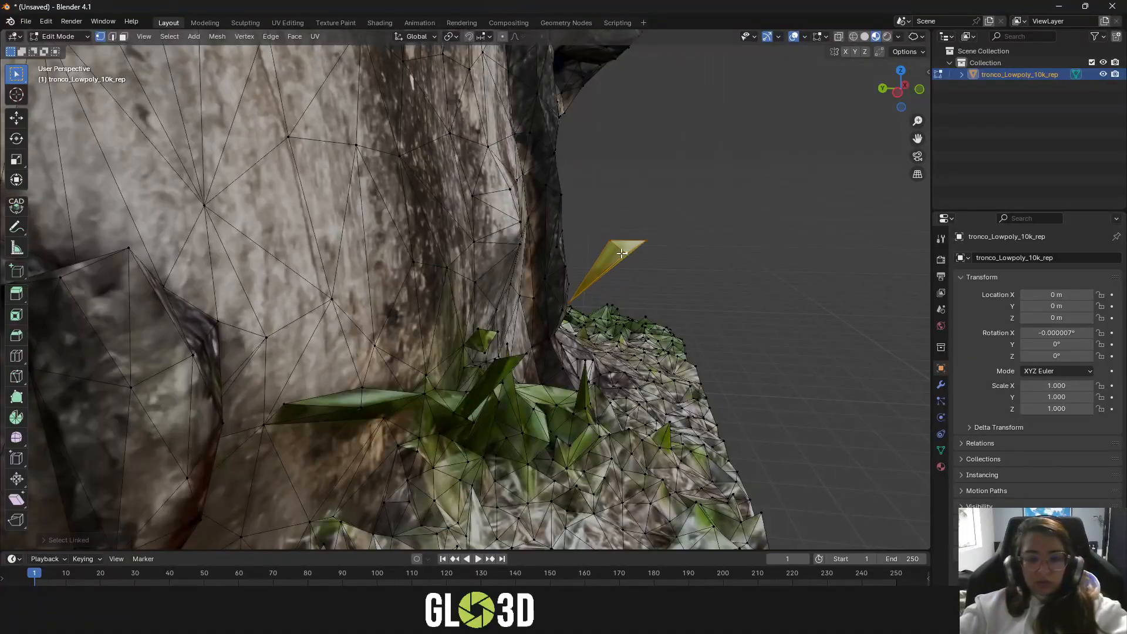
pyautogui.press('x')
pyautogui.click(629, 234)
pyautogui.scroll(-10, 629, 241)
pyautogui.scroll(-5, 631, 247)
pyautogui.moveTo(630, 247); pyautogui.dragTo(701, 343, button='middle')
pyautogui.press('Tab')
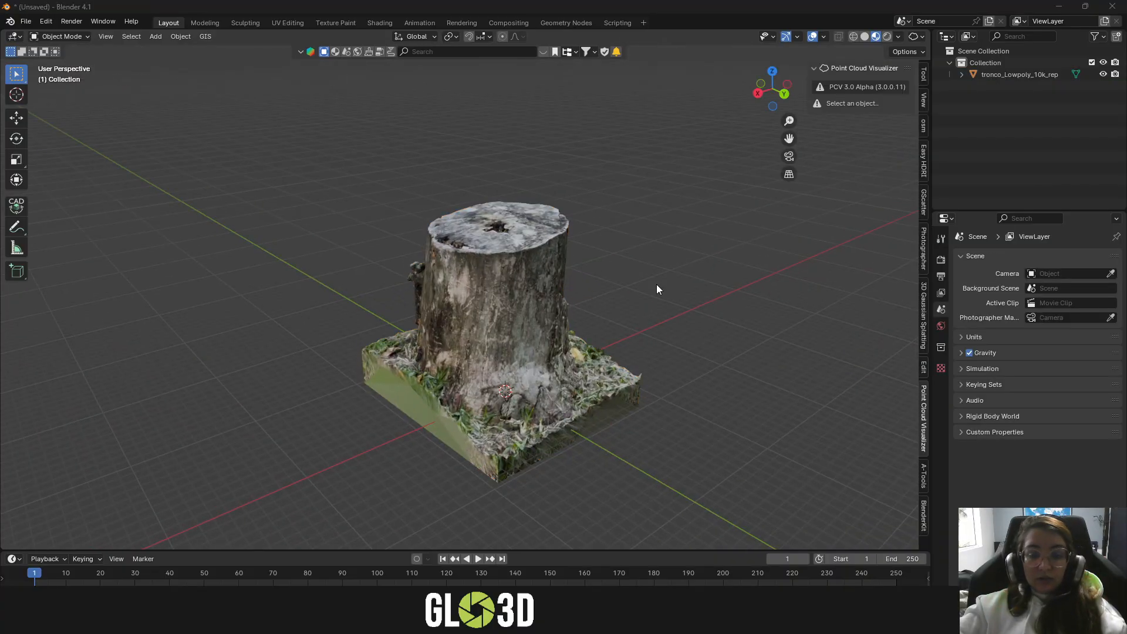
pyautogui.moveTo(659, 289)
pyautogui.mouseDown(button='middle')
pyautogui.moveTo(576, 272)
pyautogui.moveTo(646, 273)
pyautogui.mouseUp(button='middle')
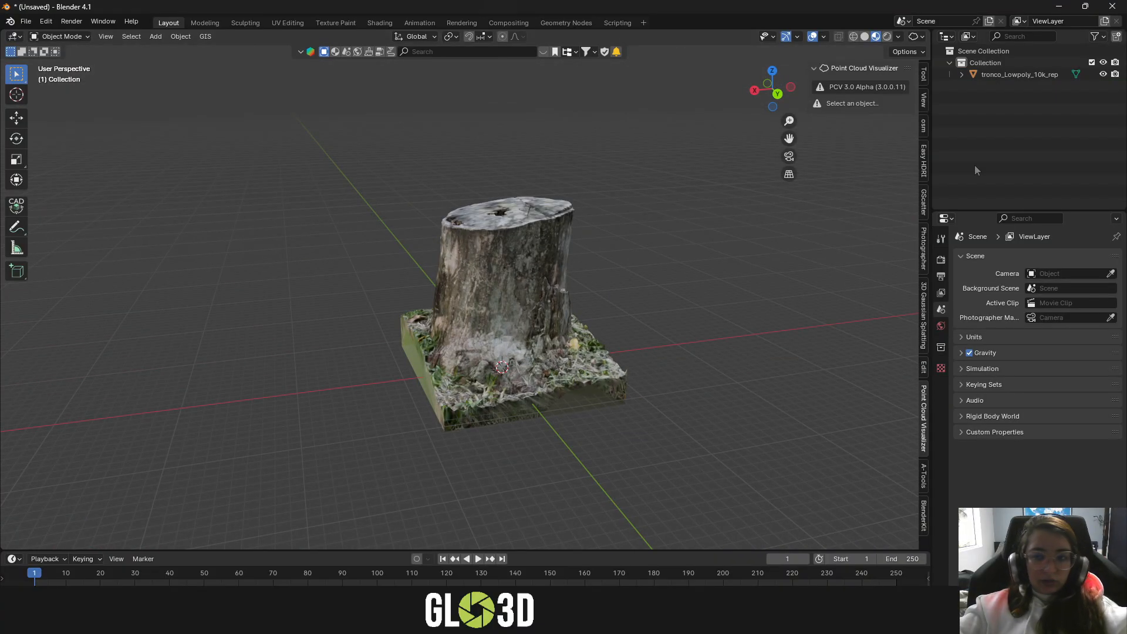
# - Hide the tronco_Lowpoly_10k_rep mesh and add a Plain Axes empty to the scene
pyautogui.click(1103, 75)
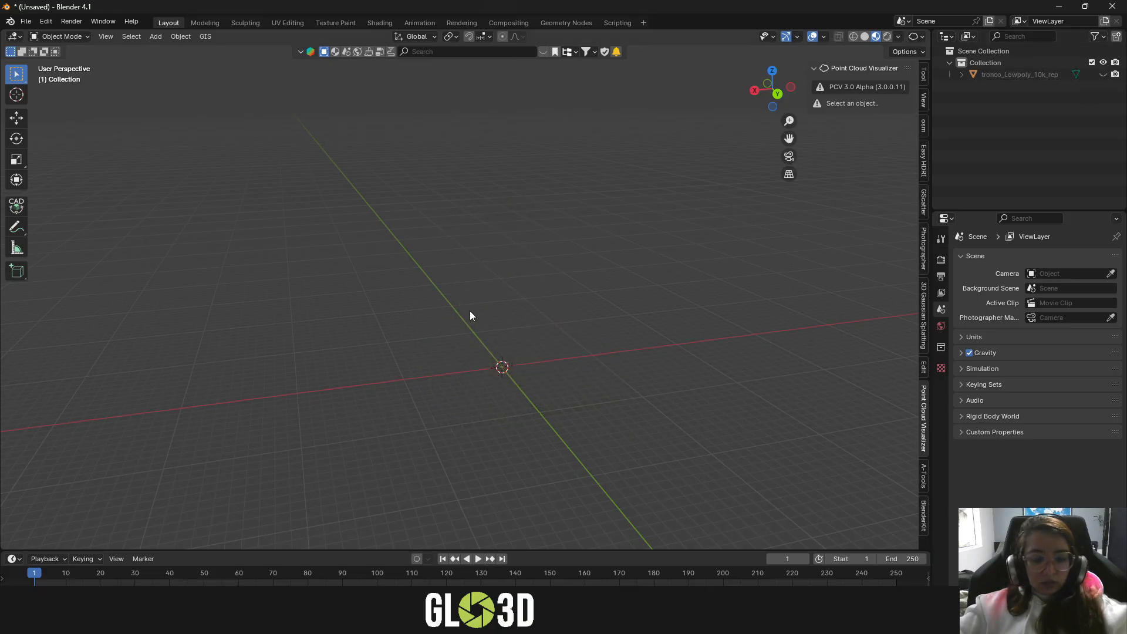
pyautogui.hotkey('shift', 'a')
pyautogui.moveTo(436, 301)
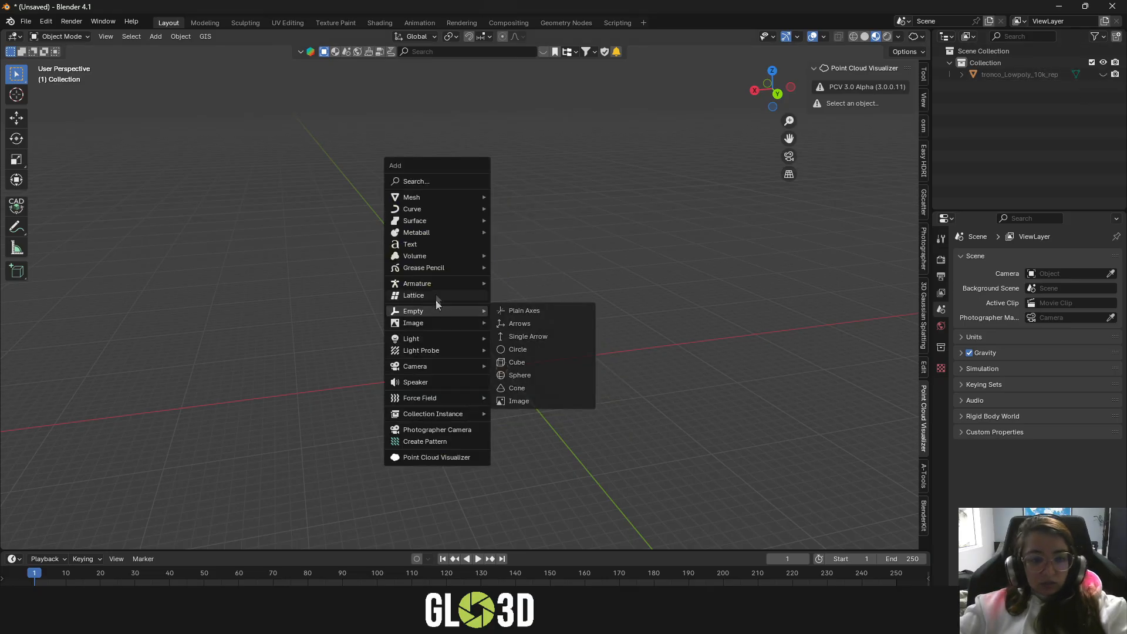
pyautogui.click(538, 312)
# - Load tronco_Lowpoly_10k_rep.ply onto the empty with Point Cloud Visualizer and view the points from another angle
pyautogui.click(893, 104)
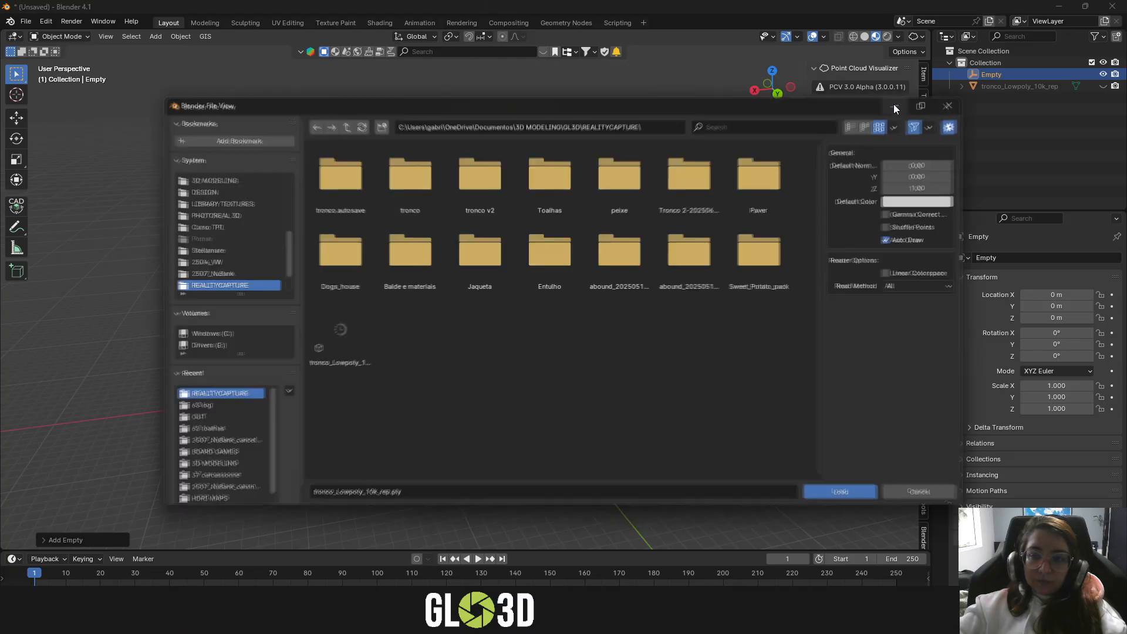
pyautogui.click(346, 333)
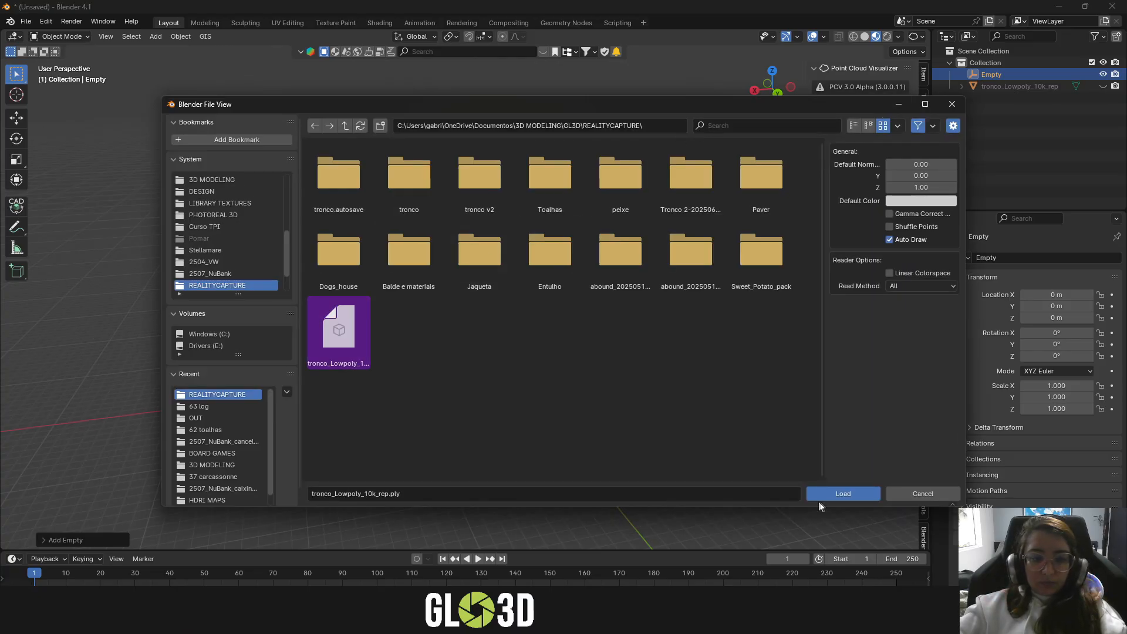
pyautogui.click(850, 495)
pyautogui.moveTo(480, 311)
pyautogui.mouseDown(button='middle')
pyautogui.moveTo(481, 327)
pyautogui.moveTo(512, 295)
pyautogui.moveTo(652, 317)
pyautogui.moveTo(593, 273)
pyautogui.moveTo(503, 282)
pyautogui.moveTo(424, 257)
pyautogui.moveTo(545, 282)
pyautogui.moveTo(482, 404)
pyautogui.moveTo(416, 345)
pyautogui.moveTo(520, 337)
pyautogui.moveTo(393, 279)
pyautogui.moveTo(628, 278)
pyautogui.moveTo(442, 305)
pyautogui.moveTo(555, 283)
pyautogui.moveTo(408, 275)
pyautogui.moveTo(437, 229)
pyautogui.moveTo(482, 280)
pyautogui.moveTo(482, 306)
pyautogui.mouseUp(button='middle')
pyautogui.scroll(5, 424, 257)
pyautogui.scroll(-3, 544, 277)
pyautogui.scroll(2, 477, 340)
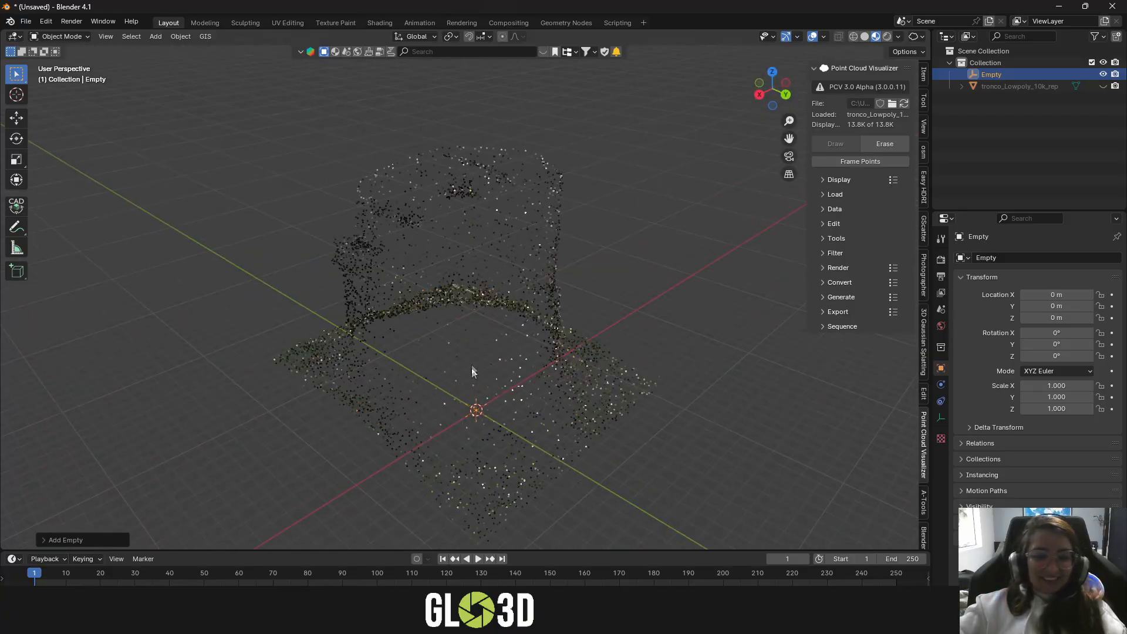
# - Switch back to RealityScan and view the Lowpoly 10k rep stump from a lower angle
pyautogui.click(159, 569)
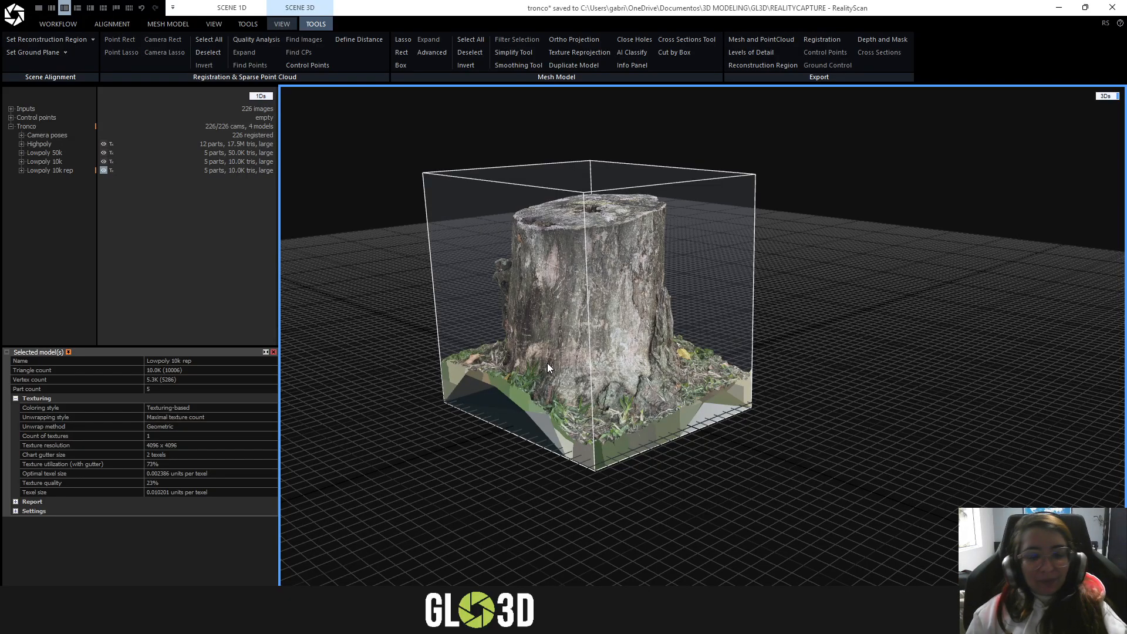
pyautogui.moveTo(547, 368); pyautogui.dragTo(663, 320)
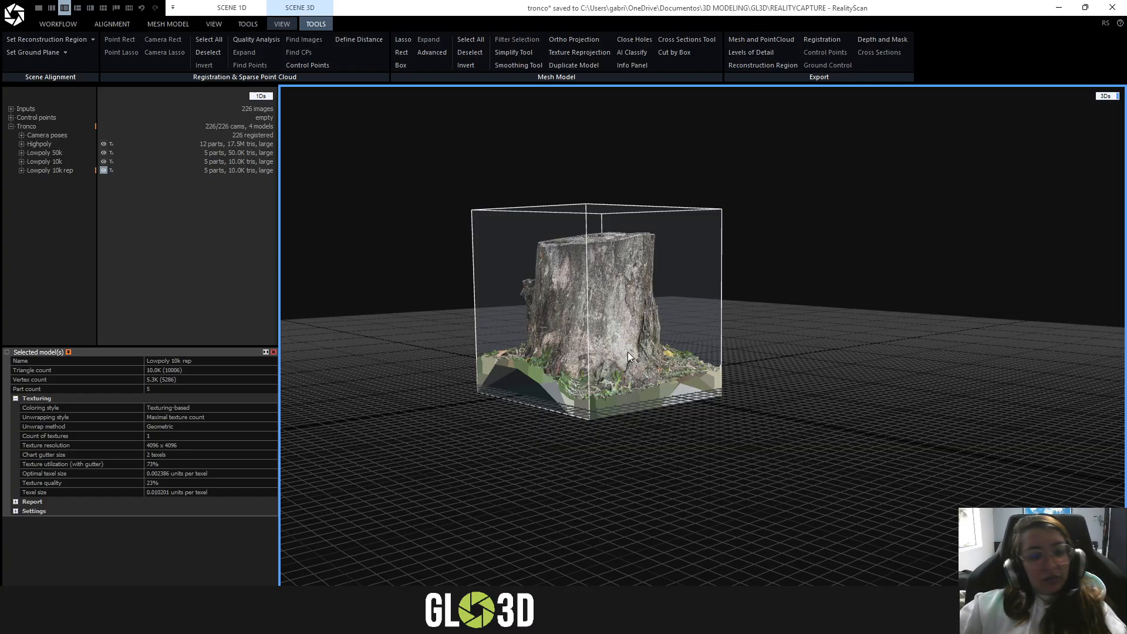
pyautogui.scroll(5, 601, 289)
pyautogui.moveTo(600, 296)
pyautogui.mouseDown()
pyautogui.moveTo(594, 347)
pyautogui.moveTo(598, 299)
pyautogui.mouseUp()
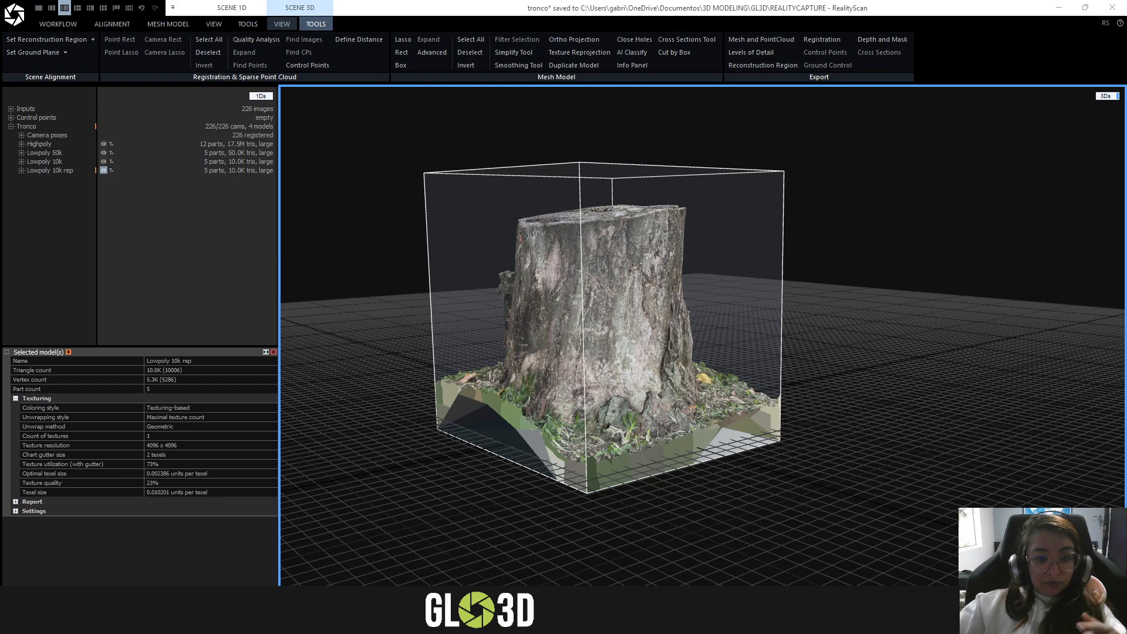
# - Switch to the Abound library in the browser and look through the saved scans down to the oldest ones
pyautogui.moveTo(528, 135); pyautogui.dragTo(406, 144)
pyautogui.click(837, 144)
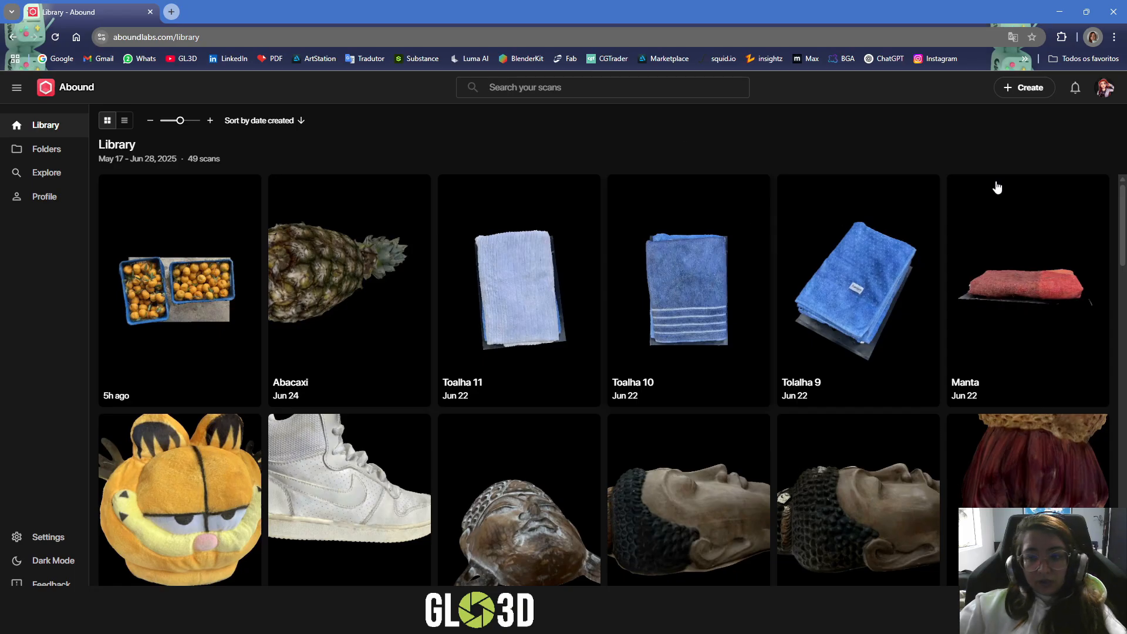
pyautogui.scroll(-6, 997, 186)
pyautogui.scroll(-10, 1090, 233)
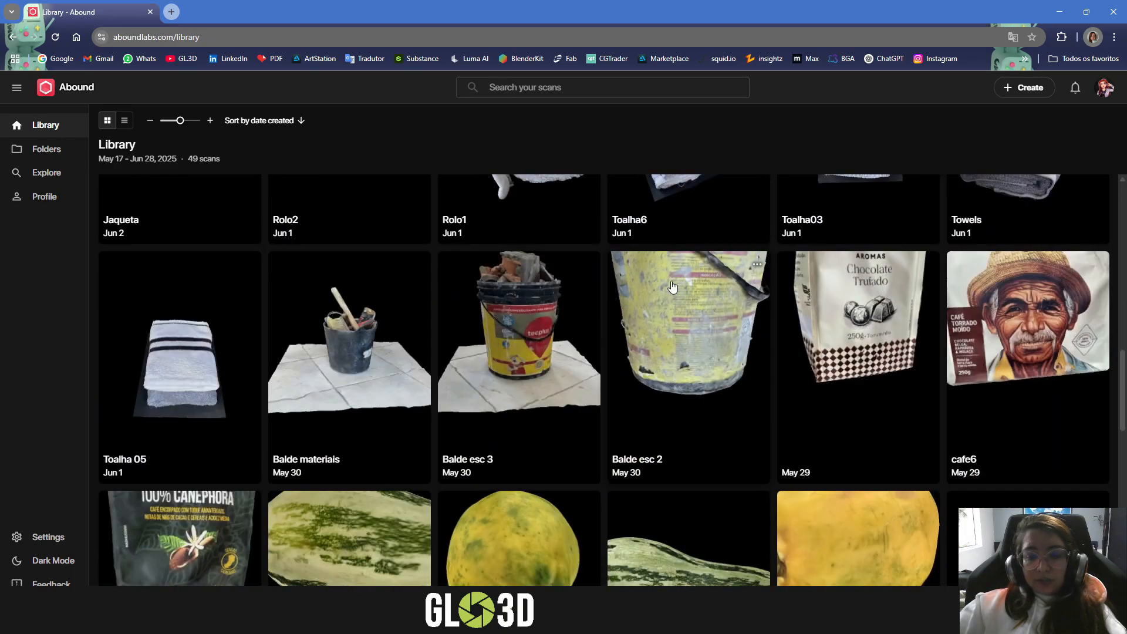
pyautogui.scroll(-3, 666, 315)
pyautogui.scroll(2, 666, 315)
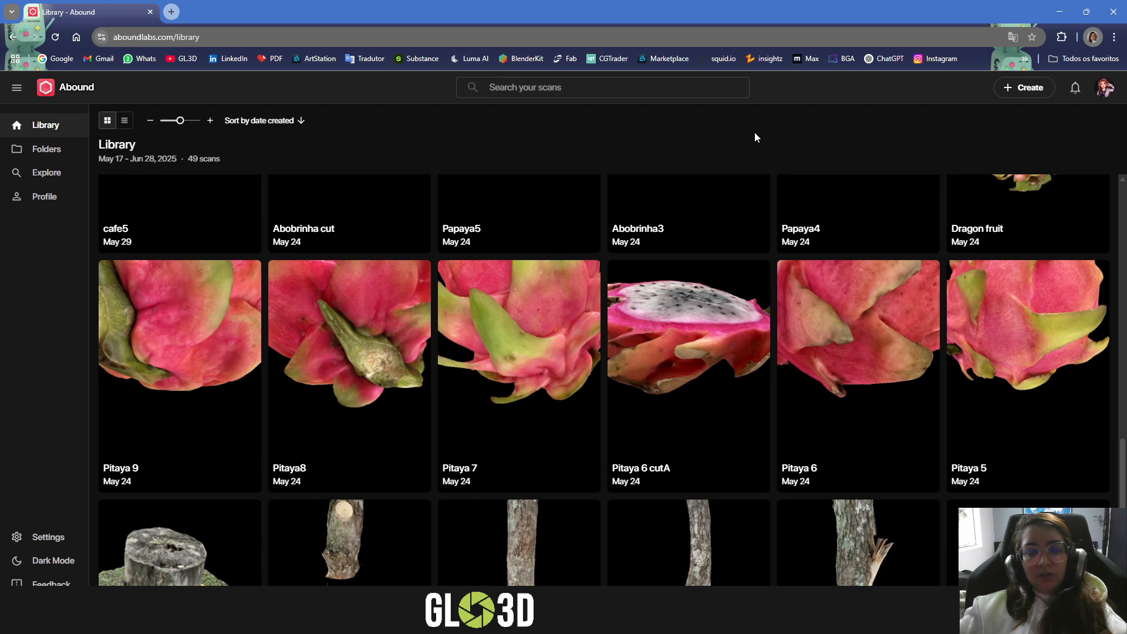
pyautogui.scroll(-3, 690, 365)
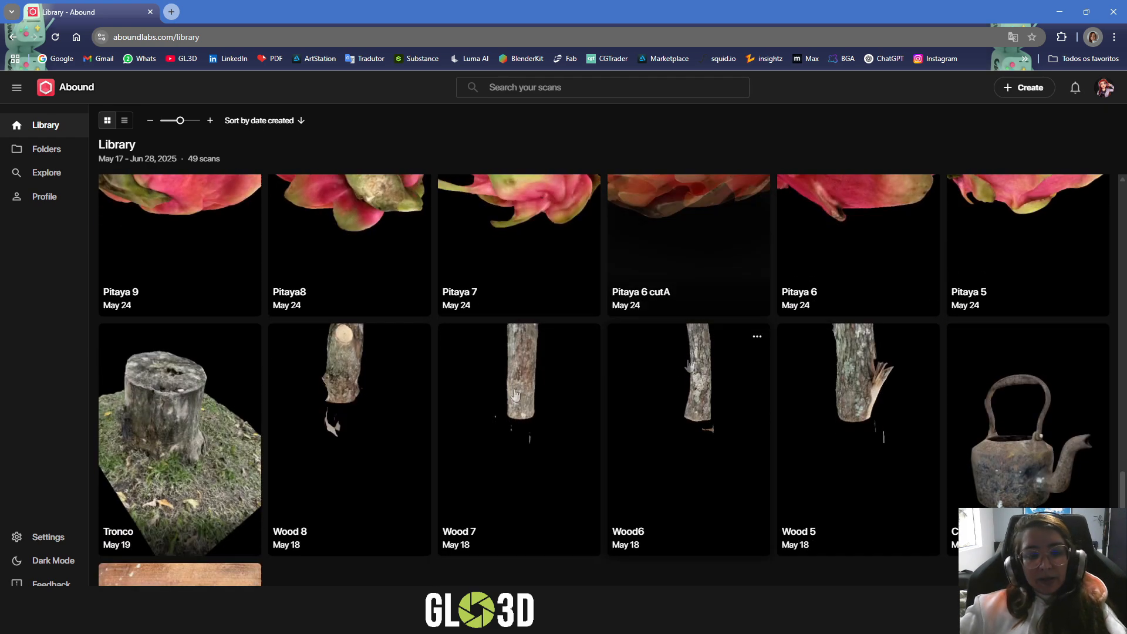
pyautogui.scroll(-4, 376, 400)
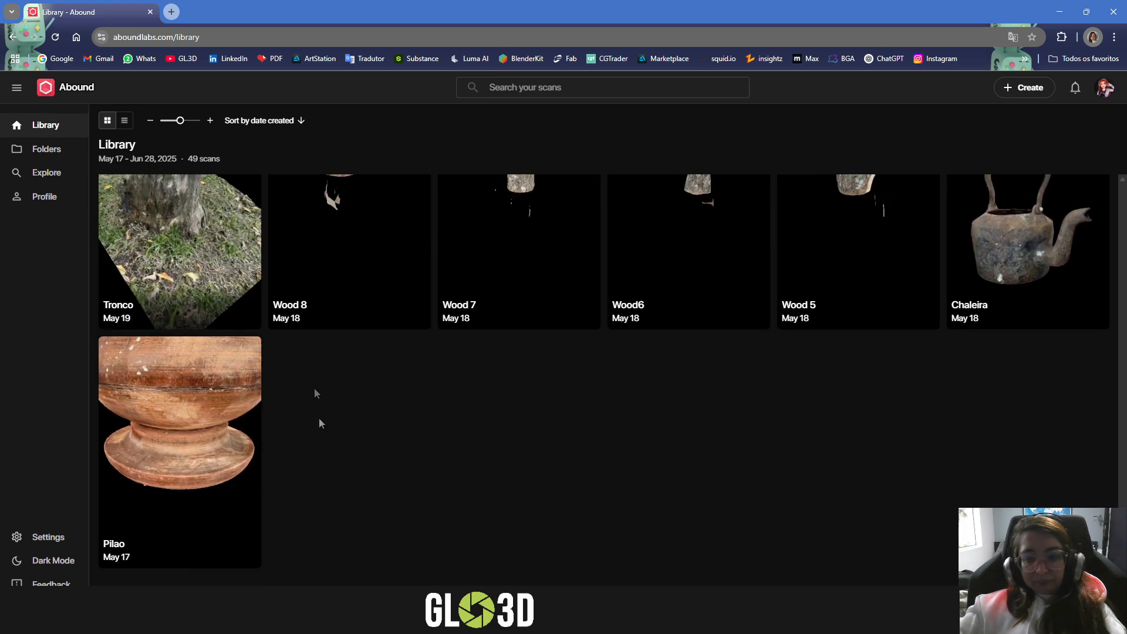
pyautogui.scroll(15, 721, 479)
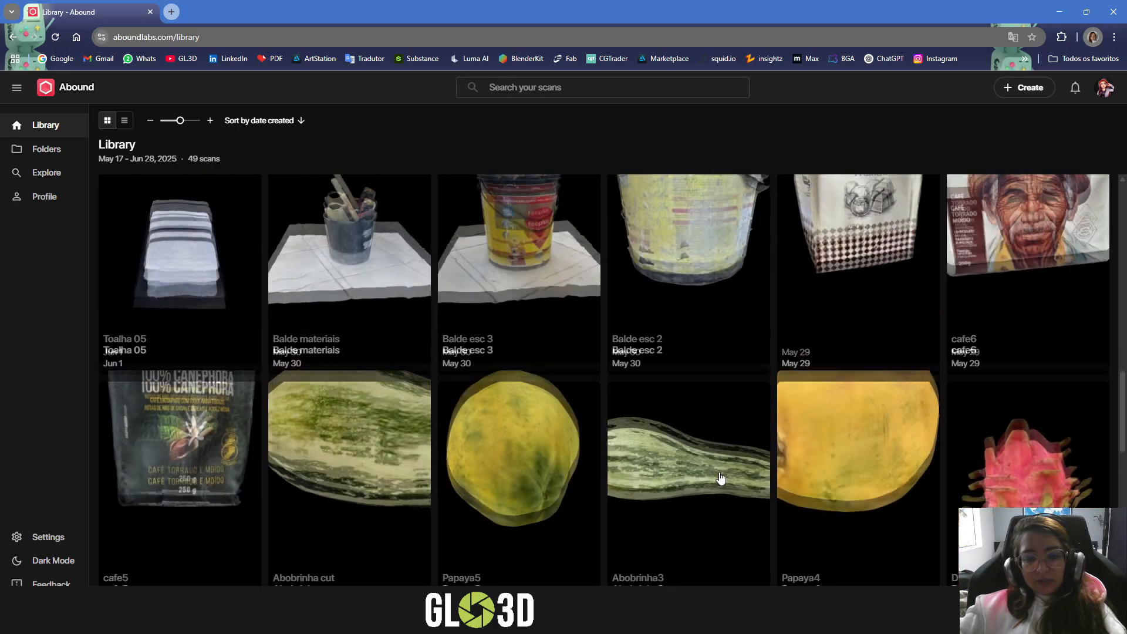
pyautogui.scroll(9, 721, 478)
pyautogui.scroll(-4, 721, 478)
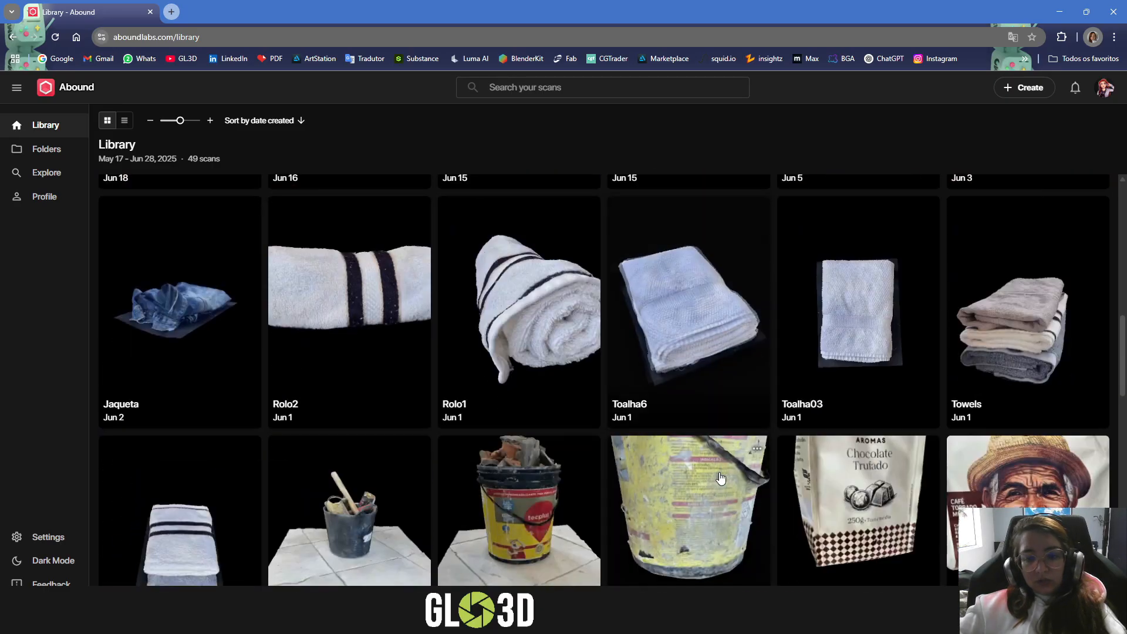
pyautogui.scroll(-11, 721, 478)
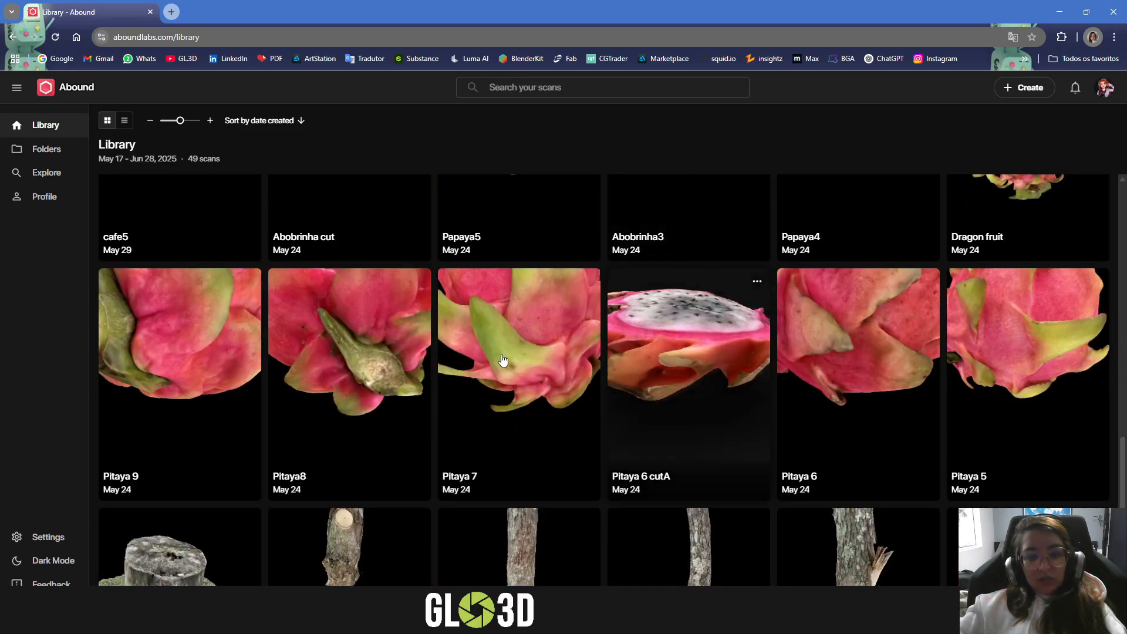
# - Open the Pitaya 7 scan in the viewer and examine the whole fruit from a different angle
pyautogui.click(503, 359)
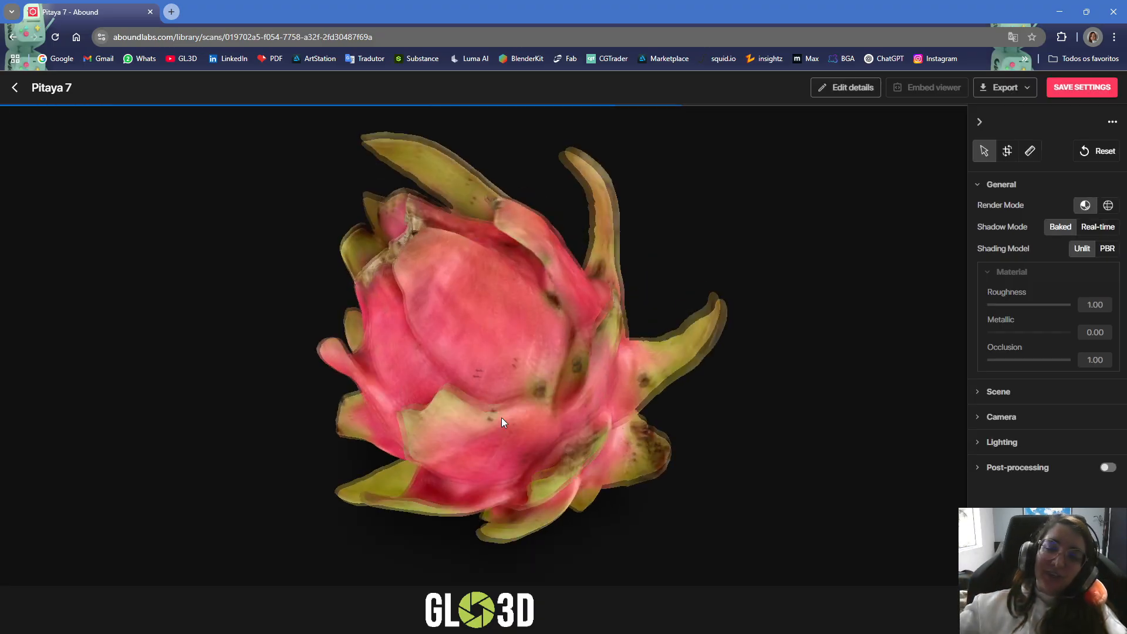
pyautogui.scroll(-5, 507, 329)
pyautogui.moveTo(507, 330); pyautogui.dragTo(510, 287)
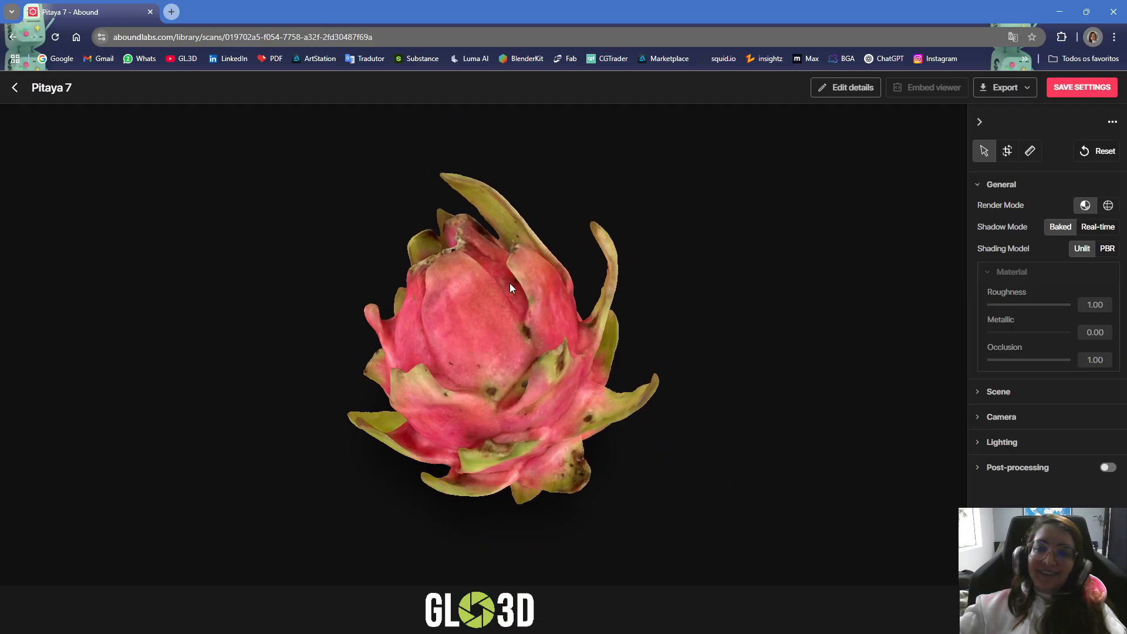